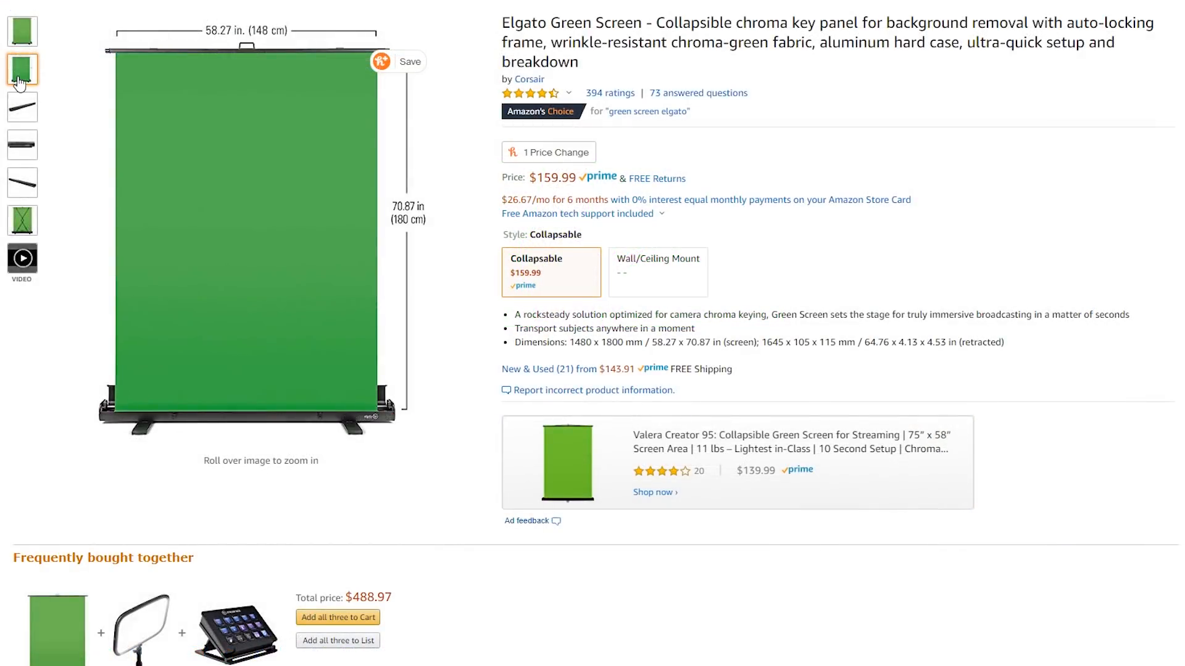
mouse_move(26, 106)
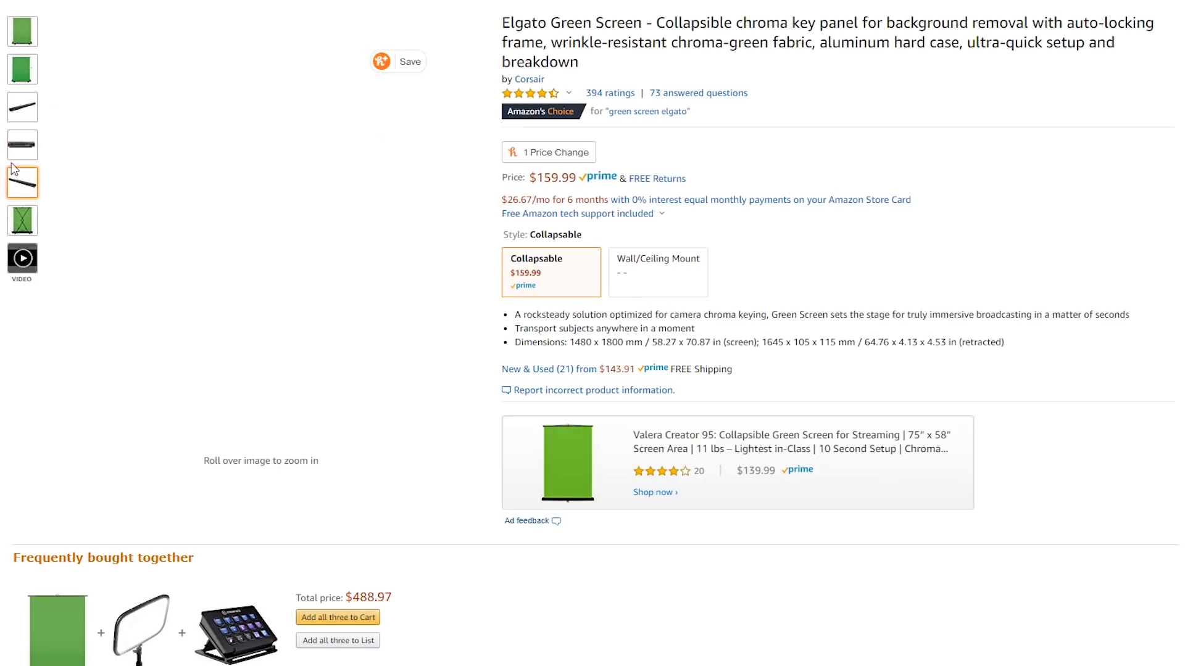
mouse_move(24, 223)
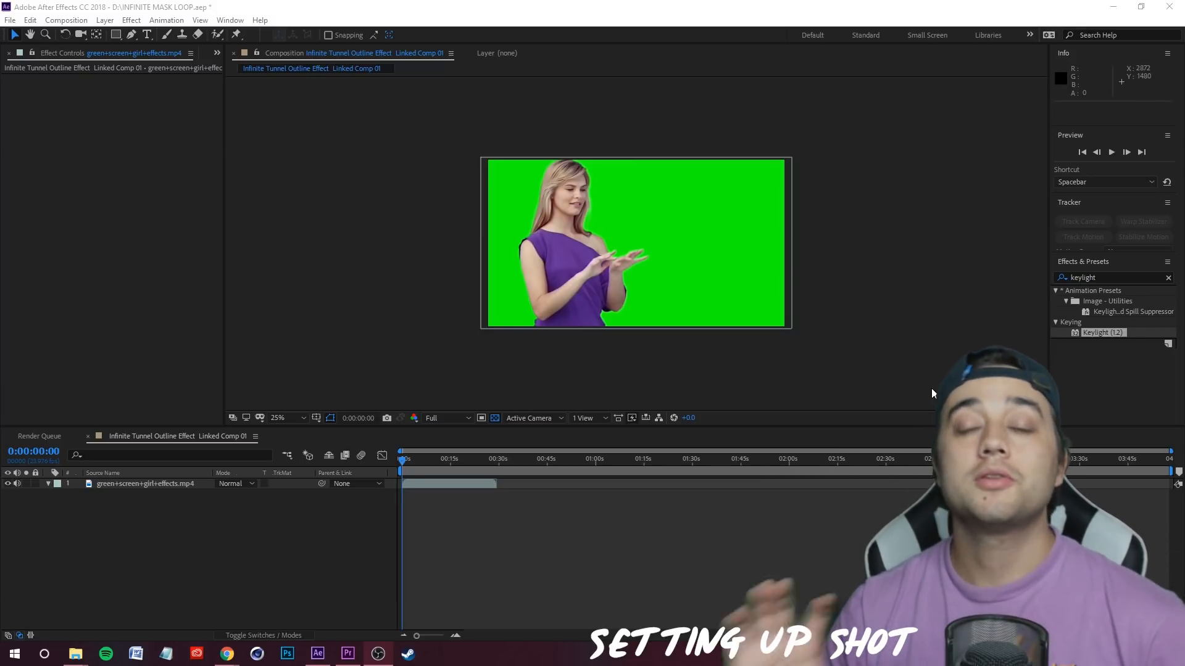
Step: Apply Keylight (1.2) to the green+screen+girl+effects.mp4 layer and sample the green background as its Screen Colour
left_click(182, 483)
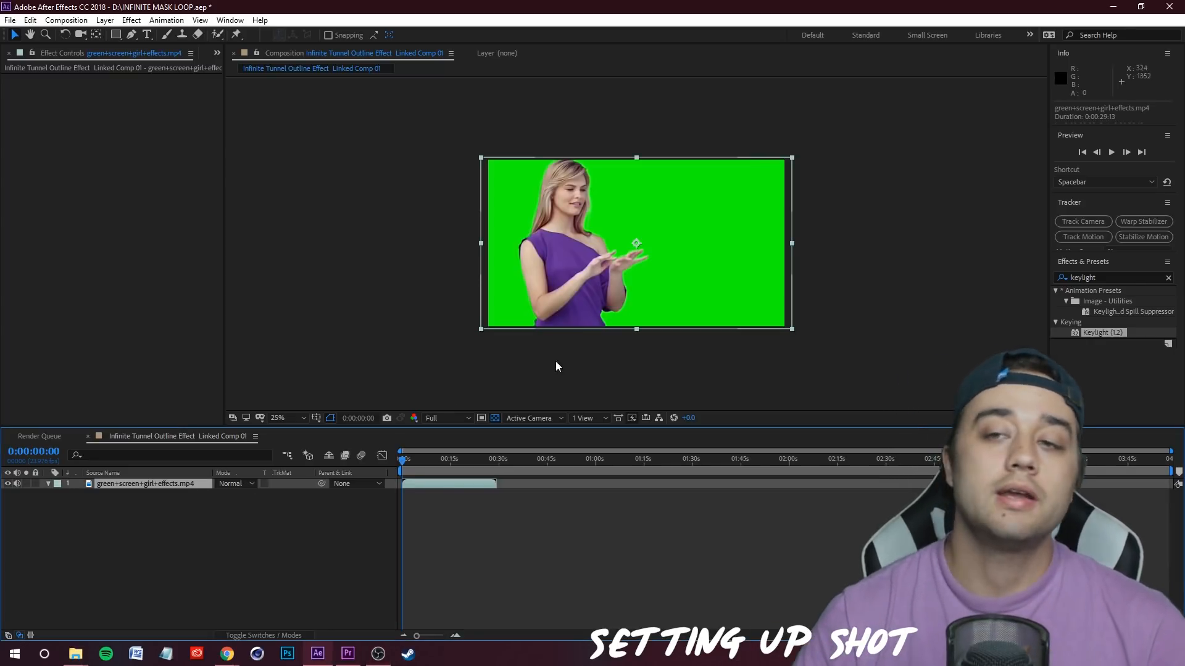
left_click(1086, 278)
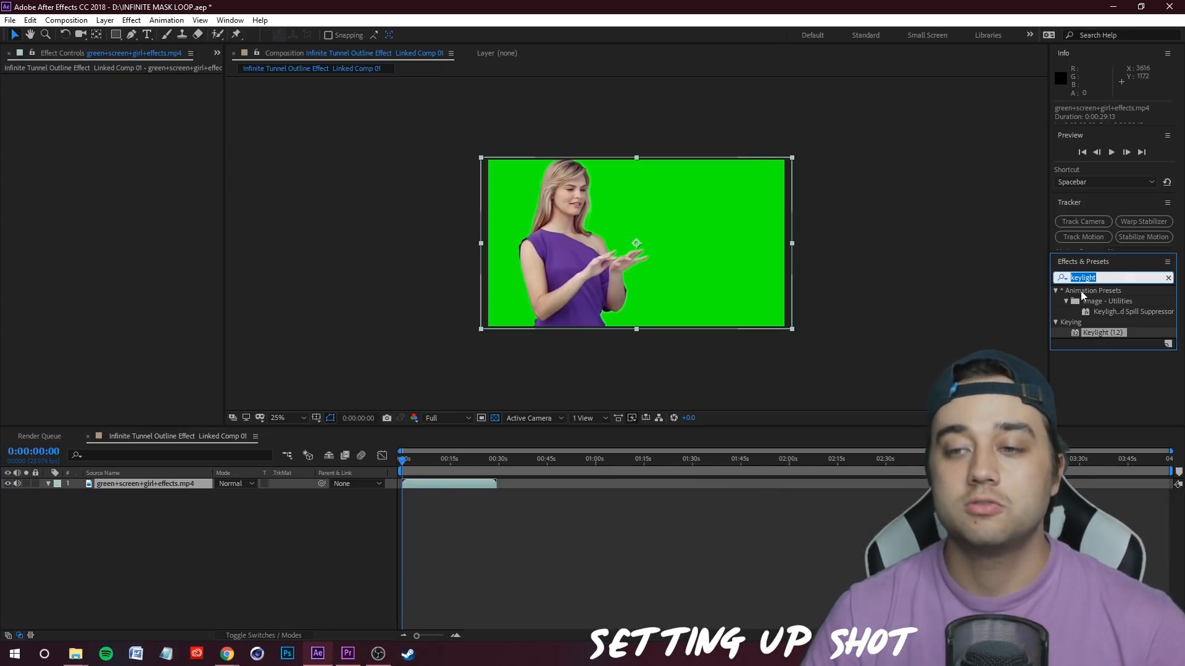
type("keylight")
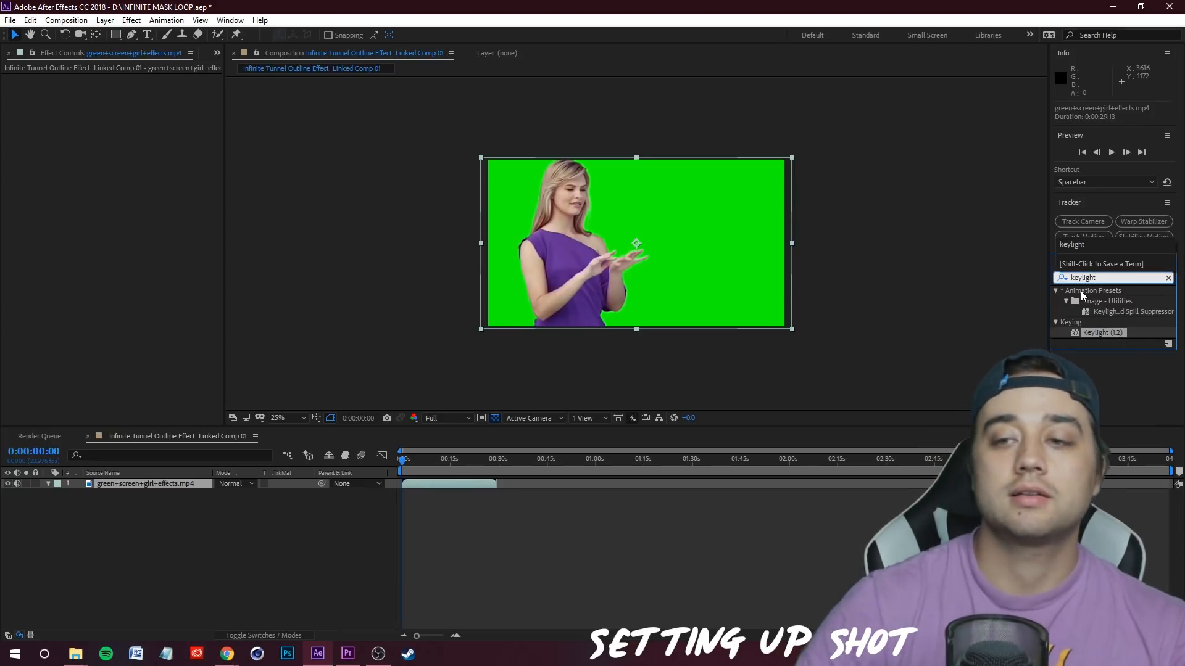
left_click_drag(1103, 333, 140, 485)
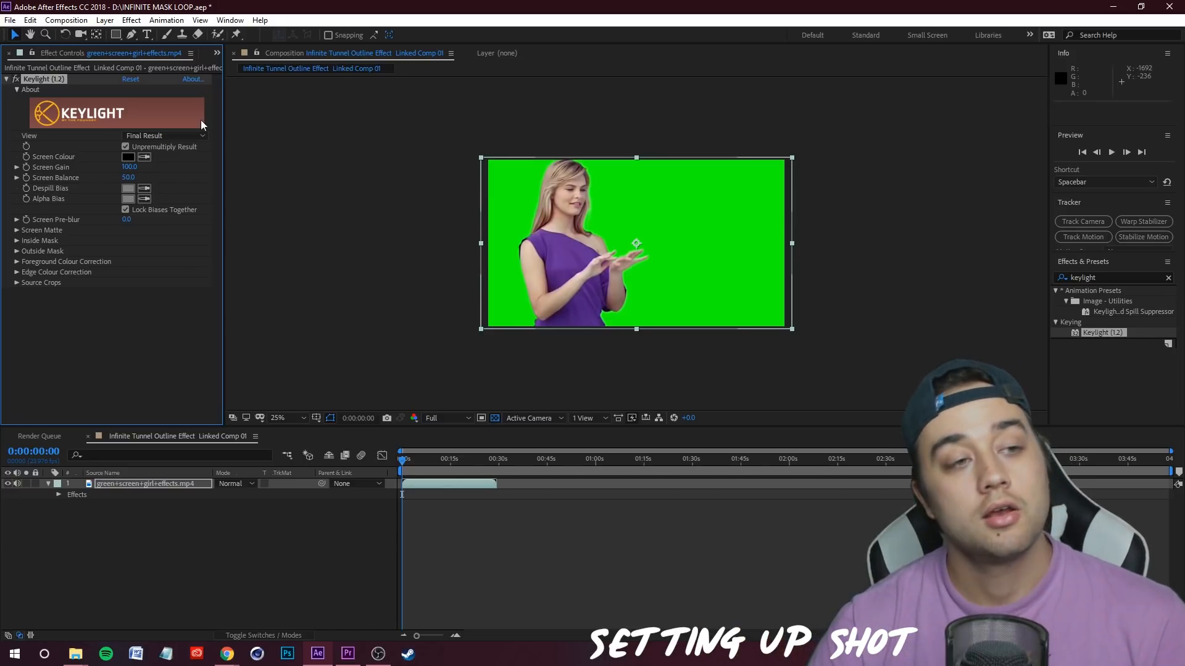
left_click(145, 155)
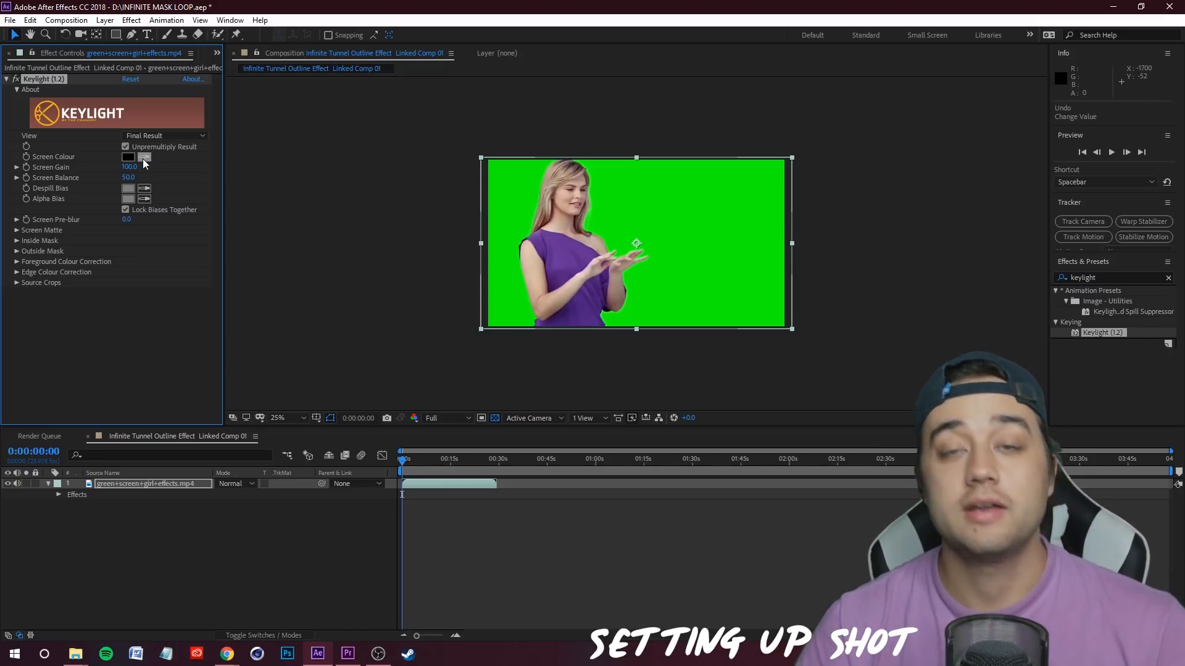
left_click(666, 188)
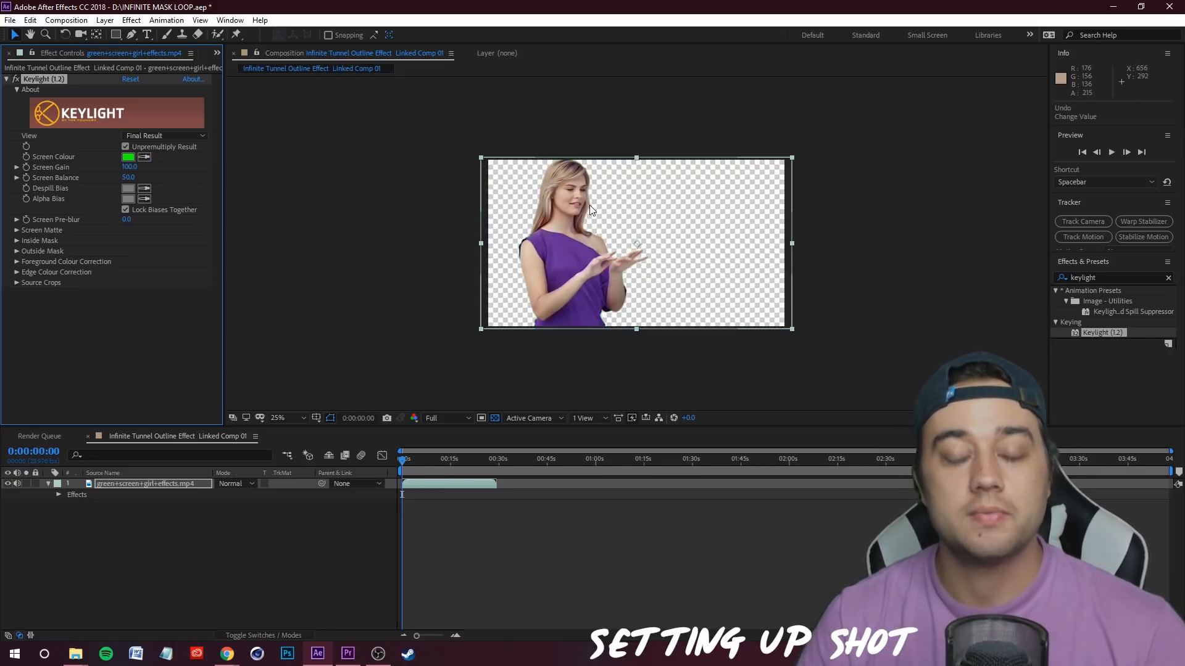
Step: Toggle the transparency grid repeatedly to inspect the keyed background, leaving it off
left_click(496, 419)
left_click(495, 419)
left_click(495, 419)
left_click(496, 419)
left_click(496, 419)
left_click(495, 419)
left_click(498, 419)
left_click(497, 418)
left_click(497, 420)
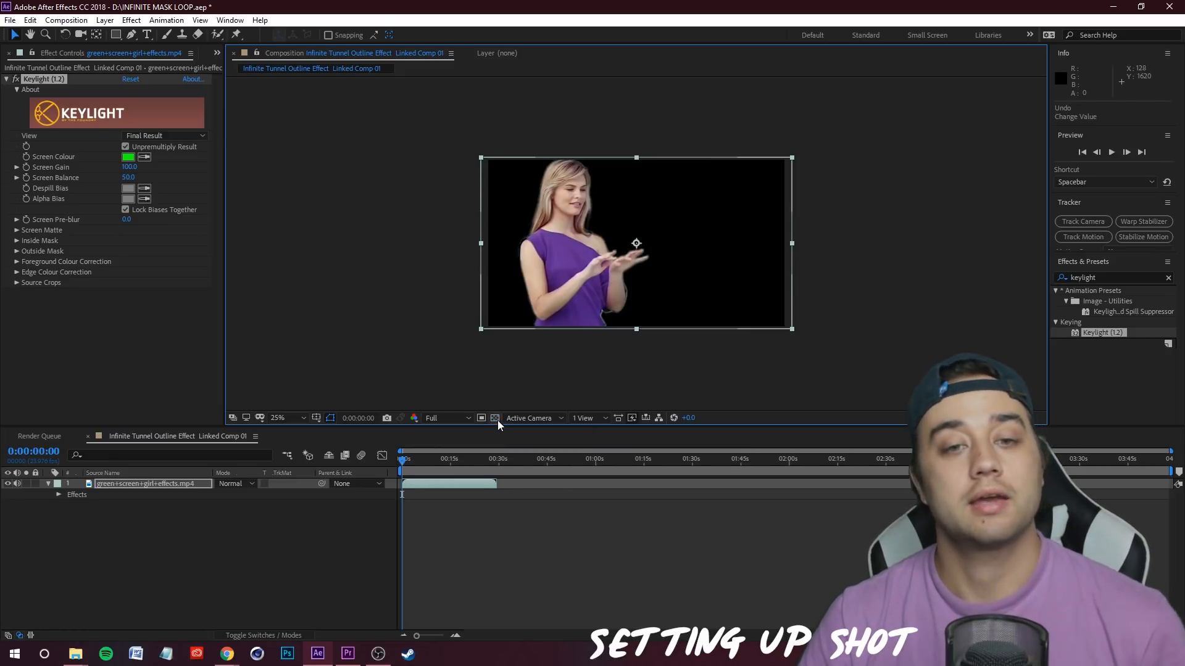
Step: Show the composition's Alpha channel and examine the black-and-white matte around the woman
left_click(415, 420)
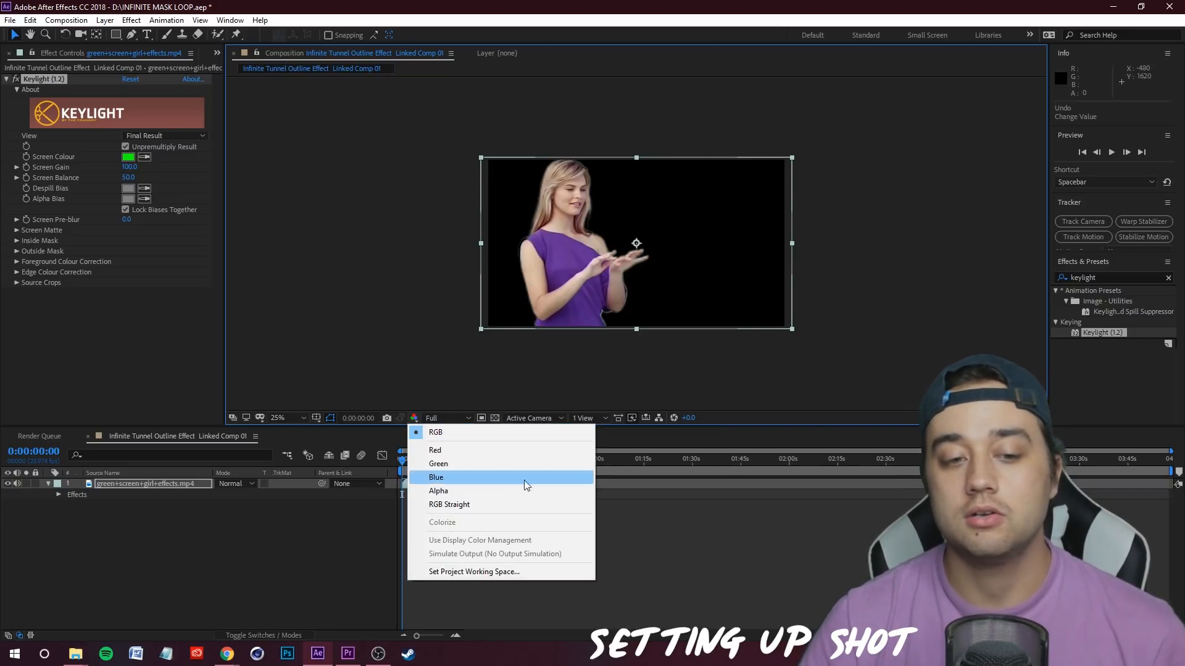
left_click(451, 492)
scroll(619, 274, "up", 2)
scroll(668, 300, "down", 3)
scroll(668, 300, "up", 1)
left_click_drag(698, 220, 686, 235)
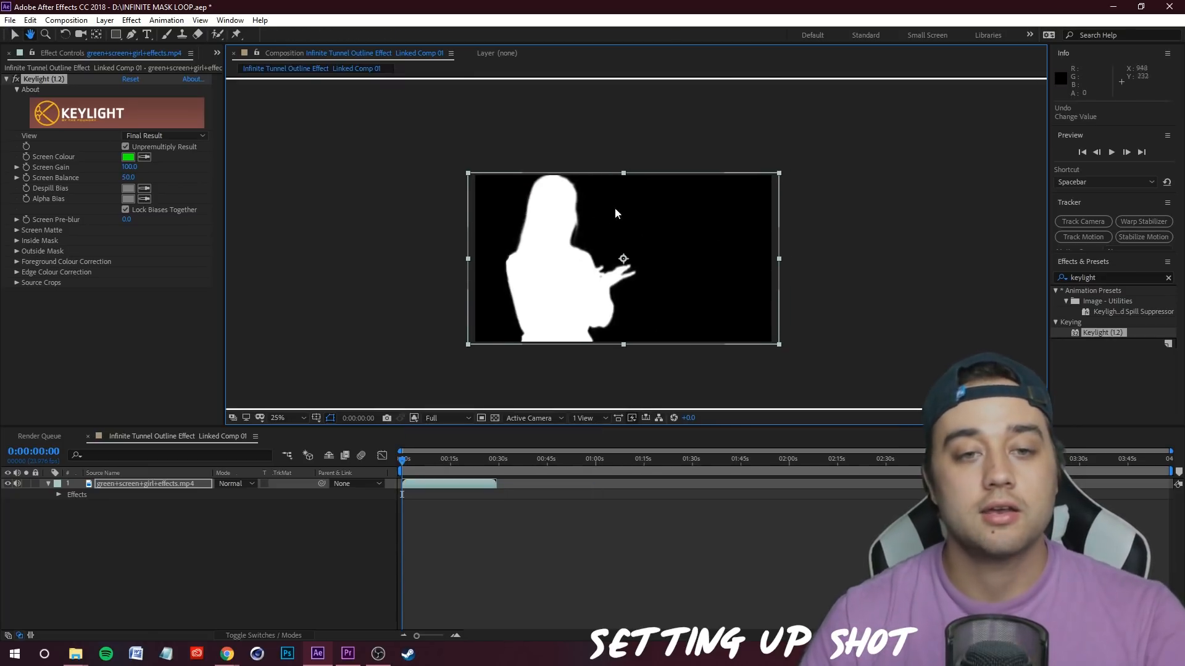
scroll(602, 279, "up", 2)
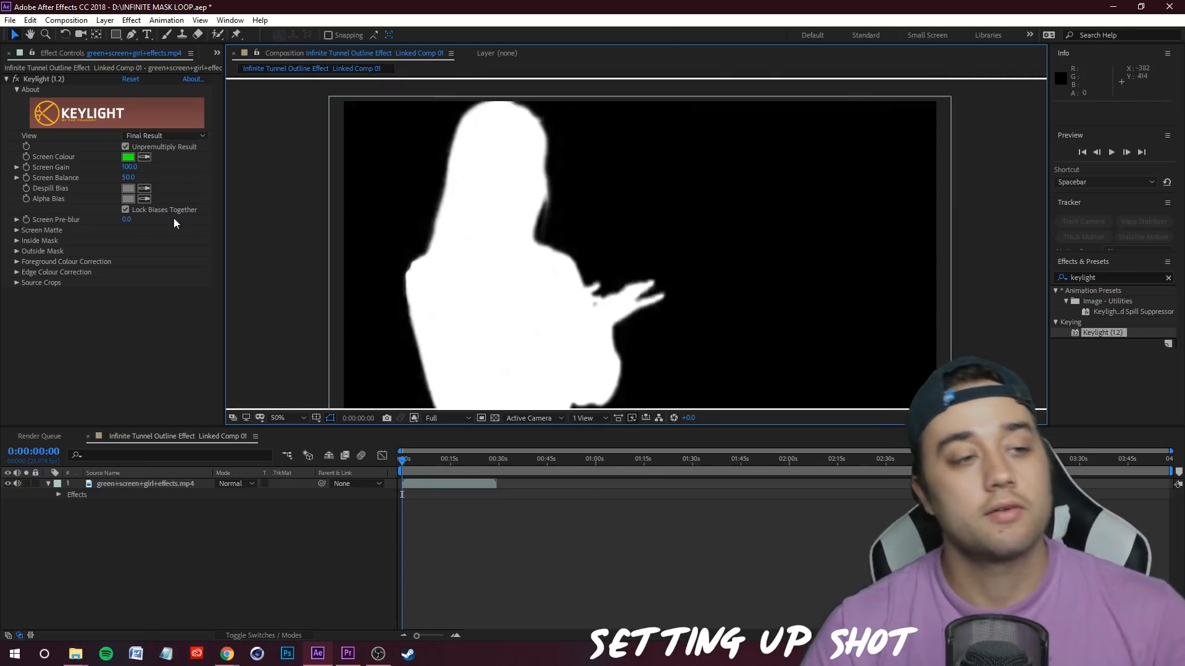
Step: Set Clip Black to 72 and Clip White to 81 in Keylight's Screen Matte settings, and return the display to RGB
left_click(16, 230)
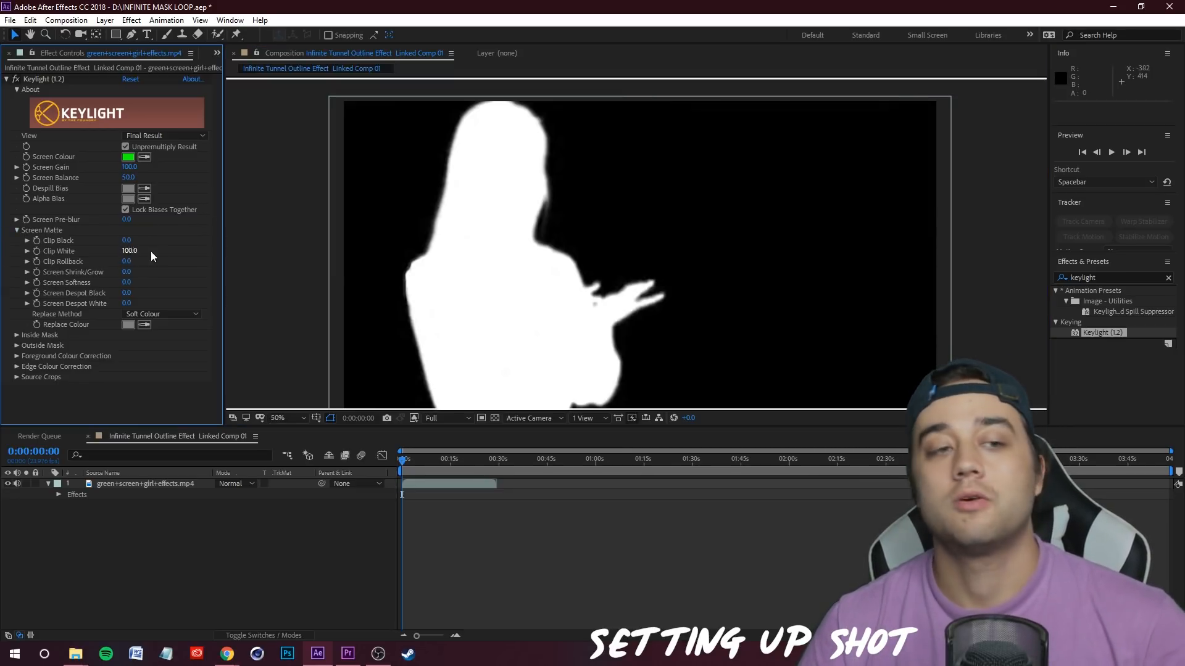
left_click_drag(125, 242, 159, 235)
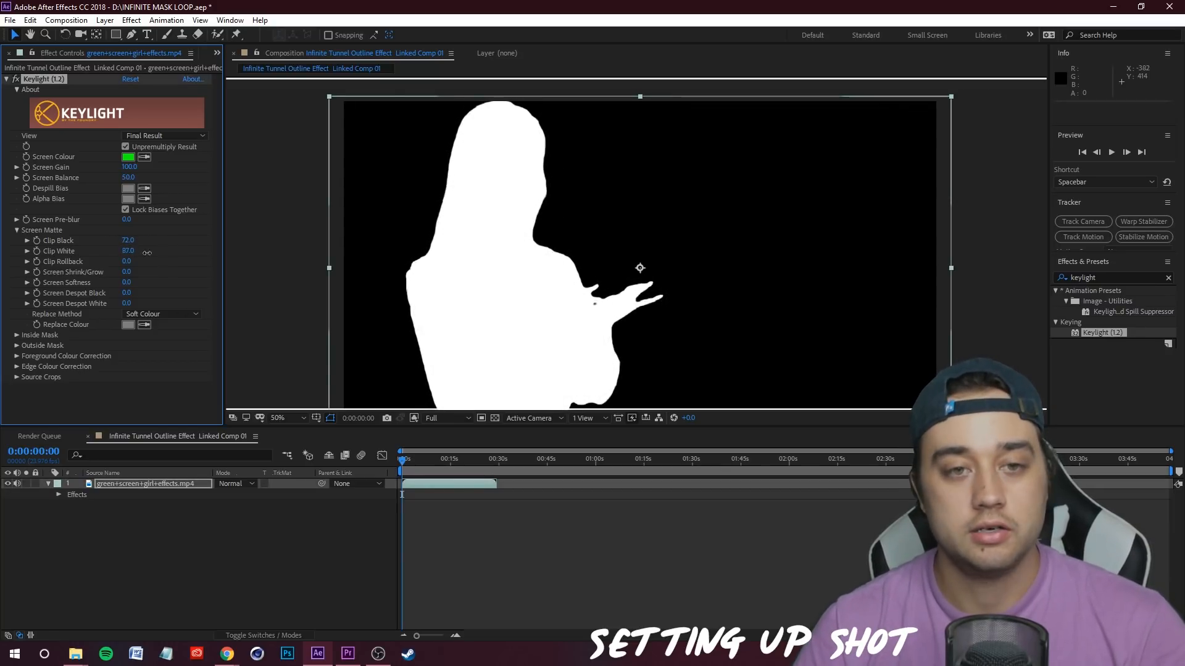
left_click_drag(148, 252, 150, 253)
key("comma")
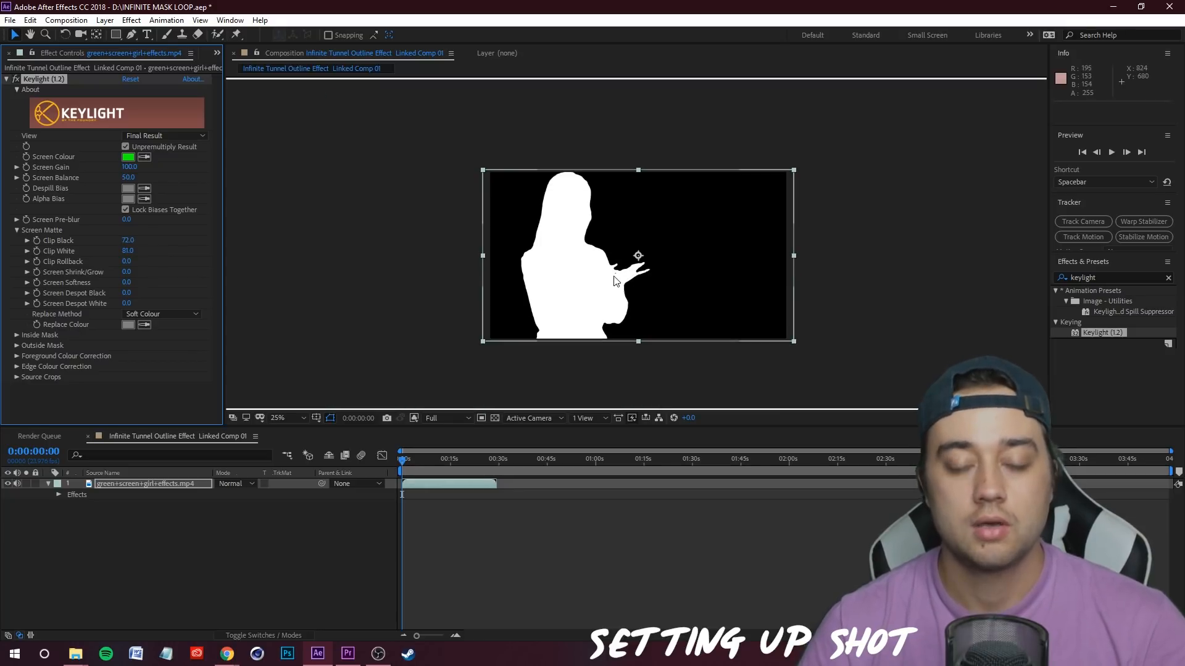
left_click(414, 417)
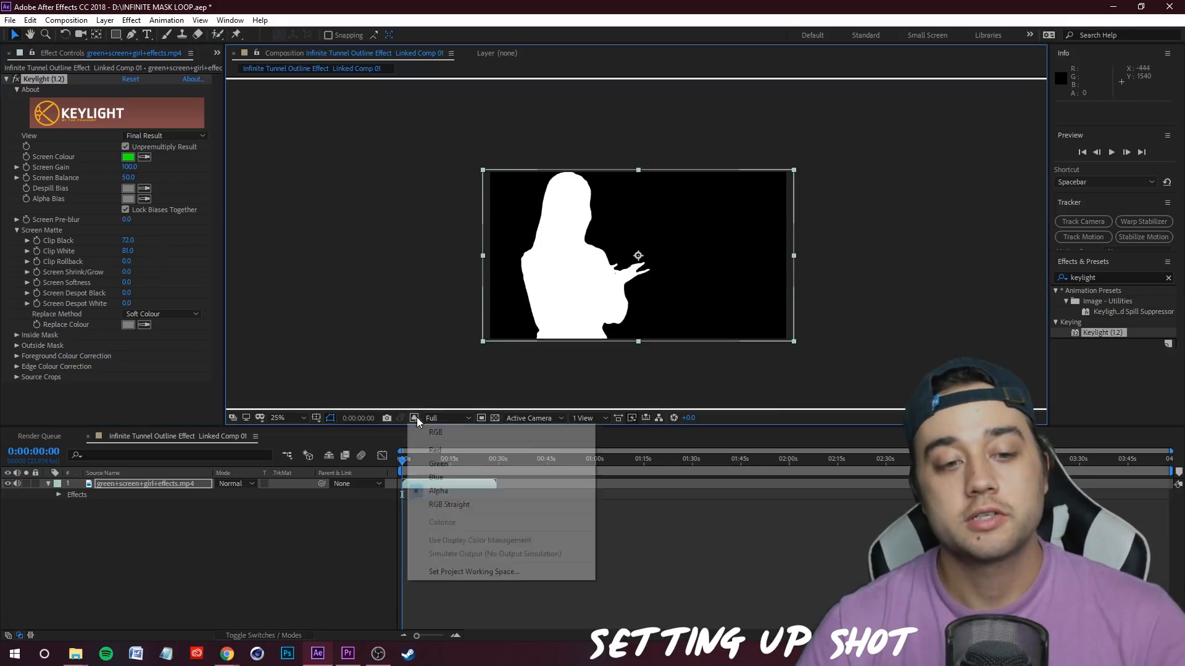
left_click(432, 430)
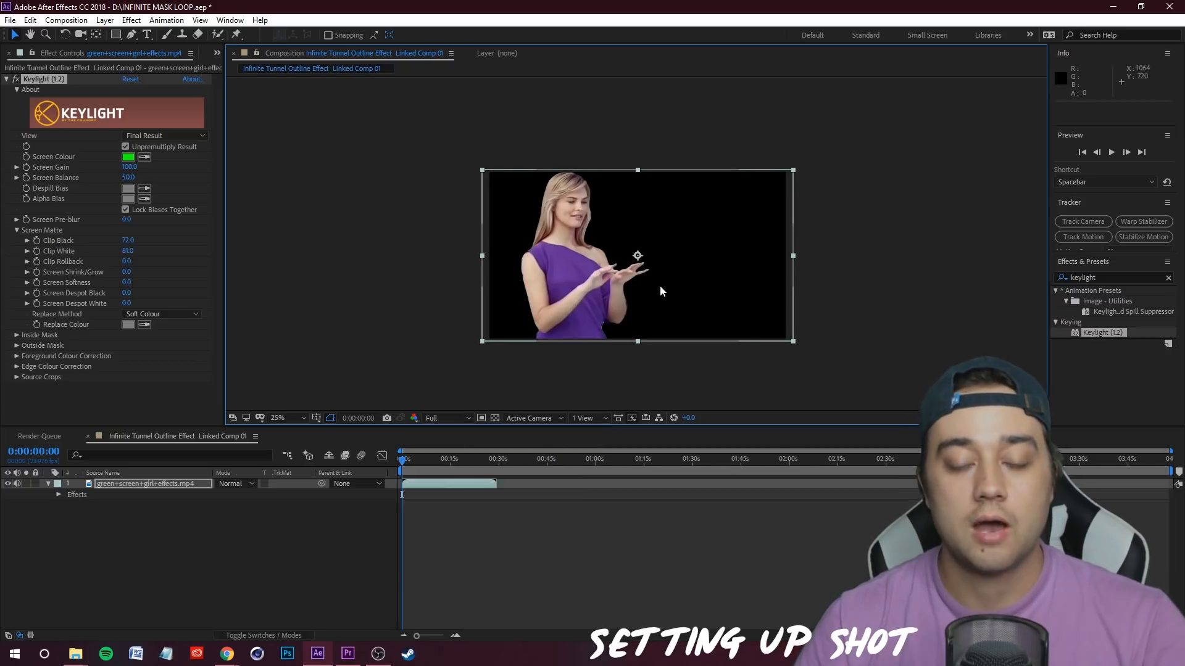
Step: Check the refined key of the woman by switching the transparency grid on and back off
left_click(835, 323)
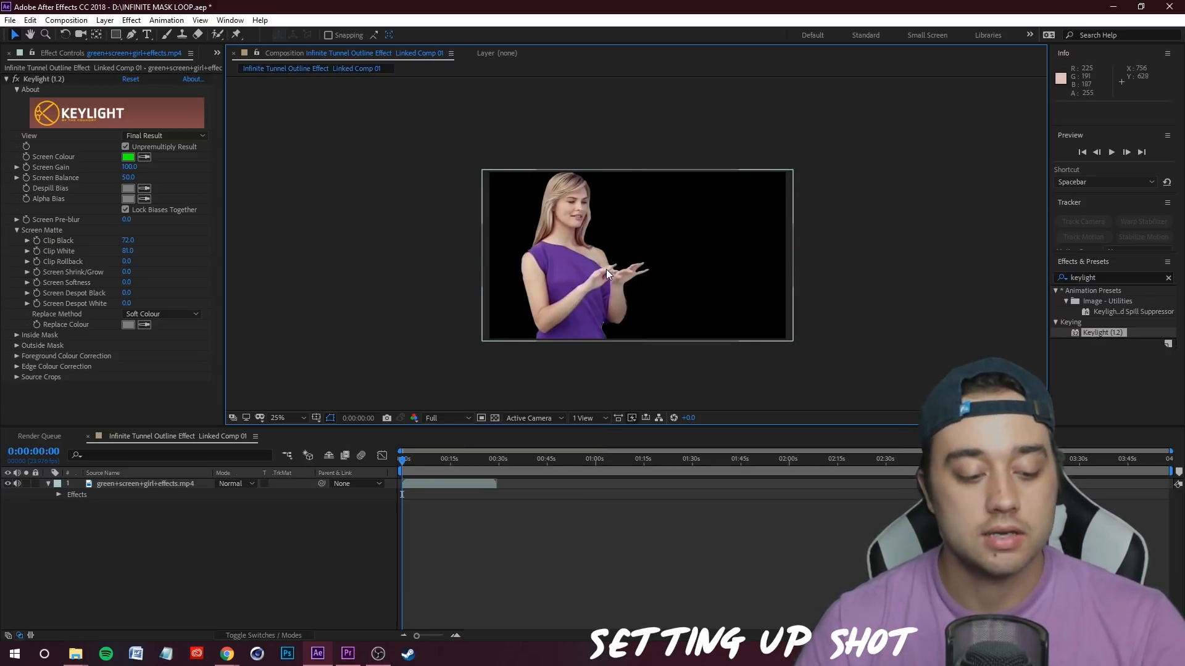
left_click_drag(606, 269, 564, 258)
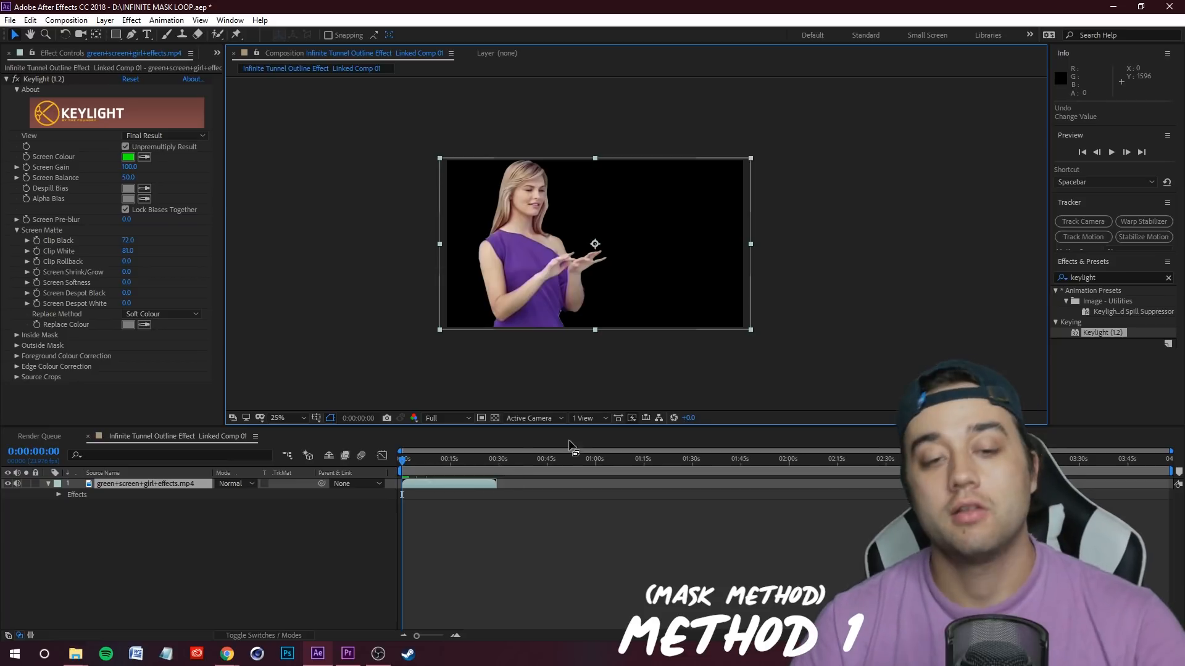
left_click(495, 419)
double_click(496, 419)
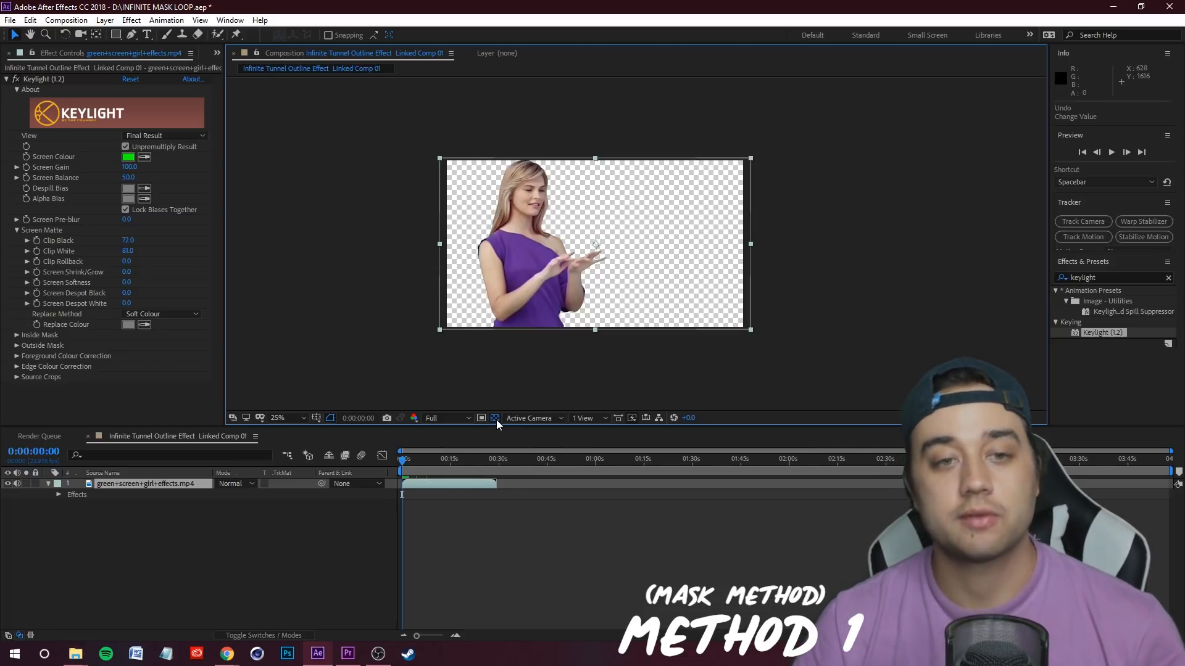
left_click(495, 419)
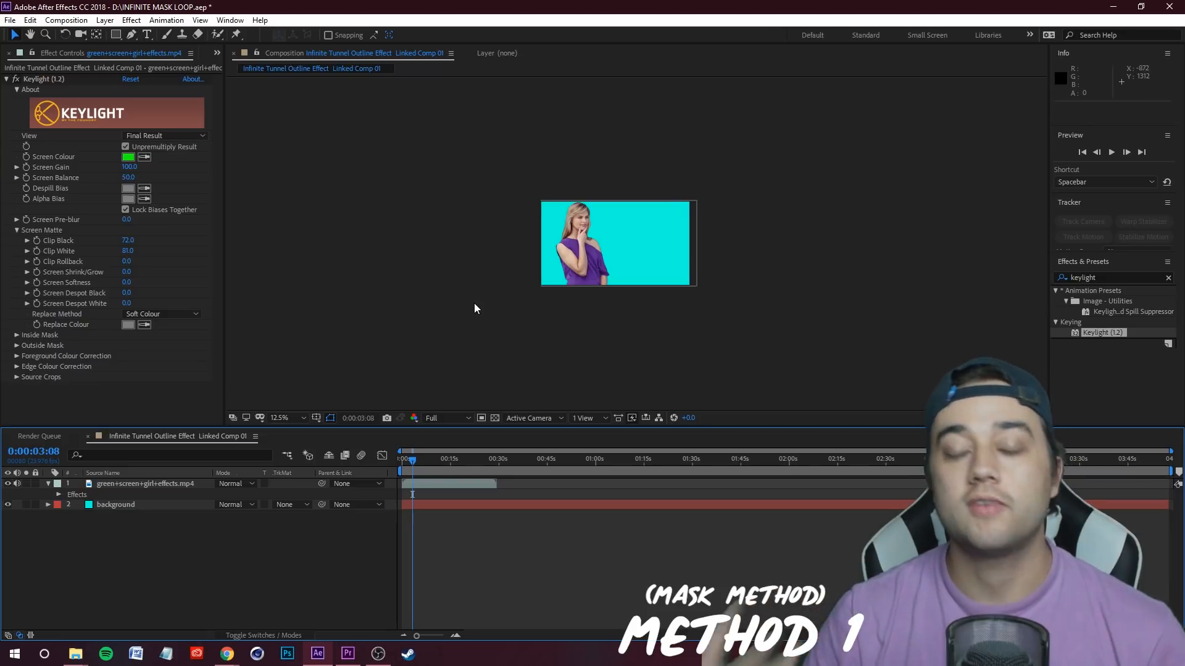
Step: Auto-trace the keyed clip over the work area, using the inverted Alpha channel with a 5-pixel blur
key("period")
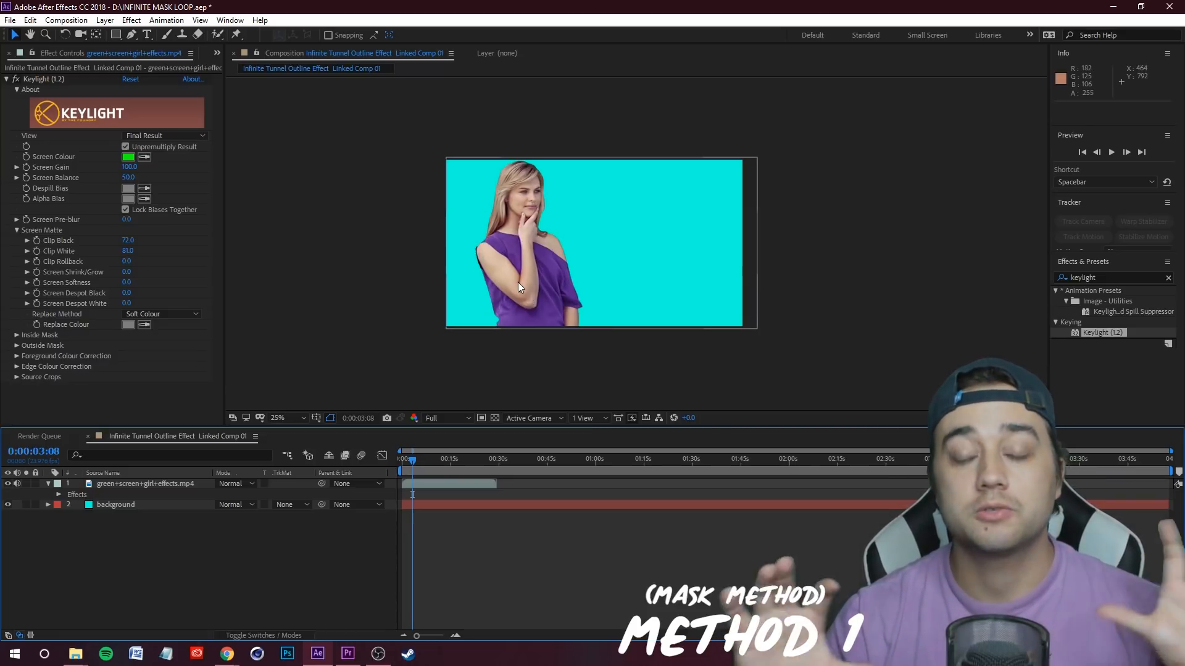
left_click(137, 485)
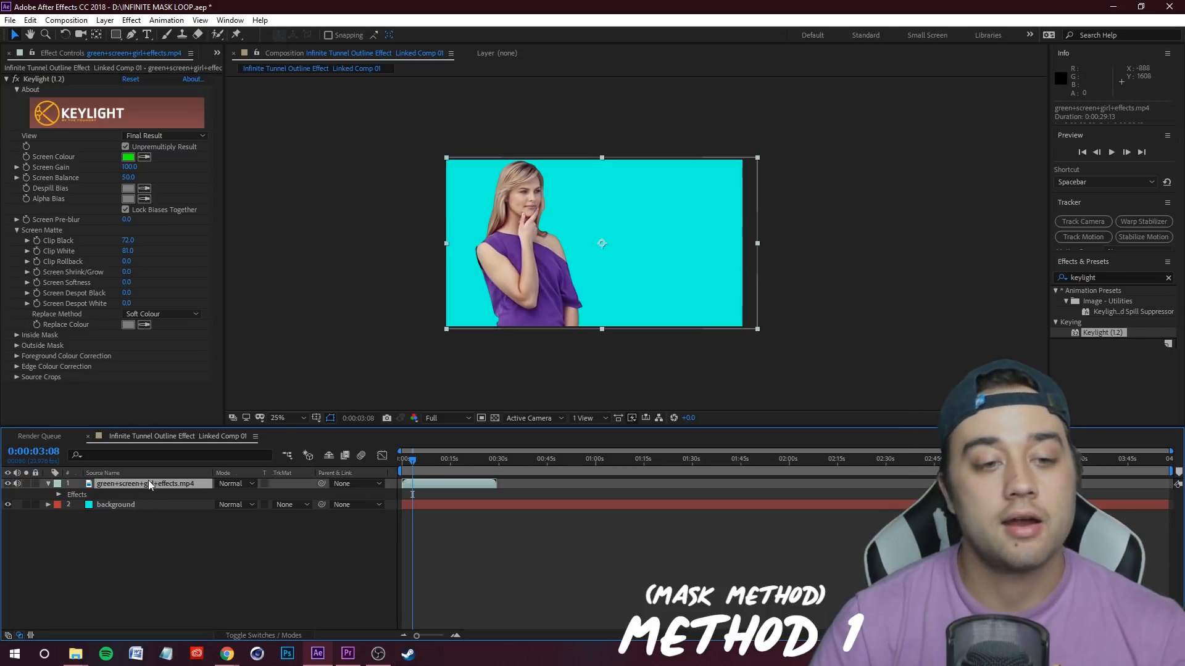
left_click(105, 20)
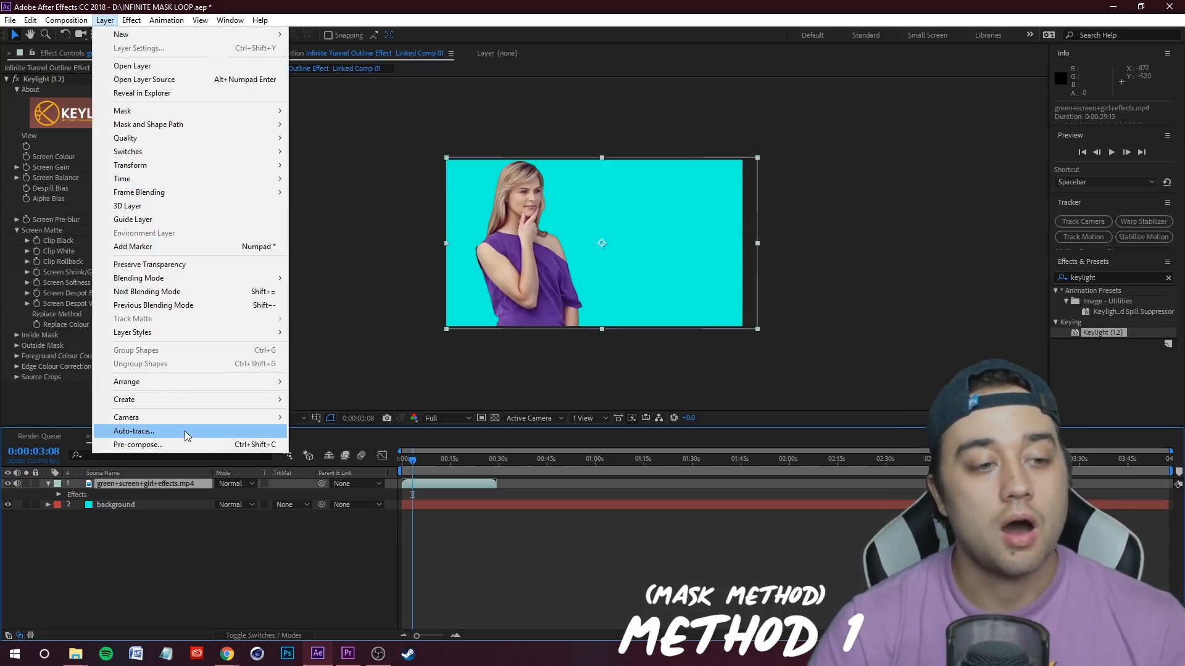
left_click(185, 432)
mouse_move(206, 117)
left_mouse_down()
mouse_move(298, 125)
mouse_move(276, 140)
left_mouse_up()
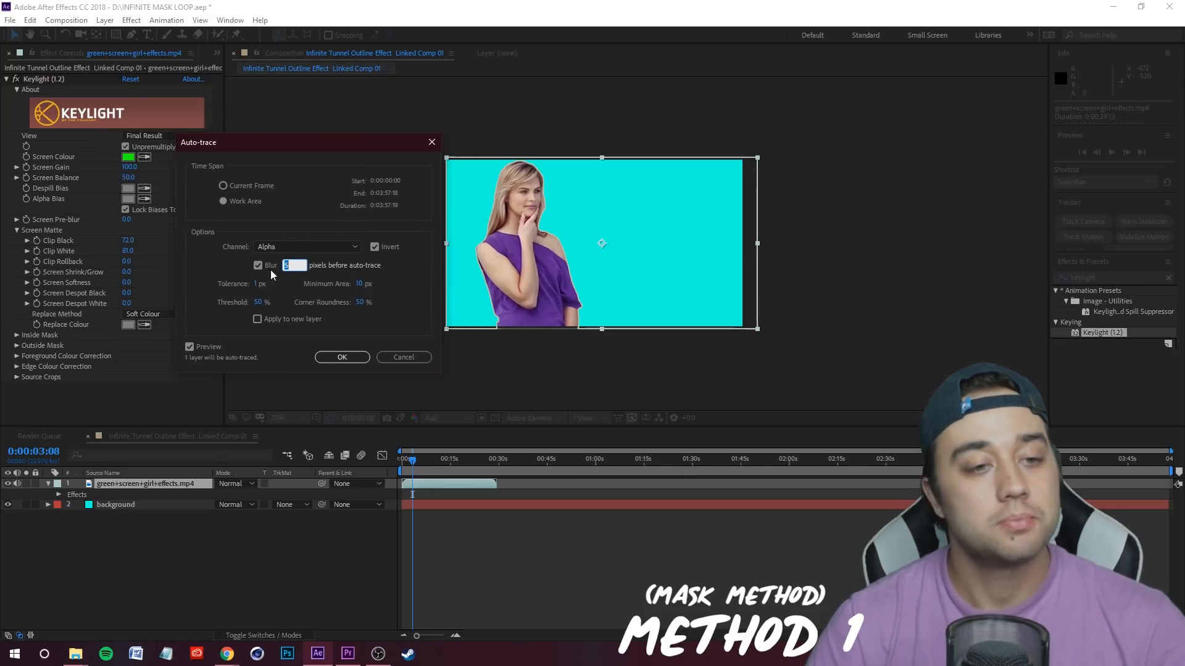
left_click(258, 319)
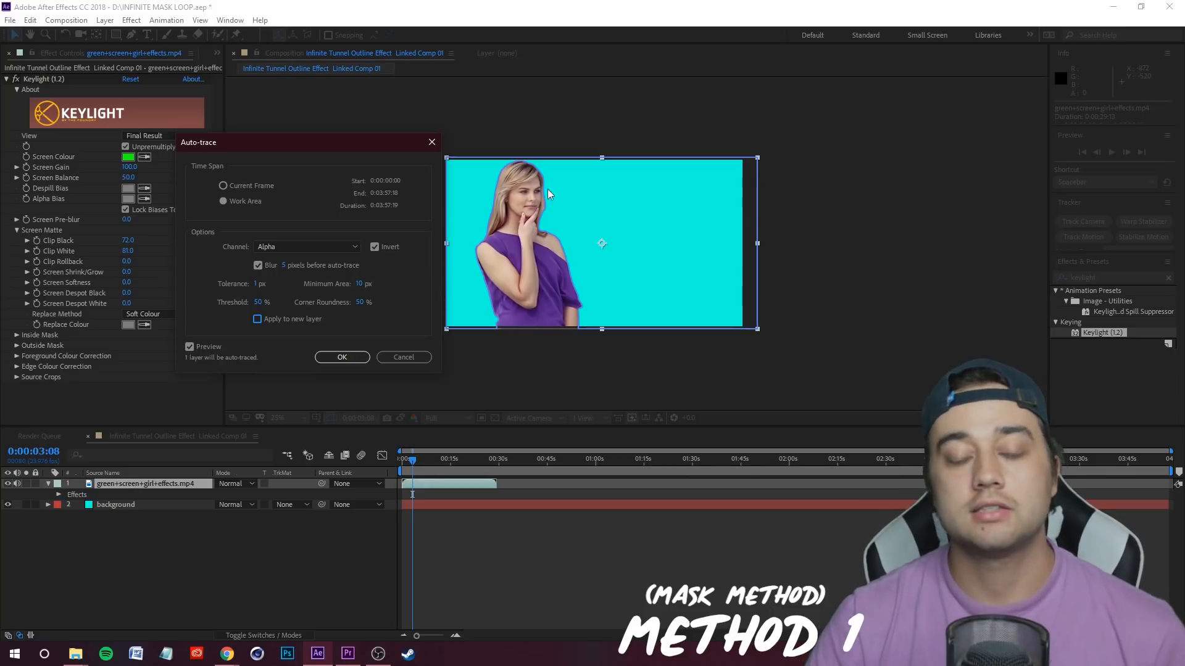
left_click(341, 357)
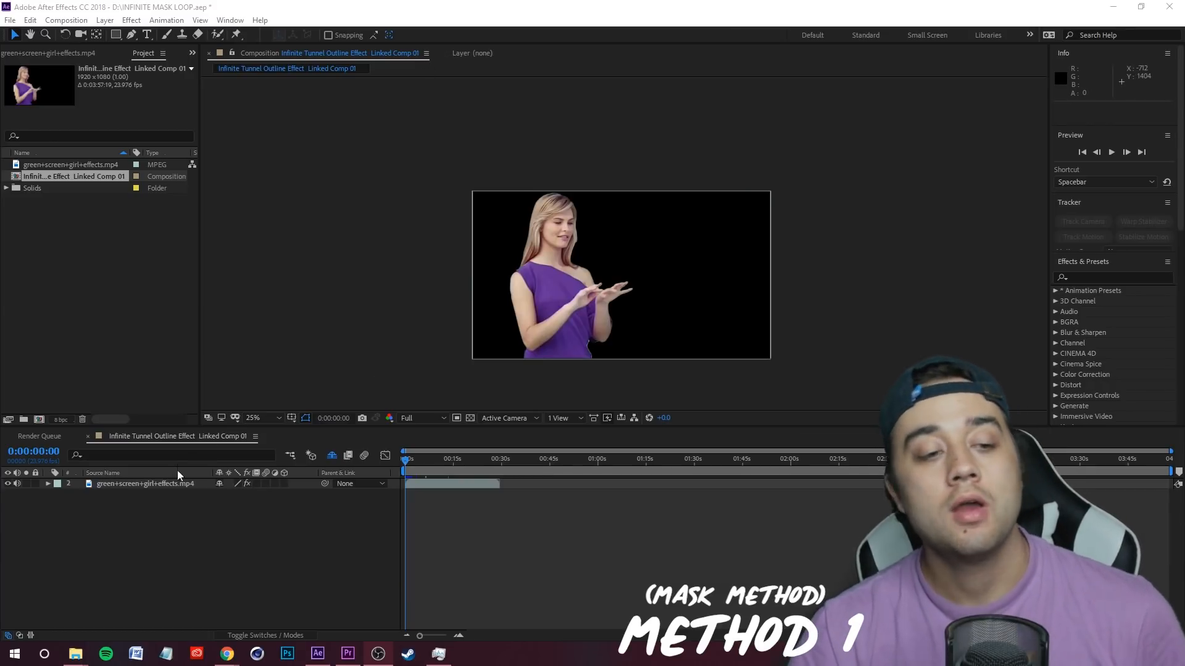
Step: Reveal the traced Mask Path keyframes and scrub through the timeline to check how the masks follow the woman
left_click(172, 484)
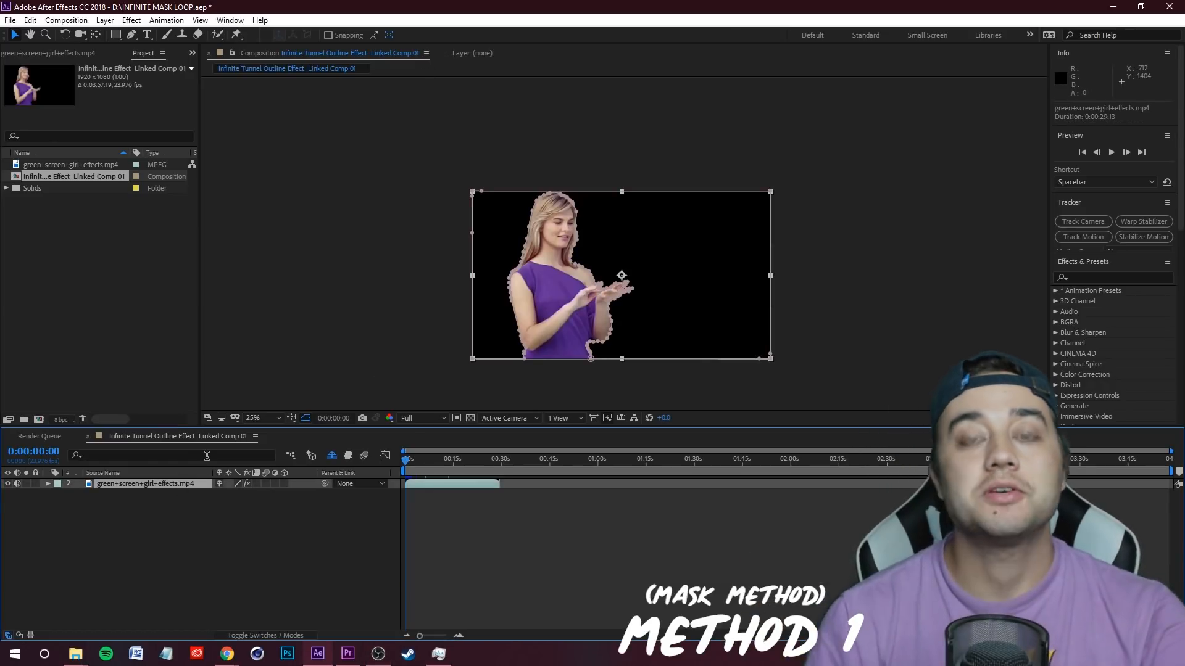
key("m")
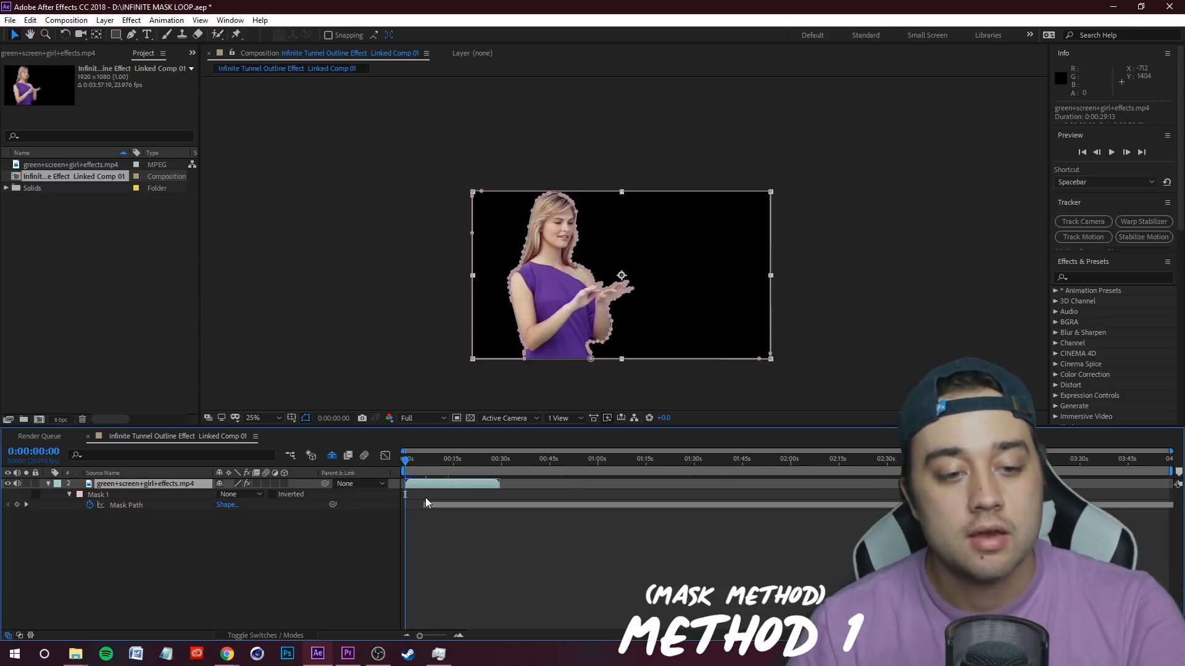
scroll(426, 499, "up", 4)
left_click(70, 494)
key("m")
key("m")
left_click_drag(441, 460, 688, 472)
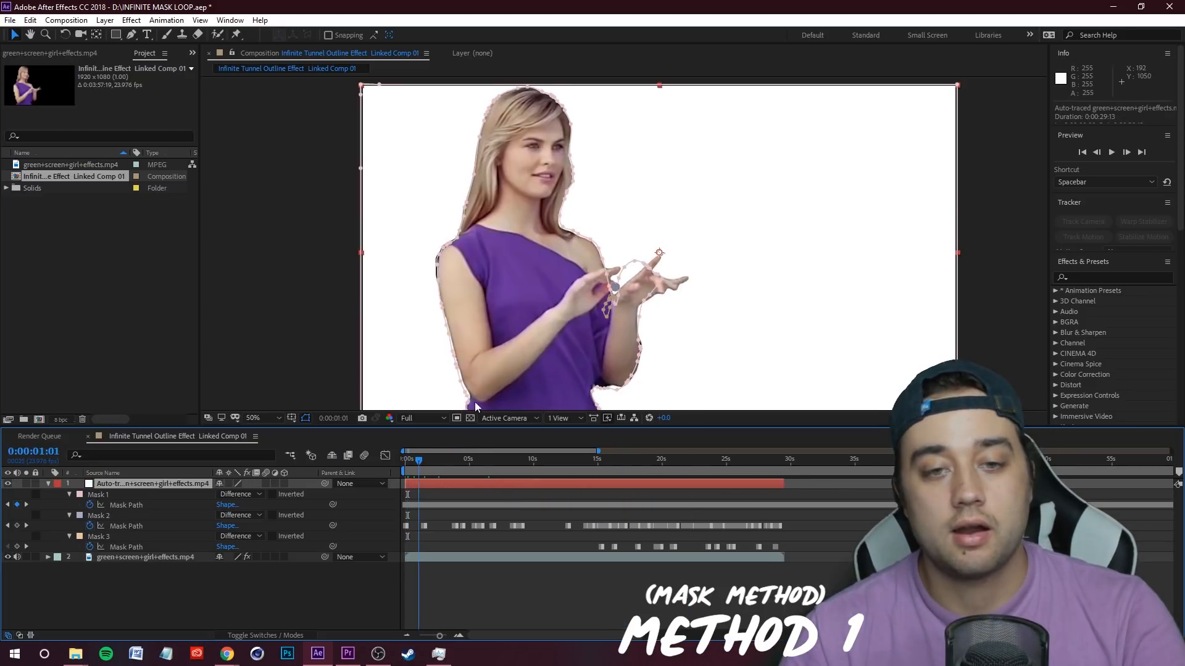
left_click_drag(424, 458, 310, 442)
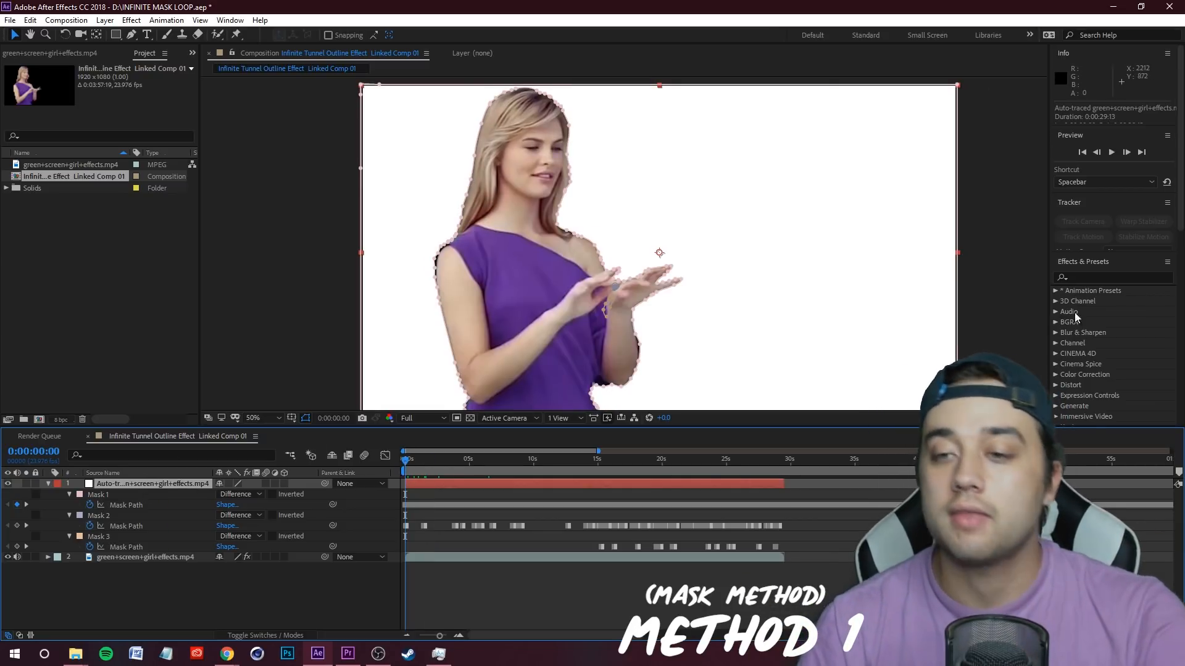
Step: Find the Stroke effect and apply it to the green-screen clip along Mask 1
left_click(1084, 276)
type("stroke")
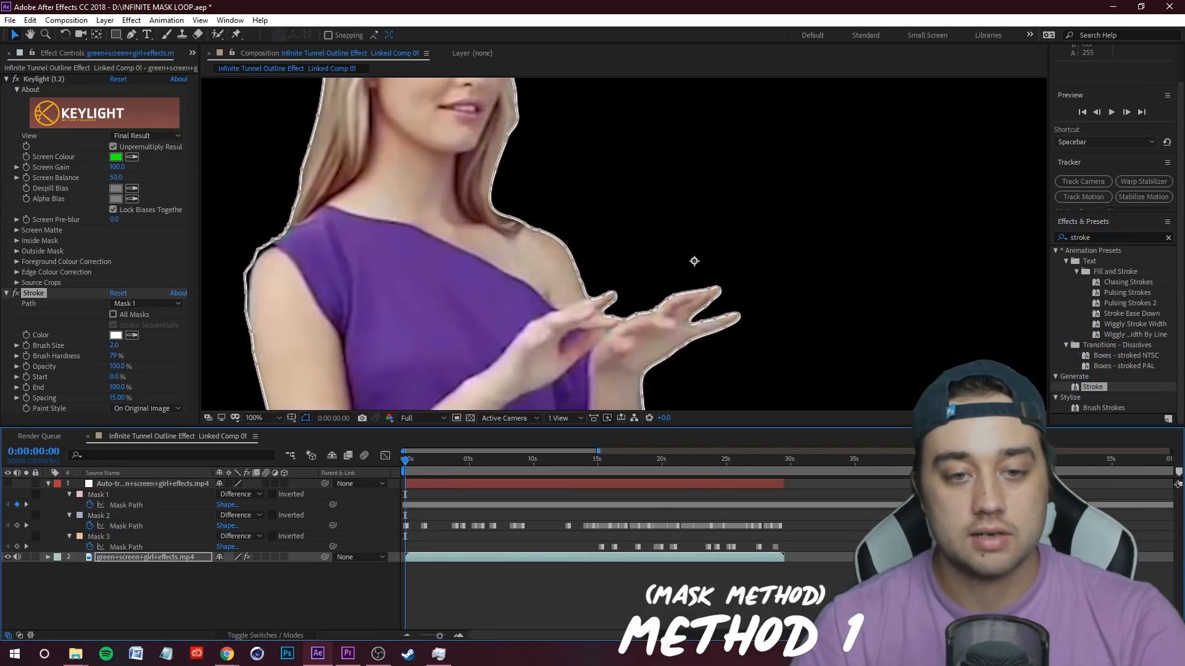
scroll(556, 273, "down", 4)
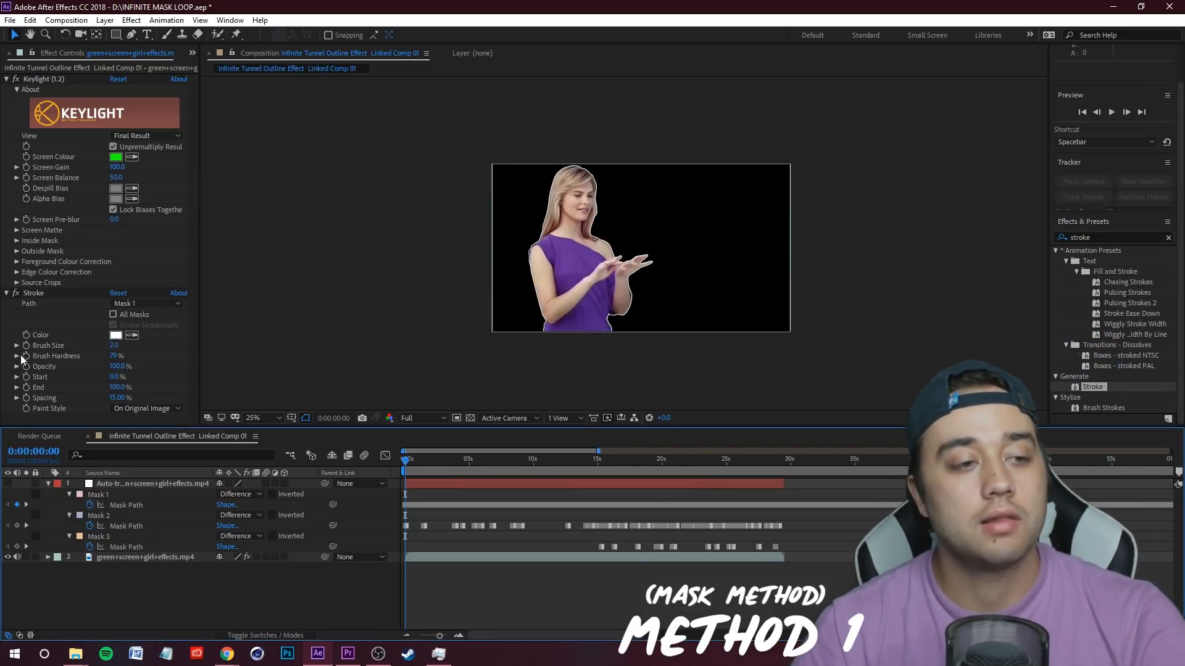
Step: Try varying the Stroke effect's Start percentage to preview the outline drawing around the woman
left_click(17, 377)
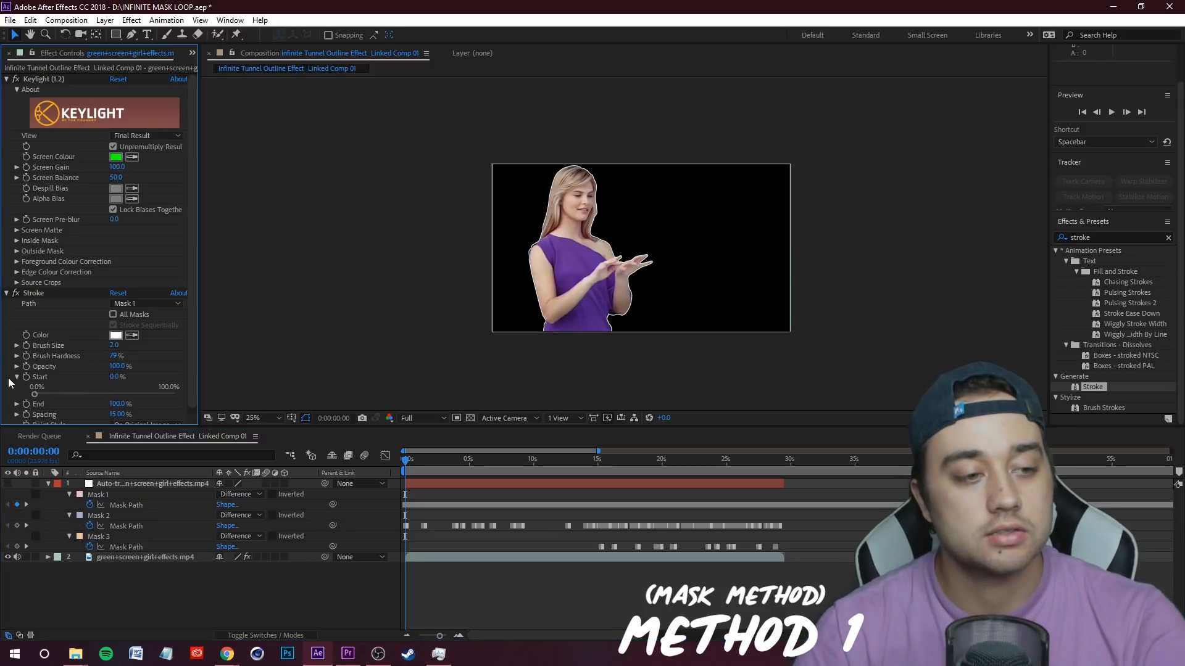
left_click(31, 392)
left_click_drag(151, 395, 175, 395)
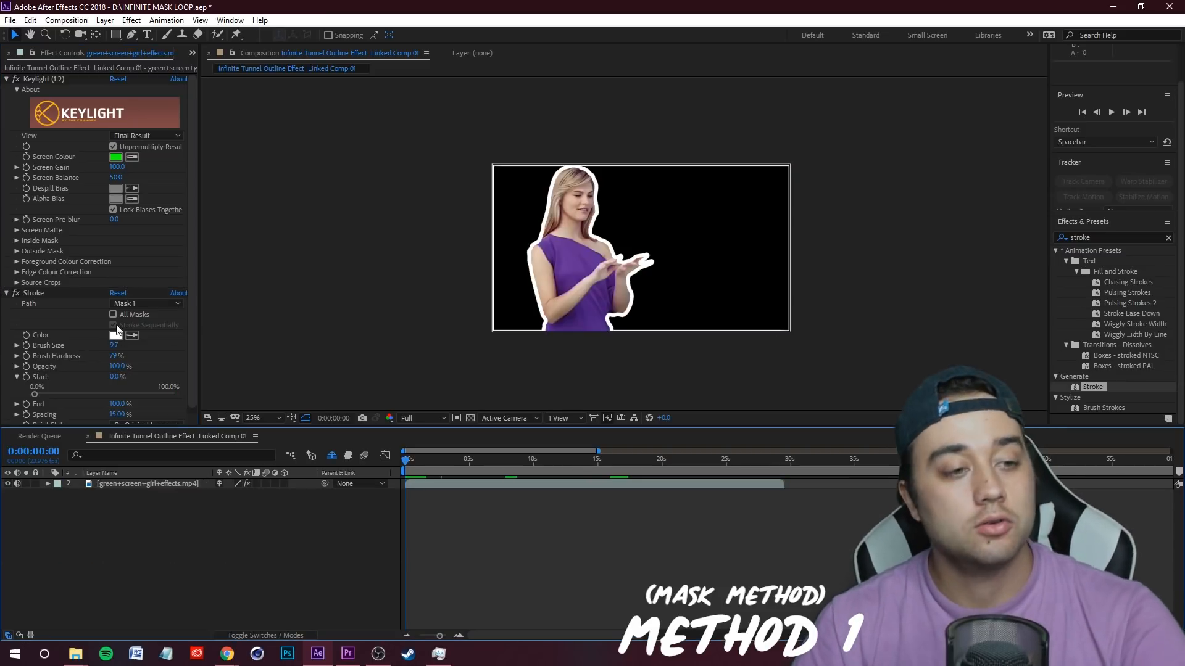
Step: Duplicate the keyed green-screen clip and scale the lower copy up to 177%
left_click(136, 487)
key("ctrl+d")
left_click(243, 567)
left_click(155, 484)
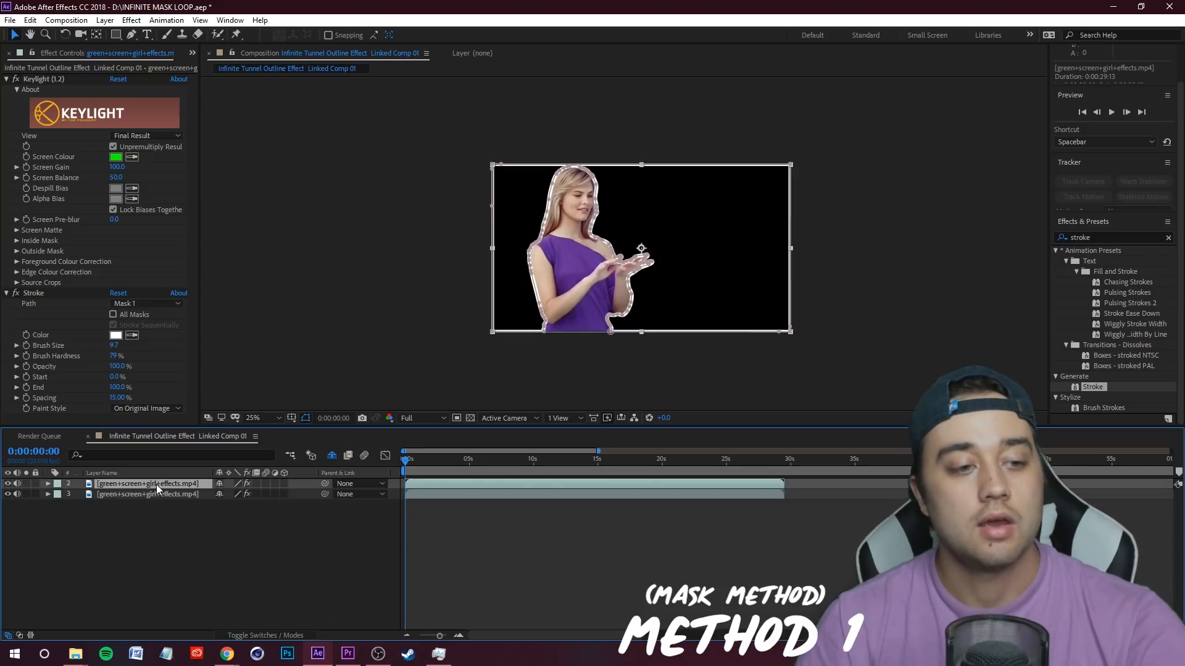
key("s")
left_click_drag(249, 494, 265, 494)
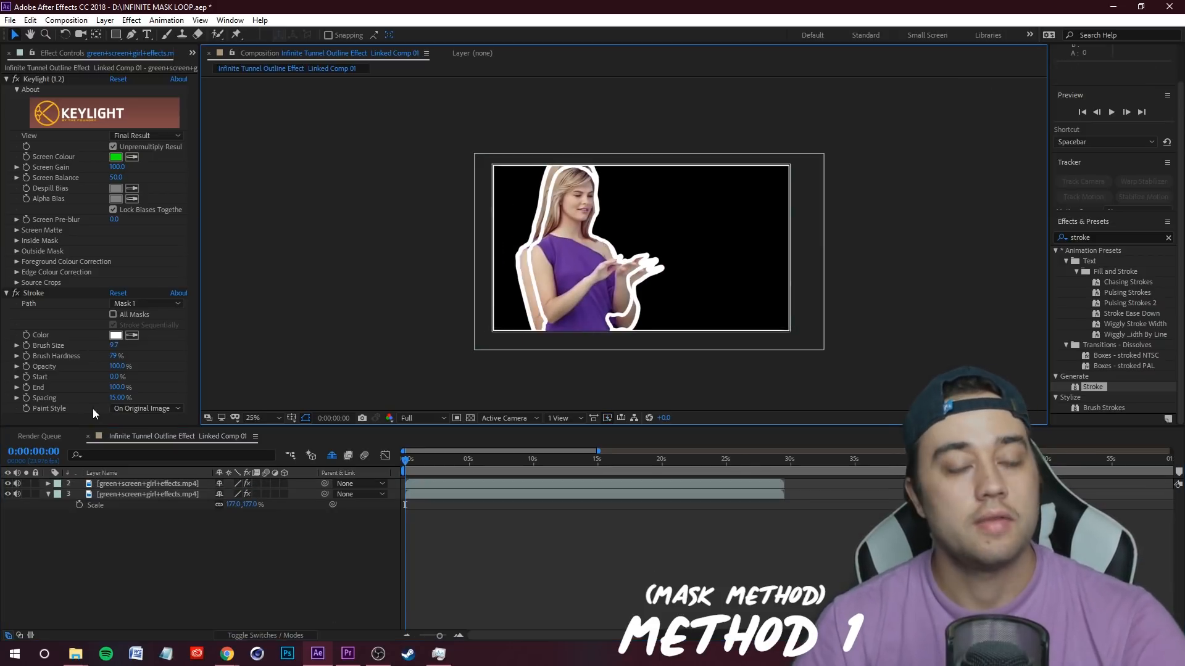
Step: Set the lower copy's Stroke effect to paint On Transparent
left_click(139, 406)
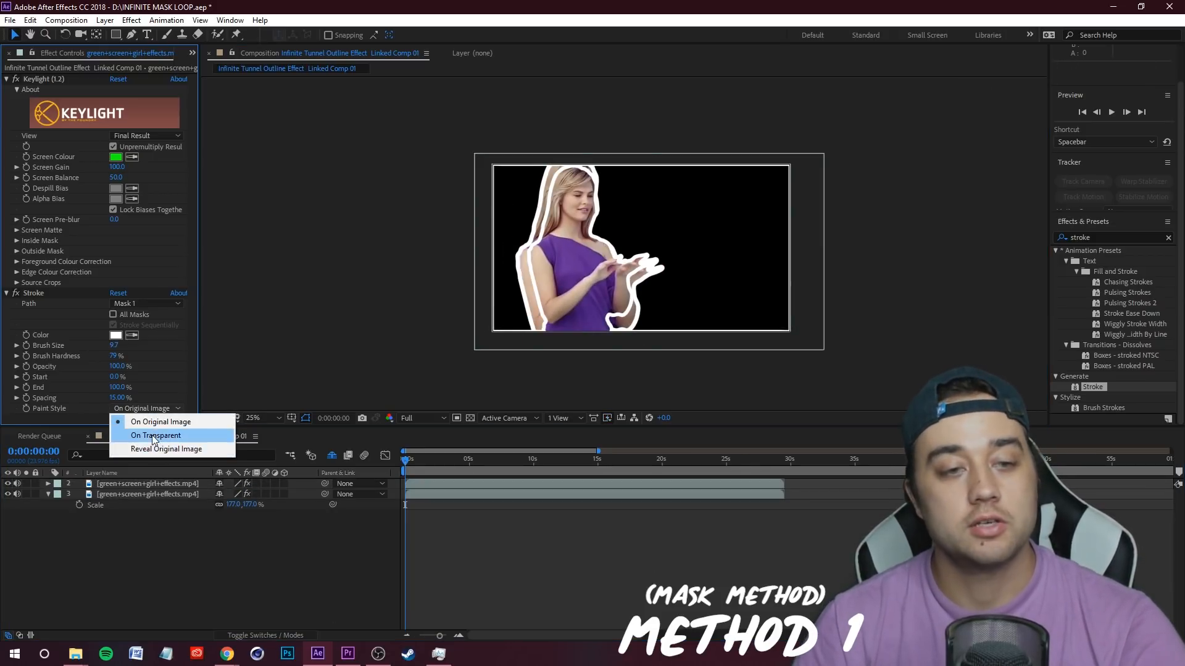
left_click(159, 434)
left_click(353, 512)
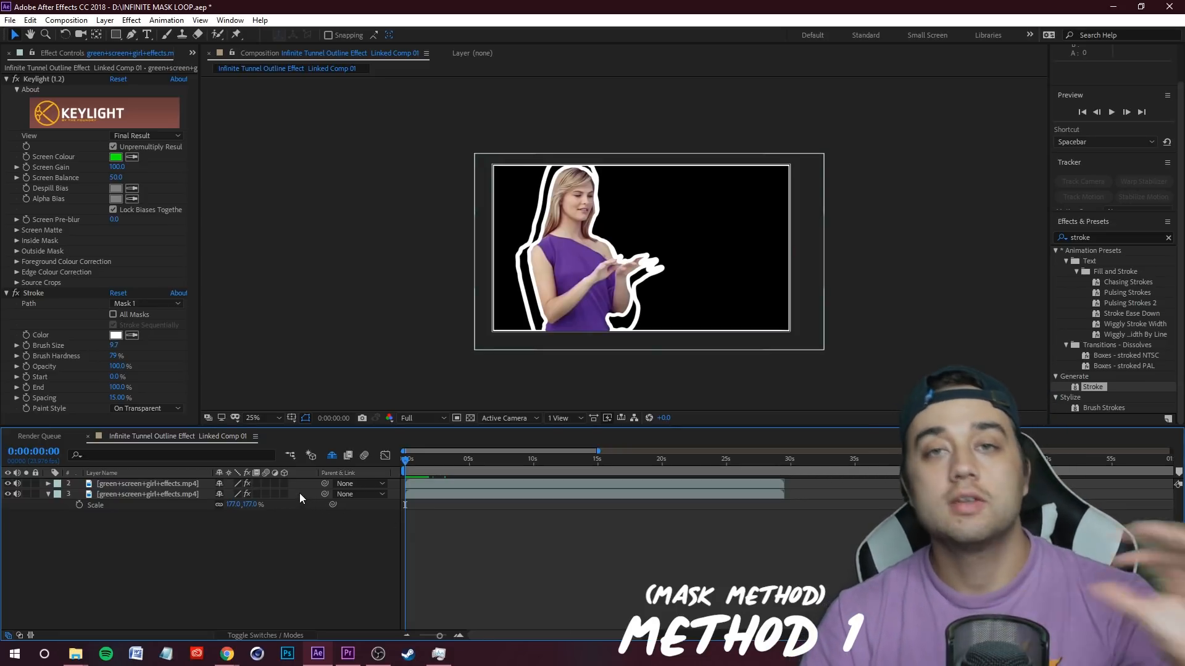
Step: Clear the mask-based outline by removing the duplicate clip, the traced mask and the Stroke effect, and restore the clip's scale to 146%
left_click(152, 485)
key("Delete")
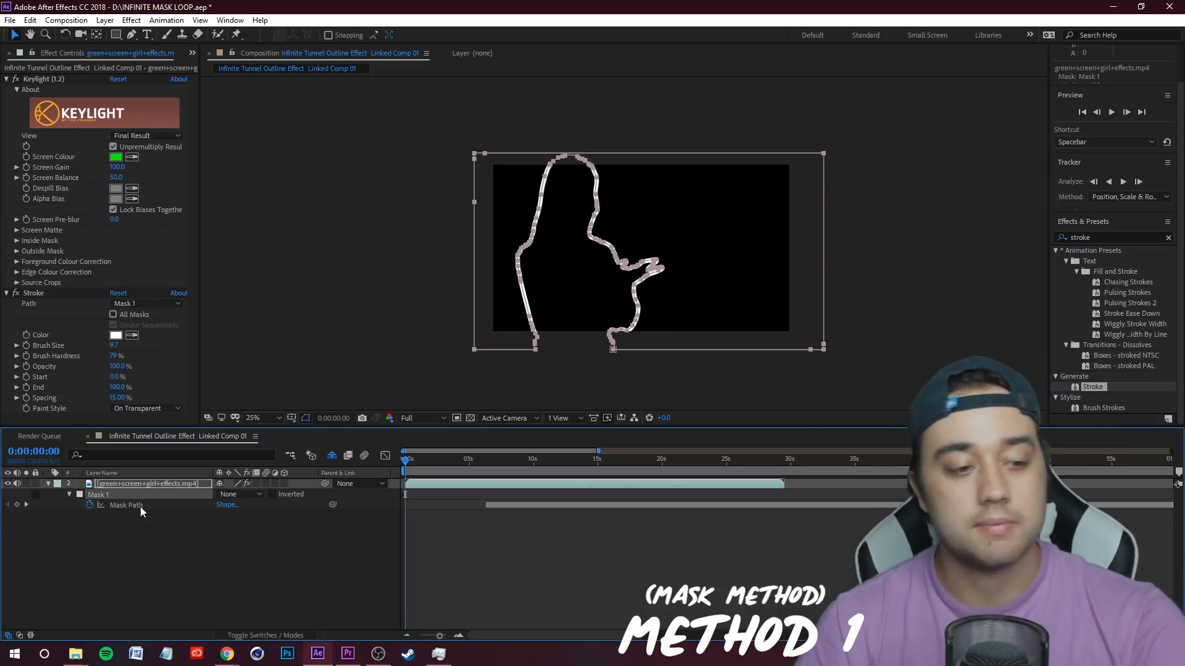
key("ctrl+z")
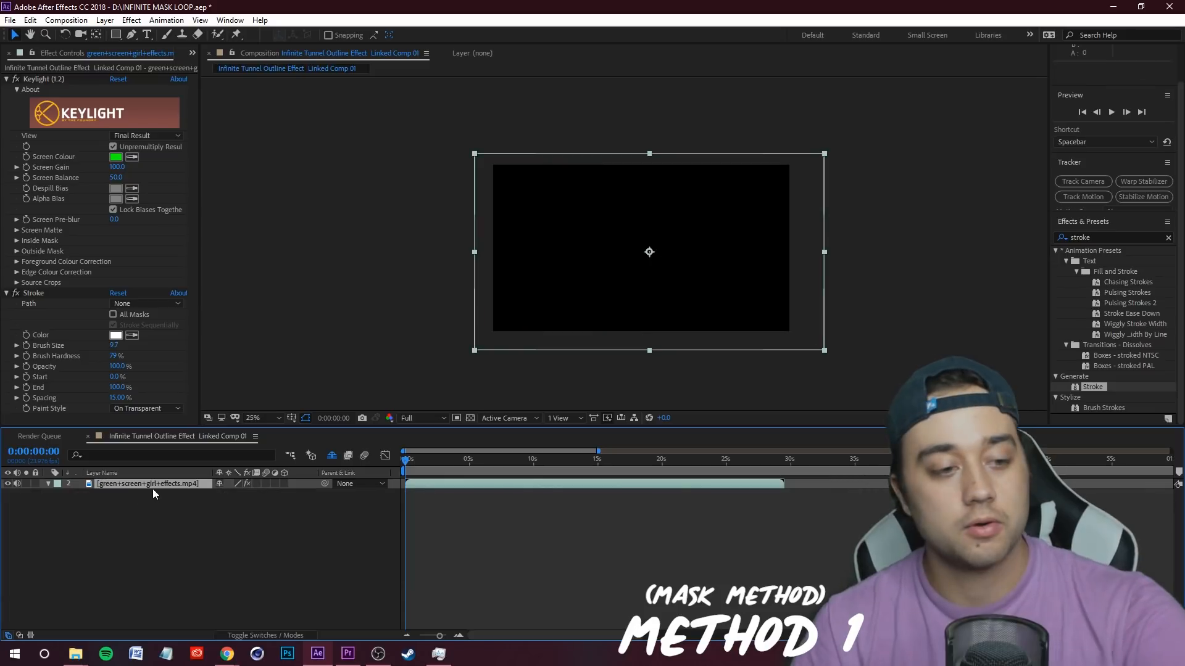
left_click(35, 292)
key("Delete")
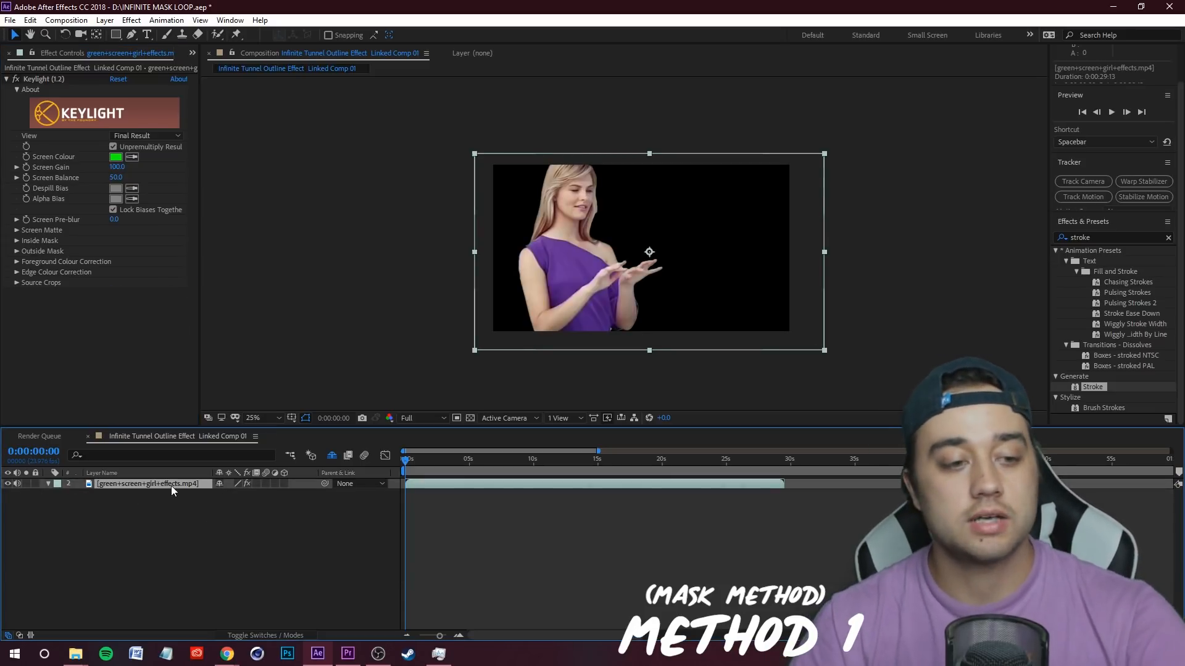
key("ctrl+z")
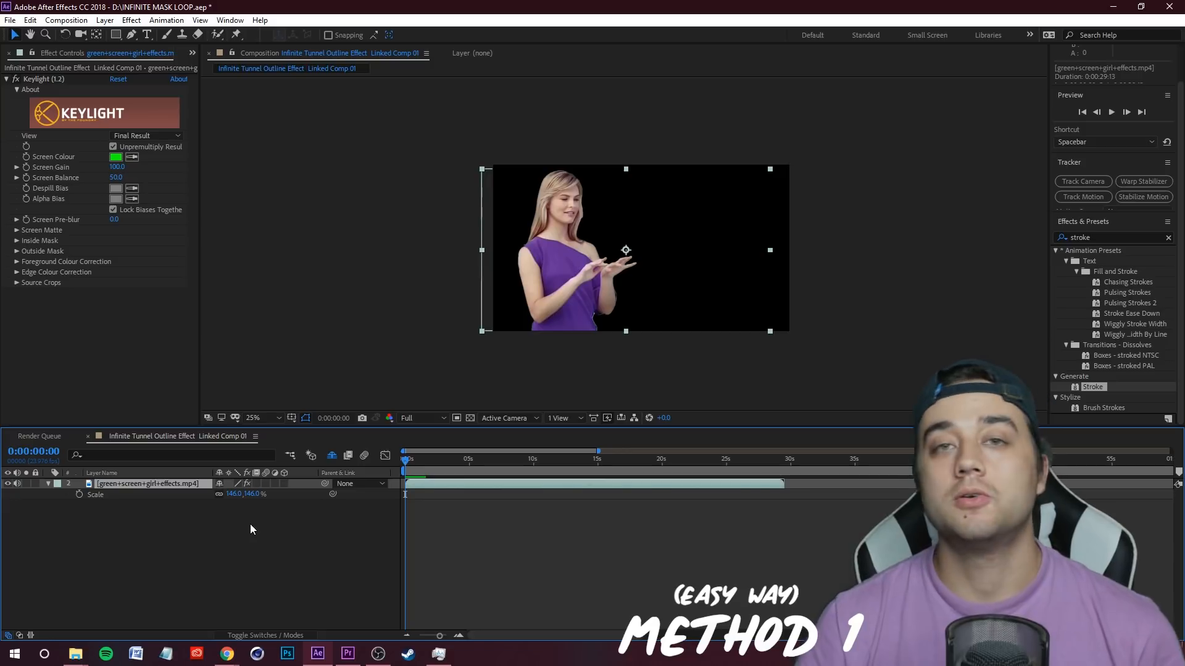
Step: Duplicate the keyed clip and rename the upper copy "outlines"
key("ctrl+d")
right_click(154, 482)
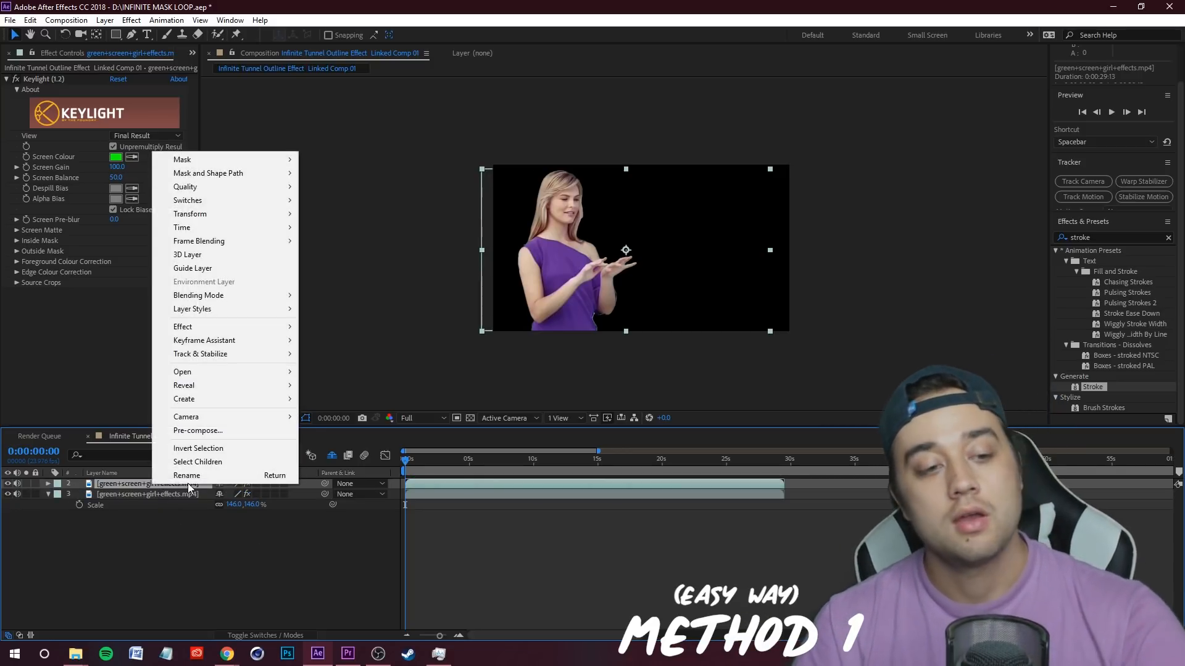
left_click(188, 480)
type("outline")
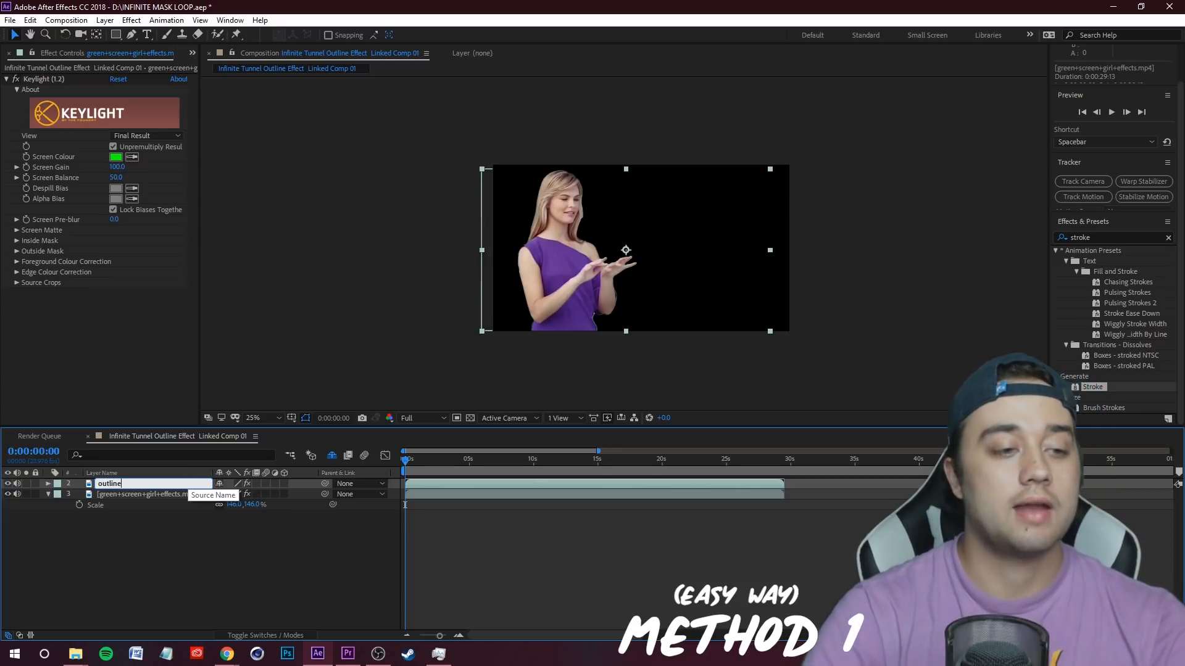
type("s")
key("Return")
left_click(121, 484)
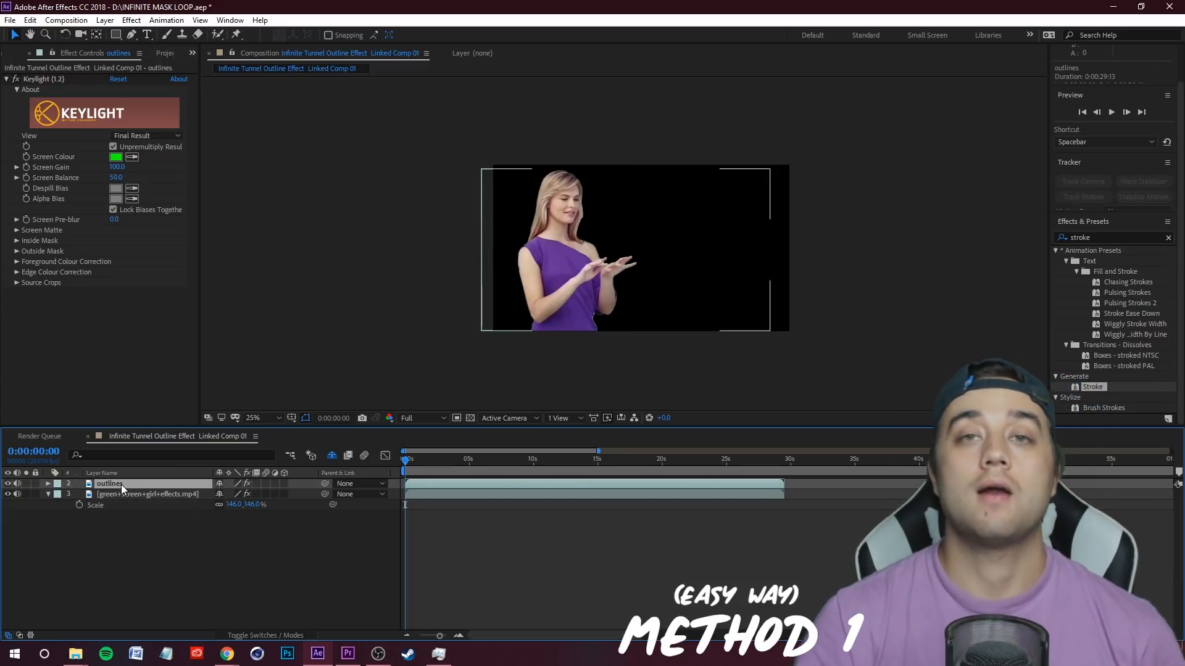
Step: Add a Stroke layer style to the outlines layer
left_click(105, 20)
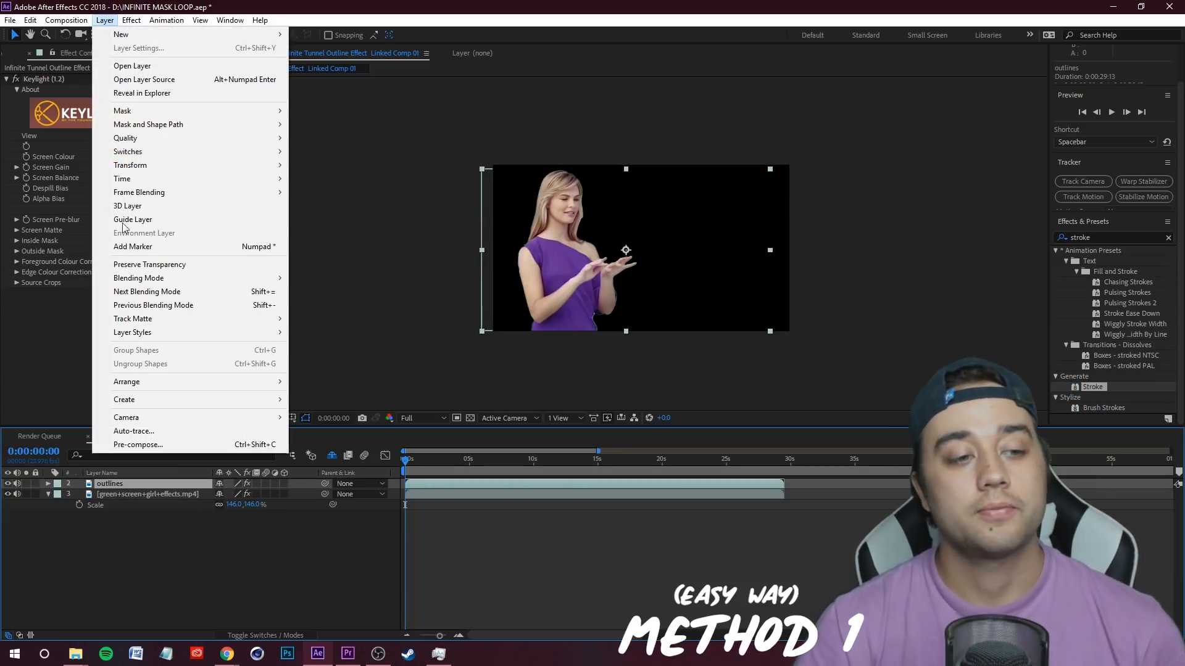
mouse_move(171, 336)
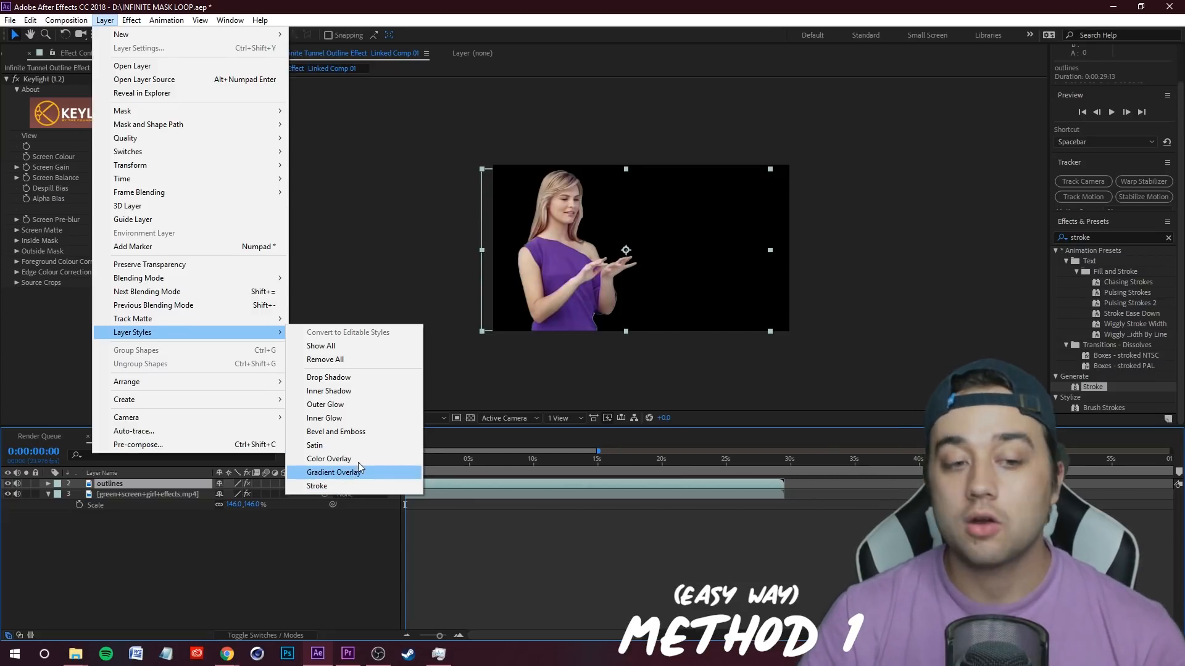
left_click(321, 483)
Step: Play back the composition to check how the stroke follows the moving woman
scroll(565, 213, "up", 2)
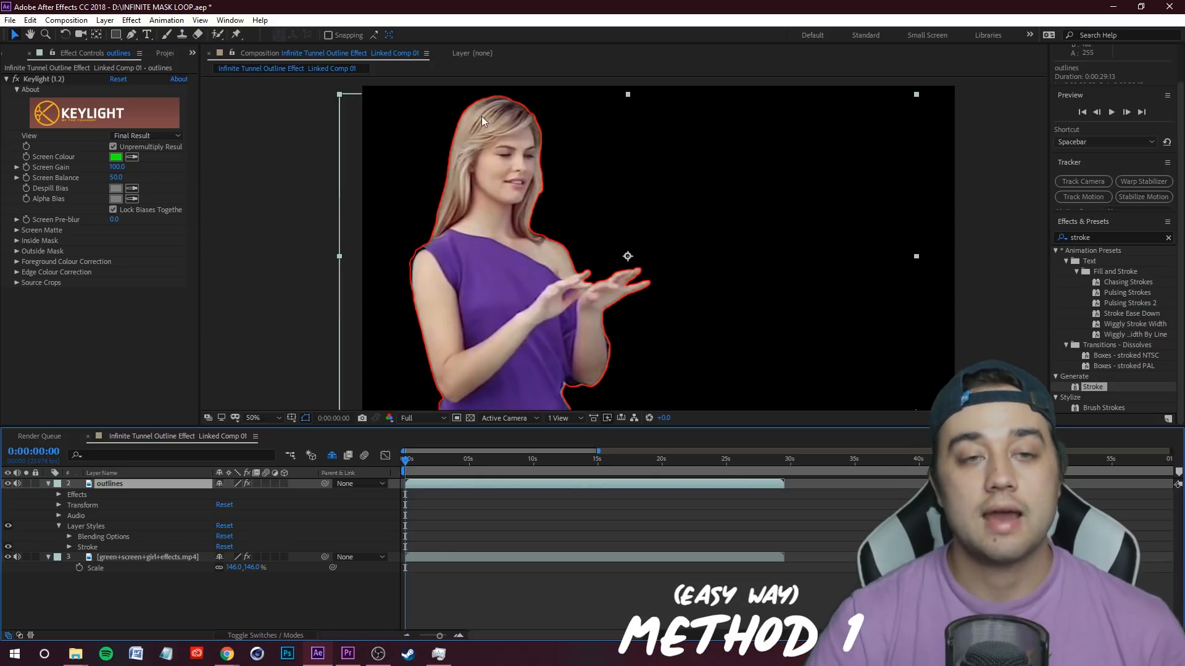
key("space")
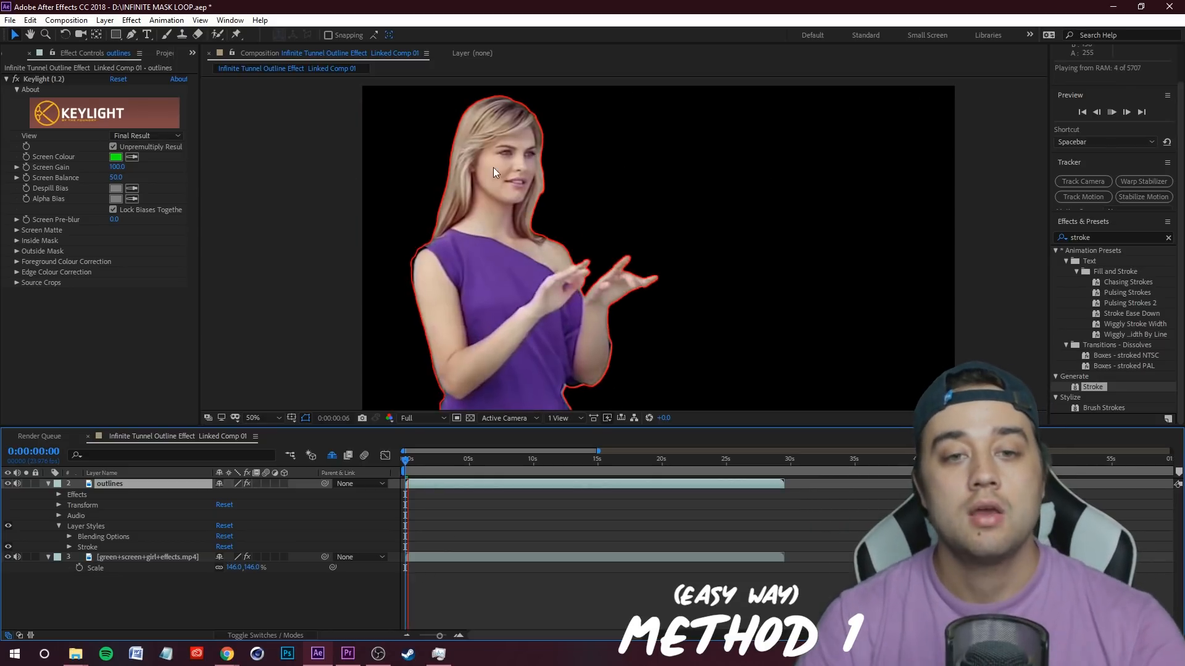
scroll(564, 243, "down", 2)
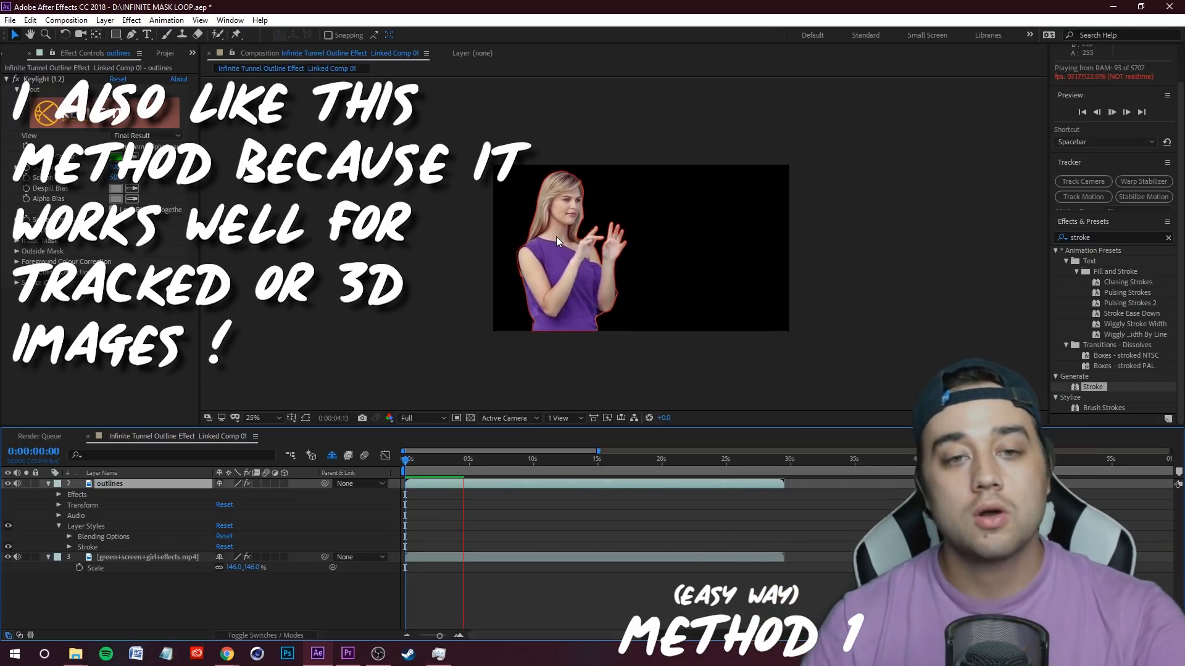
key("space")
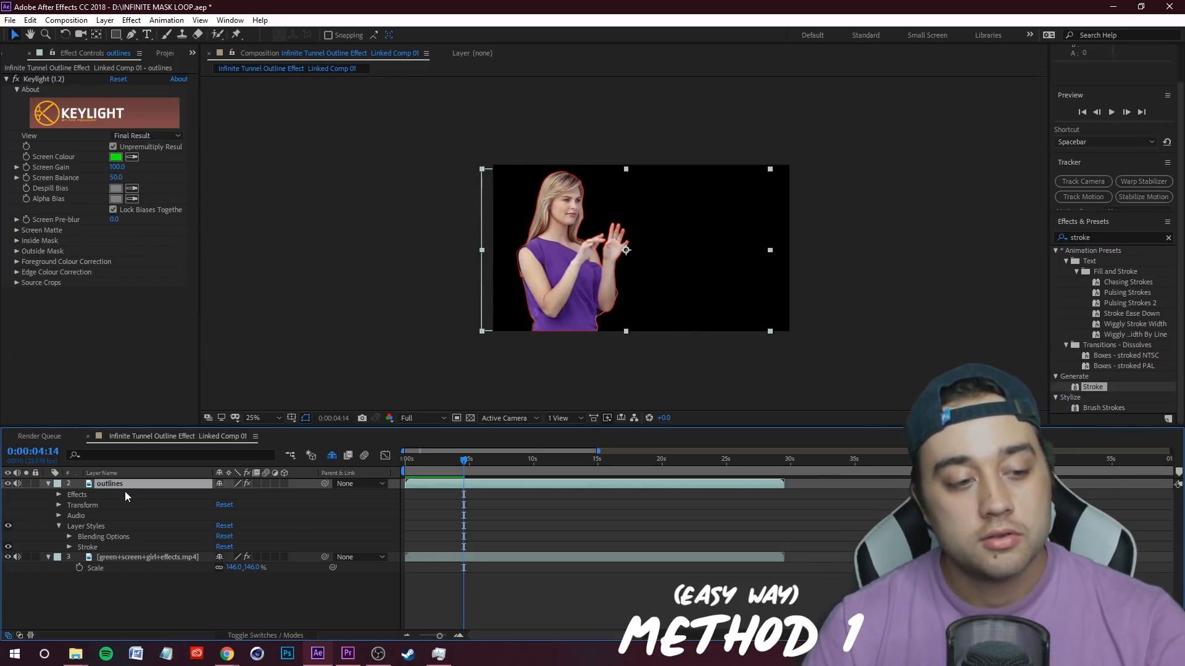
Step: Duplicate the outlines layer and place the copy beneath the original green-screen clip
left_click(69, 536)
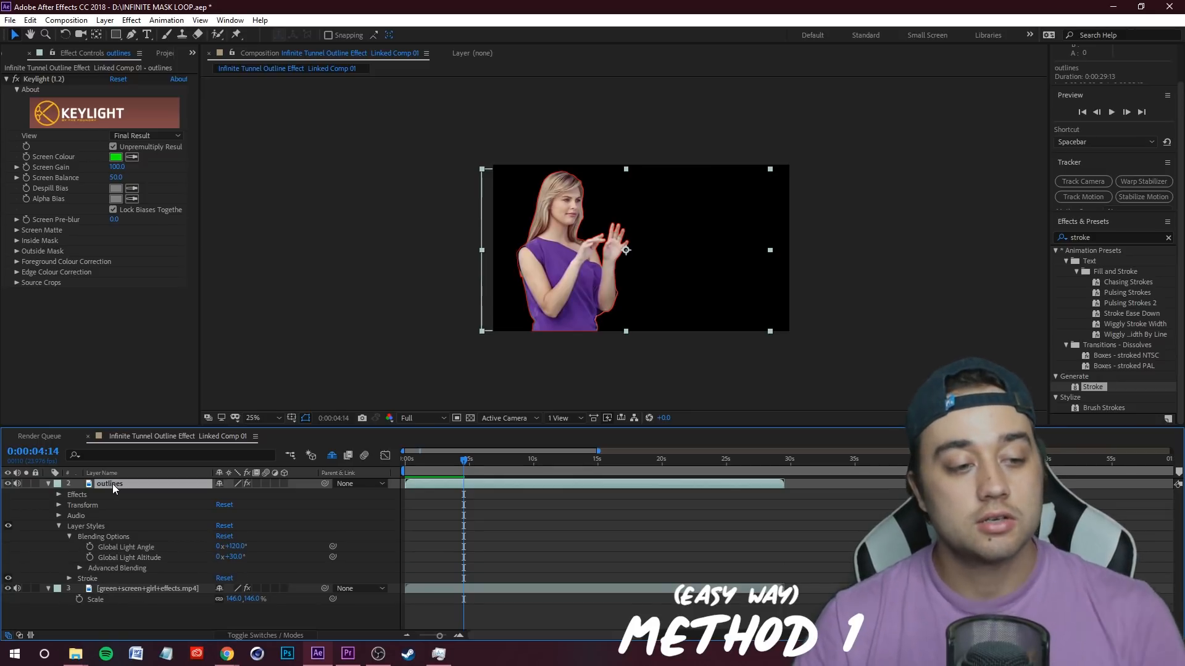
key("ctrl+d")
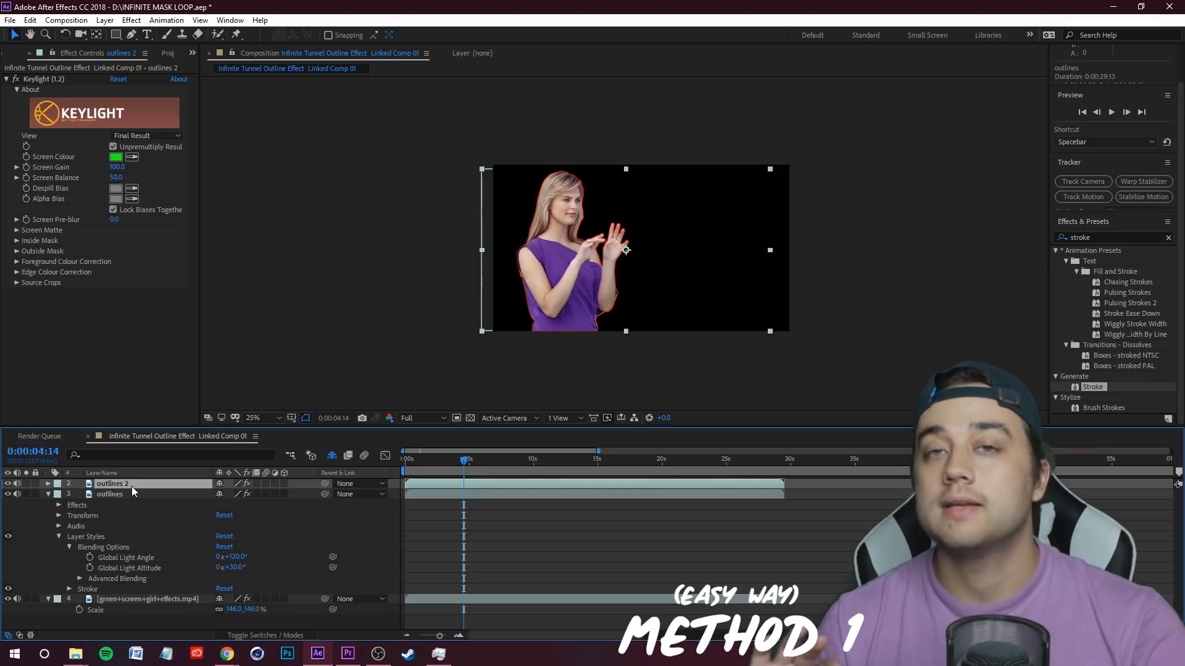
left_click_drag(132, 483, 147, 613)
Step: Rename the green-screen clip layer "original footage"
right_click(124, 590)
left_click(155, 579)
type("origi")
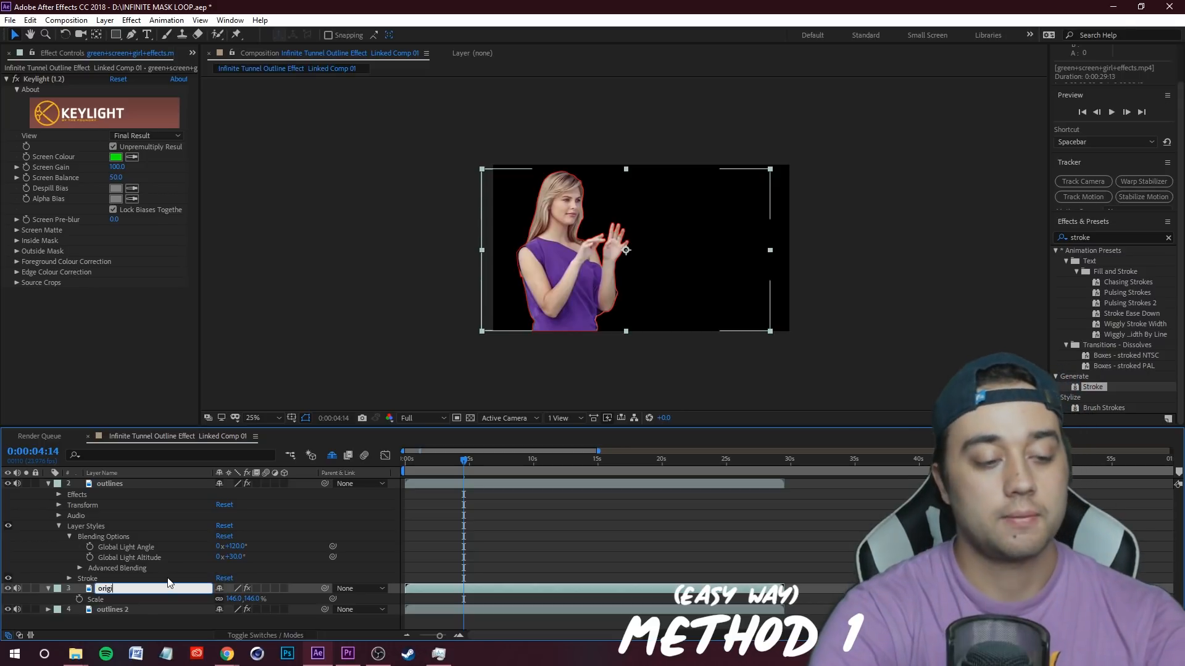
type("nal footage")
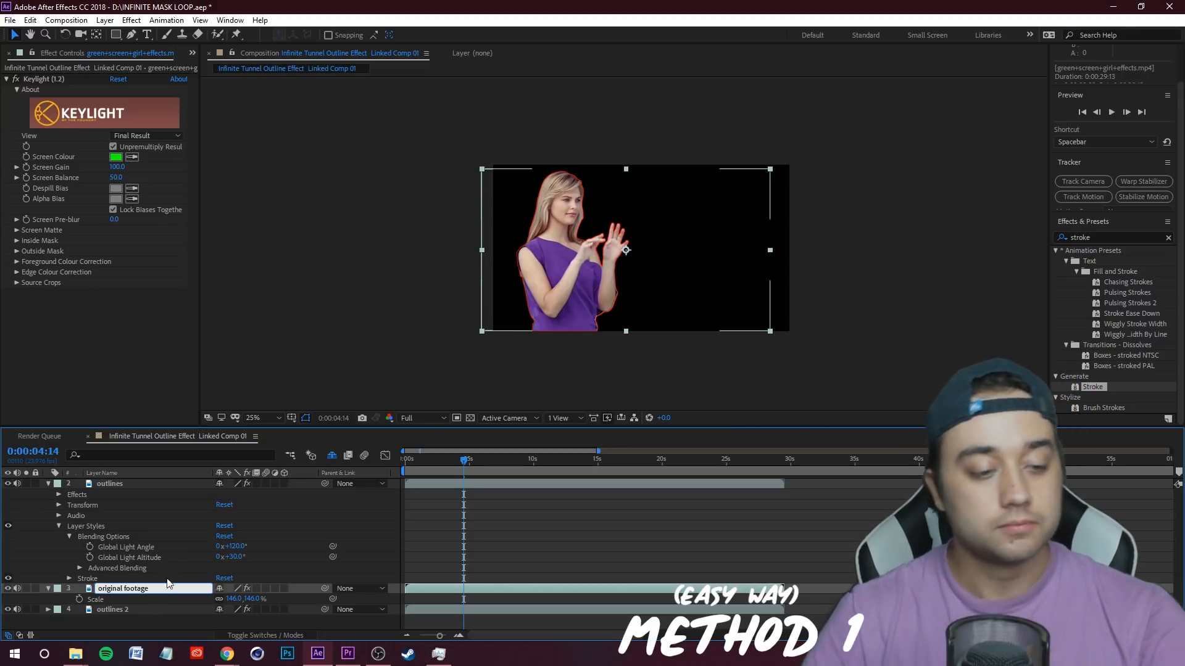
Step: Lower the Fill Opacity in the outlines 2 layer's advanced blending options until only its stroke remains
left_click(102, 609)
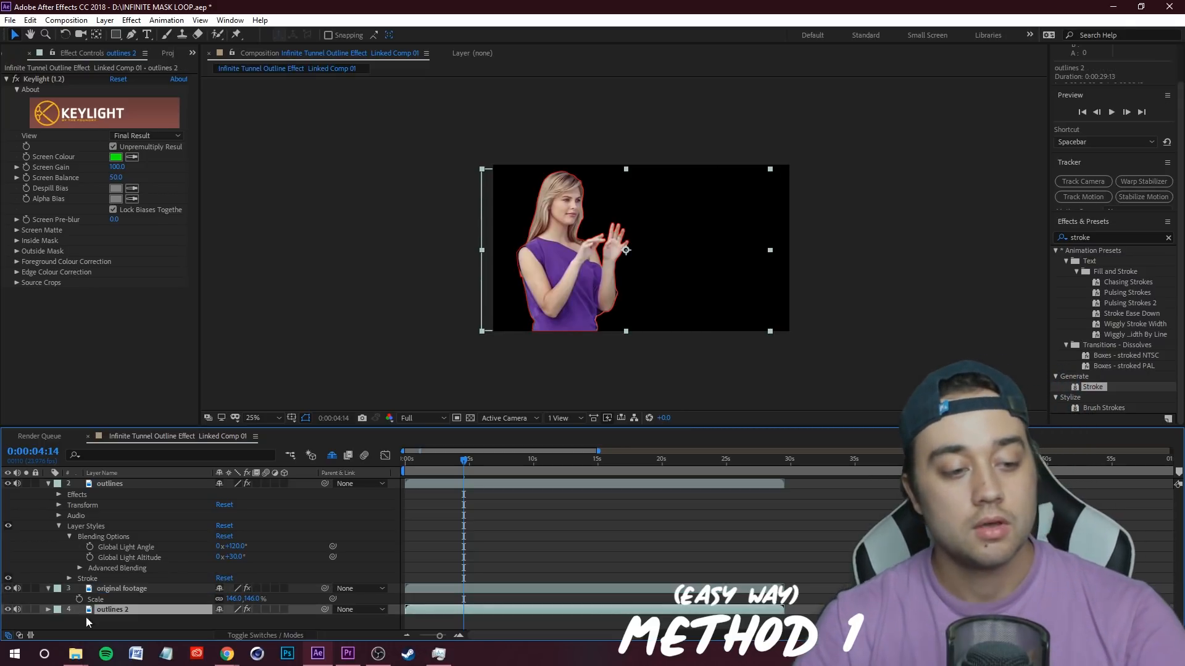
left_click(48, 610)
scroll(57, 620, "down", 2)
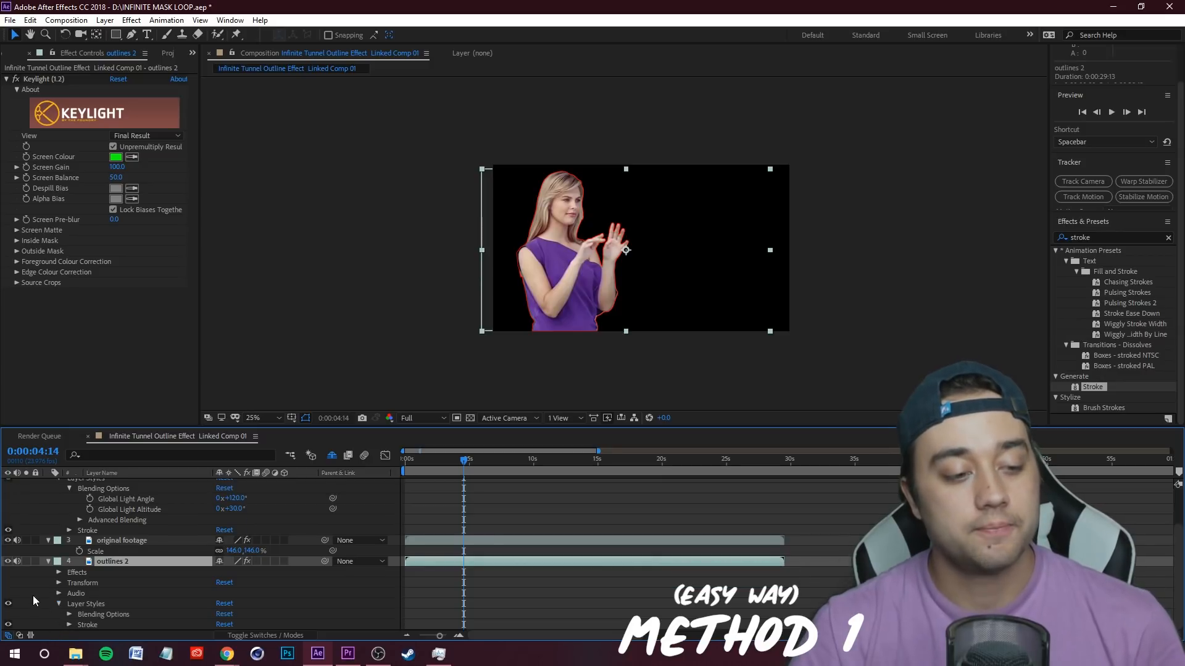
left_click(69, 614)
scroll(46, 610, "down", 1)
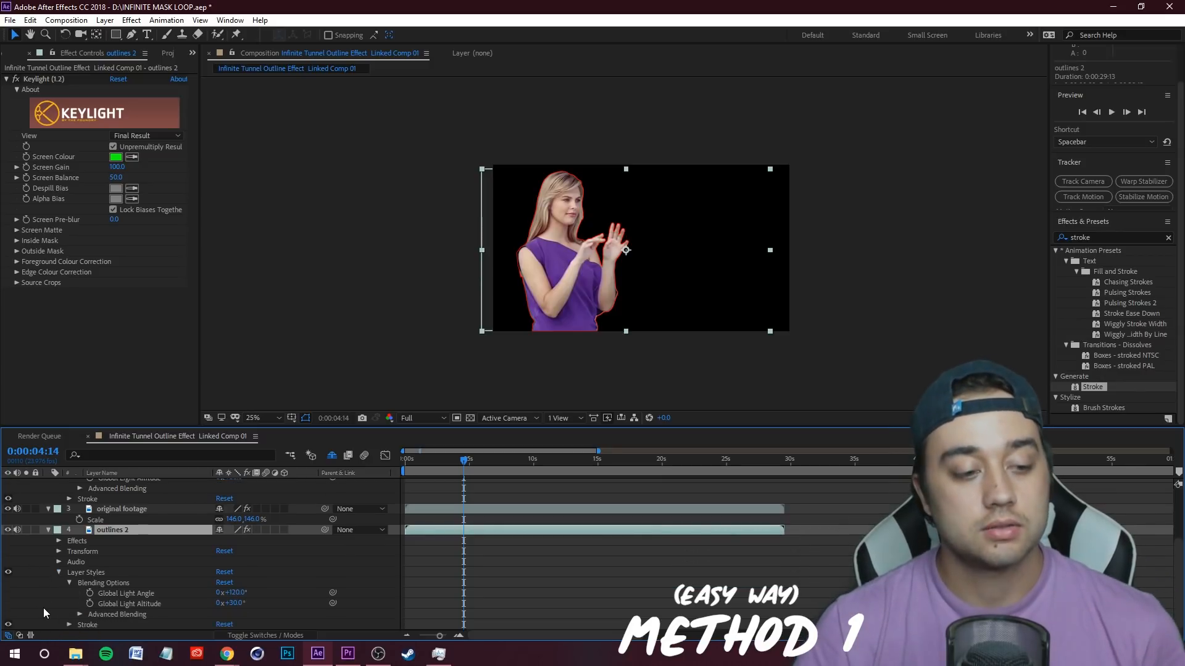
left_click(80, 615)
scroll(45, 597, "down", 3)
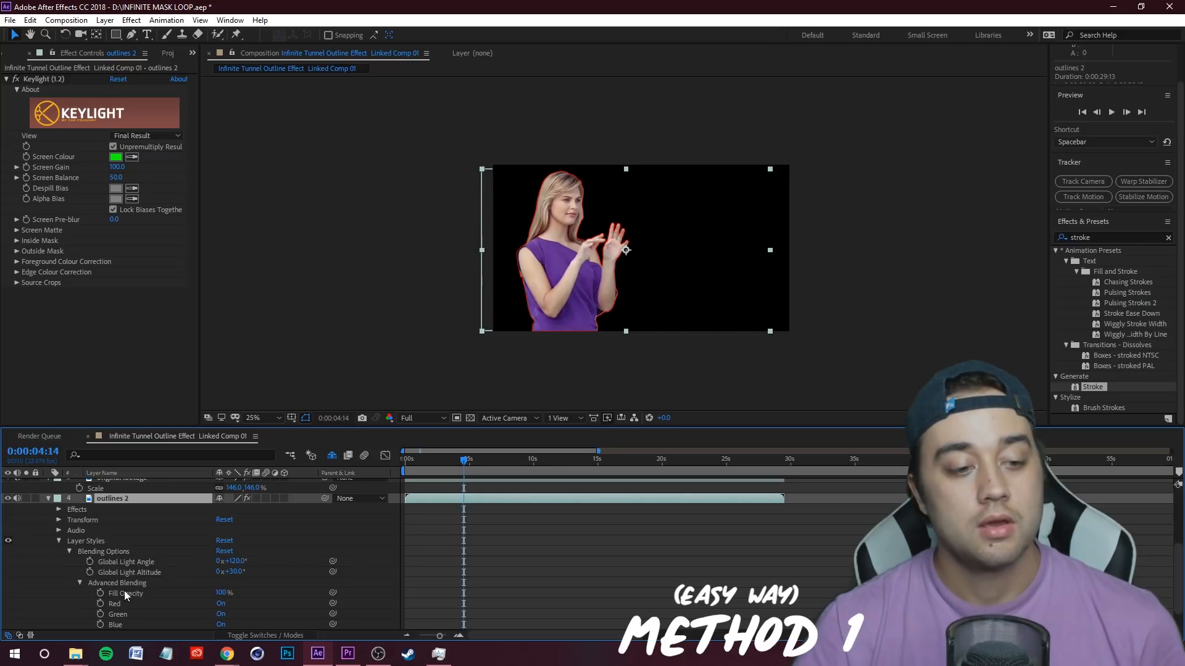
left_click_drag(220, 562, 33, 582)
left_click(79, 552)
scroll(5, 492, "up", 1)
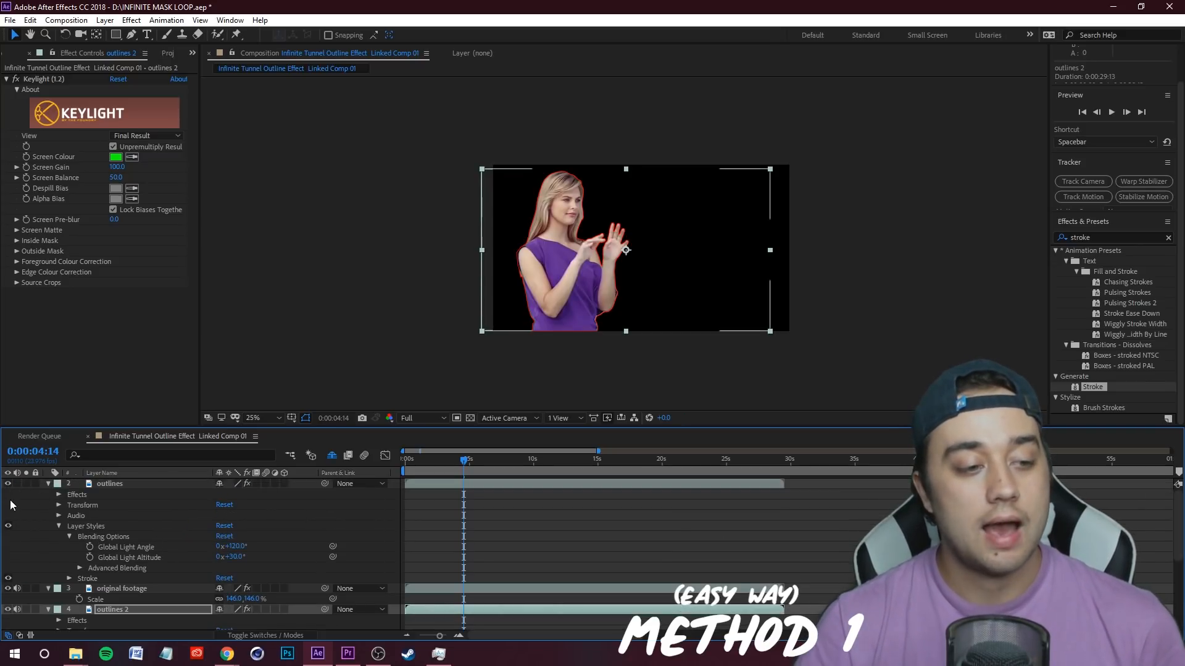
Step: Temporarily hide the outlines and original footage layers to inspect the outlines 2 stroke, returning to the first frame
left_click(8, 484)
left_click(8, 589)
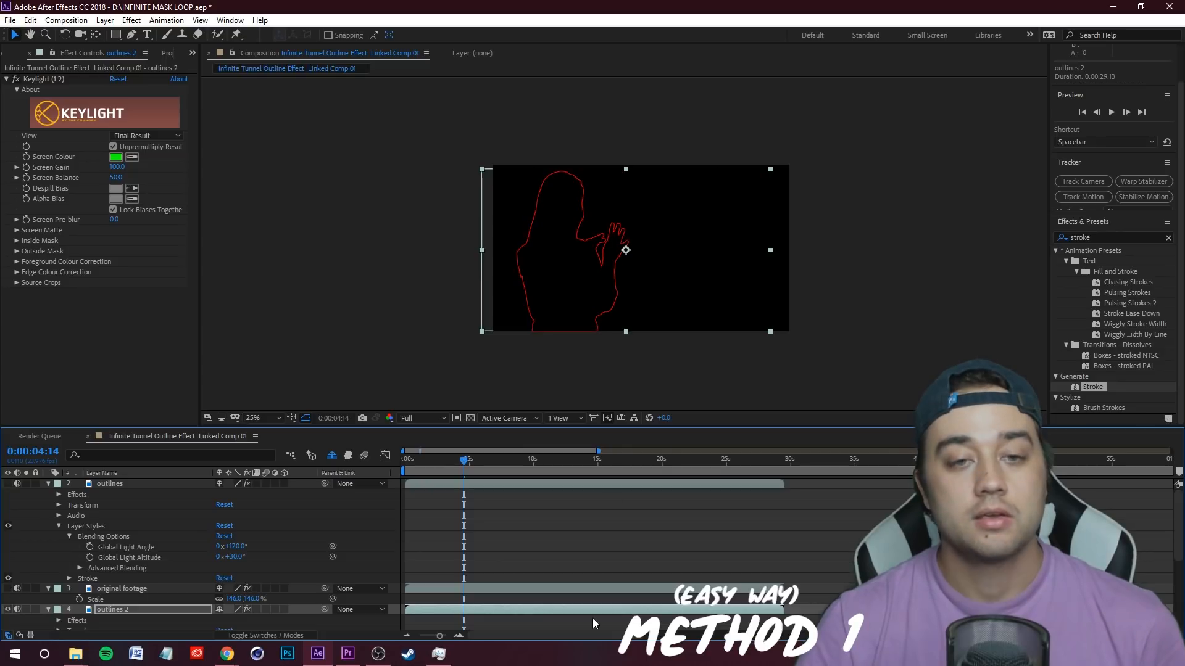
left_click(620, 530)
left_click_drag(468, 468, 398, 465)
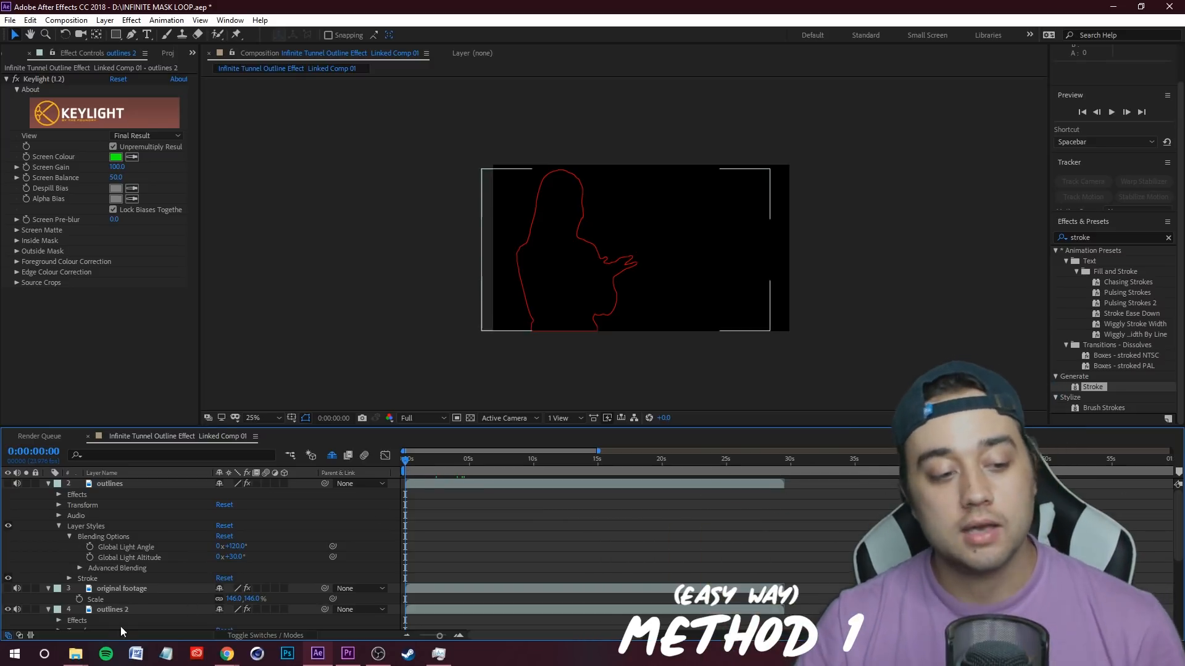
scroll(123, 617, "down", 5)
scroll(138, 578, "up", 5)
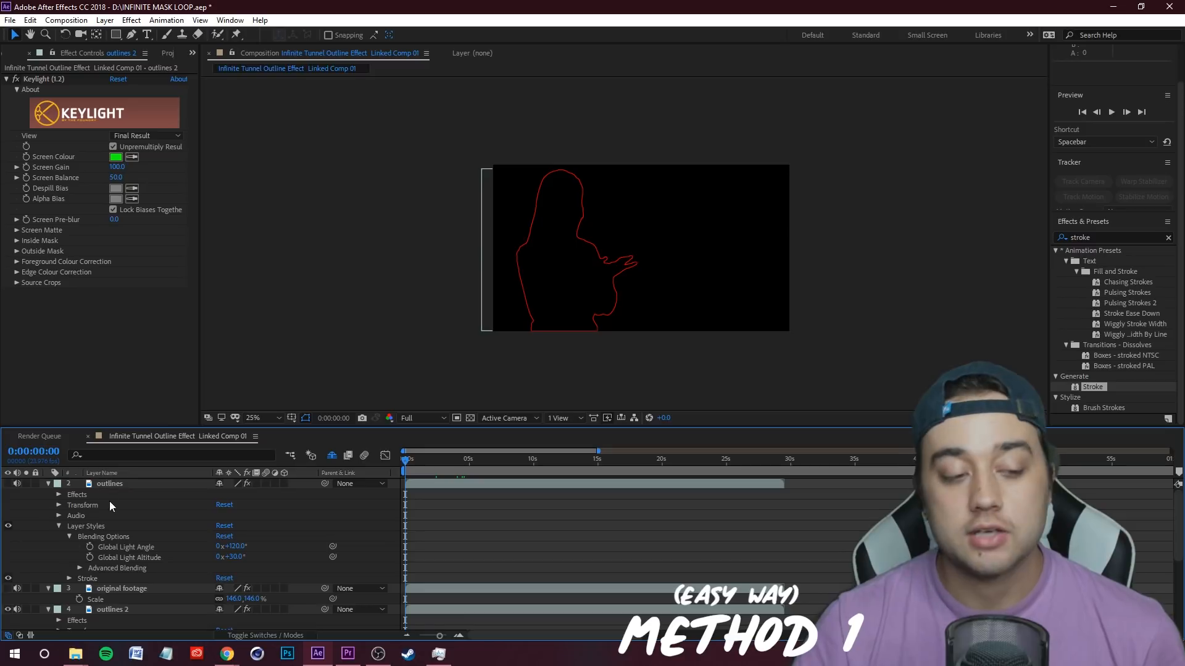
left_click(8, 589)
left_click(8, 484)
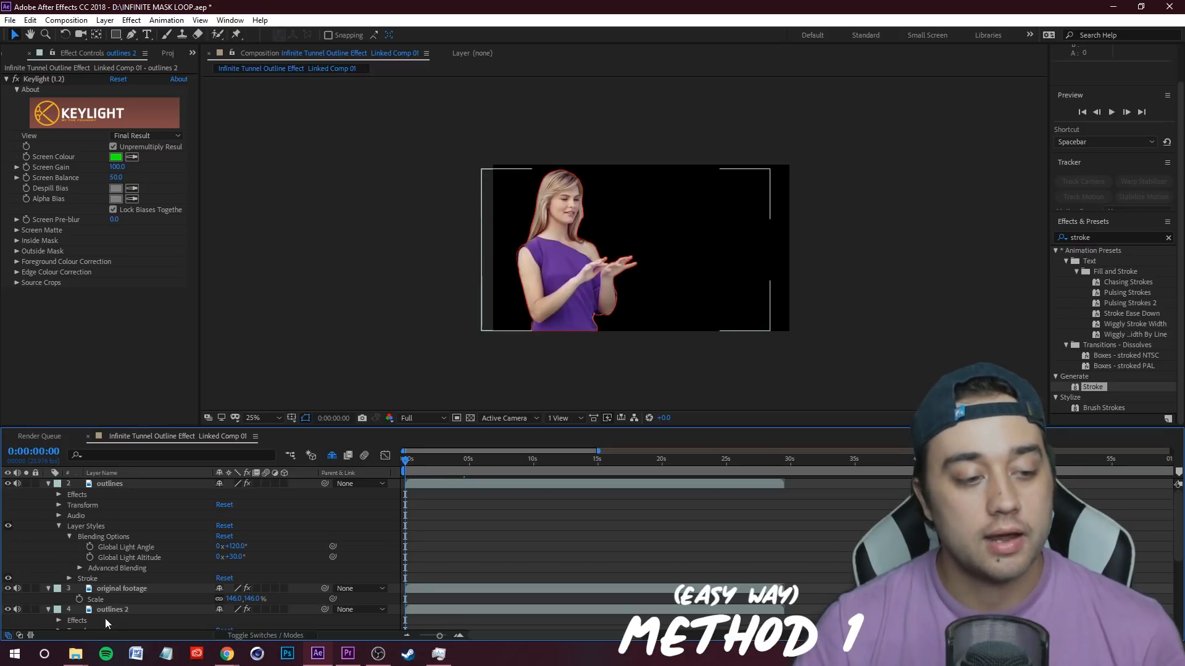
Step: Set the Fill Opacity in the outlines layer's advanced blending options to 0%
left_click(123, 590)
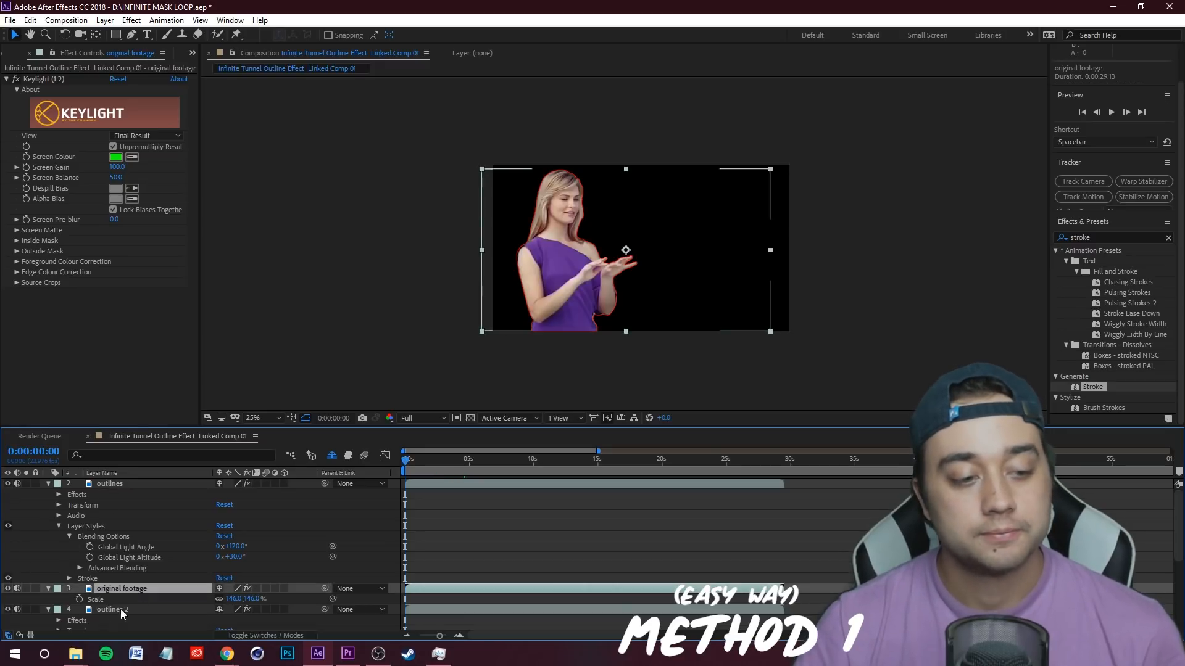
left_click(130, 483)
key("period")
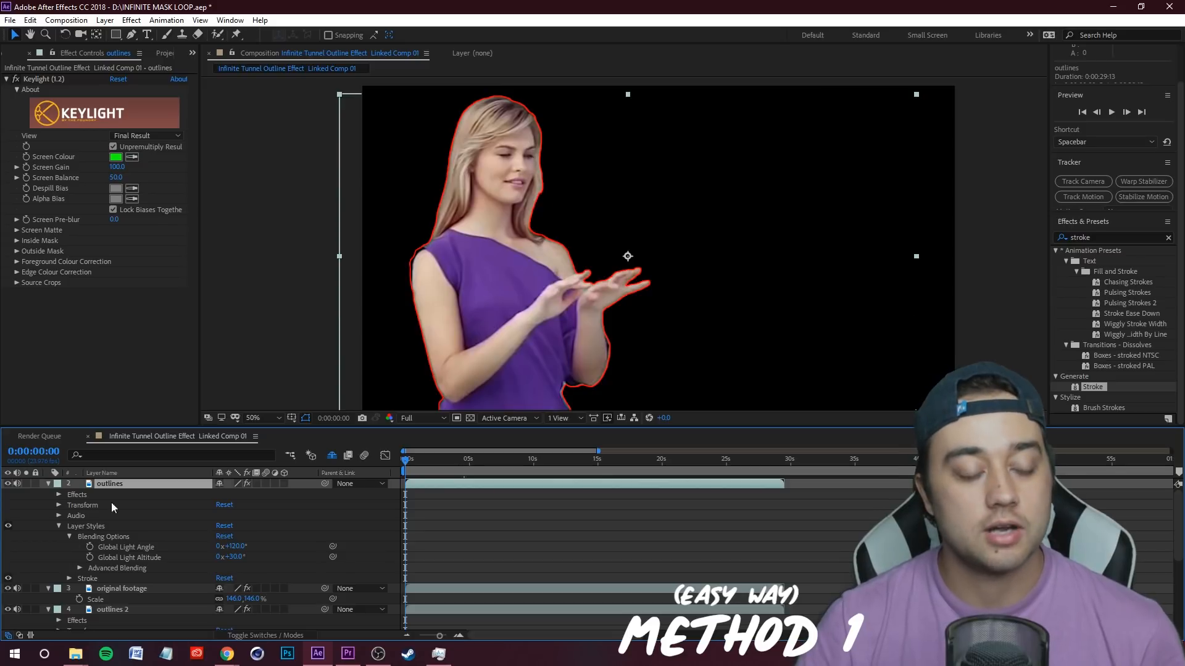
left_click(77, 567)
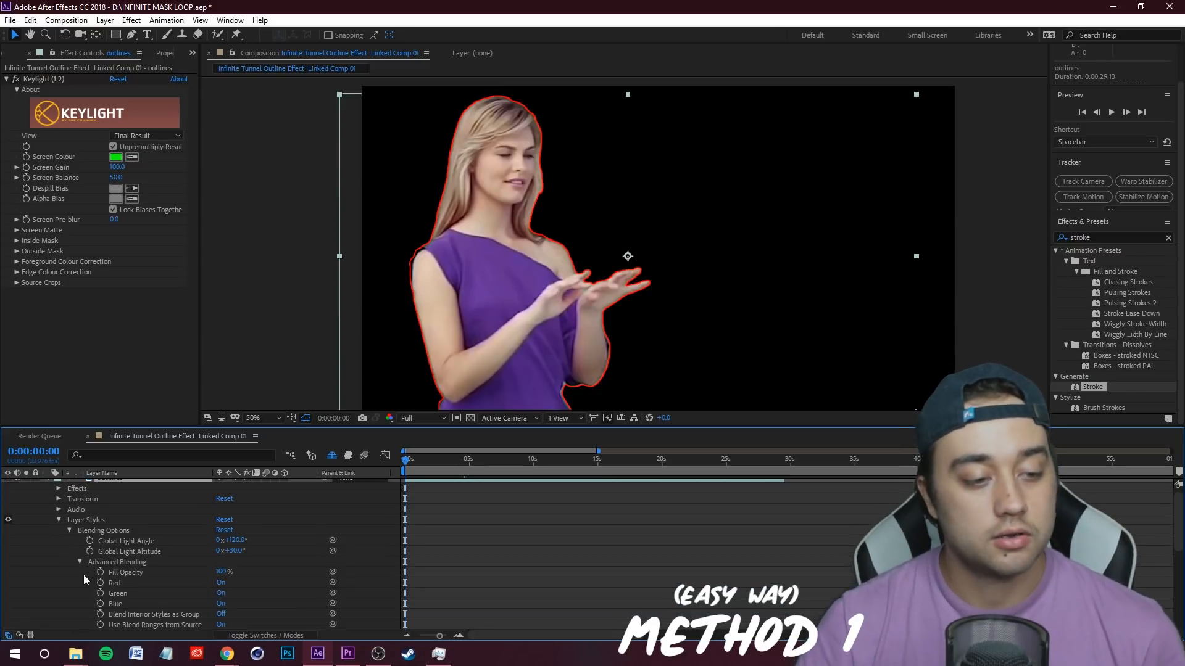
left_click_drag(231, 574, 2, 533)
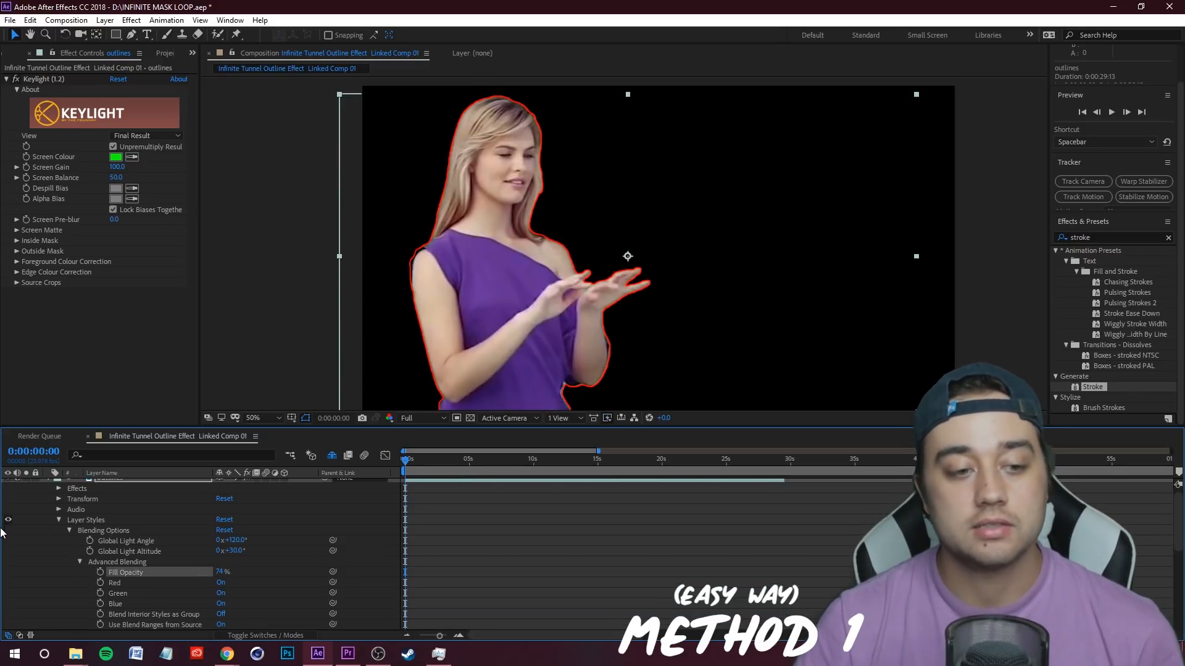
left_click_drag(221, 573, 124, 574)
scroll(58, 513, "up", 1)
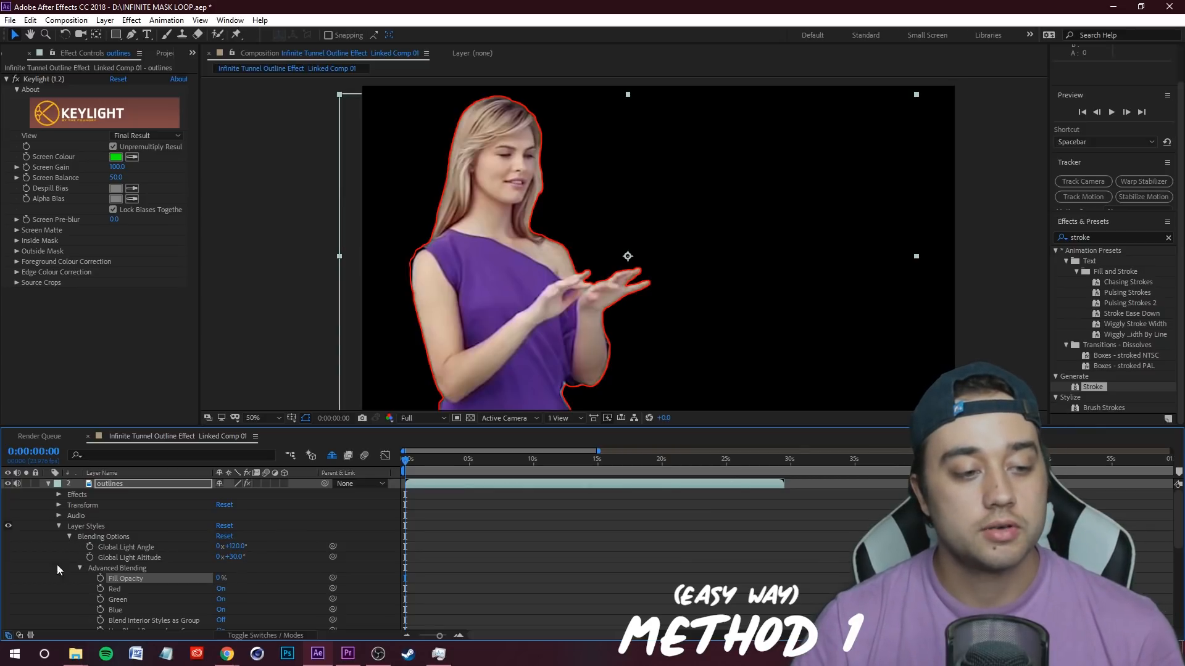
Step: Change the stroke color of the outlines layer to cyan, 00EAFF
scroll(57, 564, "down", 4)
scroll(72, 520, "up", 1)
left_click(69, 547)
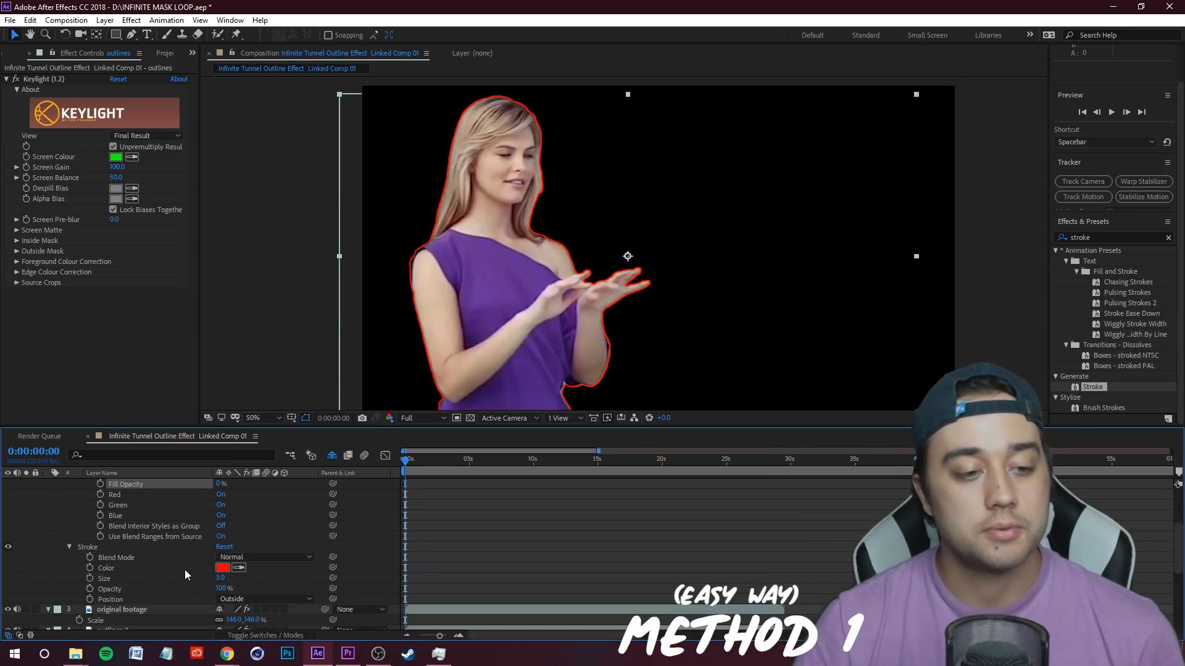
left_click(221, 568)
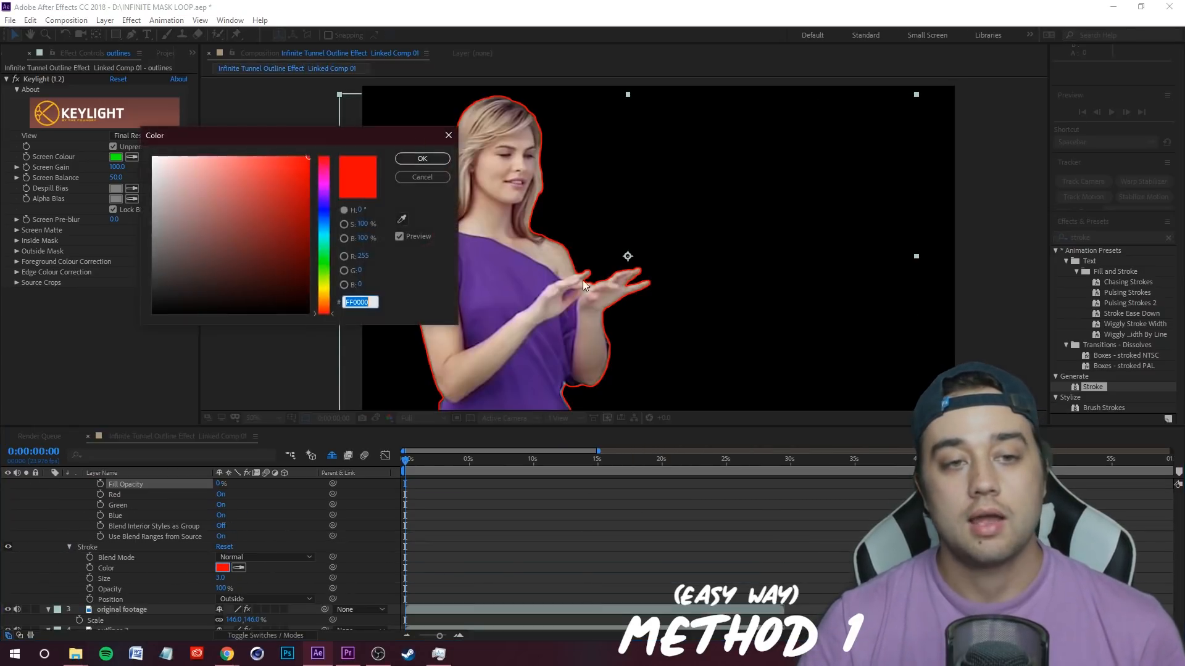
left_click(325, 233)
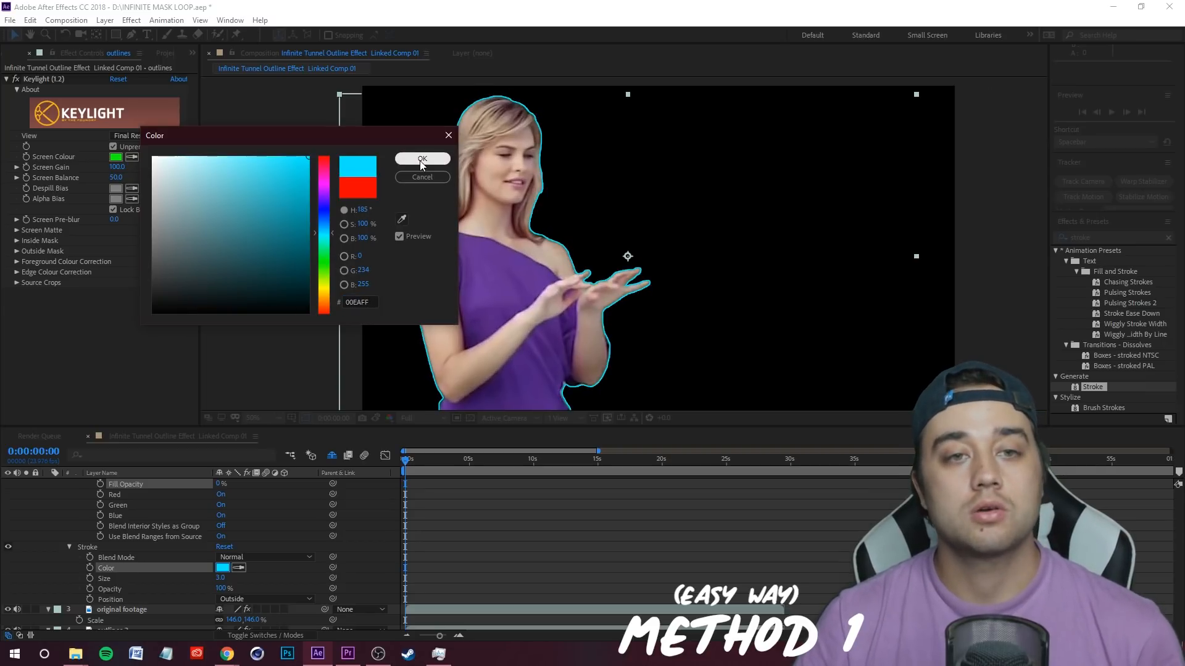
key("Return")
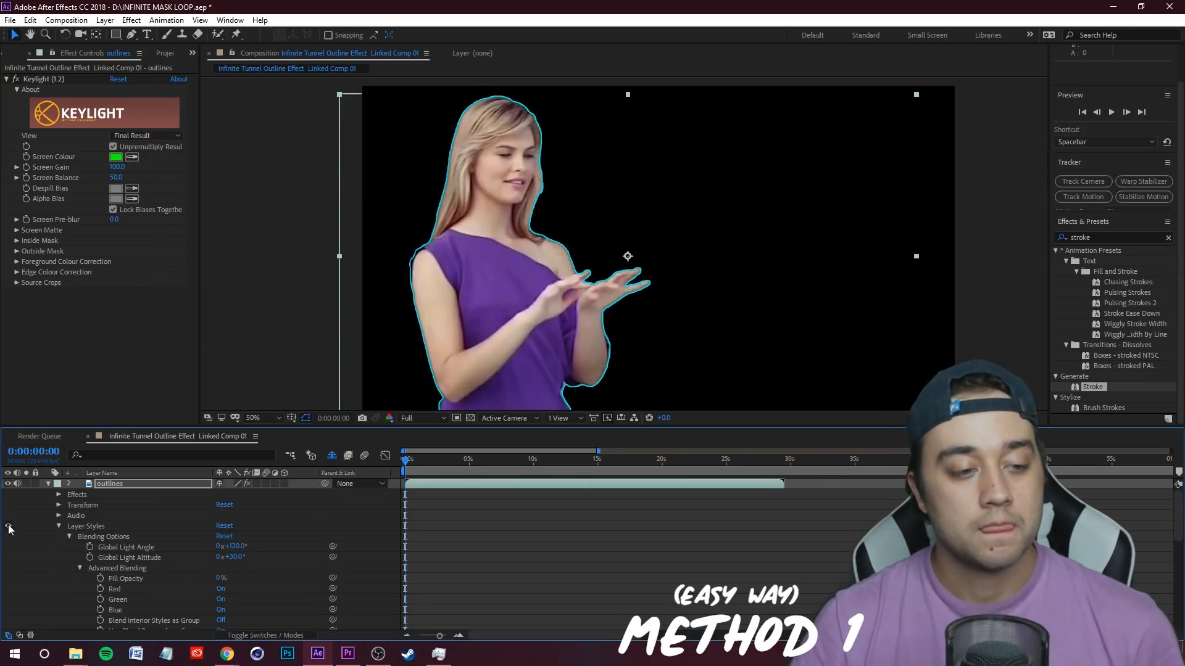
Step: Thicken the outlines layer's stroke to a size of 12
left_click_drag(220, 579, 298, 578)
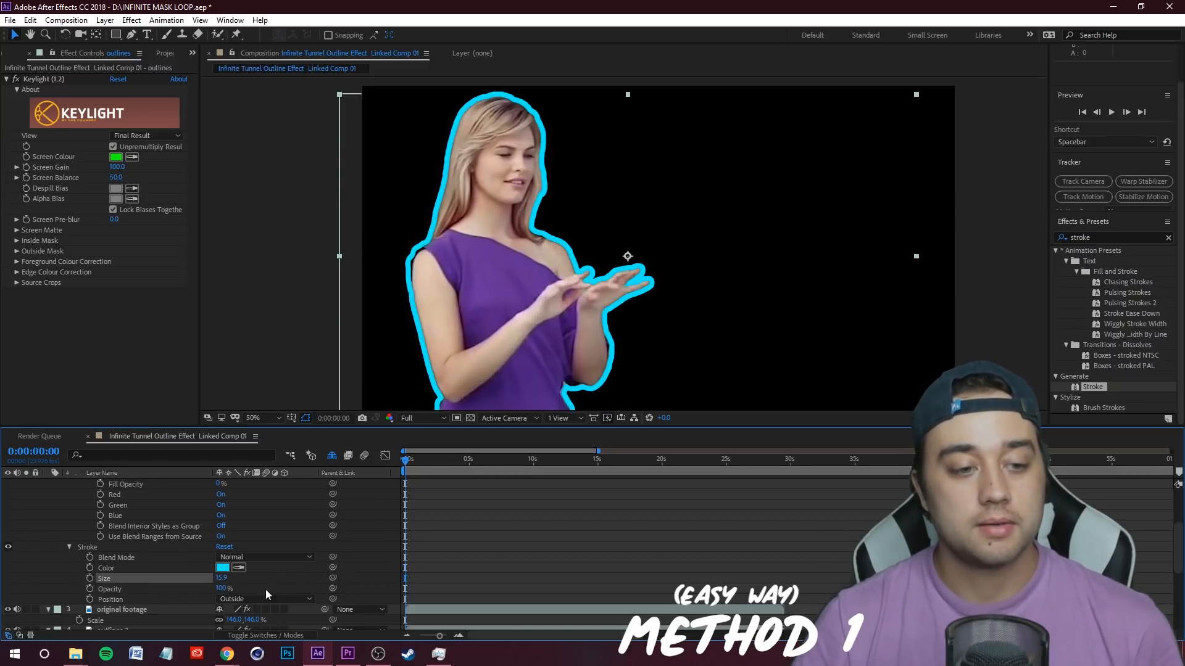
left_click(230, 580)
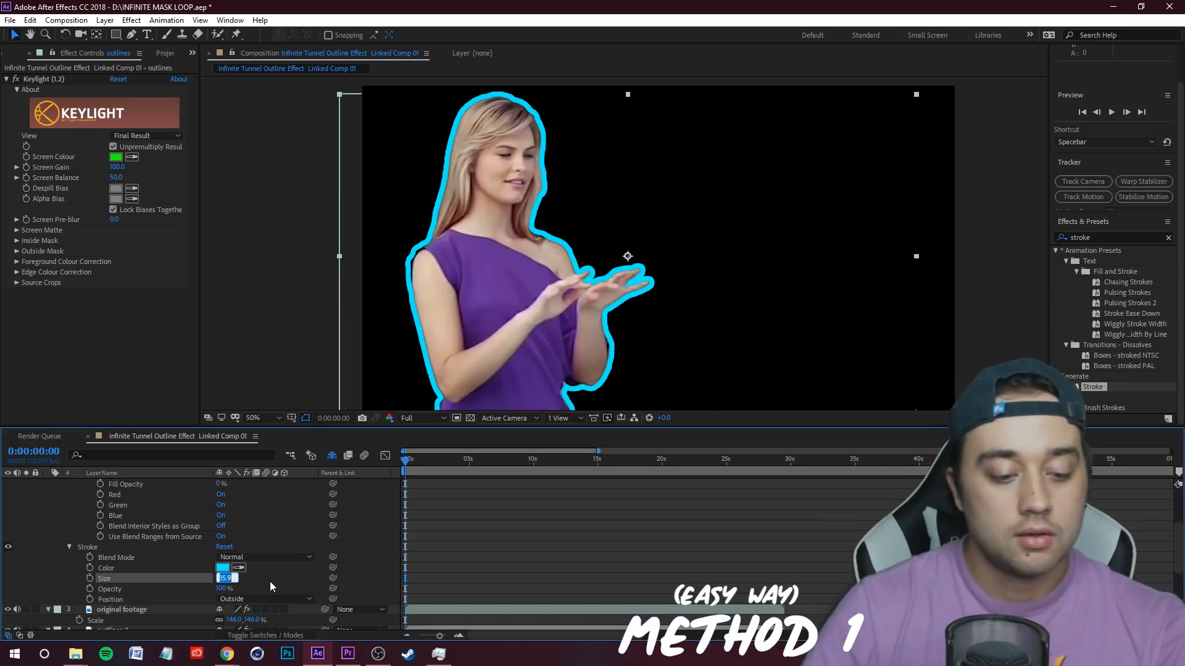
type("12")
key("Return")
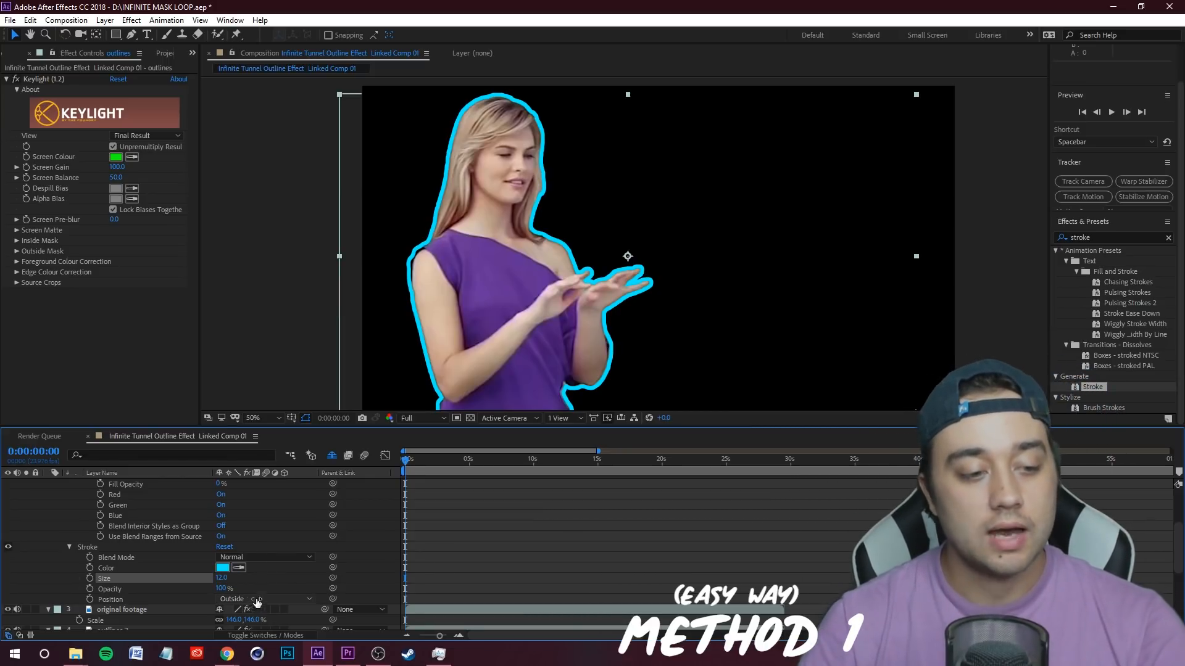
Step: Compare the Center, Inside and Outside stroke positions on the outlines layer and settle on Center
left_click(260, 599)
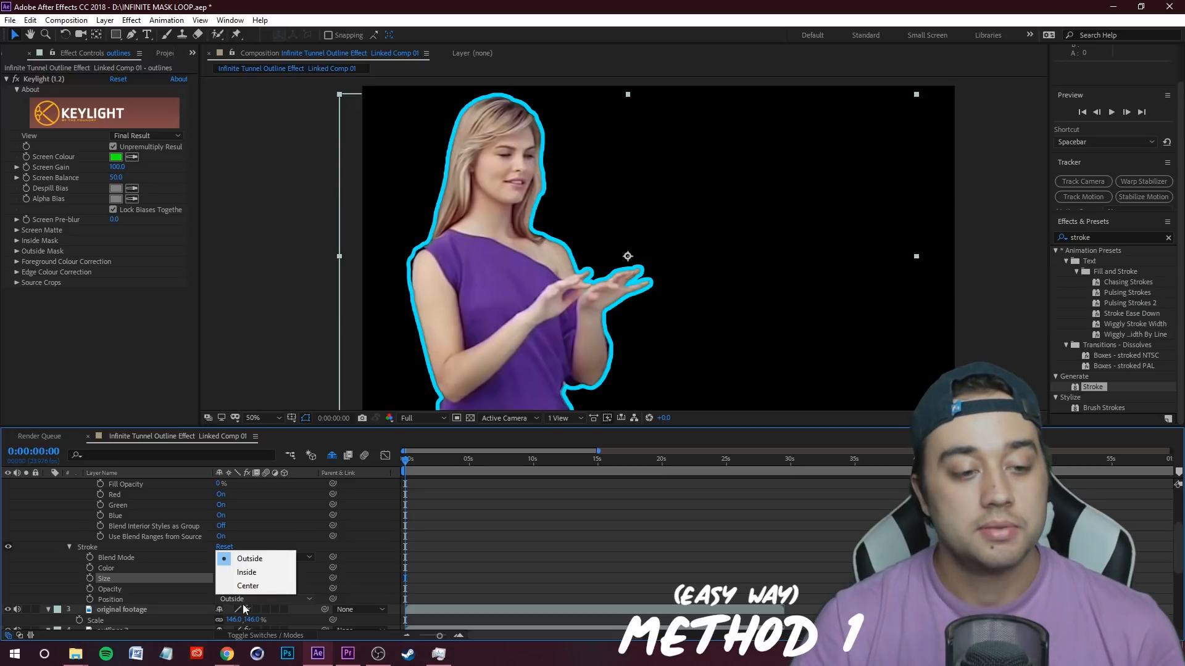
left_click(266, 587)
left_click(258, 599)
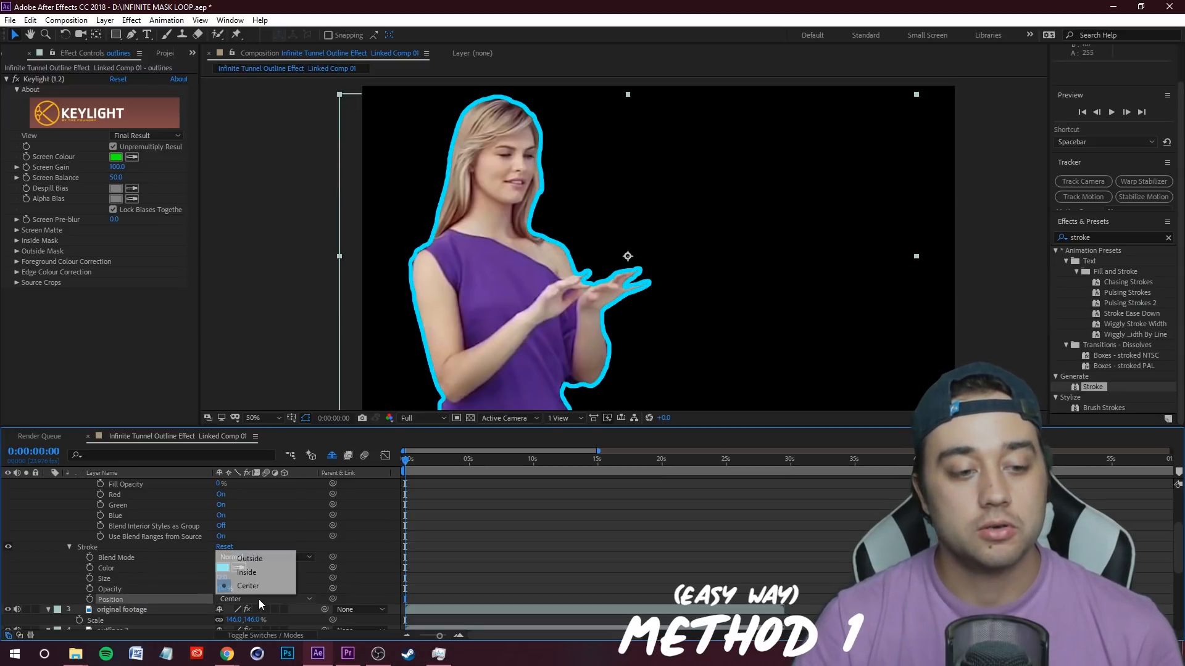
left_click(261, 571)
left_click(244, 599)
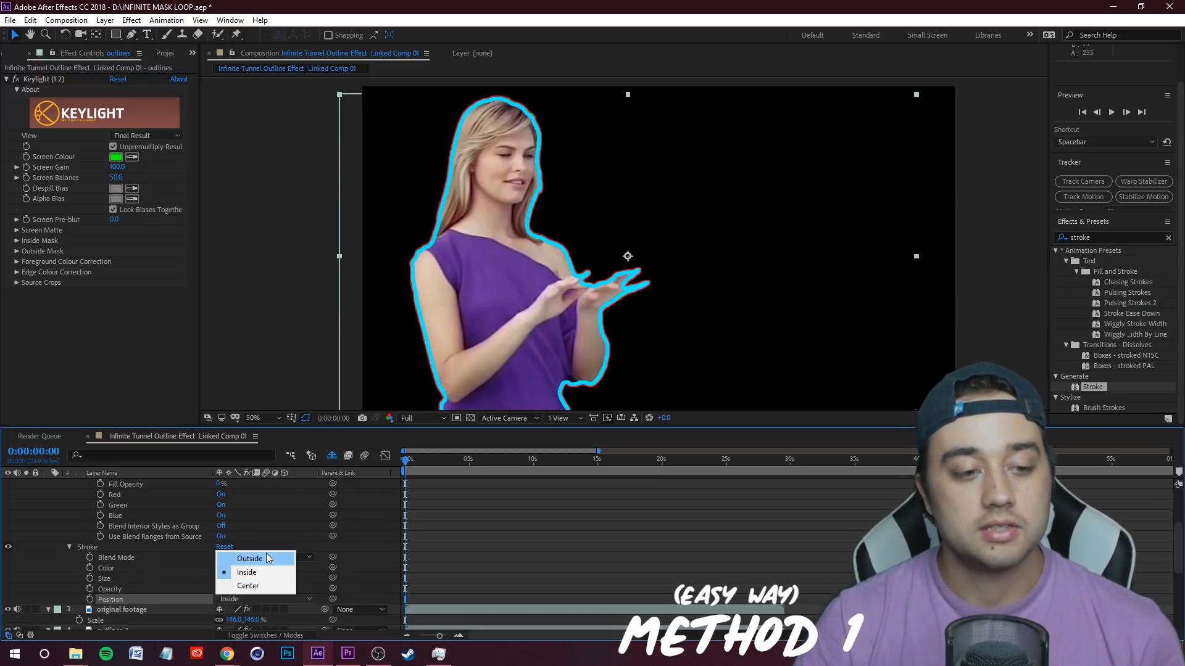
left_click(267, 561)
left_click(256, 605)
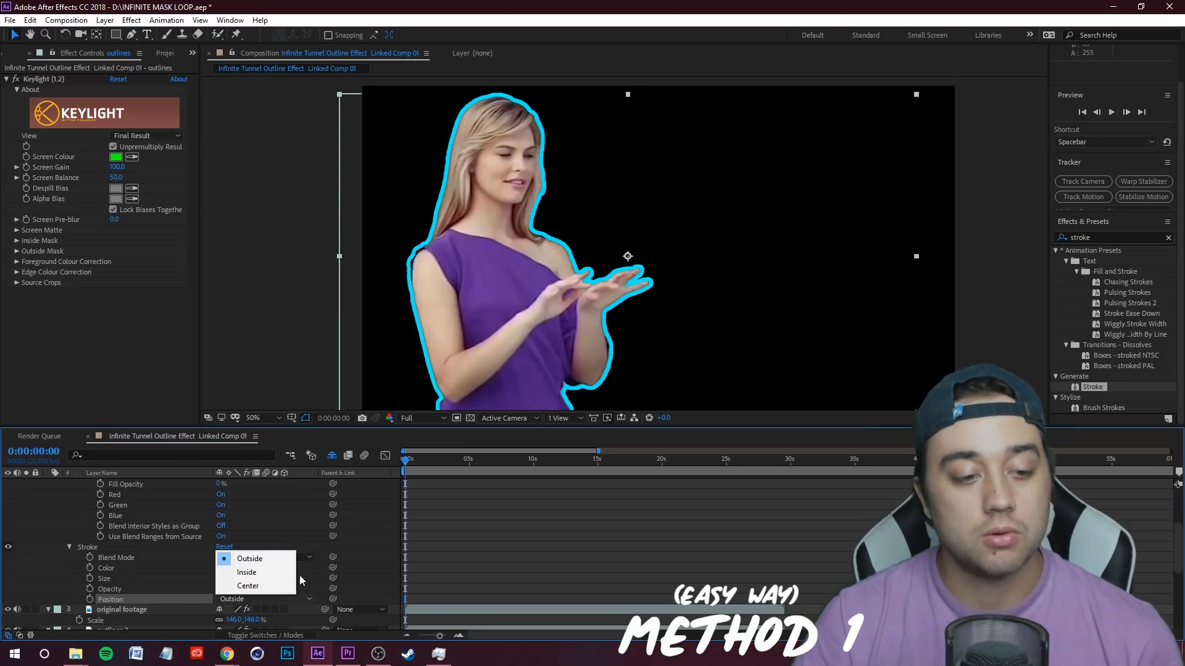
left_click(257, 575)
left_click(270, 600)
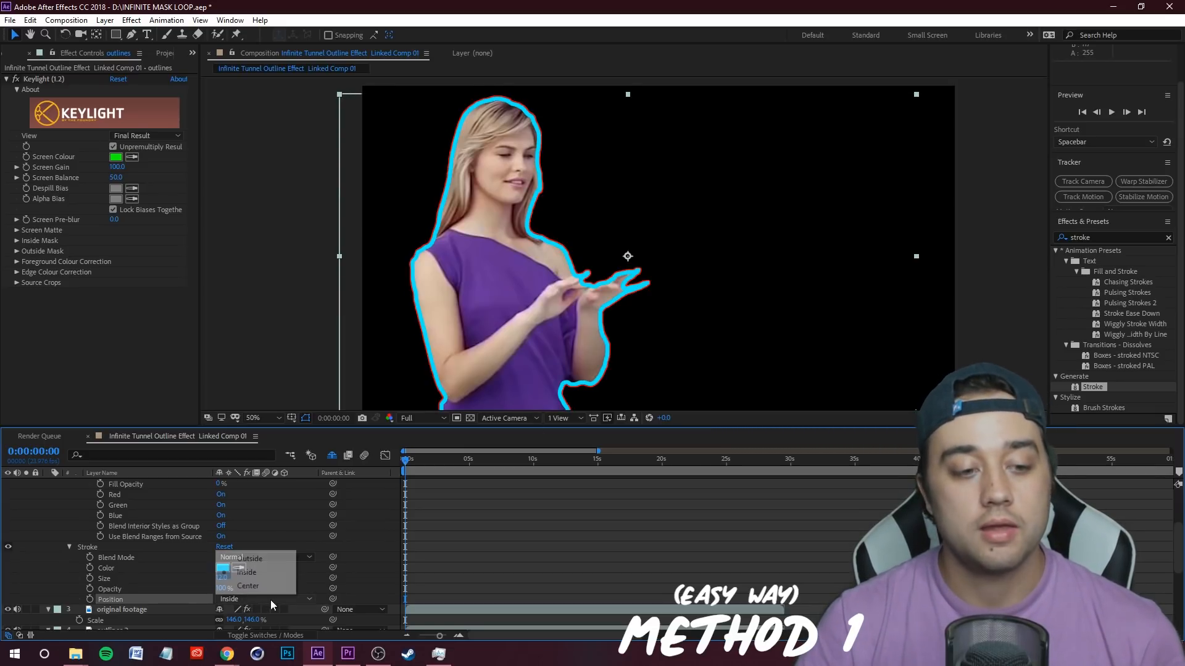
left_click(271, 587)
scroll(278, 599, "up", 3)
left_click(49, 484)
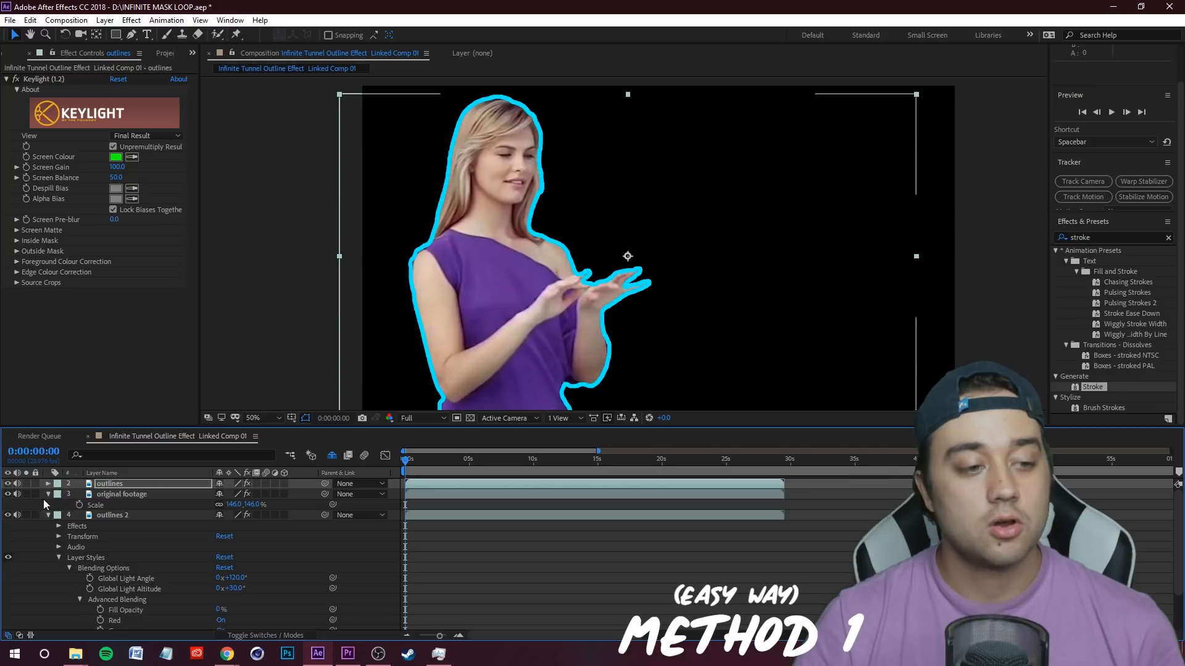
Step: Set the stroke size of the outlines 2 layer to 12
left_click(129, 516)
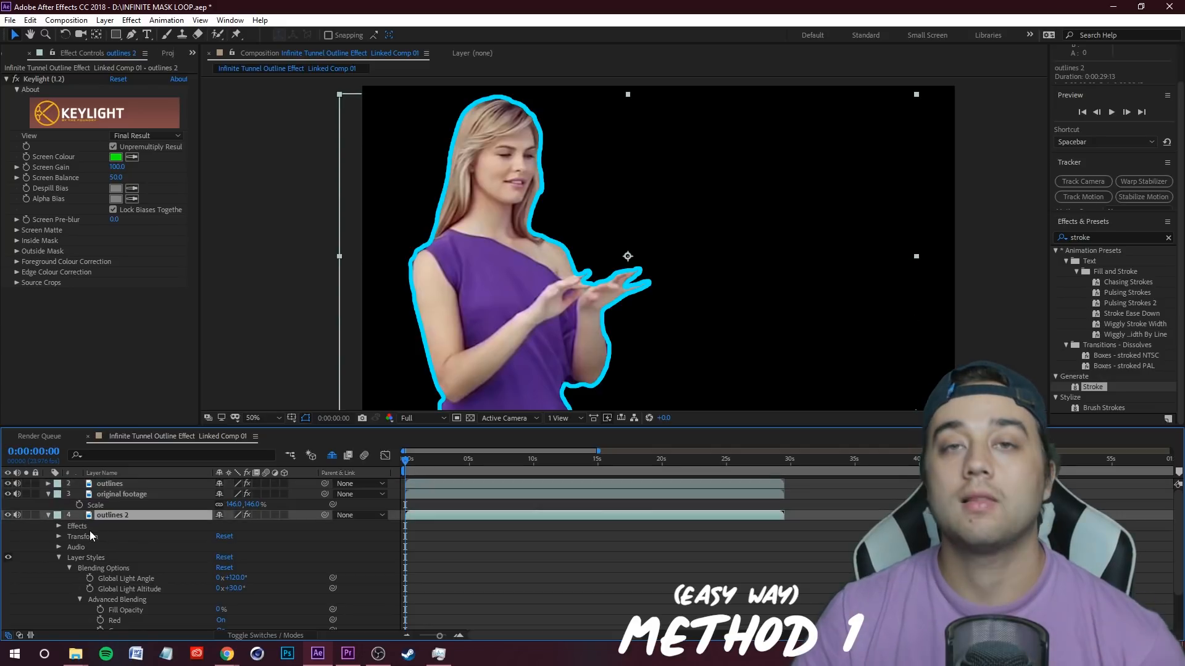
left_click(48, 516)
left_click(139, 494)
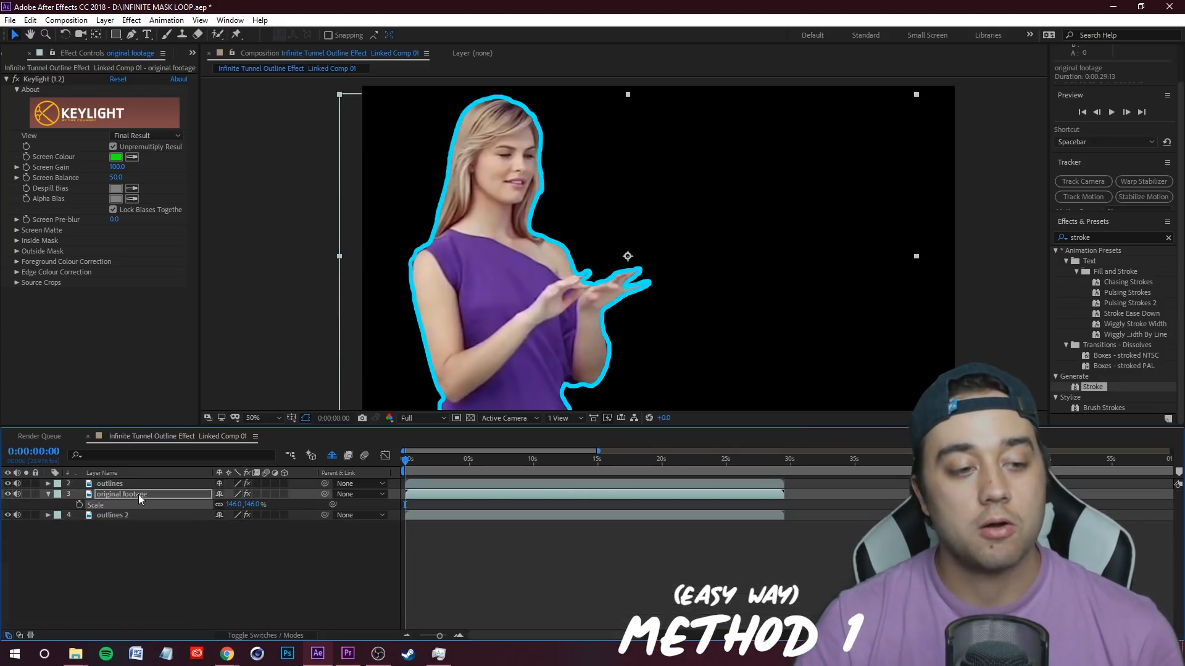
left_click(129, 517)
left_click(48, 515)
scroll(59, 548, "down", 1)
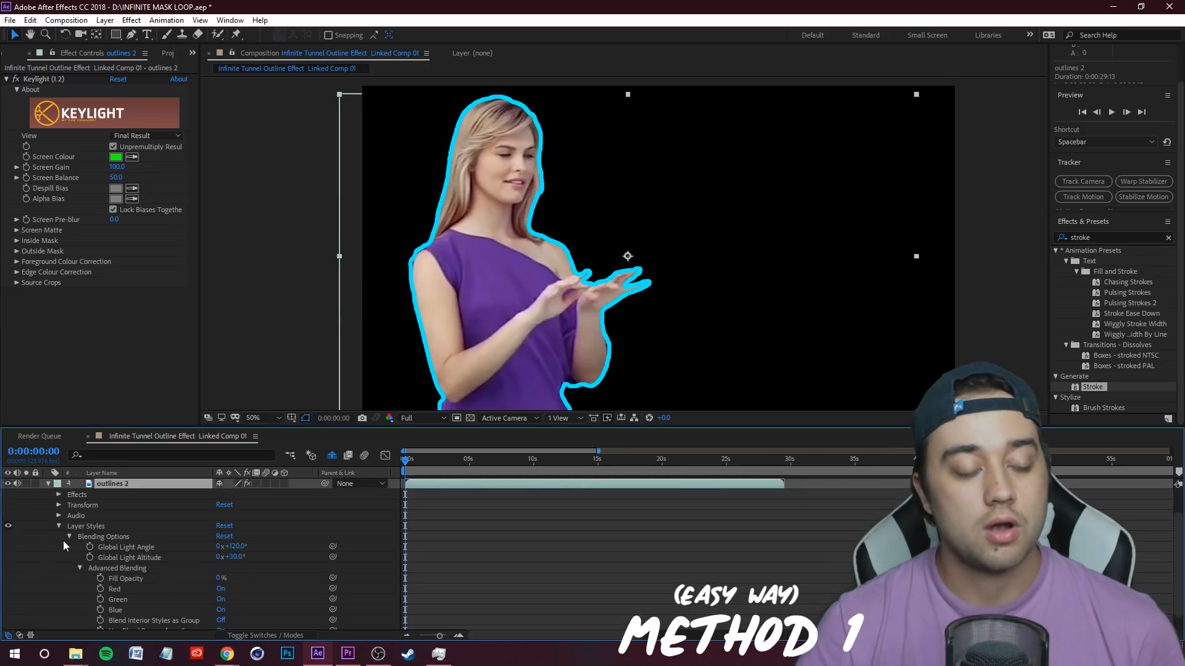
scroll(228, 594, "down", 2)
left_click(220, 603)
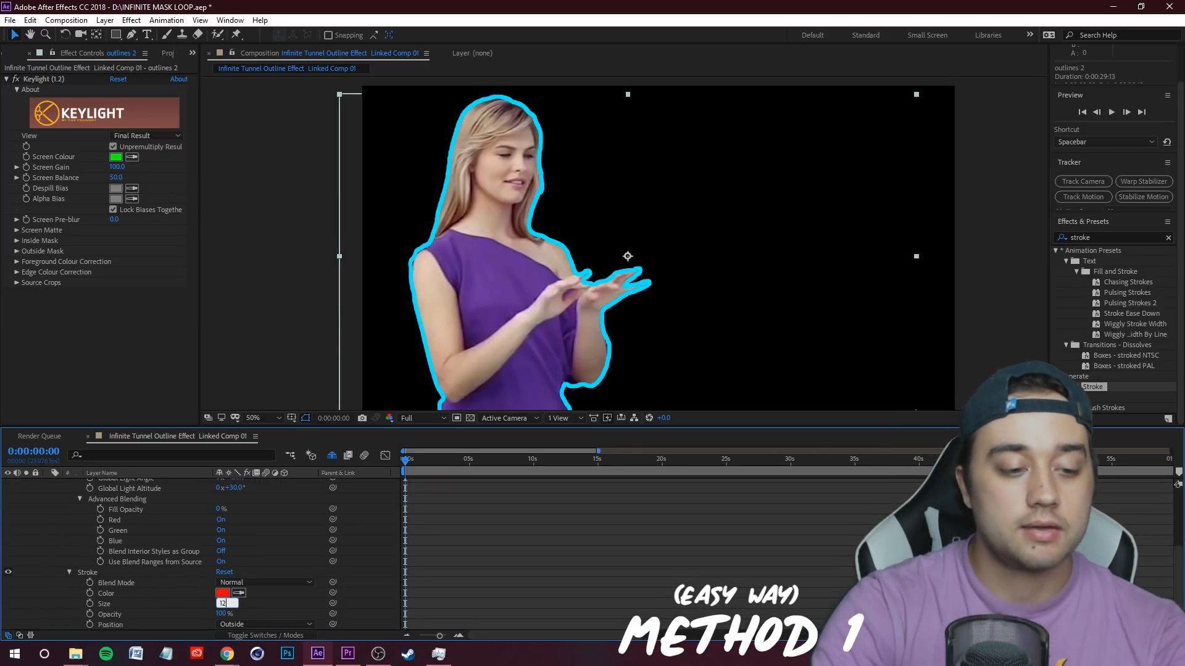
type("12")
key("Return")
scroll(13, 550, "up", 5)
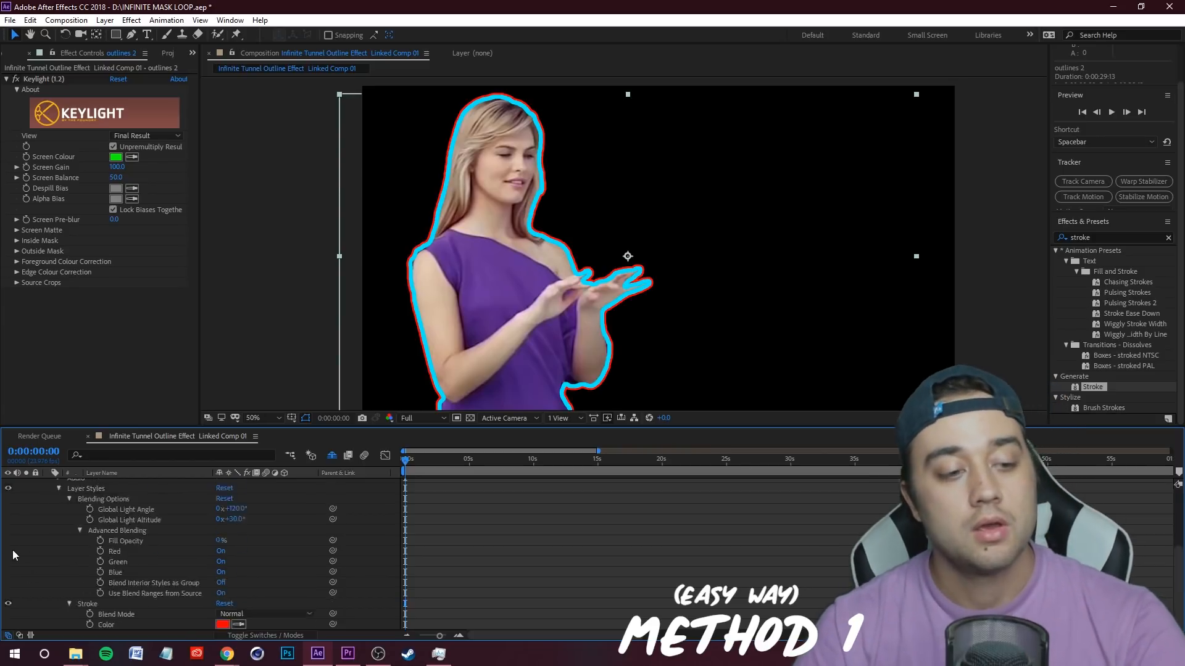
key("Return")
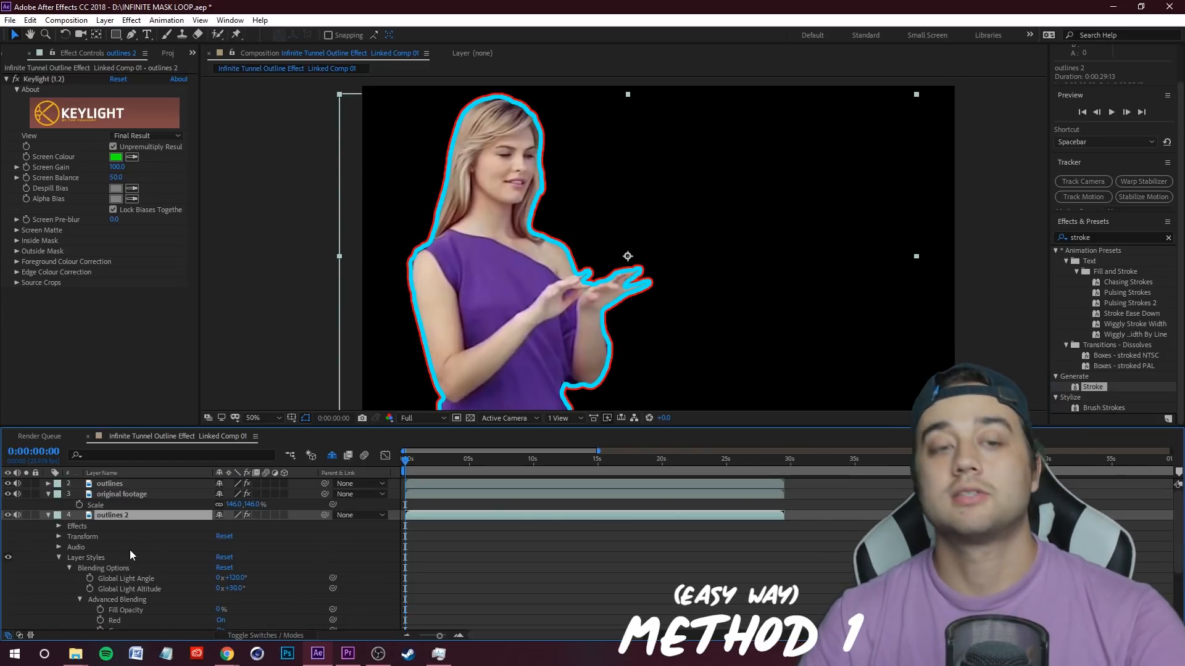
Step: Scale the outlines 2 layer up to 154%, and undo the trial repositioning in the composition
key("s")
left_click_drag(253, 526, 254, 525)
left_click(638, 227)
key("ctrl+z")
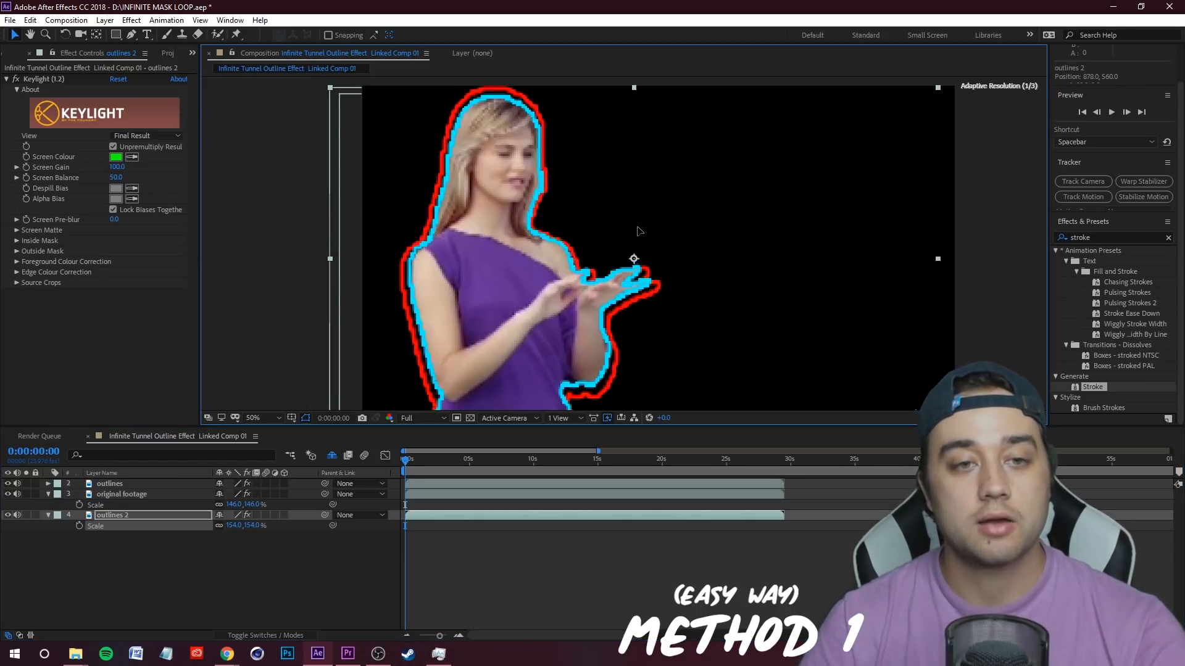
Step: Shift the outlines 2 layer's anchor point horizontally so its red outline sits evenly around the woman
left_click(48, 516)
mouse_move(225, 546)
left_mouse_down()
mouse_move(206, 546)
mouse_move(222, 547)
left_mouse_up()
scroll(568, 328, "down", 1)
scroll(565, 300, "up", 1)
scroll(563, 297, "down", 1)
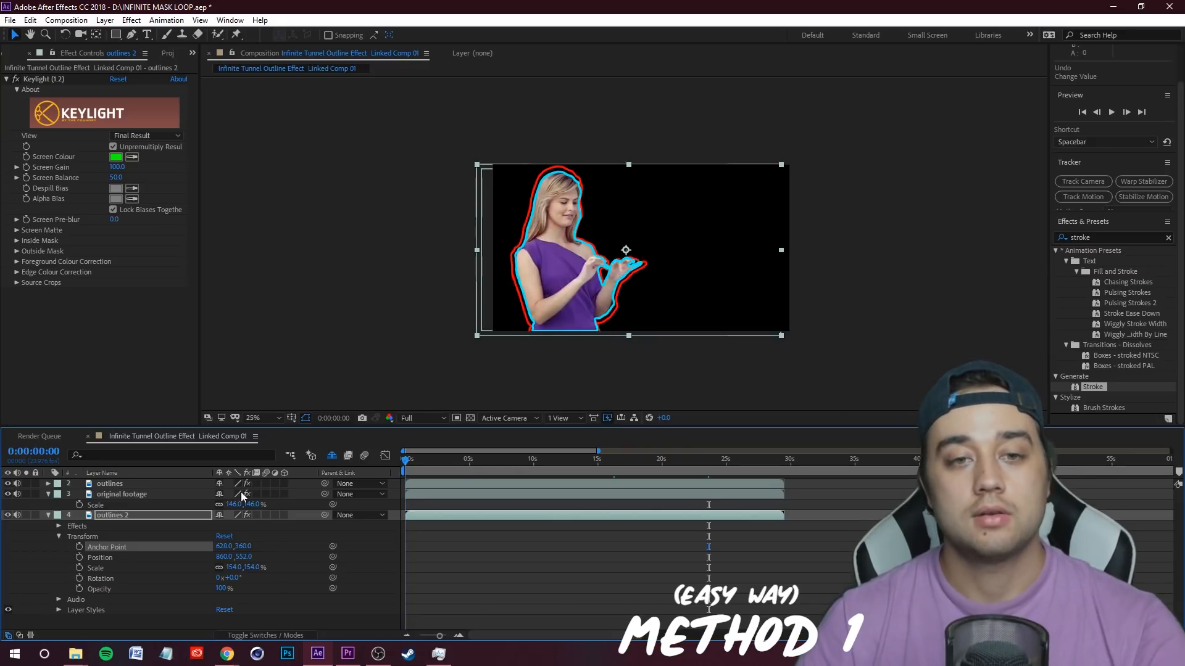
left_click(49, 515)
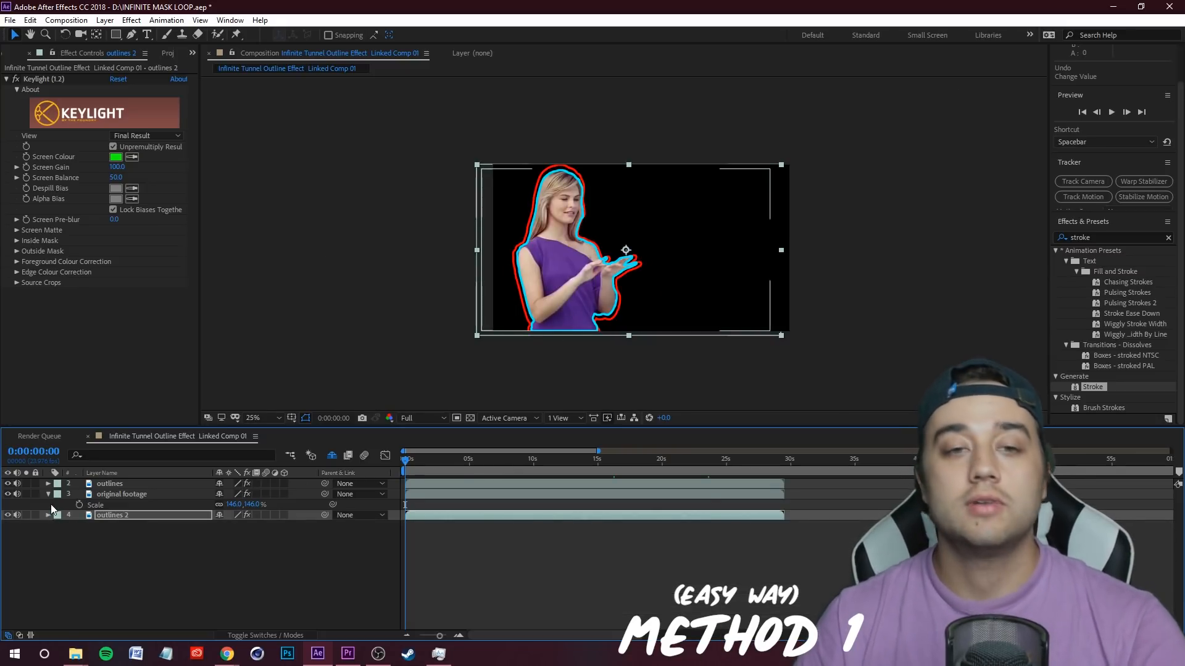
Step: Duplicate the outlines 2 layer and move the copy below it in the layer stack
left_click(126, 517)
key("ctrl+d")
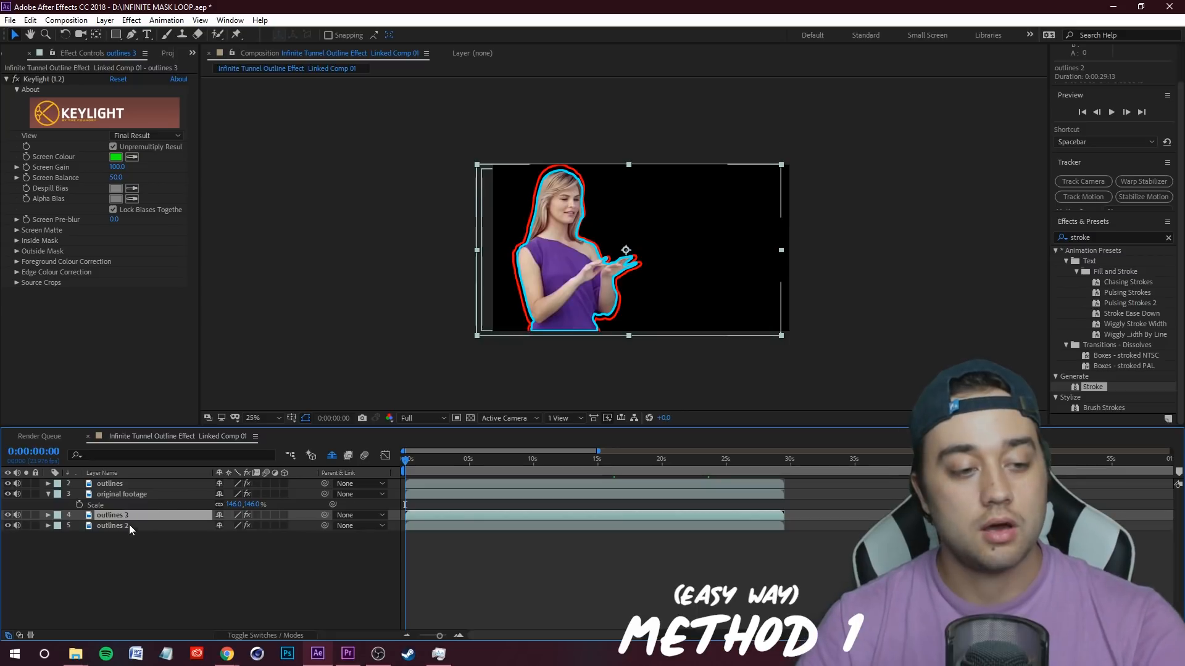
left_click_drag(124, 514, 153, 554)
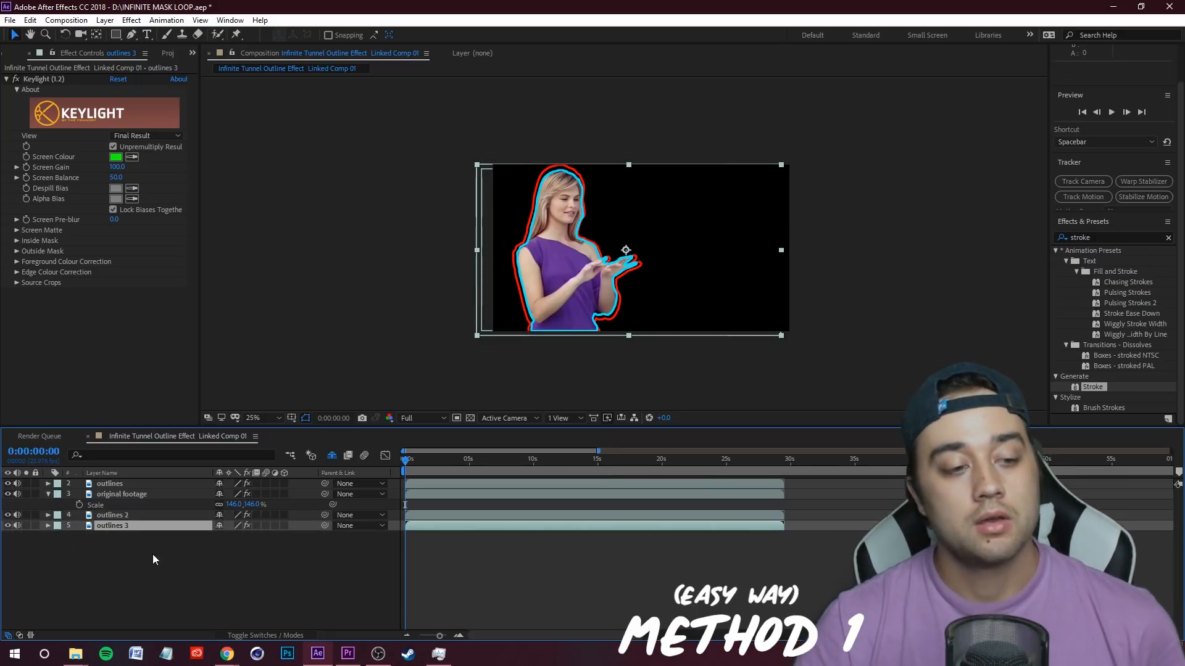
Step: Review the stroke settings and the advanced blending Fill Opacity in the outlines 3 layer's styles
left_click(48, 526)
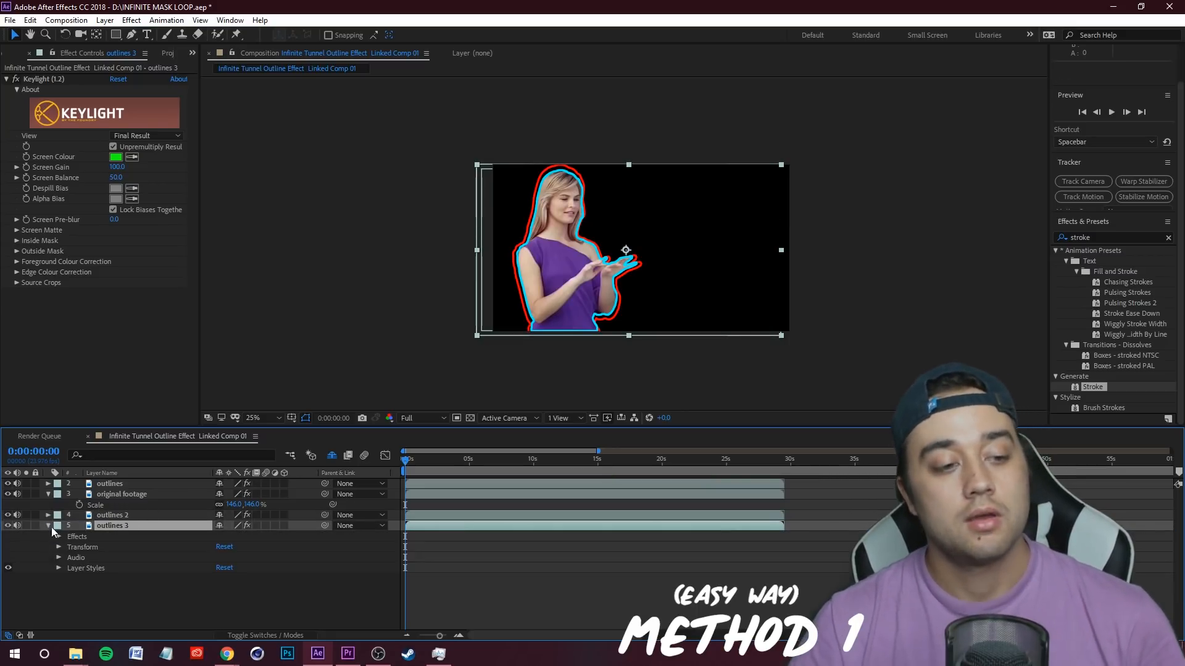
left_click(59, 568)
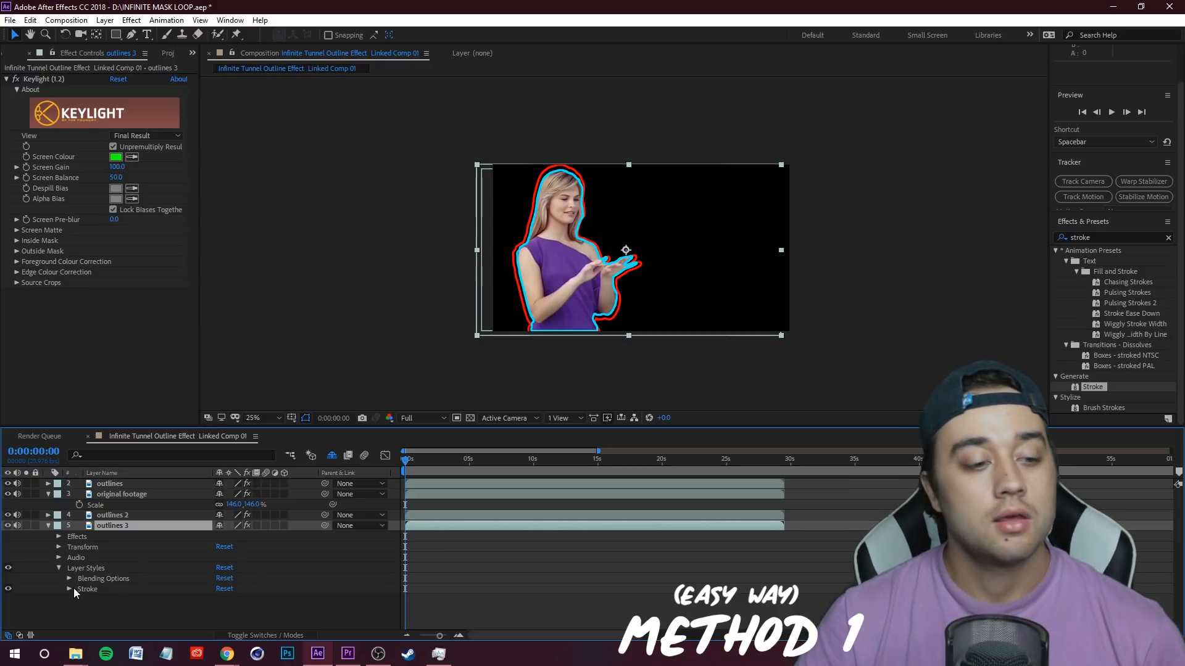
left_click(74, 599)
left_click(75, 586)
scroll(123, 611, "down", 1)
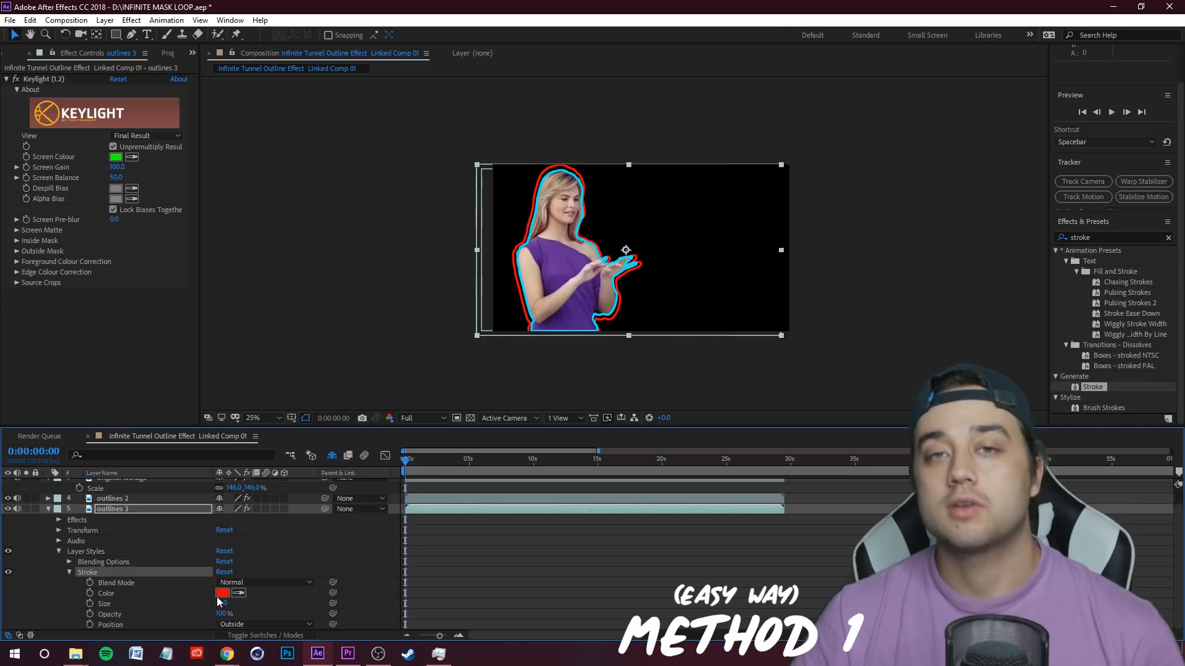
left_click(69, 561)
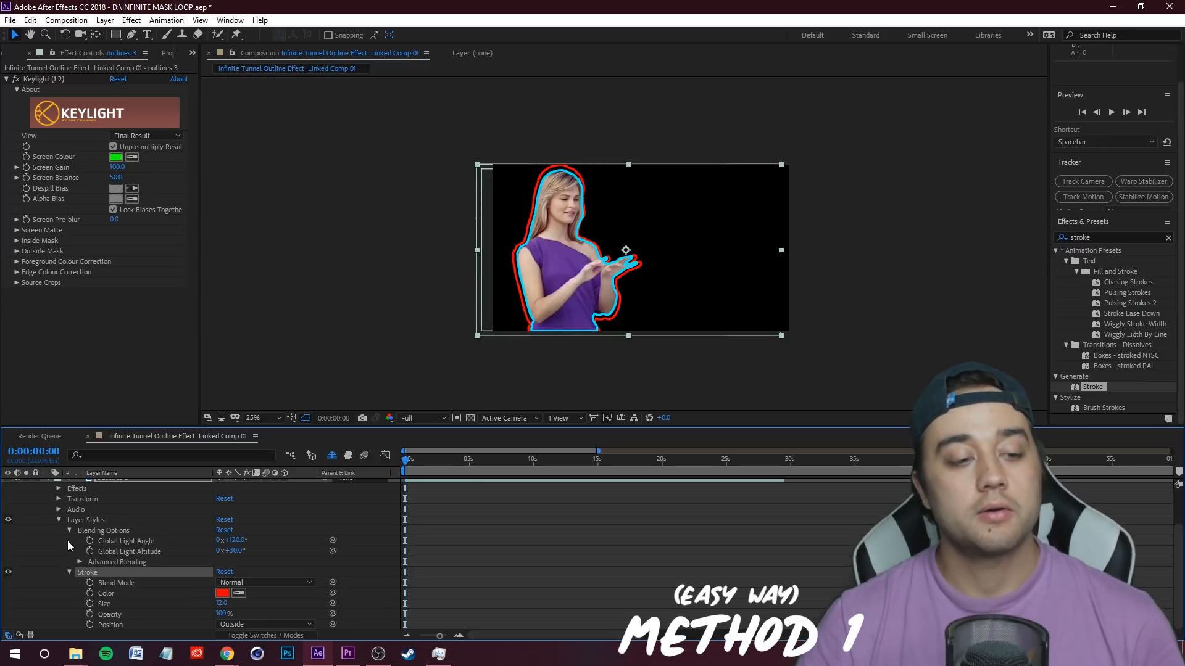
left_click(79, 562)
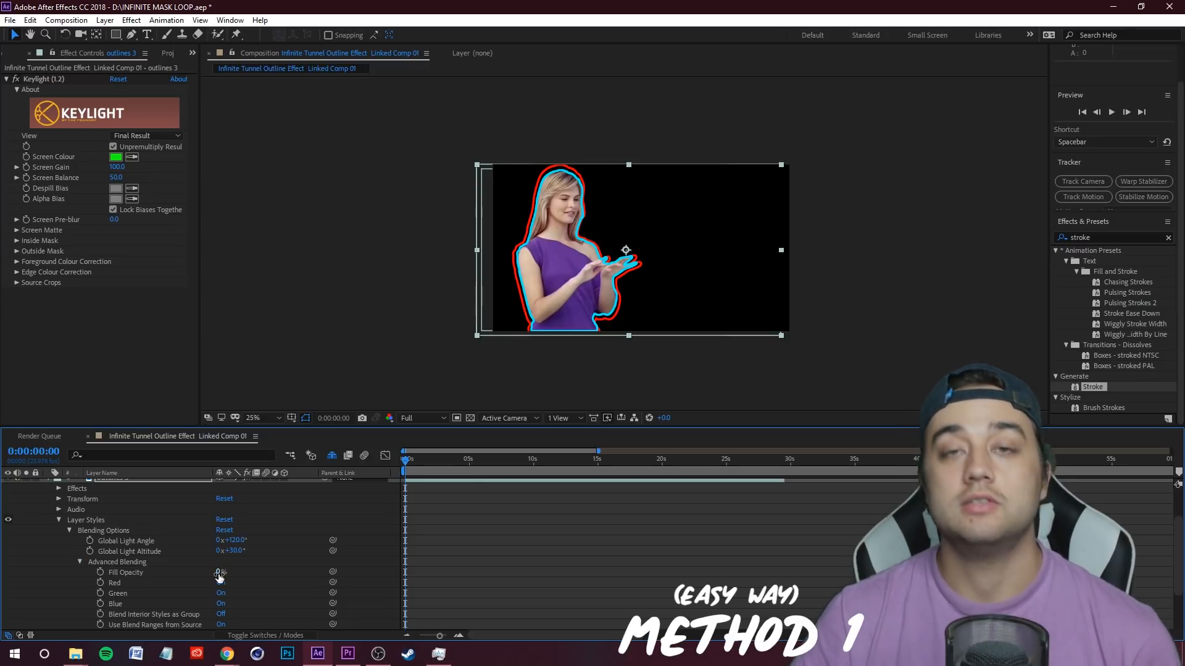
left_click(59, 522)
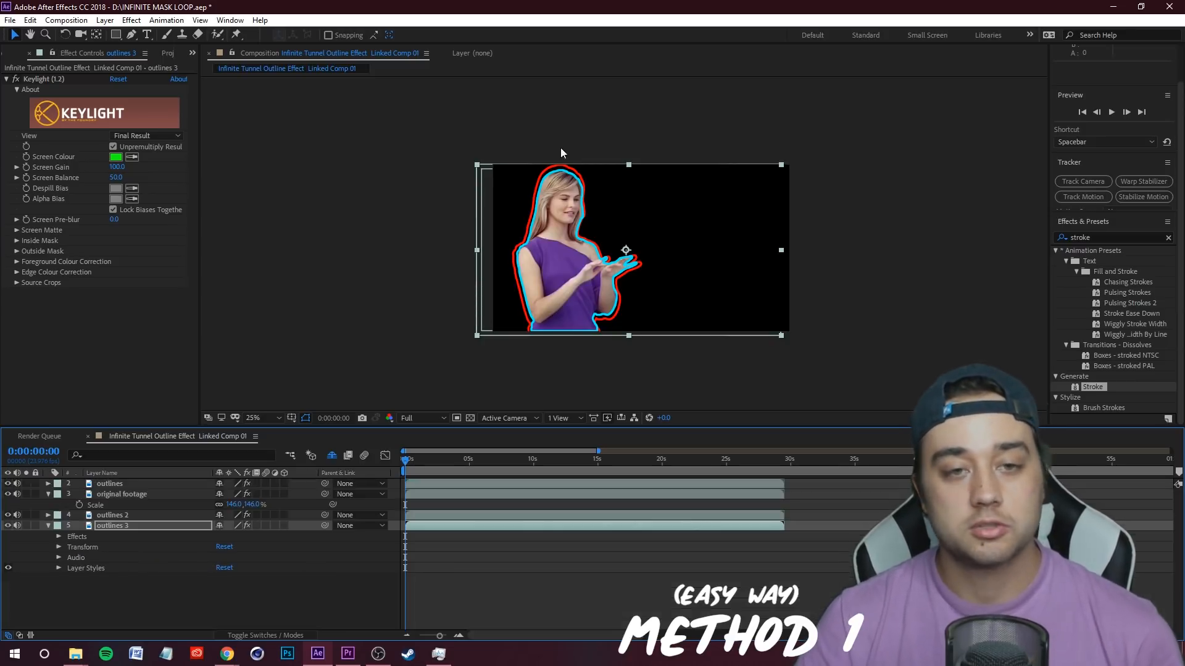
Step: Change the stroke color of the outlines 3 layer to bright green
left_click(58, 569)
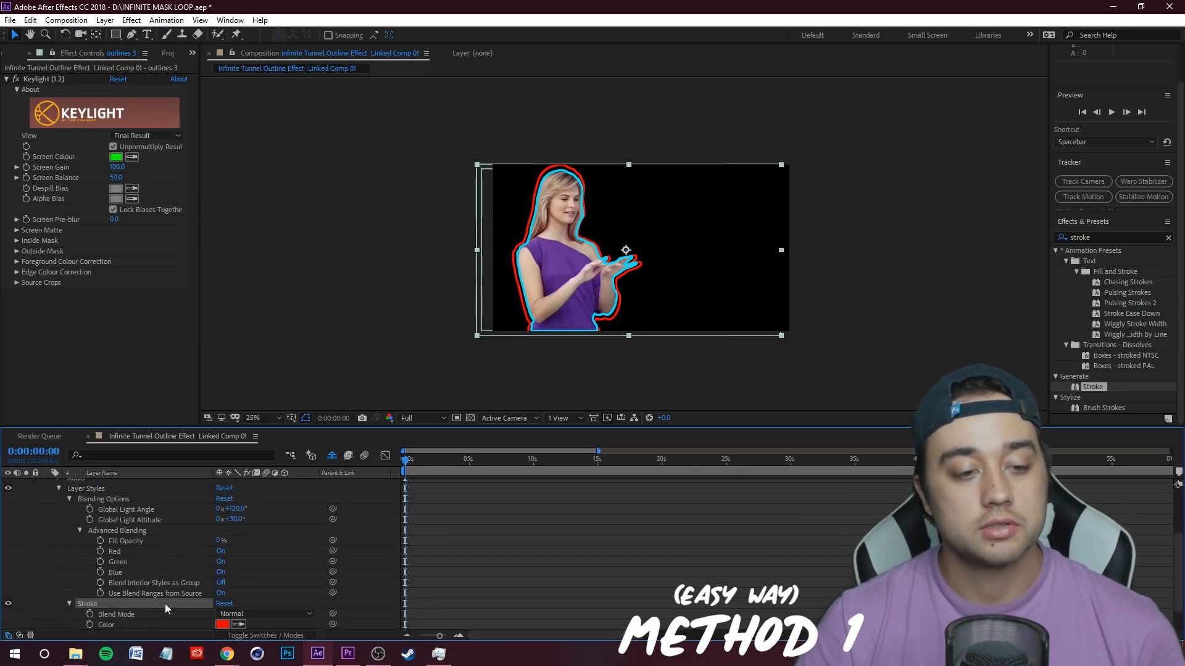
scroll(185, 611, "down", 1)
left_click(223, 593)
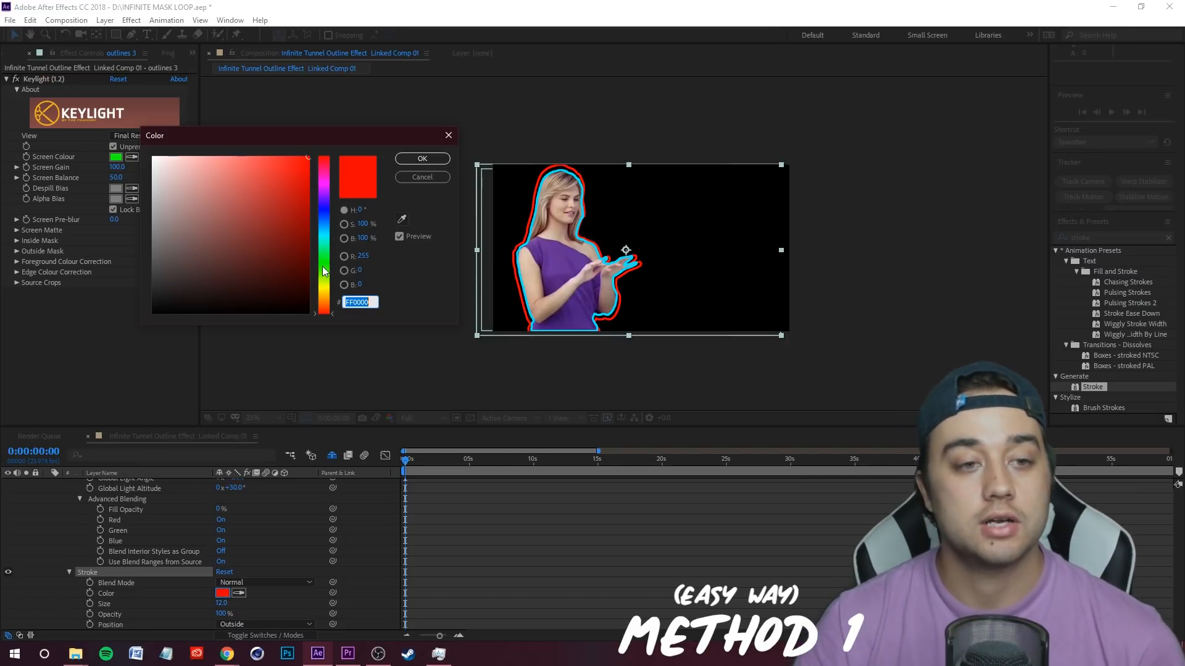
left_click_drag(324, 274, 323, 264)
left_click(422, 159)
scroll(147, 507, "up", 3)
Step: Scale the outlines 3 layer up to 164%
left_click(121, 508)
key("s")
left_click_drag(252, 536, 269, 564)
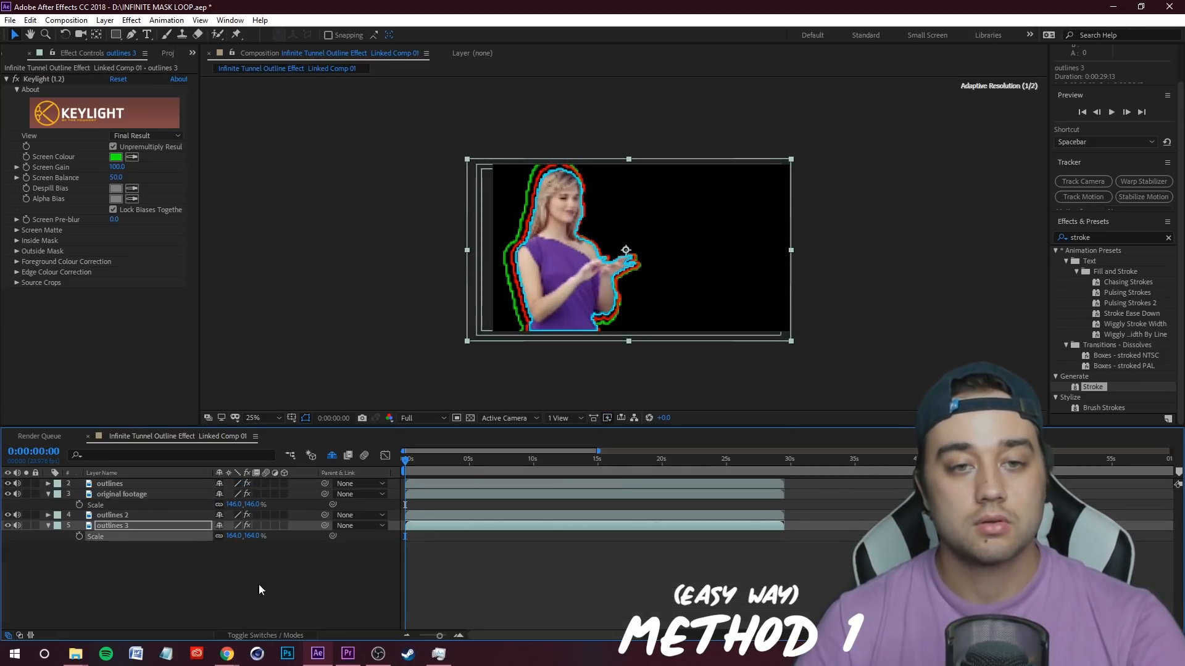
Step: Shift the outlines 3 layer's anchor point horizontally to center the green outline around the woman, and inspect the stroke spacing up close
left_click(48, 526)
left_click(48, 526)
left_click_drag(220, 555, 217, 557)
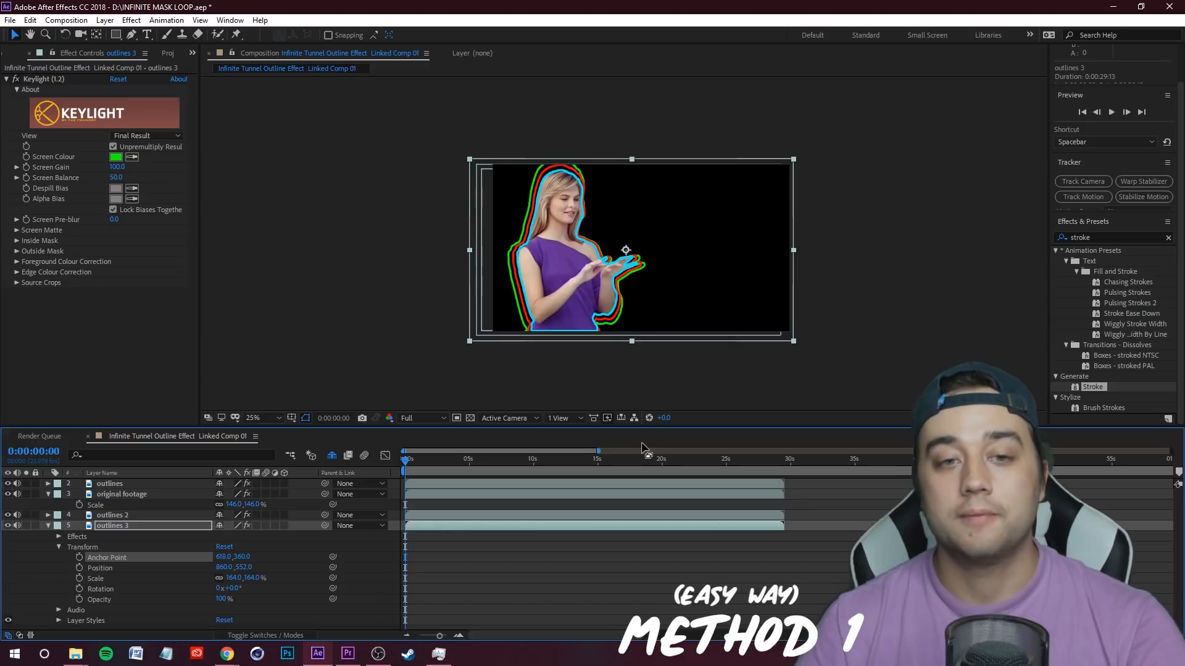
scroll(618, 346, "up", 6)
left_click_drag(679, 364, 687, 47)
key("v")
left_click(48, 525)
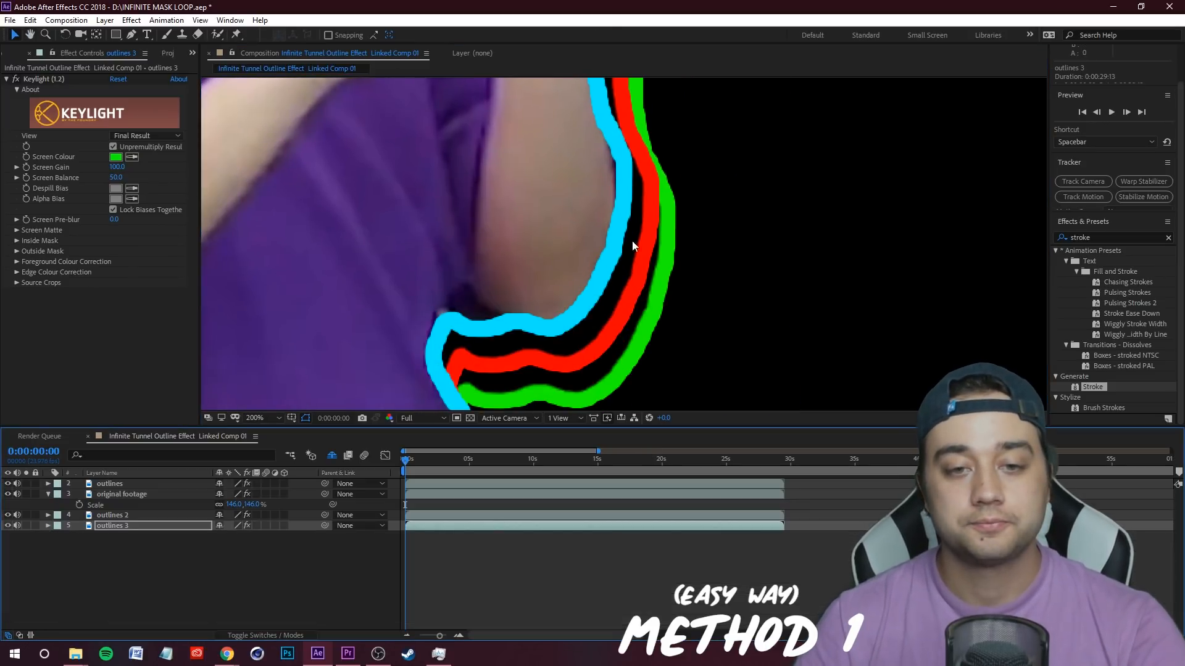
Step: Duplicate the outlines 3 layer and change the copy's stroke color to bright magenta
scroll(631, 241, "down", 6)
key("h")
key("v")
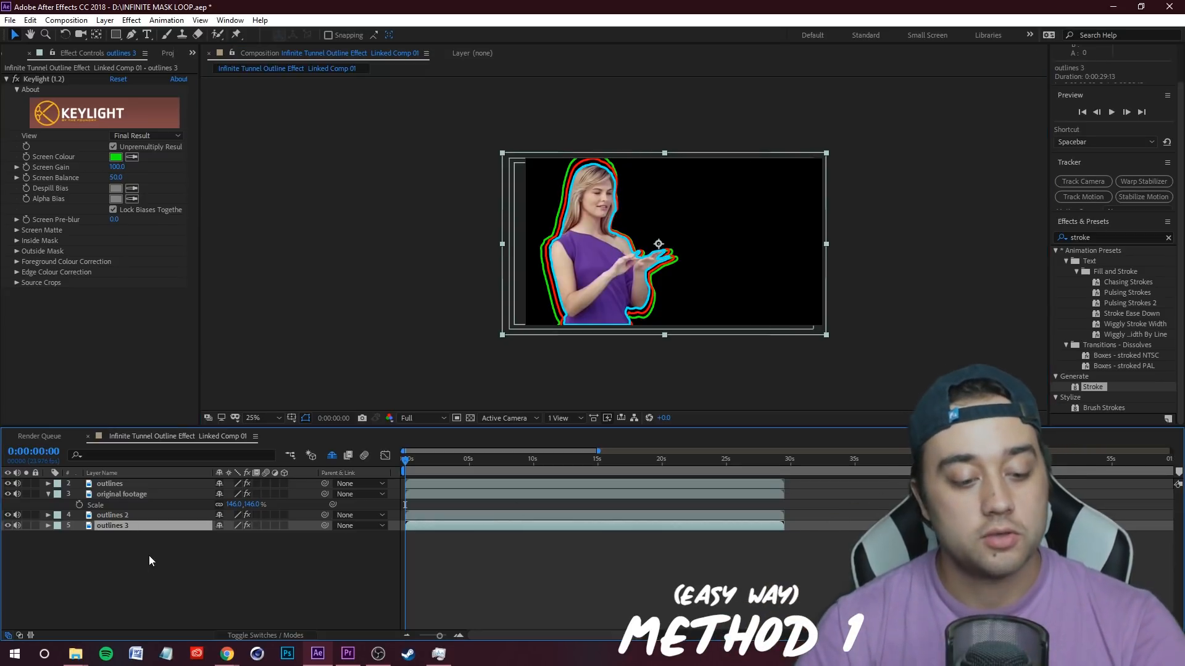
key("ctrl+d")
left_click(48, 536)
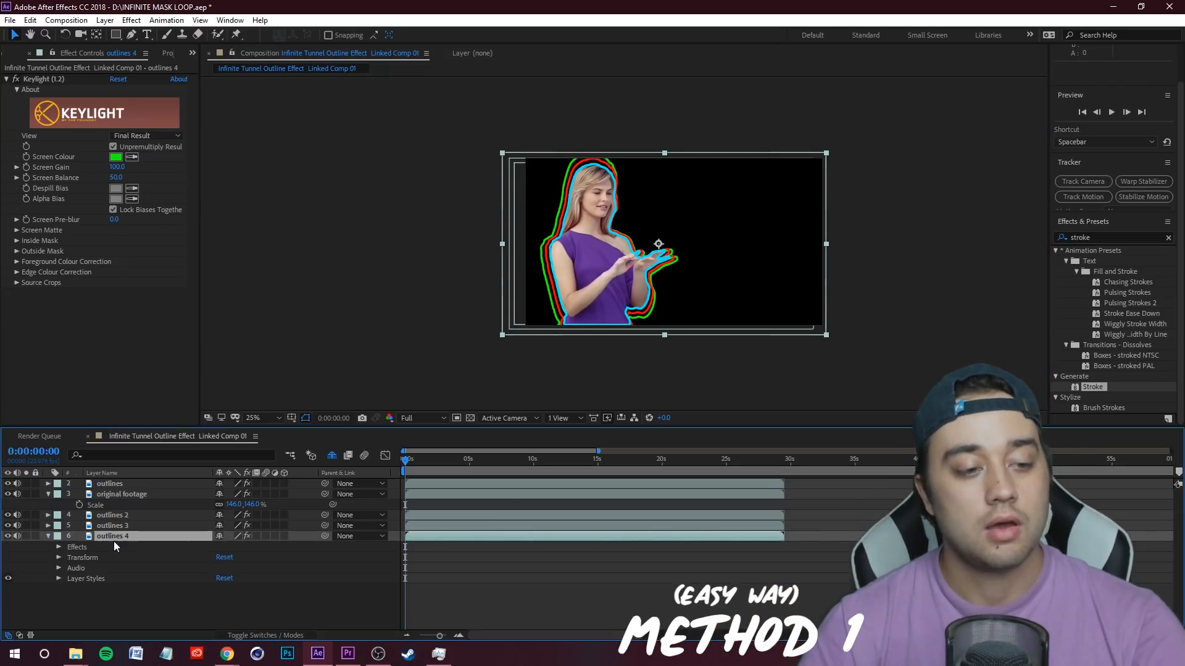
left_click(59, 578)
left_click(68, 599)
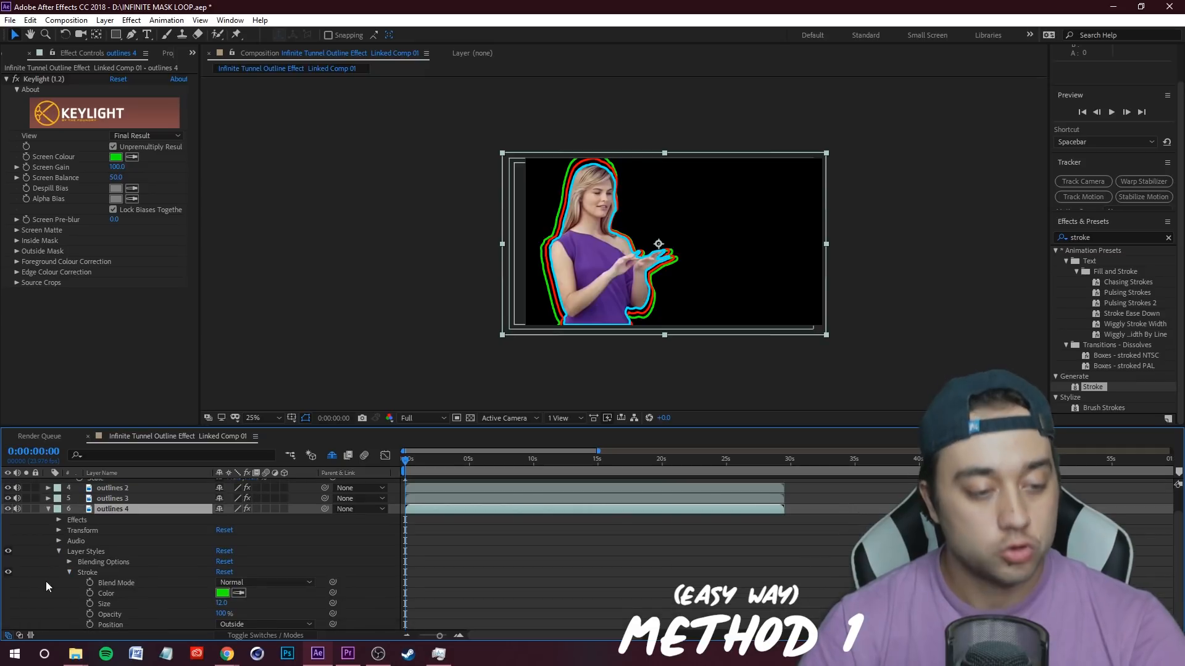
left_click(222, 593)
left_click_drag(324, 200, 331, 184)
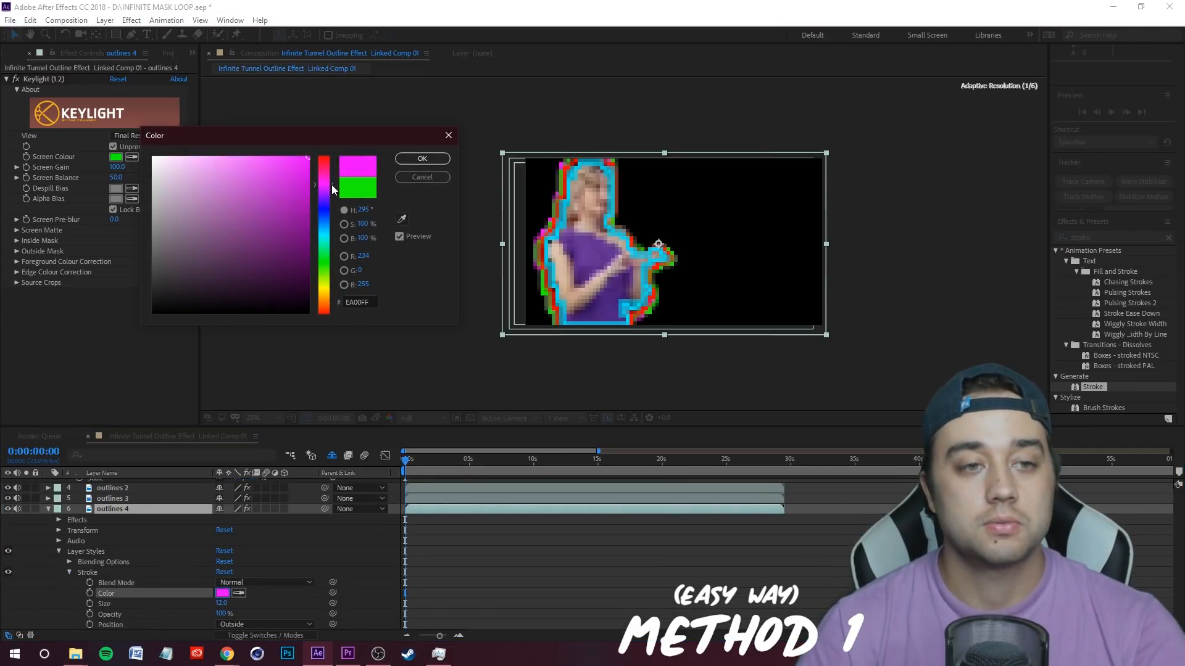
left_click(420, 159)
Step: Scale the outlines 4 layer to 175% and shift its anchor point horizontally to 608 to center the magenta outline, checking it in playback
left_click(122, 509)
key("s")
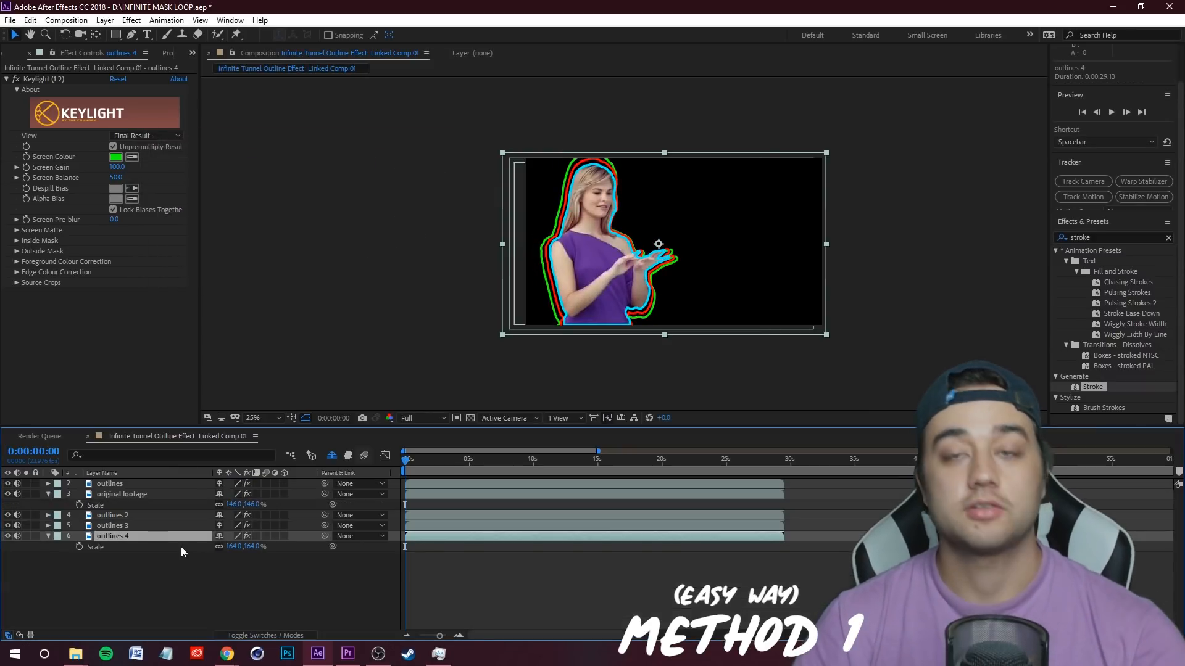
left_click_drag(255, 547, 264, 549)
left_click(49, 536)
left_click(48, 537)
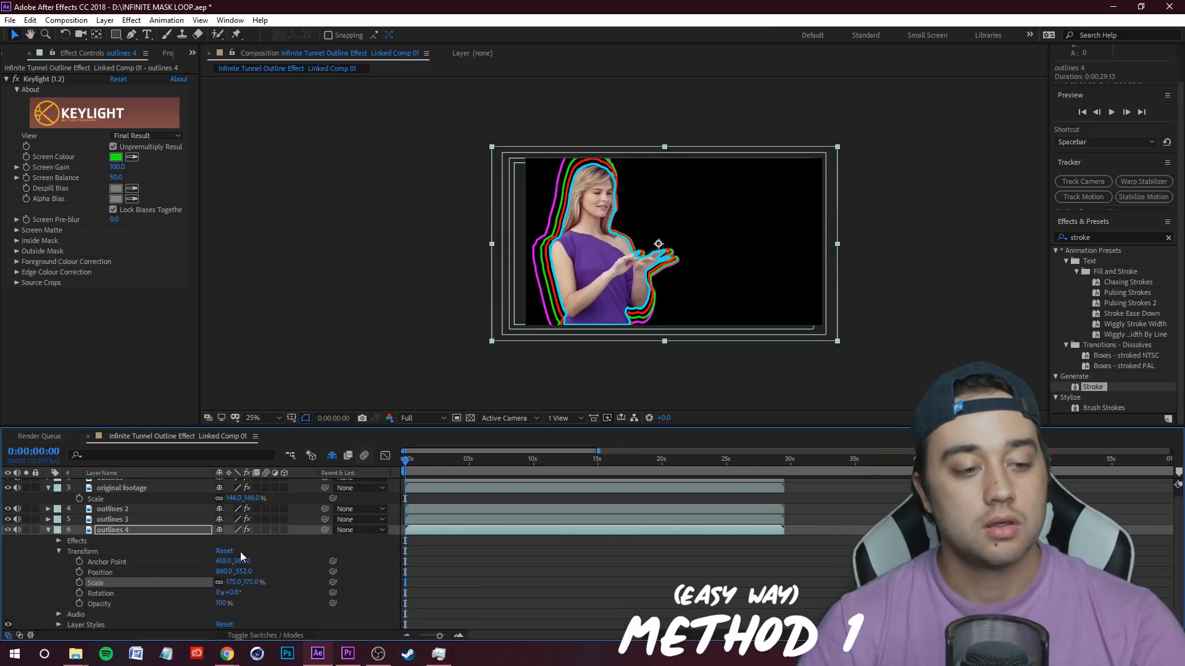
left_click_drag(223, 561, 218, 560)
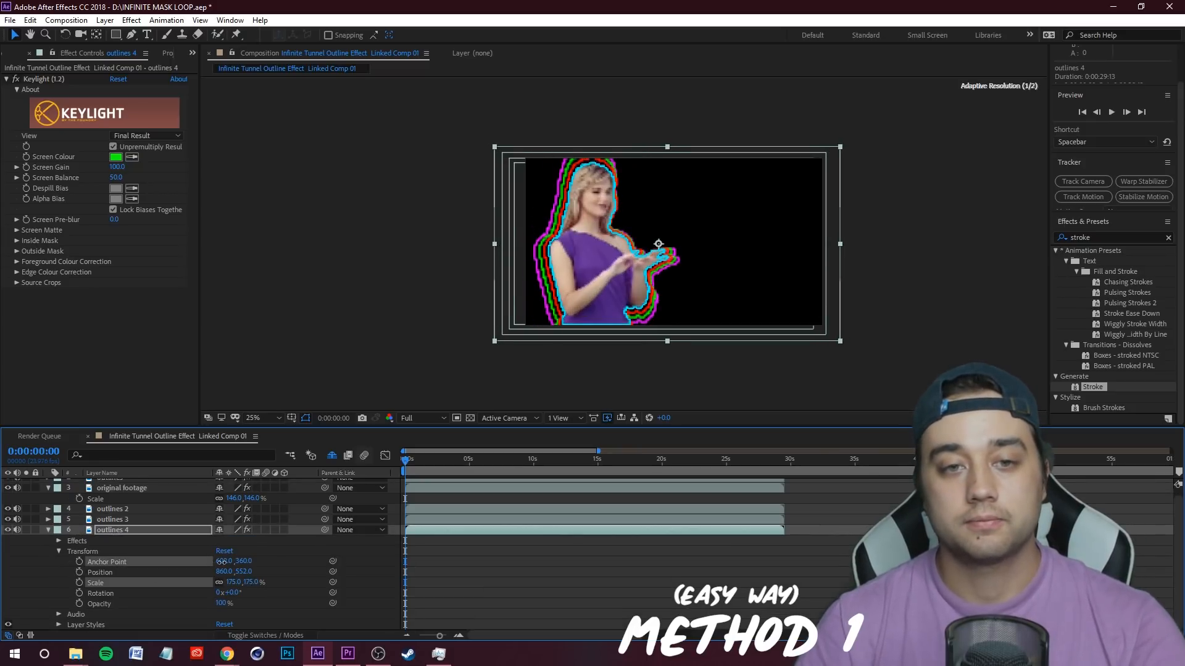
key("space")
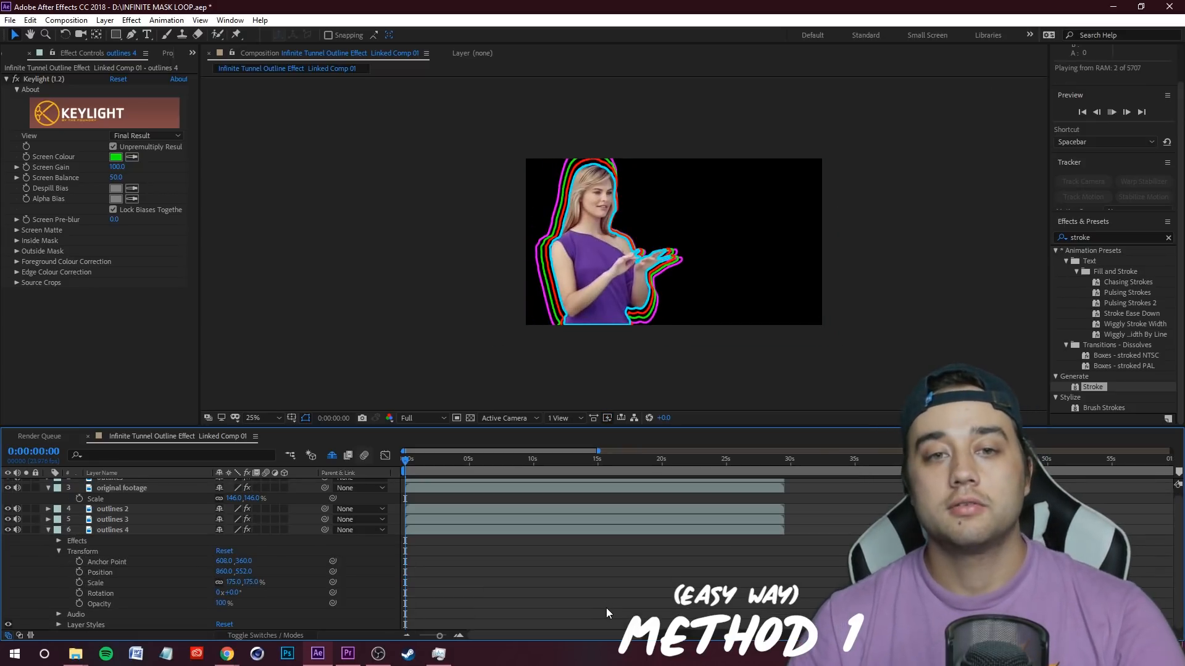
left_click_drag(407, 462, 516, 465)
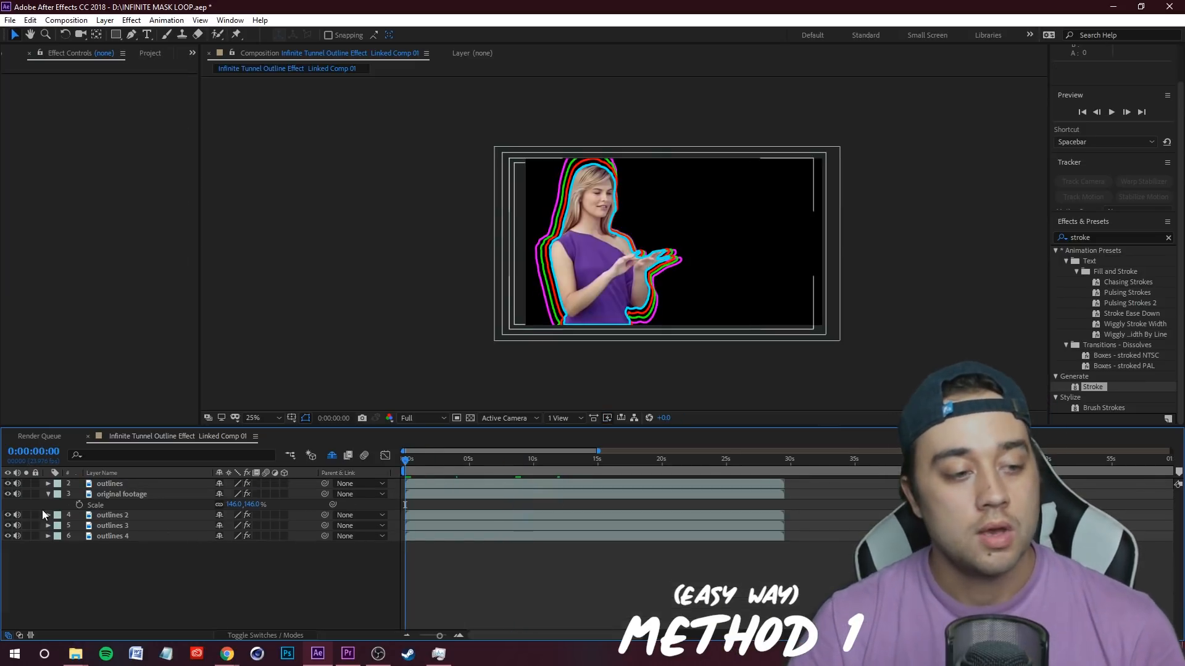
Step: Split the outlines 2 layer at 0:00:01:01 and delete the part before the cut
left_click(115, 484)
left_click(136, 504)
left_click(126, 515)
left_click(128, 505)
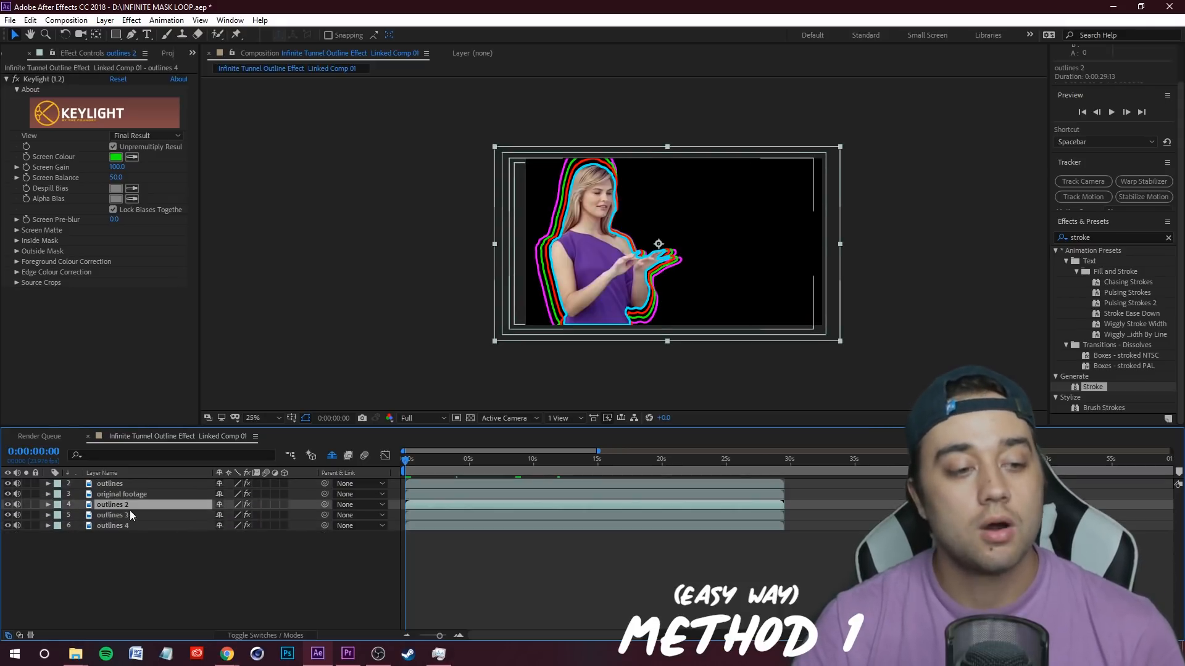
scroll(427, 512, "up", 3)
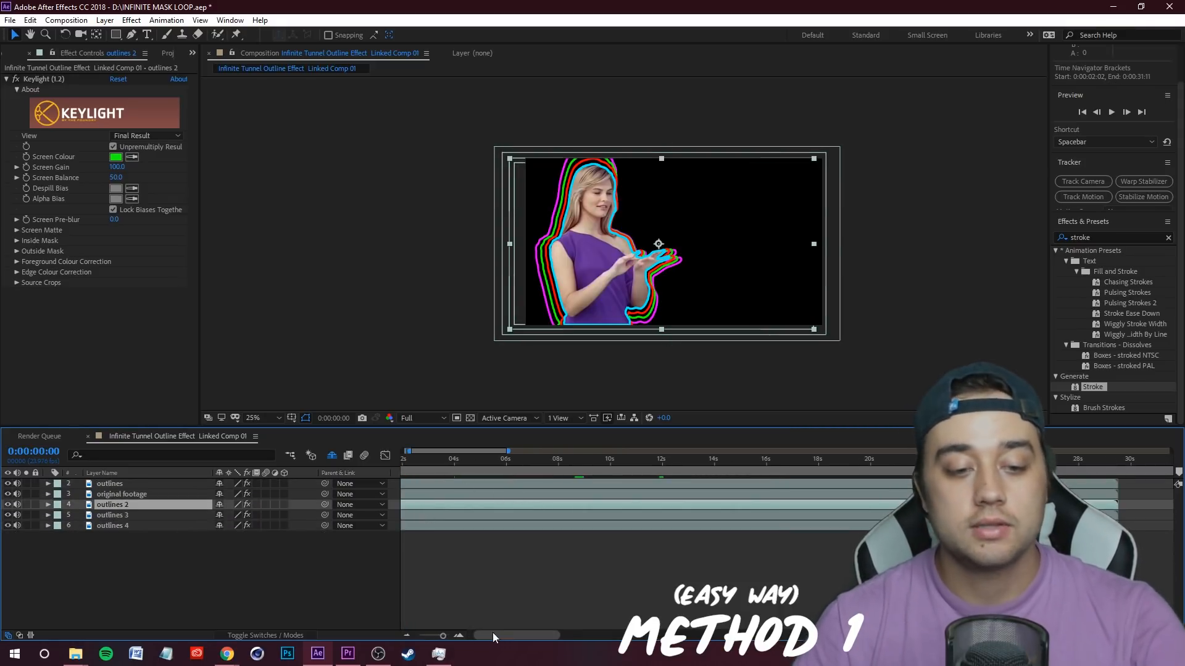
left_click_drag(502, 636, 457, 629)
left_click_drag(409, 462, 432, 468)
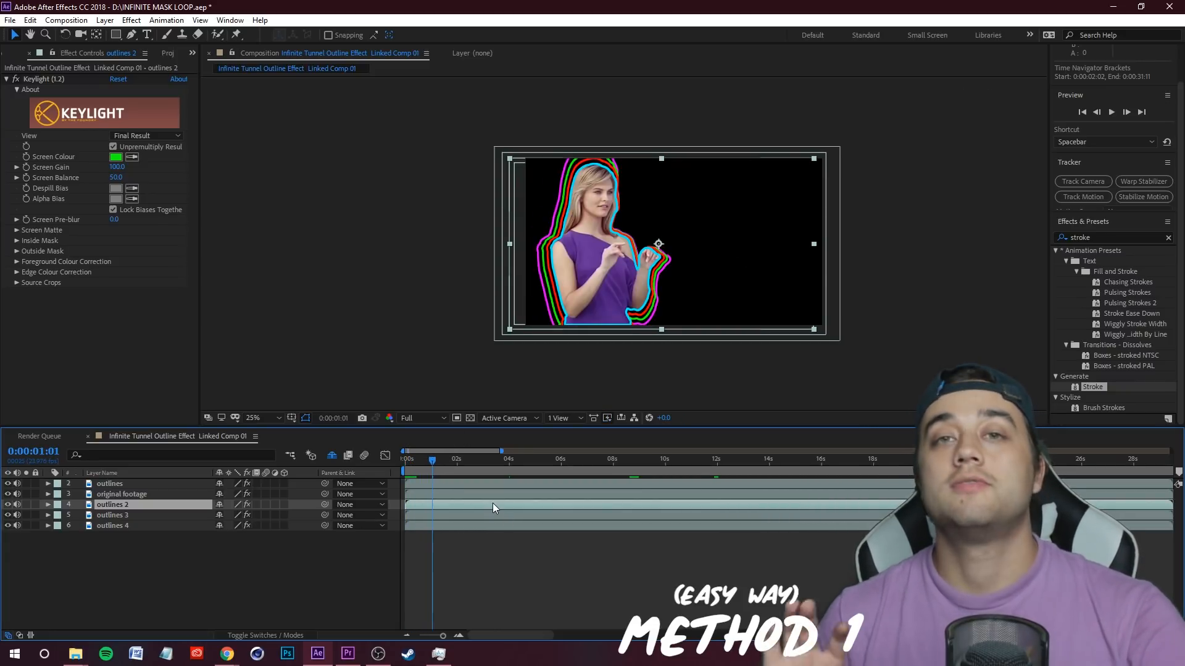
key("ctrl+shift+d")
left_click(415, 515)
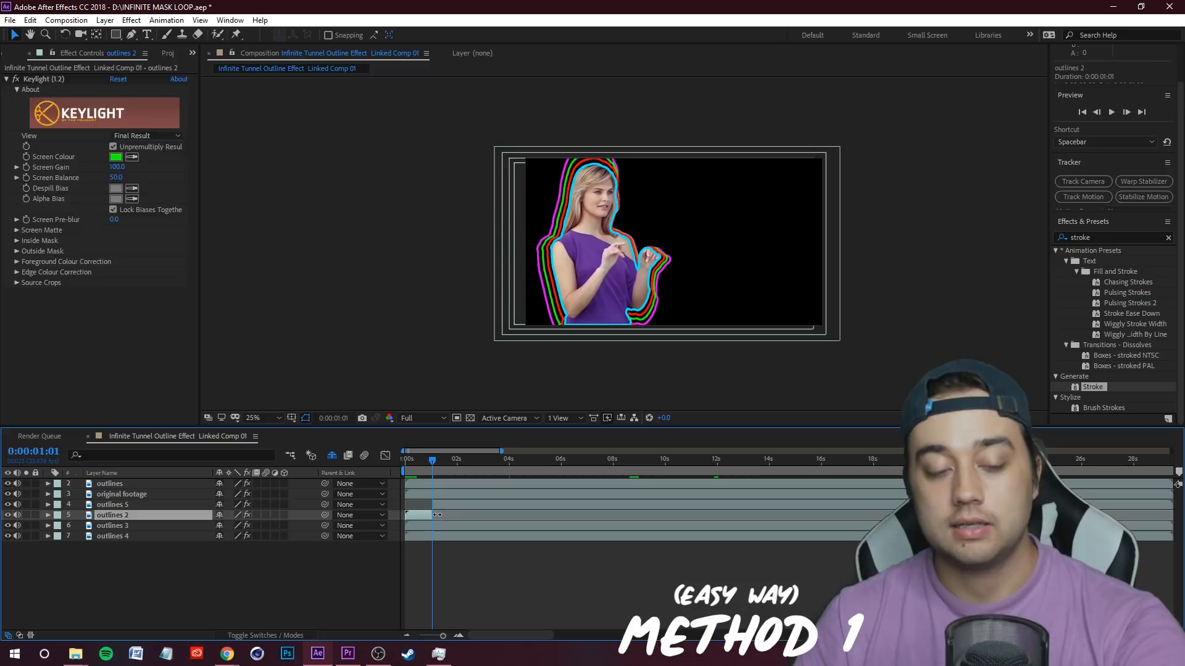
key("Delete")
Step: Split the outlines 3 layer at 0:00:01:20 and delete the part before the cut
left_click_drag(432, 460, 453, 490)
left_click(461, 514)
key("ctrl+shift+d")
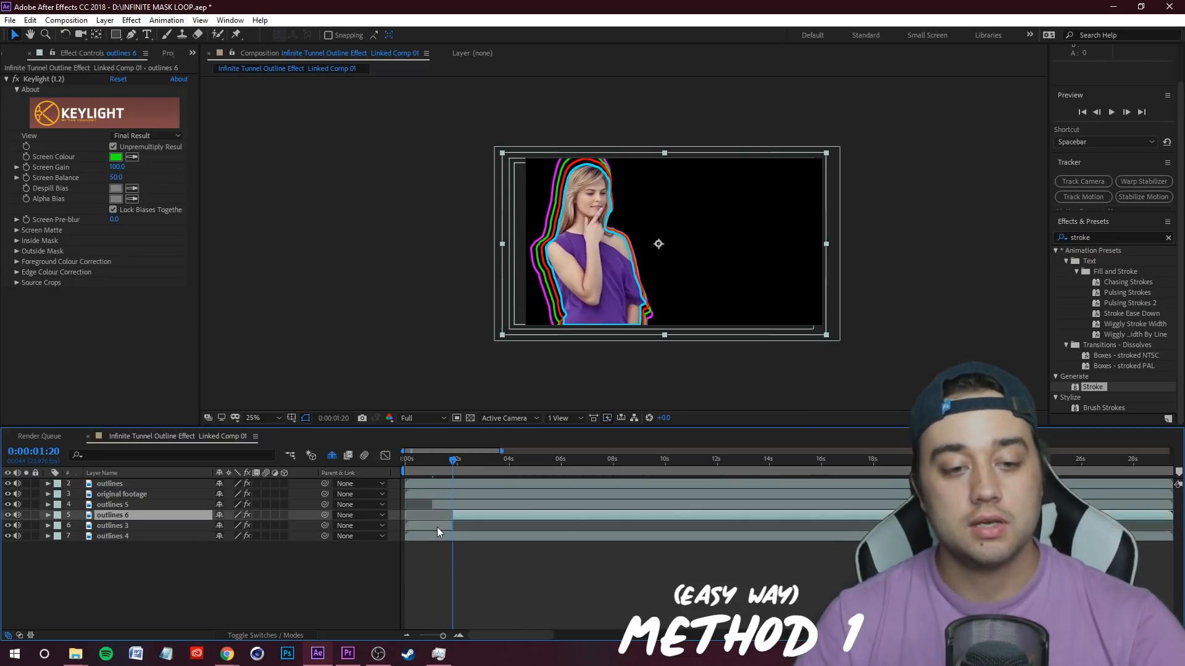
left_click(437, 527)
key("Delete")
Step: Split the outlines 4 layer at 0:00:03:02 and delete the part before the cut
left_click_drag(454, 466, 485, 469)
left_click(475, 528)
key("ctrl+shift+d")
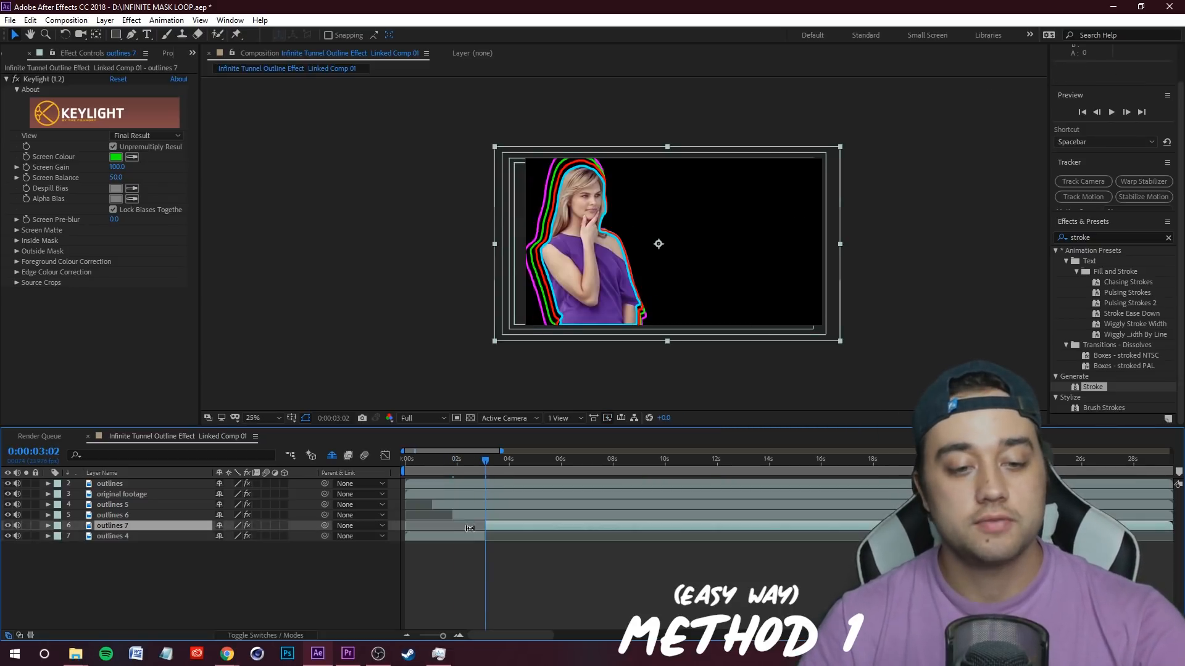
left_click(459, 538)
key("Delete")
Step: Play the composition from the start to check the staggered appearance of the outlines
left_click_drag(491, 468, 403, 478)
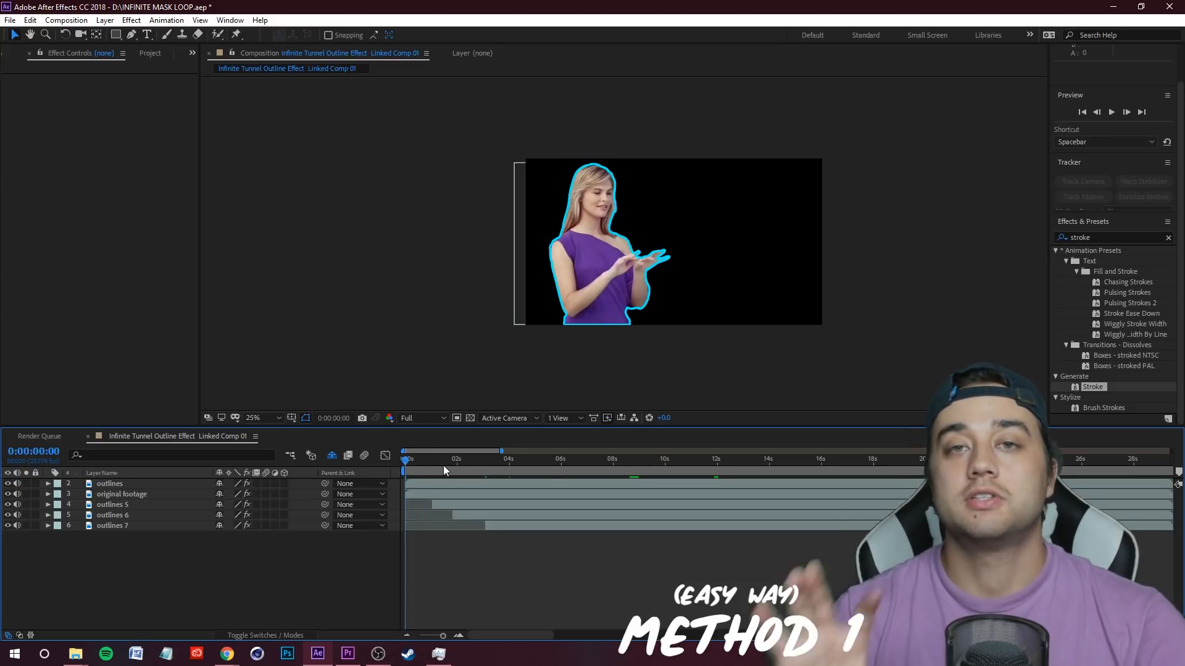
key("space")
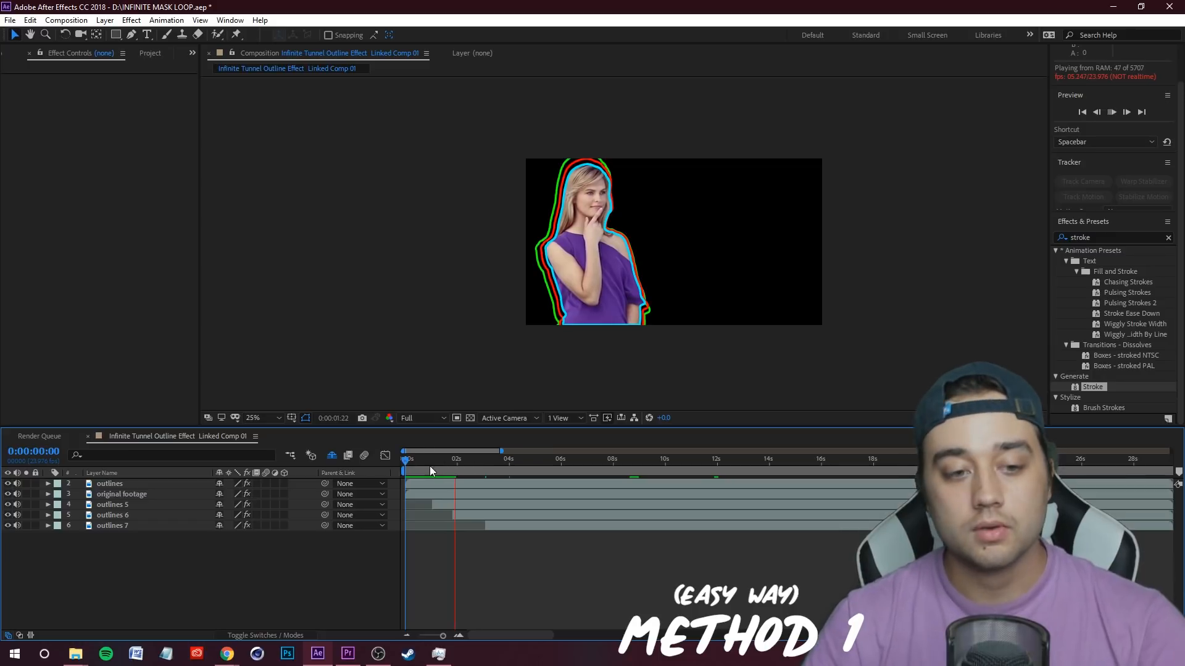
key("space")
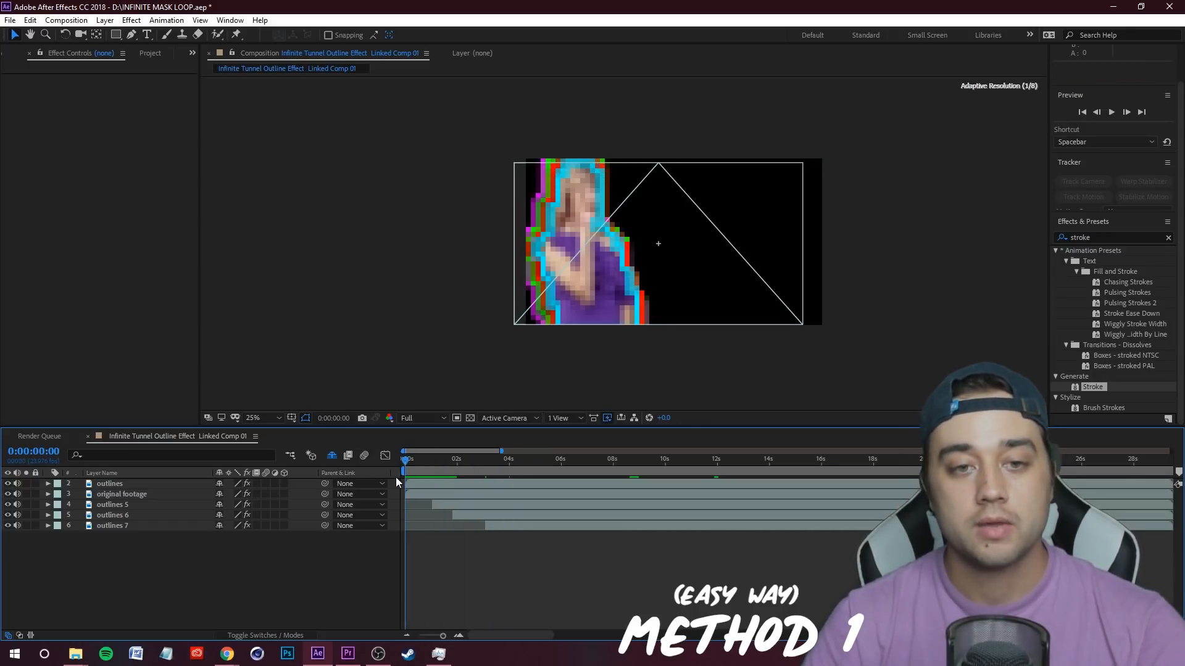
Step: Extend the starts of the outlines 5, 6 and 7 layers earlier, staggering them at about frames 5, 7 and 8
left_click(445, 504)
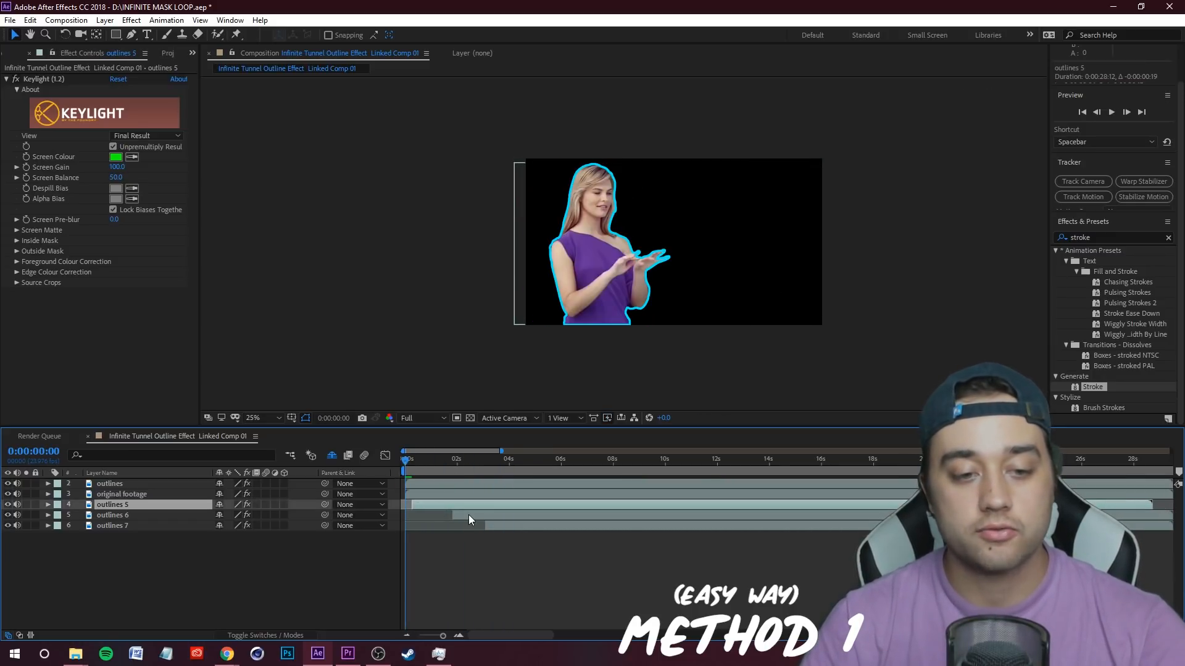
key("ctrl+z")
mouse_move(428, 505)
left_mouse_down()
mouse_move(413, 505)
mouse_move(435, 516)
mouse_move(415, 516)
left_mouse_up()
left_click(454, 521)
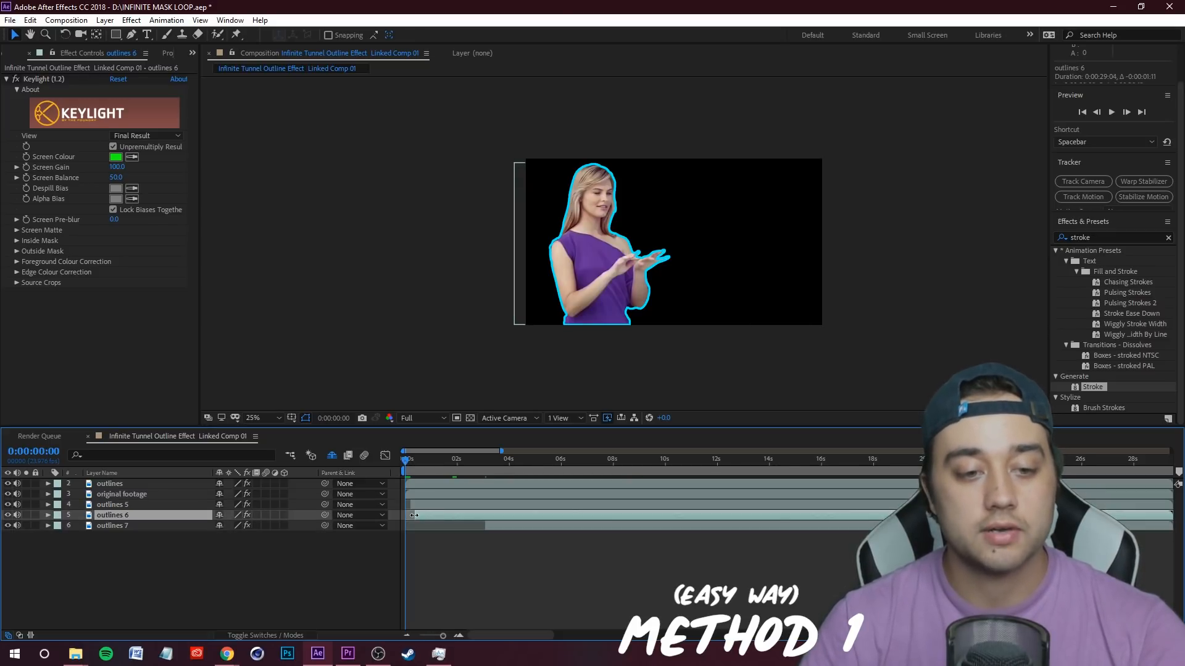
scroll(413, 519, "up", 5)
left_click_drag(573, 515, 439, 537)
scroll(472, 483, "down", 5)
left_click(567, 530)
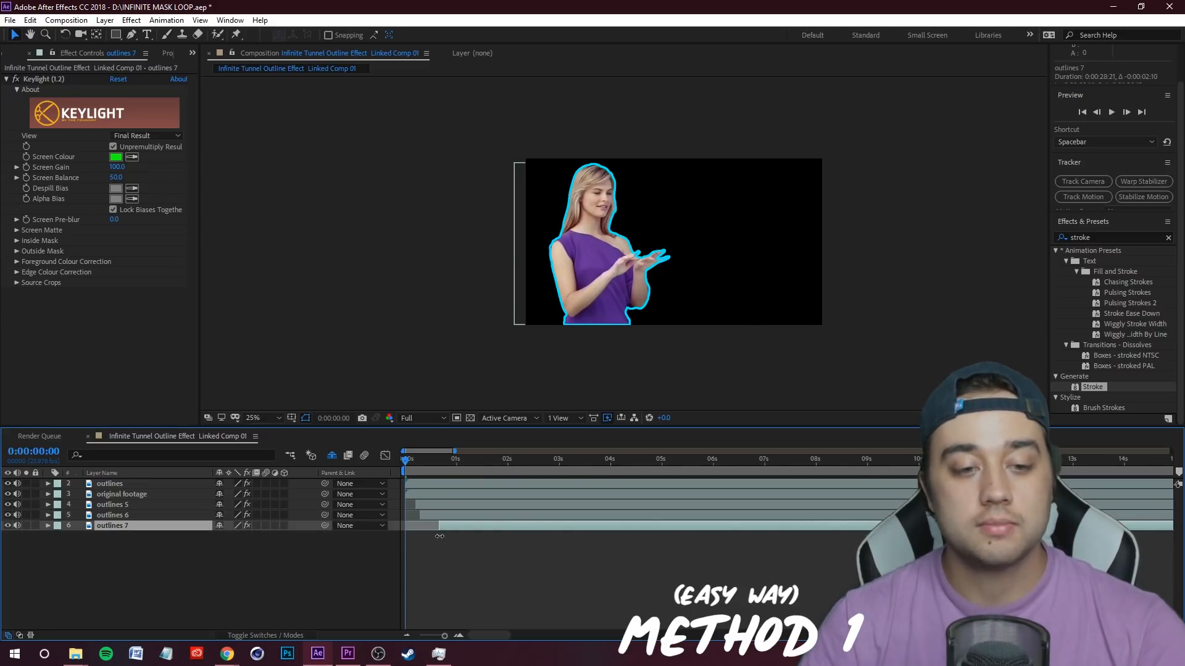
scroll(441, 534, "up", 5)
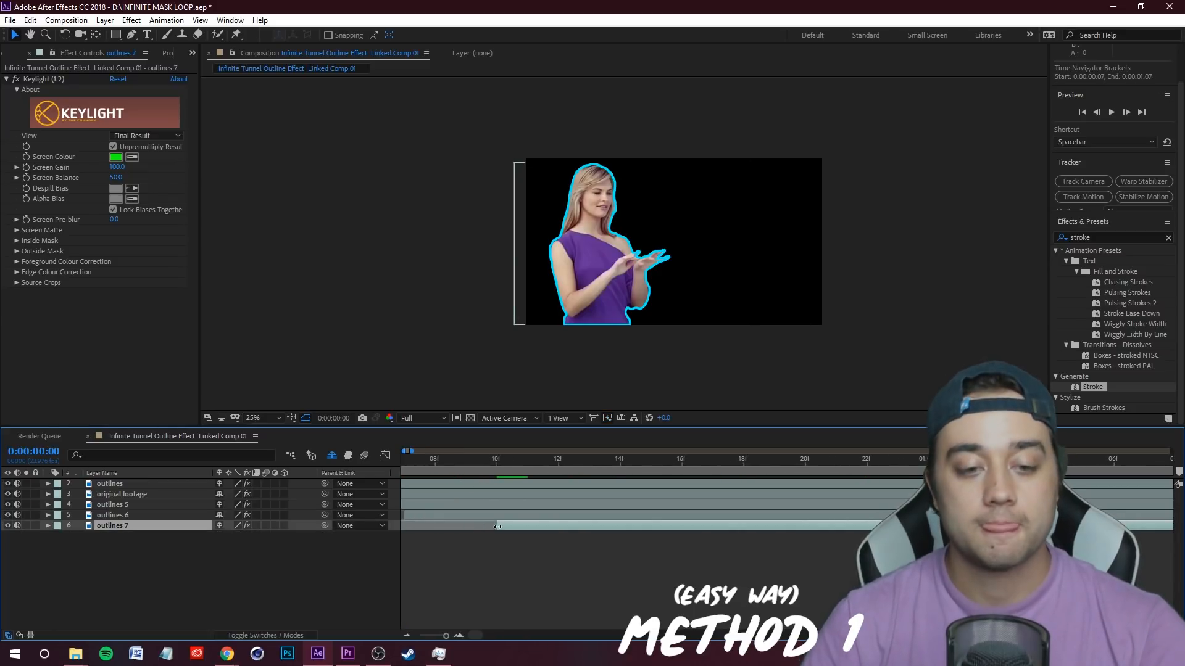
left_click_drag(497, 527, 436, 529)
scroll(458, 512, "down", 5)
Step: Play back the tightened outline stagger several times and stop where the outlines should start disappearing
key("space")
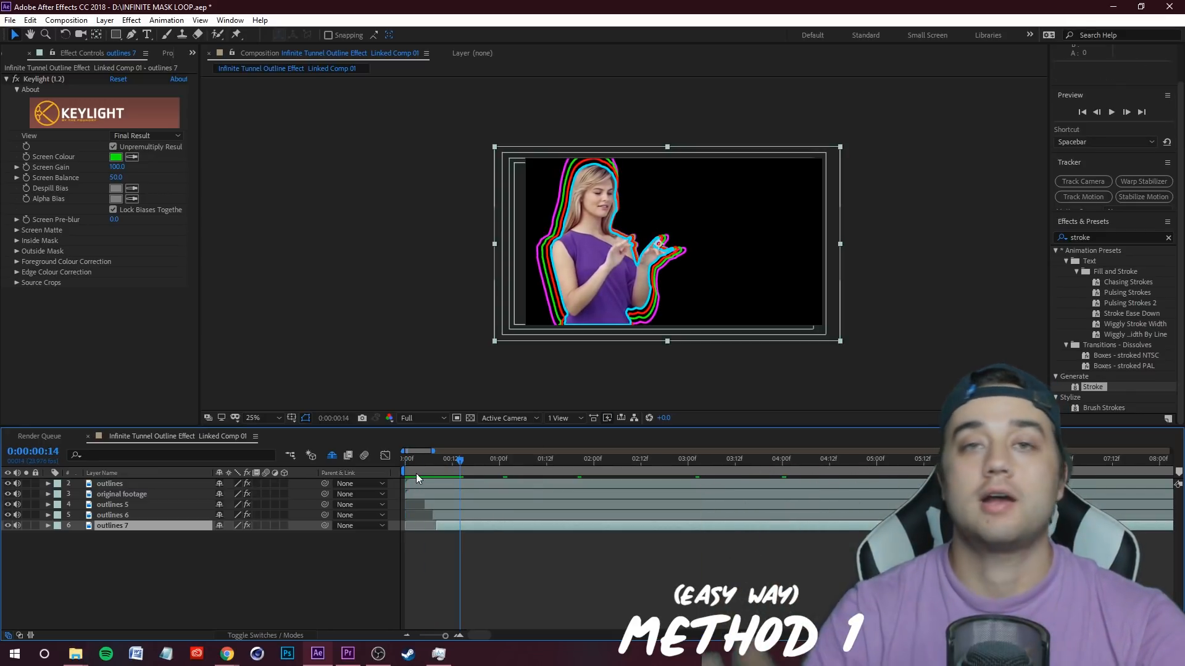
key("space")
key("space")
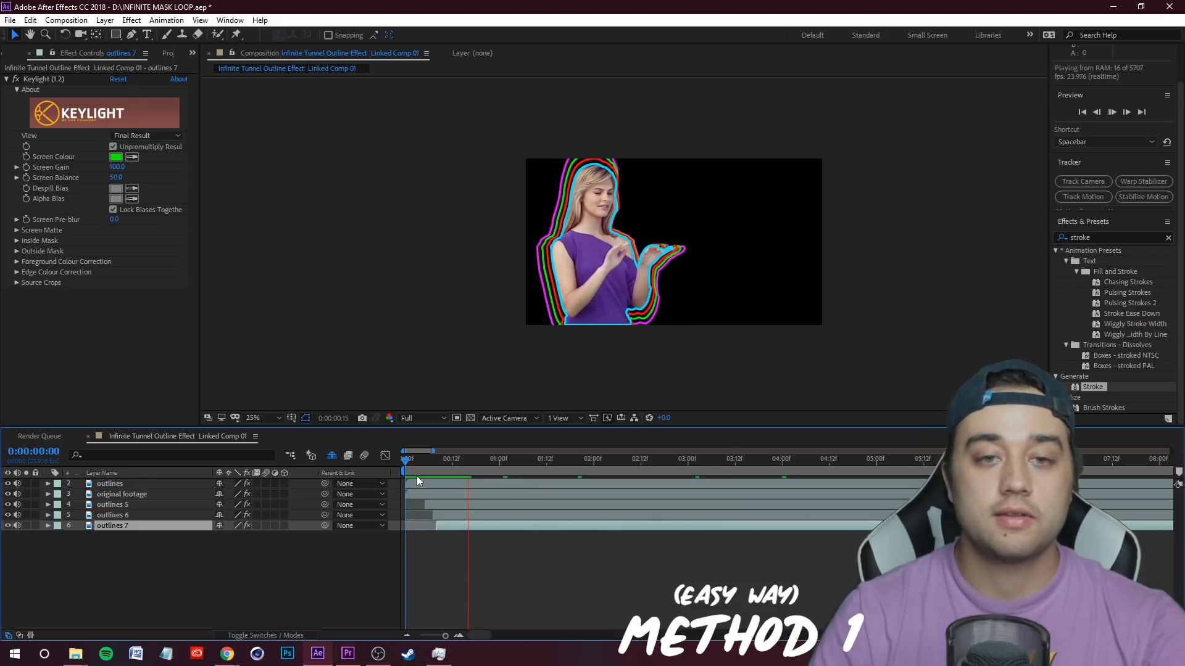
key("space")
left_click(439, 551)
key("space")
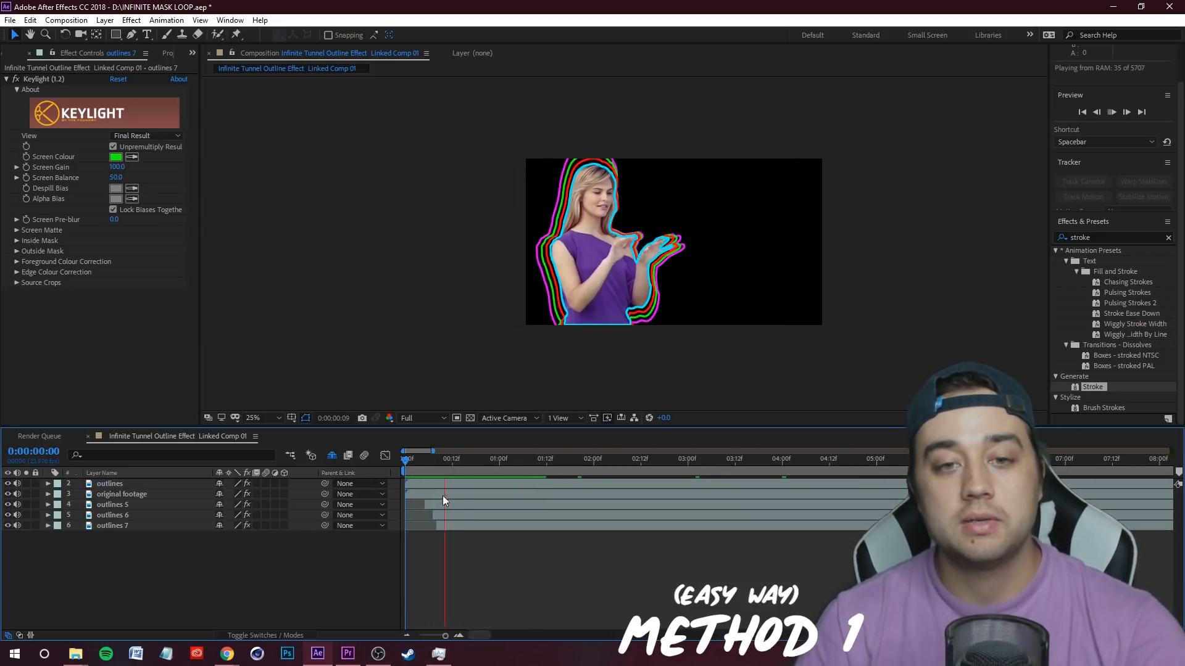
key("space")
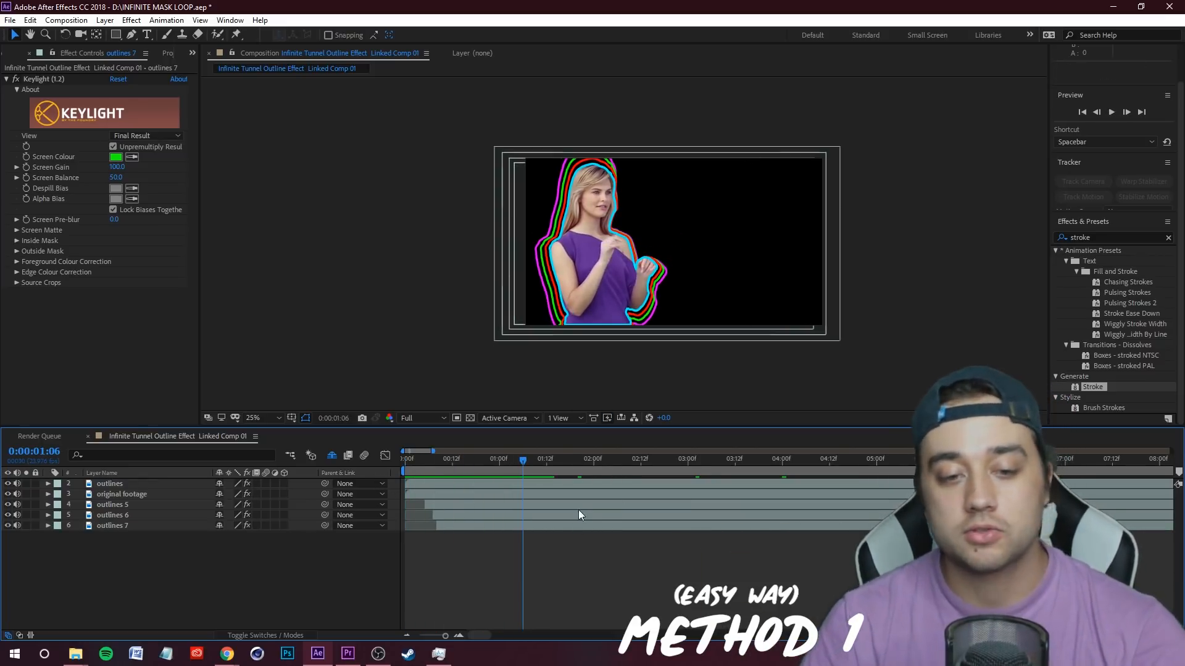
Step: Split the outlines 5 layer at 0:00:01:06 and delete the part after the cut
left_click(580, 505)
key("ctrl+shift+d")
key("space")
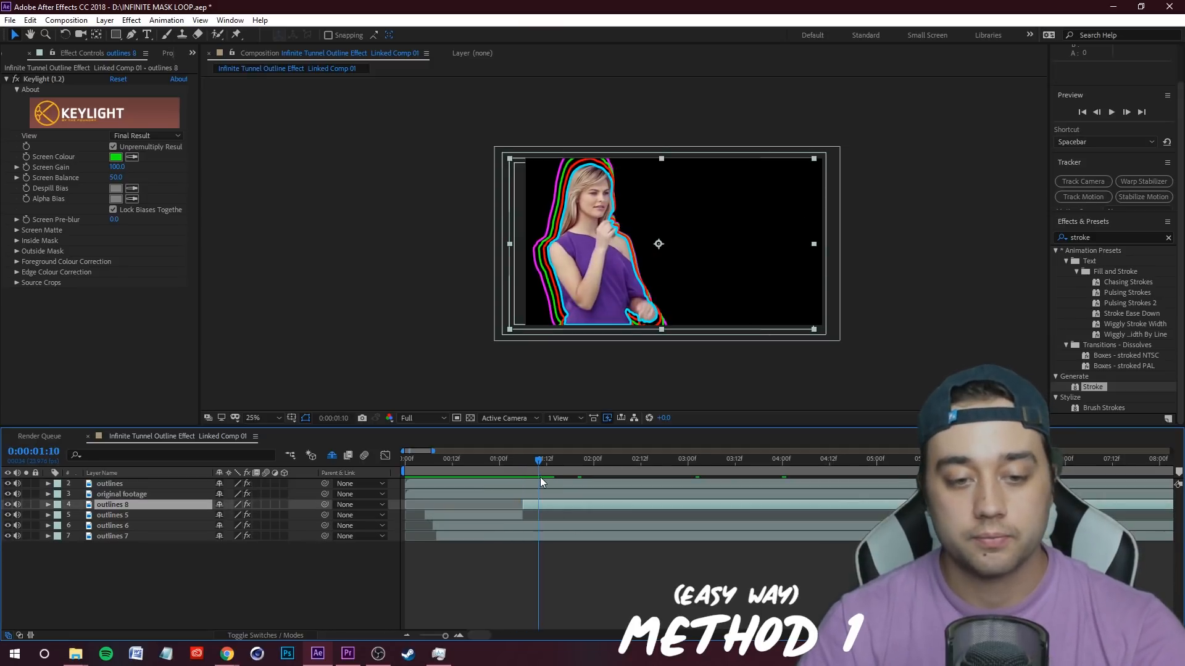
key("space")
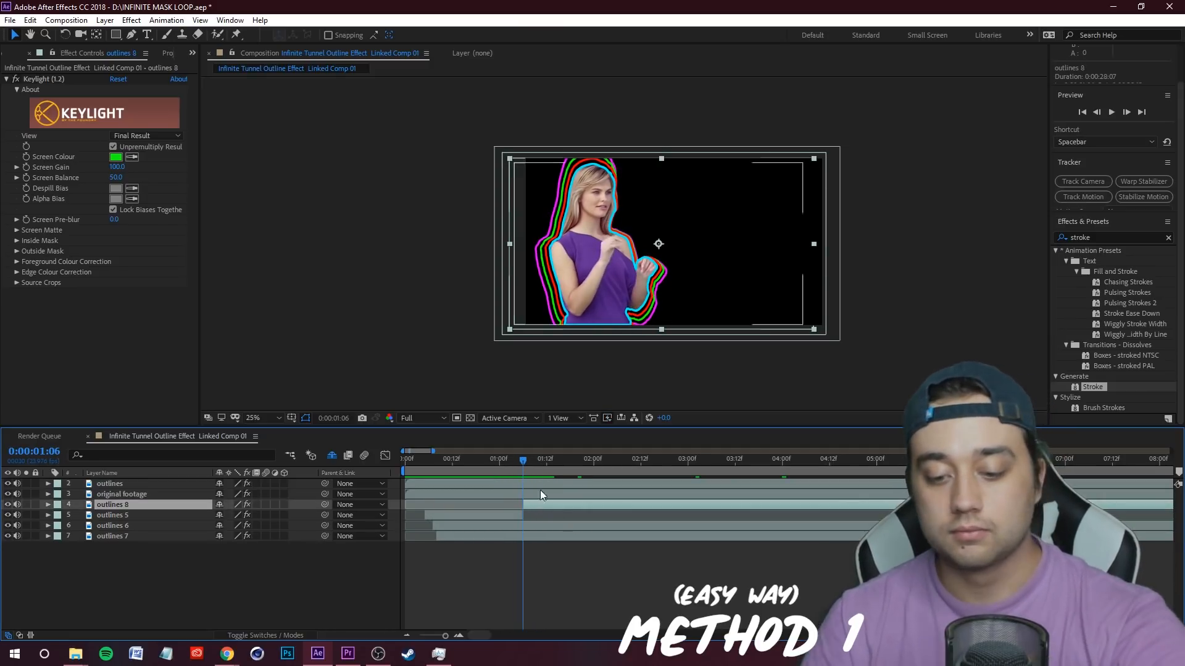
key("Delete")
Step: Split the outlines 6 layer at about 0:00:01:08 and outlines 7 slightly further on, deleting the parts after both cuts
left_click_drag(524, 464, 529, 473)
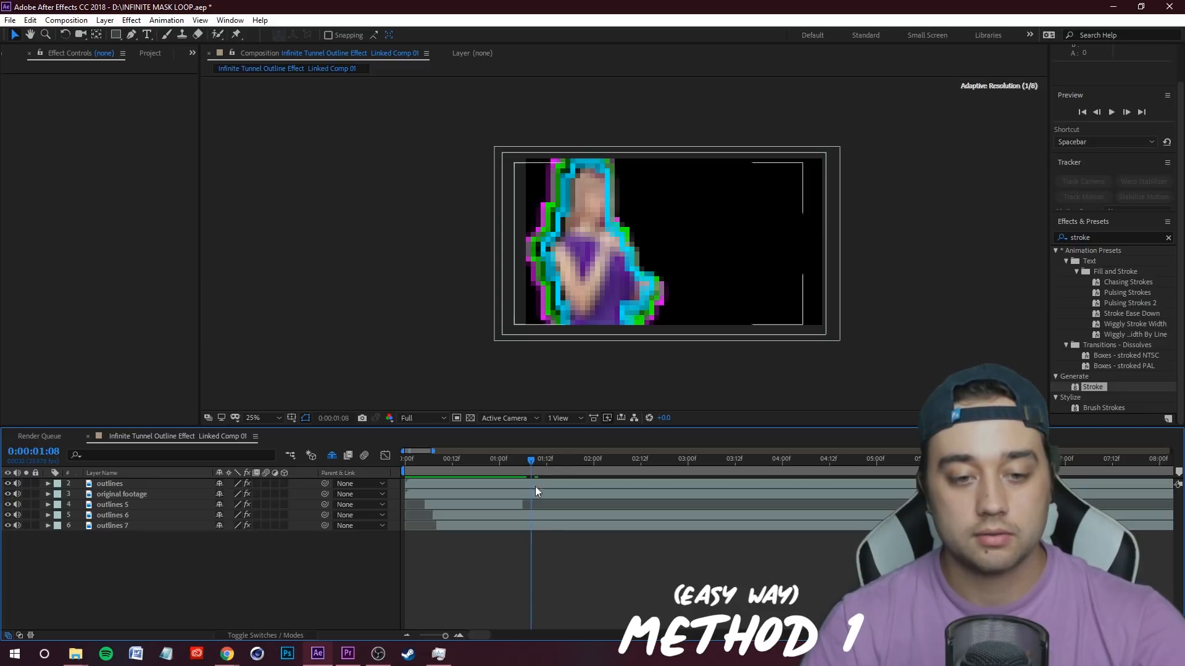
left_click(549, 516)
key("ctrl+shift+d")
key("Delete")
left_click(541, 467)
left_click(557, 526)
key("ctrl+shift+d")
key("Delete")
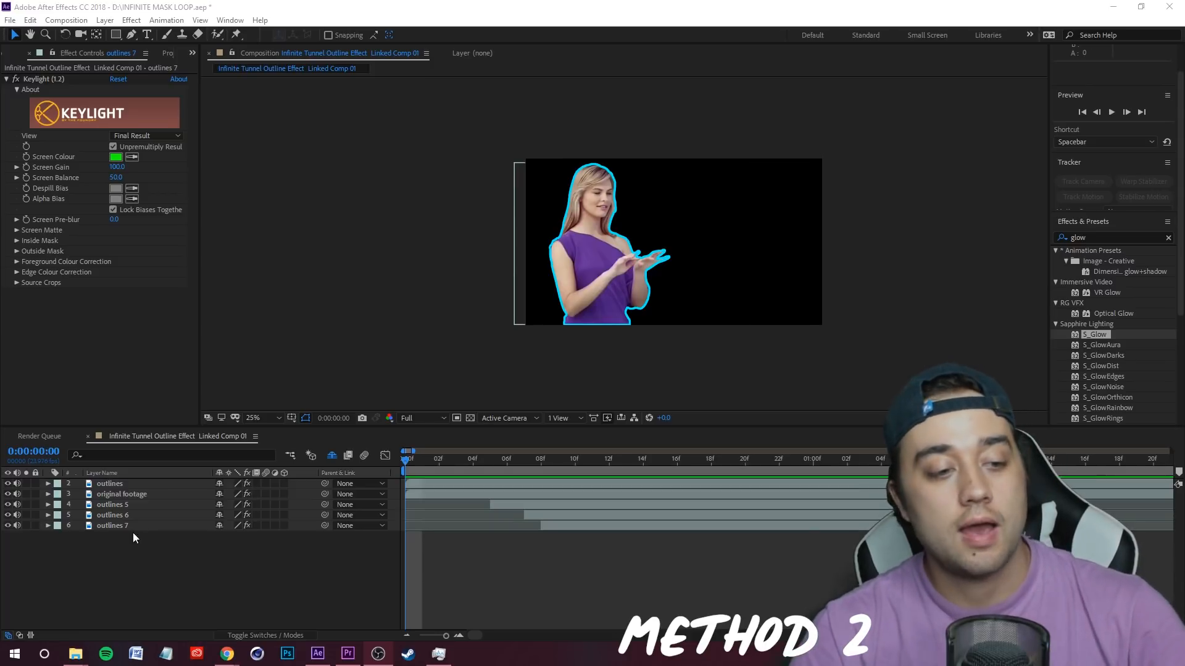
Step: Duplicate the original footage layer and hide every other layer except the copy
left_click(128, 497)
key("ctrl+d")
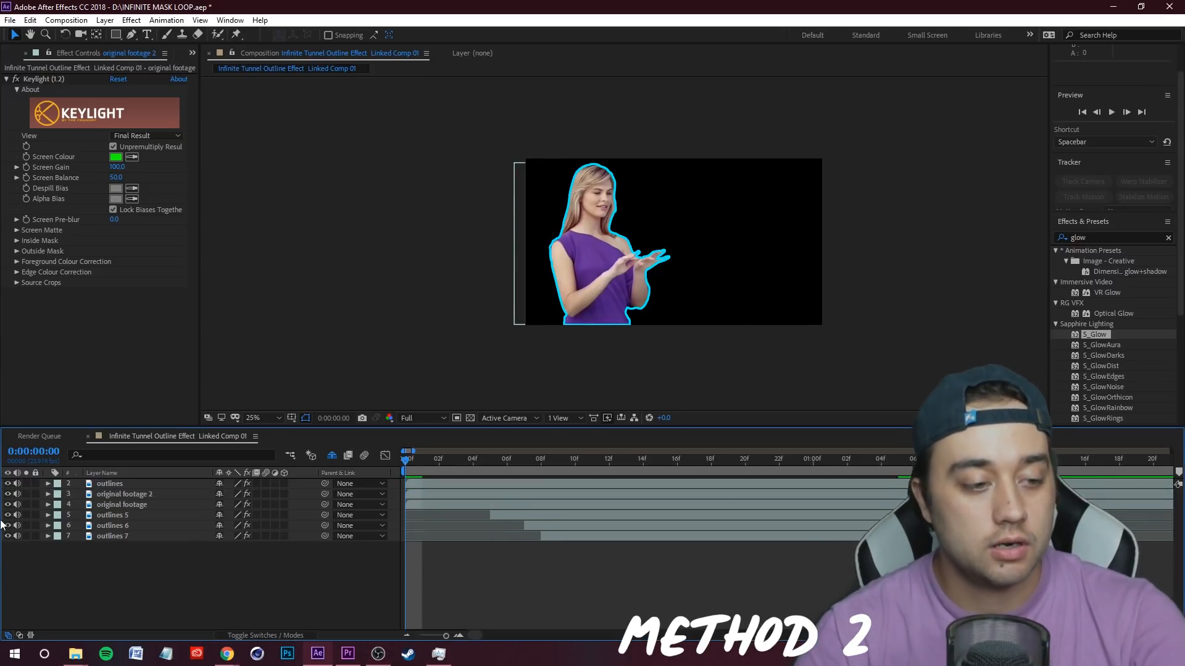
left_click_drag(7, 505, 7, 537)
left_click(7, 484)
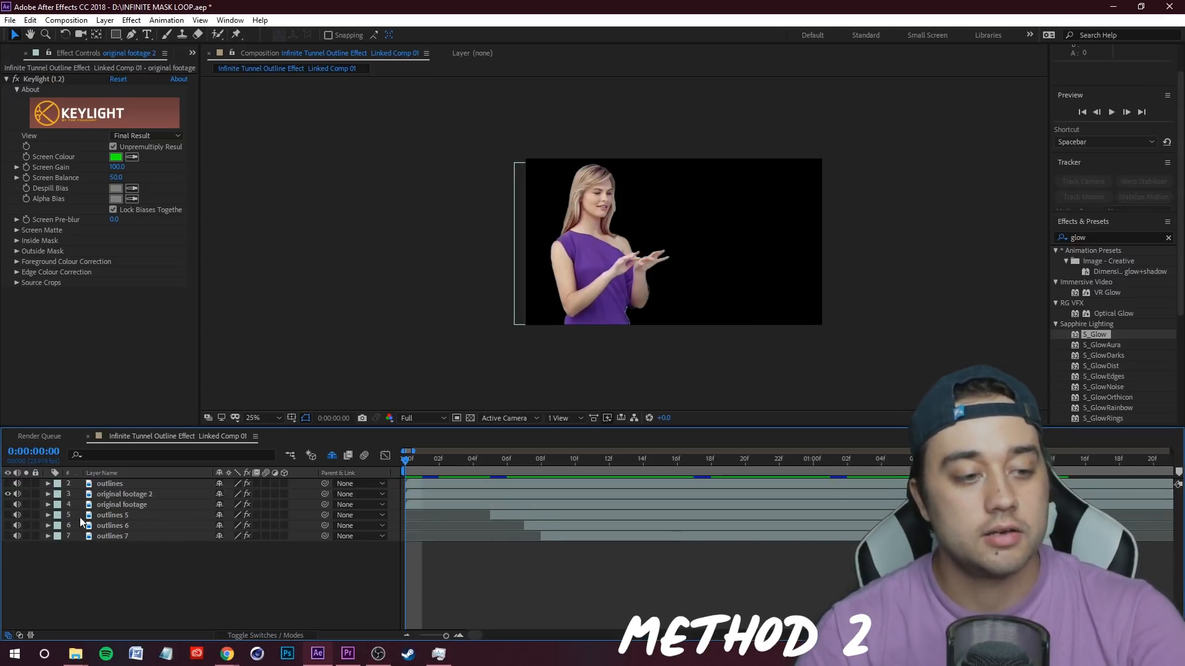
Step: Delete the outlines, outlines 5, outlines 6 and outlines 7 layers
key("Delete")
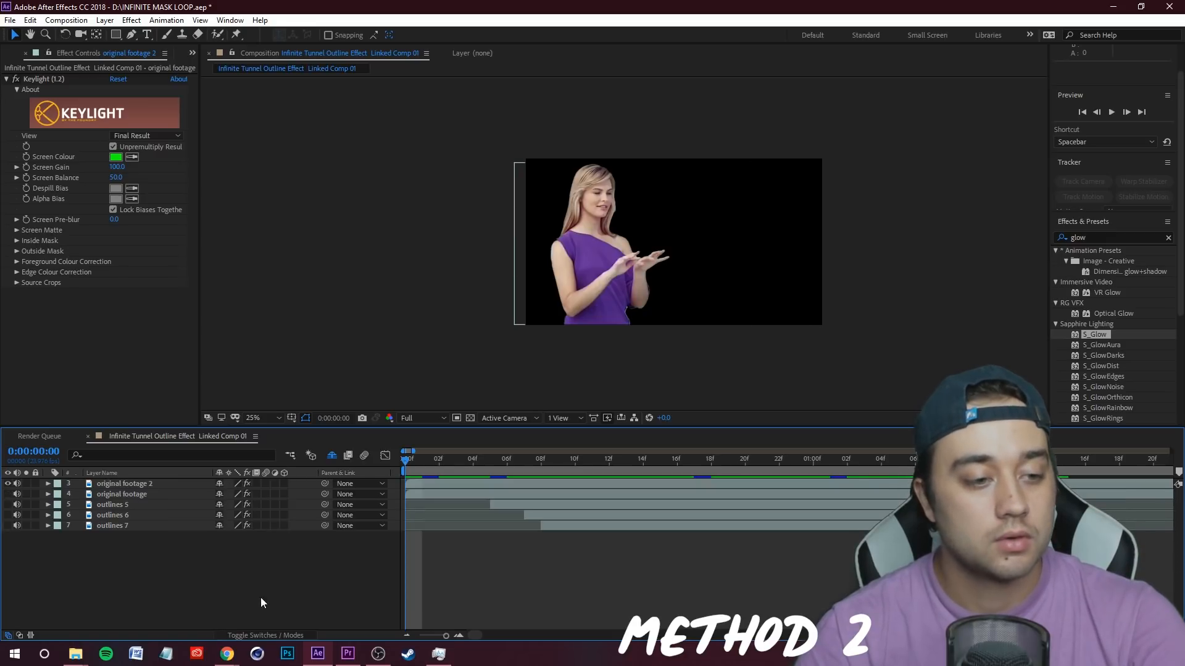
left_click(215, 524)
key("Delete")
left_click(220, 514)
key("Delete")
left_click(219, 506)
key("Delete")
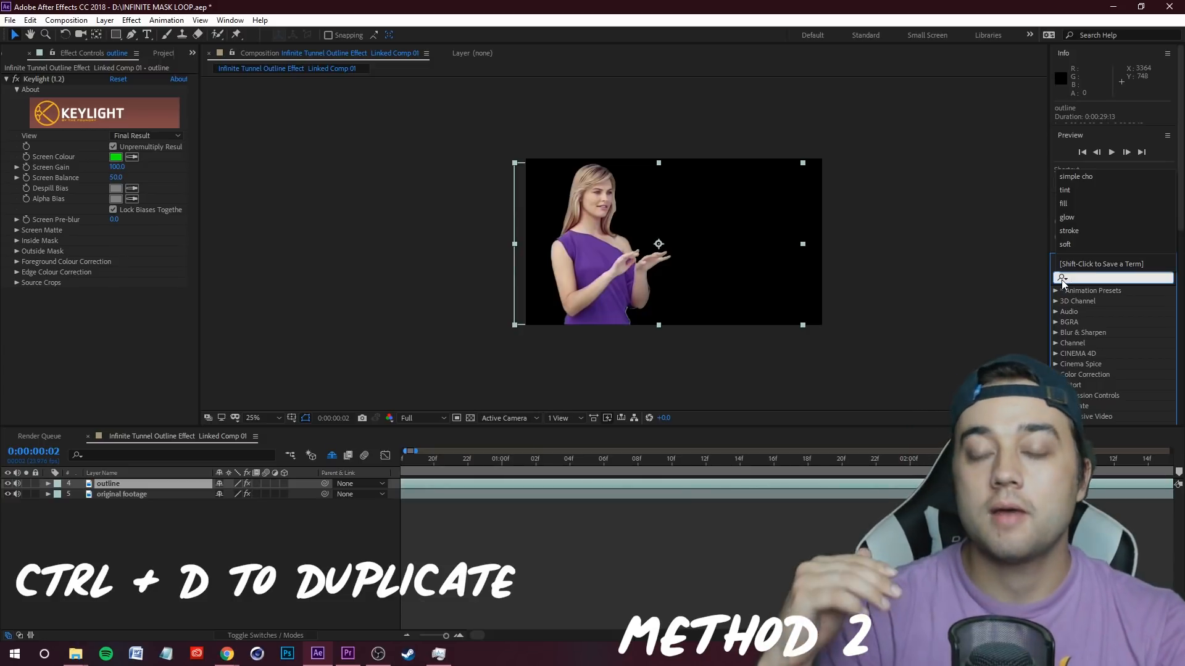
Step: Apply the Tint effect to the outline layer and map both its black and white to bright green (42FF00)
type("tint")
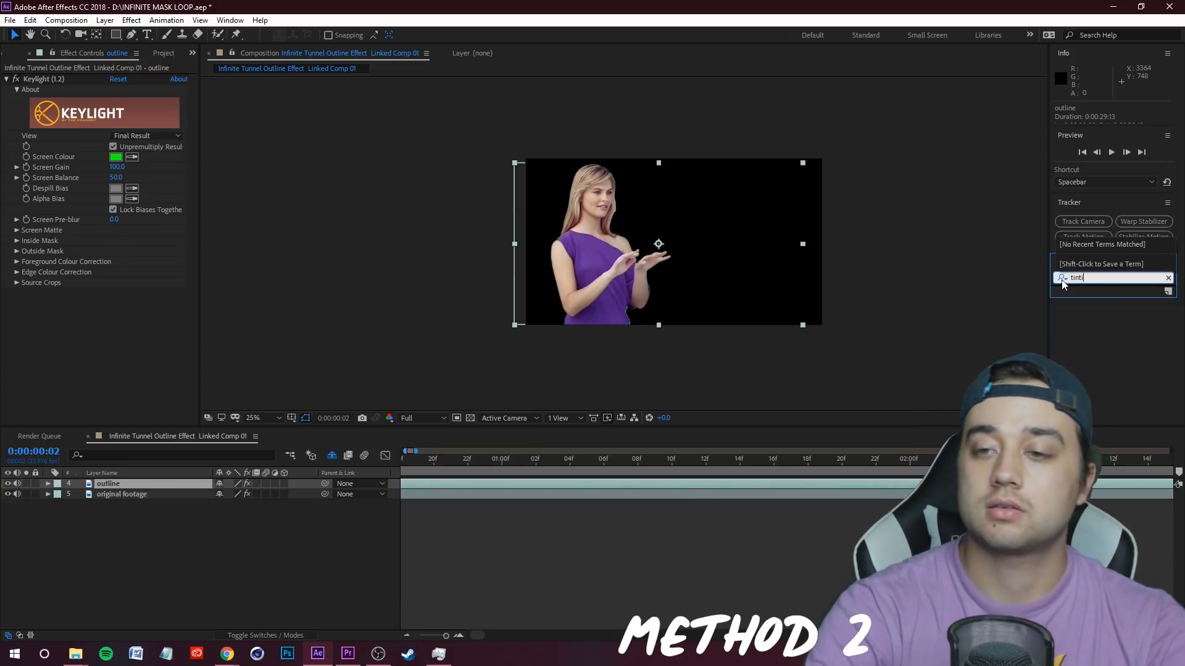
left_click_drag(1097, 332, 125, 492)
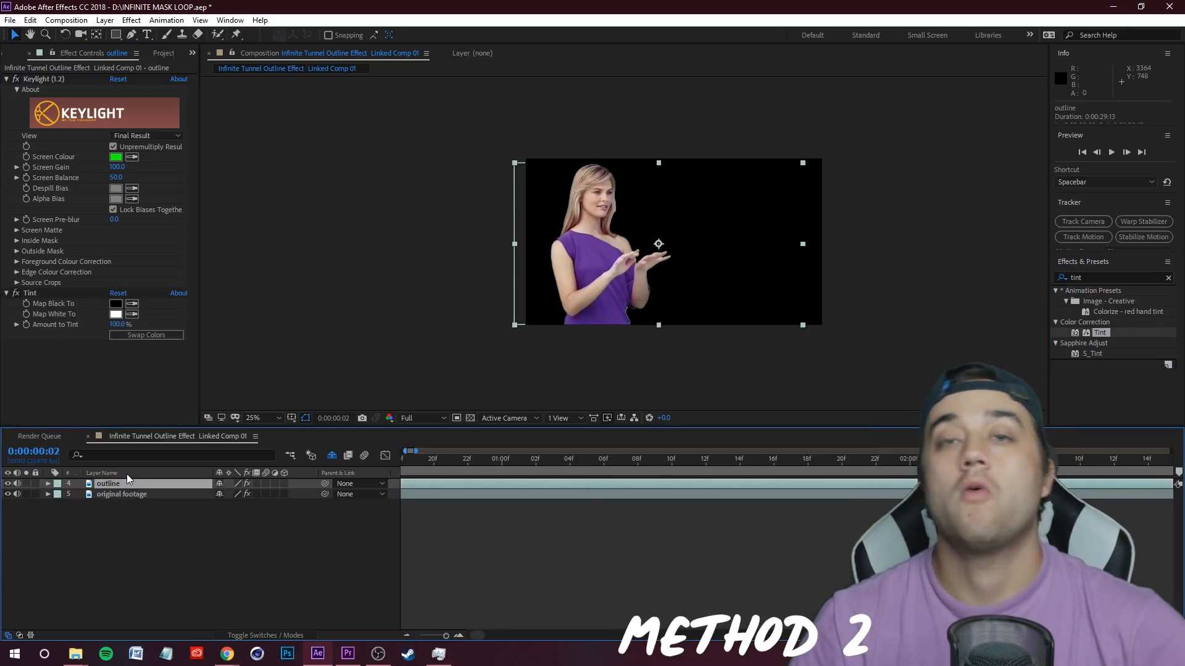
left_click(117, 305)
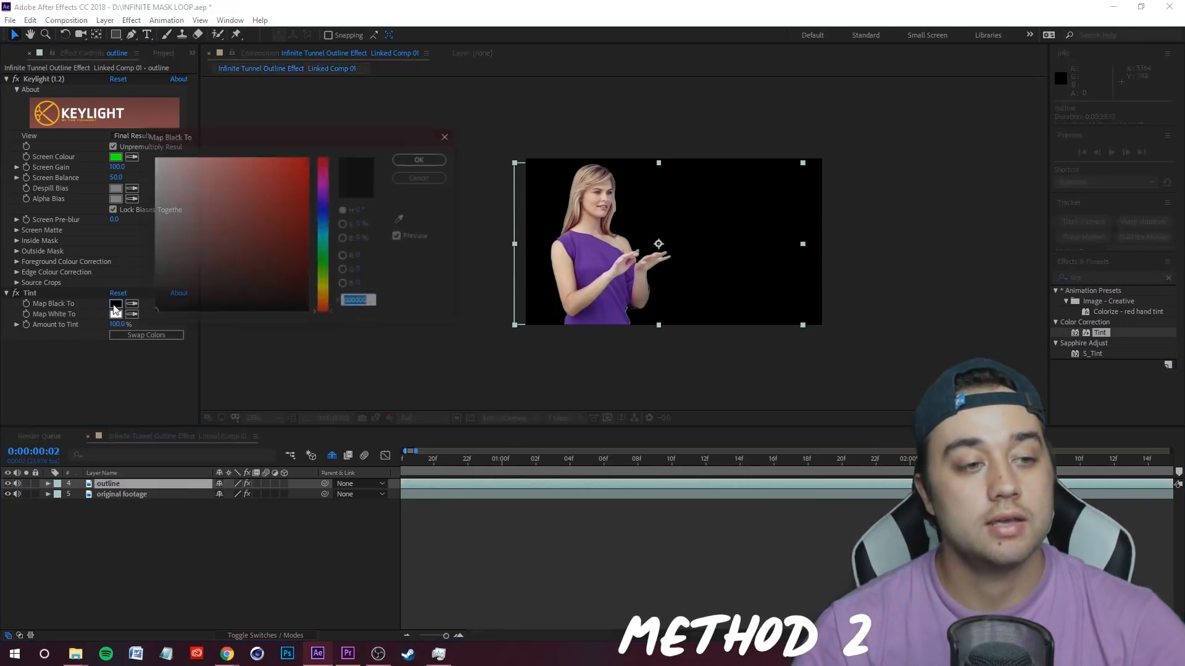
left_click(327, 268)
left_click_drag(300, 243, 473, 81)
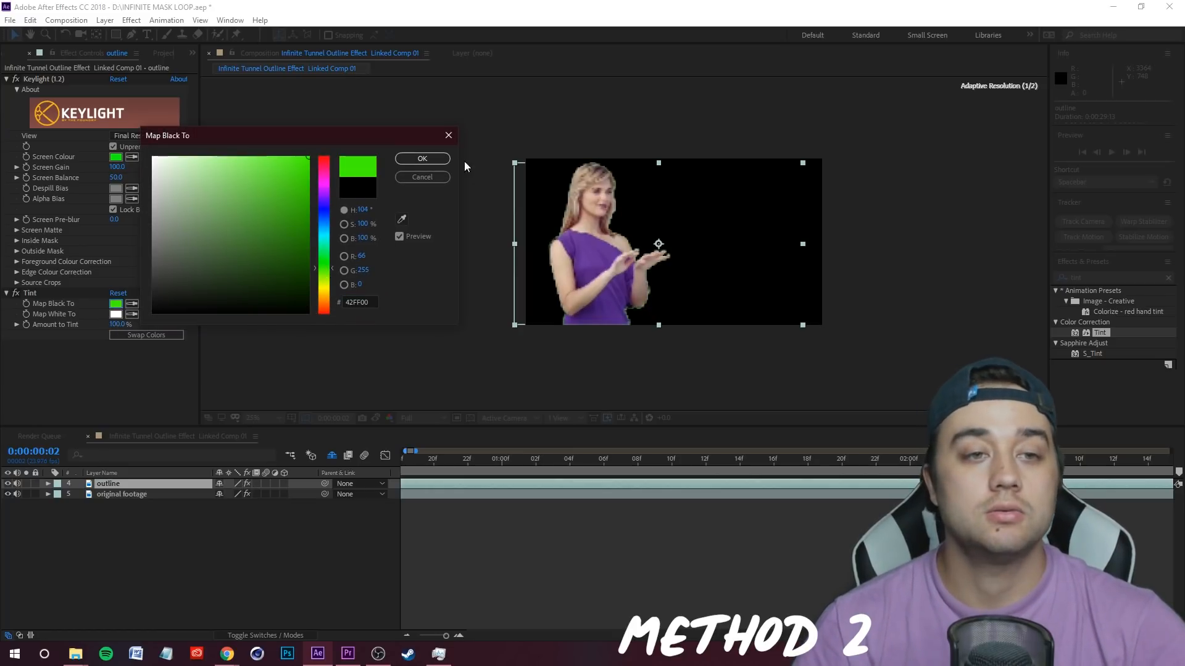
left_click(425, 160)
left_click(116, 315)
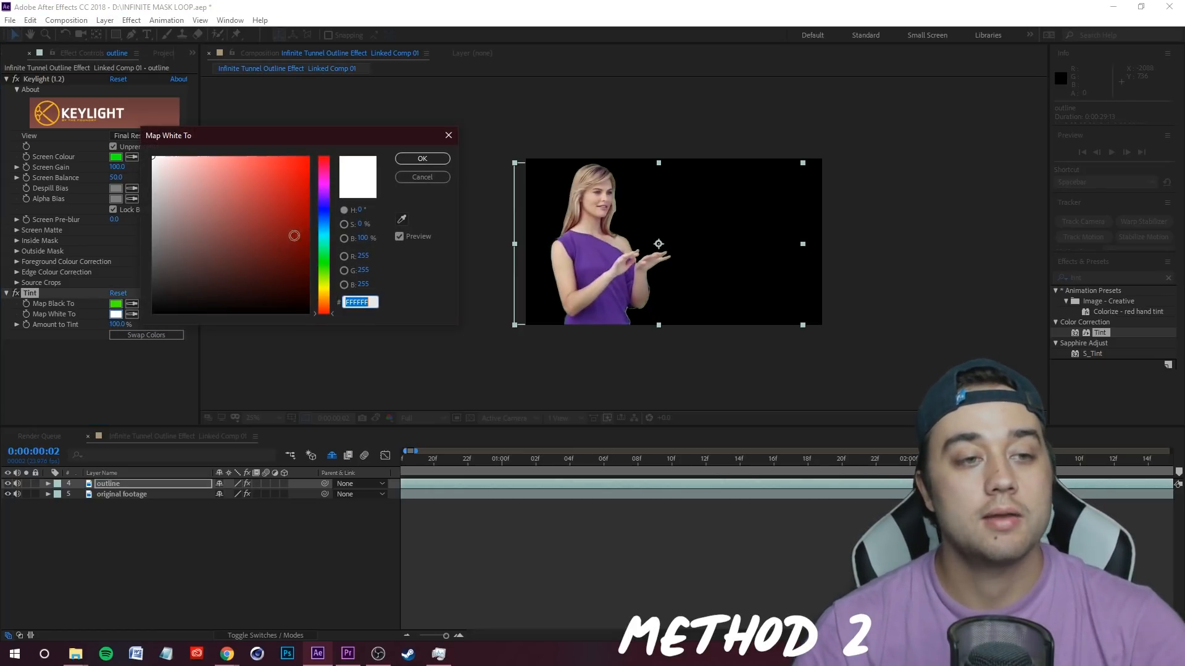
left_click(326, 268)
left_click(423, 177)
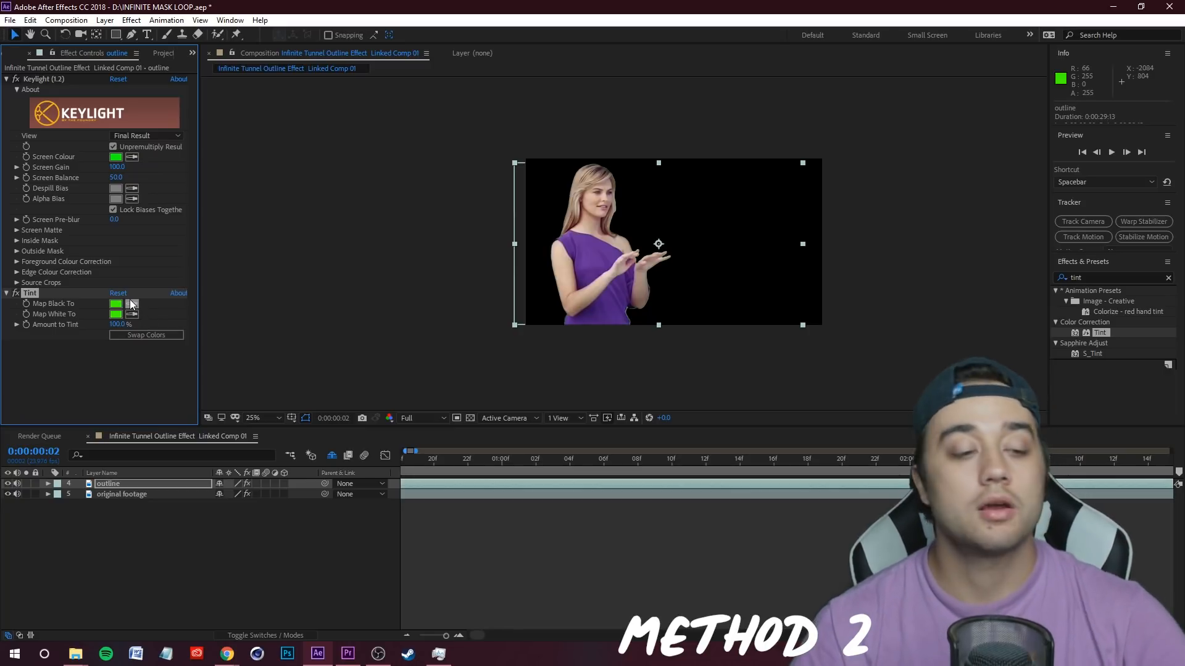
Step: Move the outline layer beneath the original footage layer
left_click(133, 485)
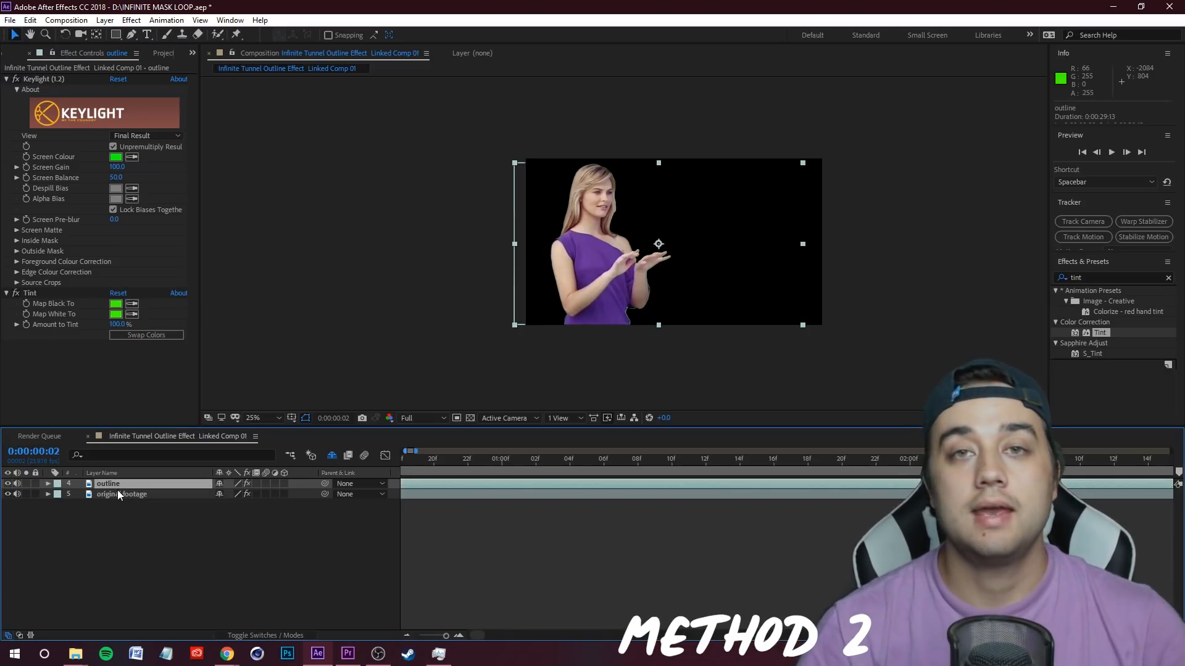
mouse_move(117, 488)
left_mouse_down()
mouse_move(146, 501)
mouse_move(108, 499)
left_mouse_up()
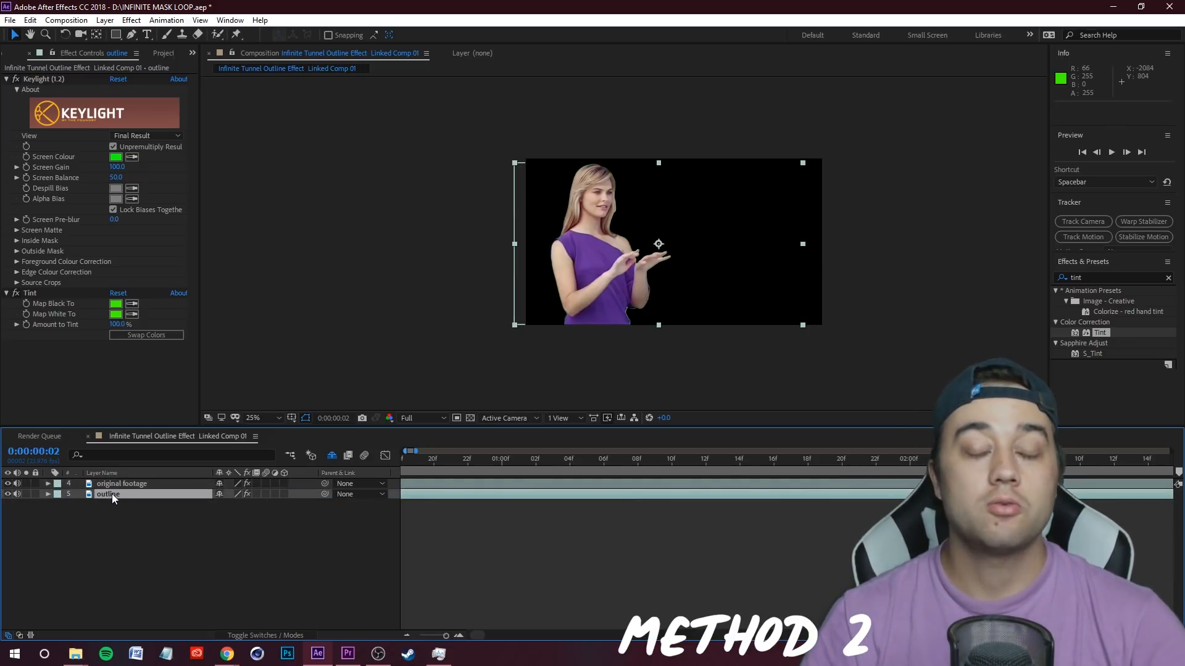
Step: Apply the Simple Choker effect to the outline layer and set its Choke Matte to -47.50
key("ctrl+f")
type("simple chocke")
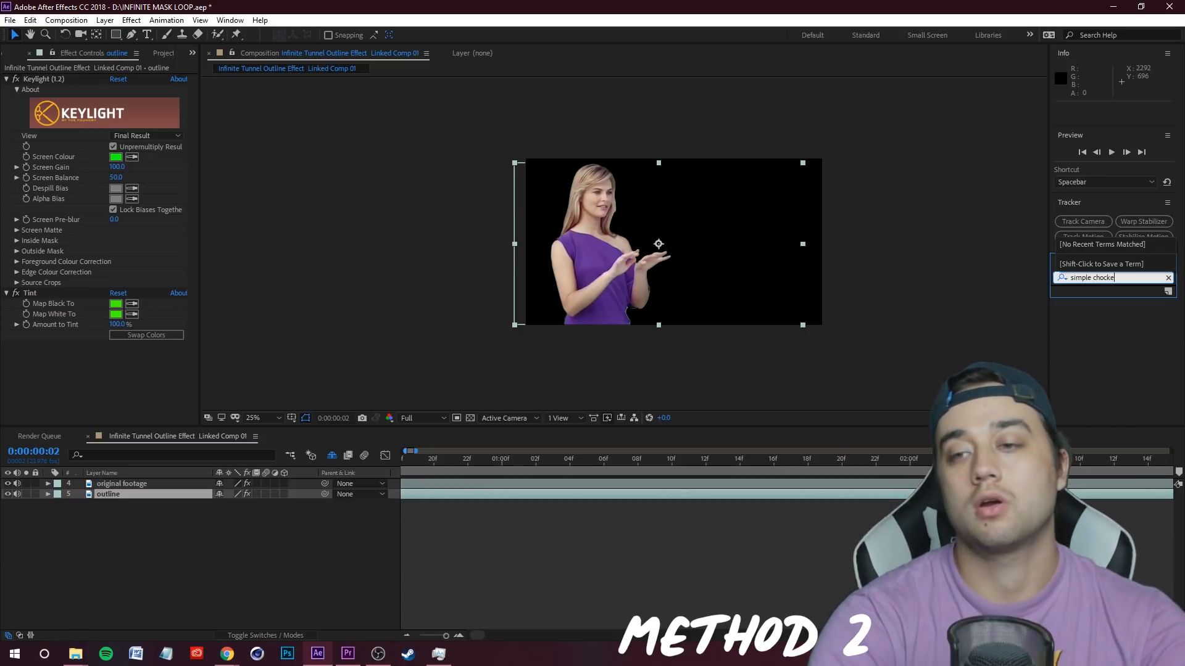
key("BackSpace")
key("BackSpace")
key("BackSpace")
left_click_drag(1104, 301, 138, 499)
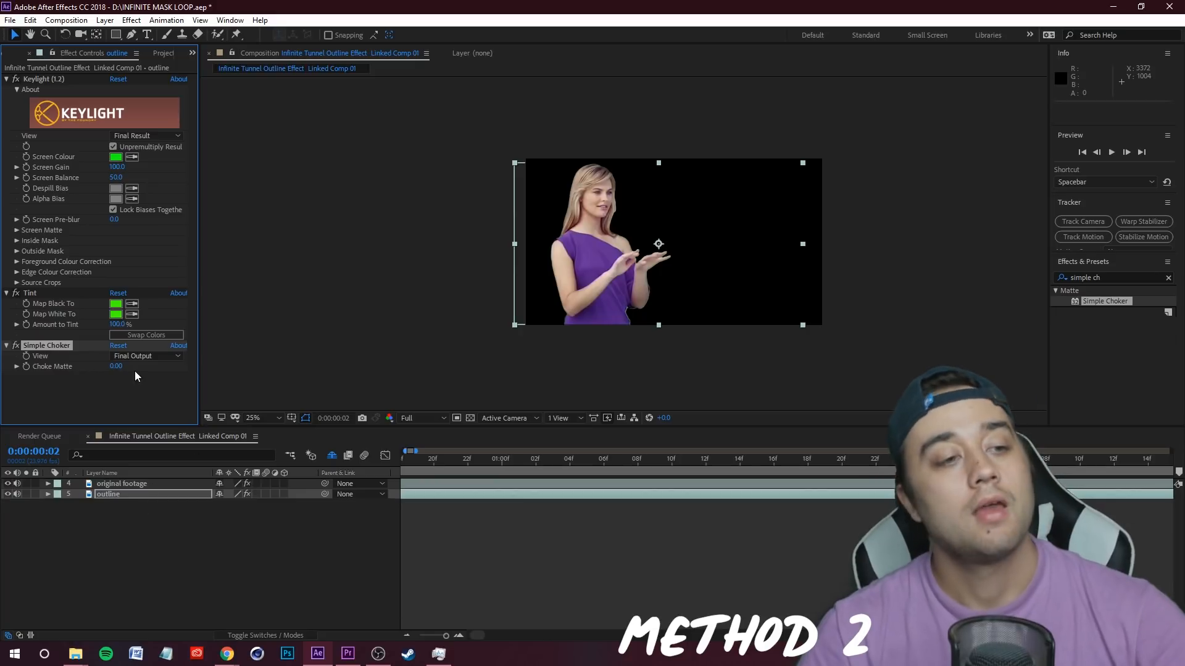
left_click_drag(94, 385, 8, 384)
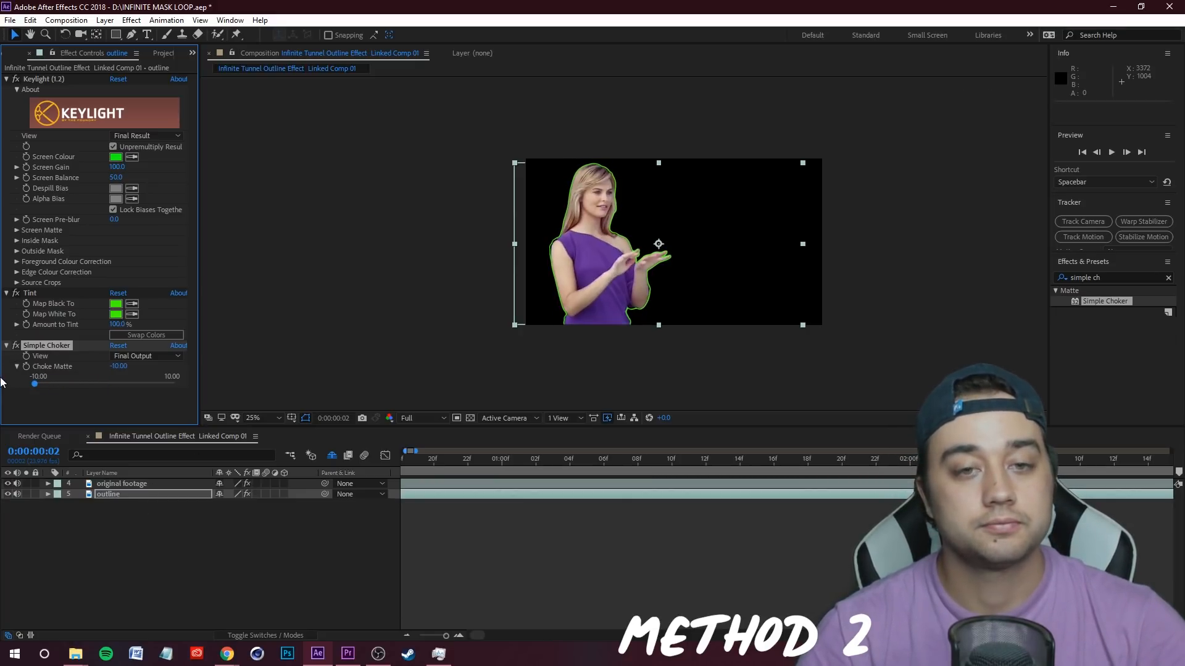
left_click_drag(117, 366, 48, 343)
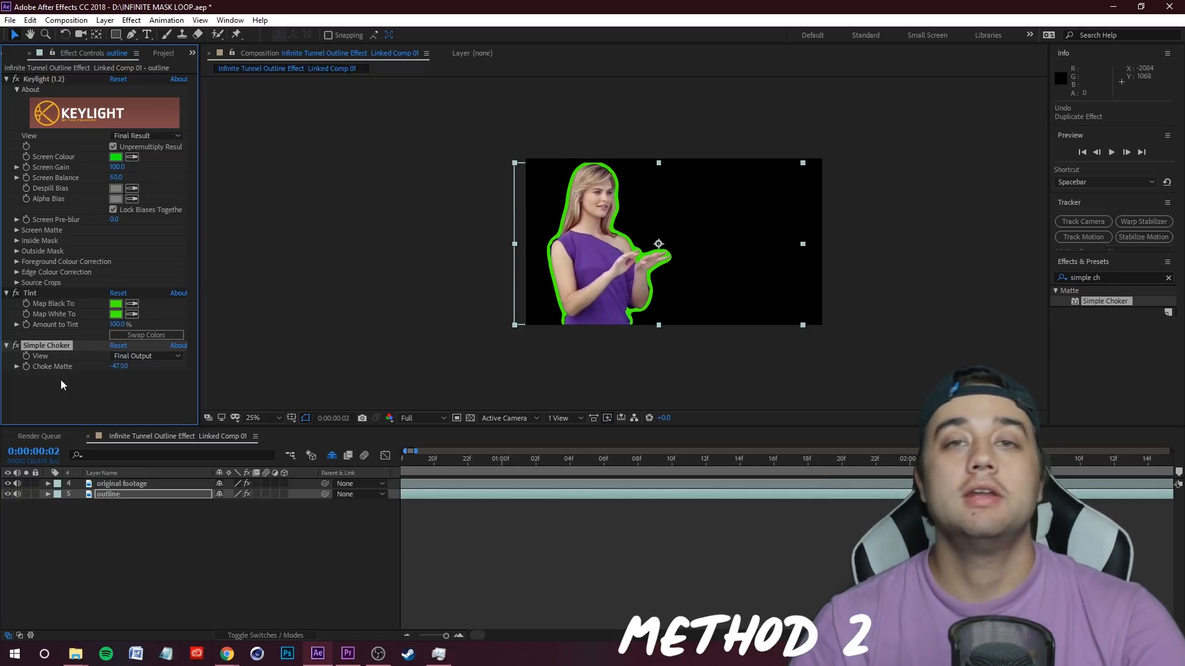
Step: Duplicate the outline layer and place the copy beneath it
left_click(101, 495)
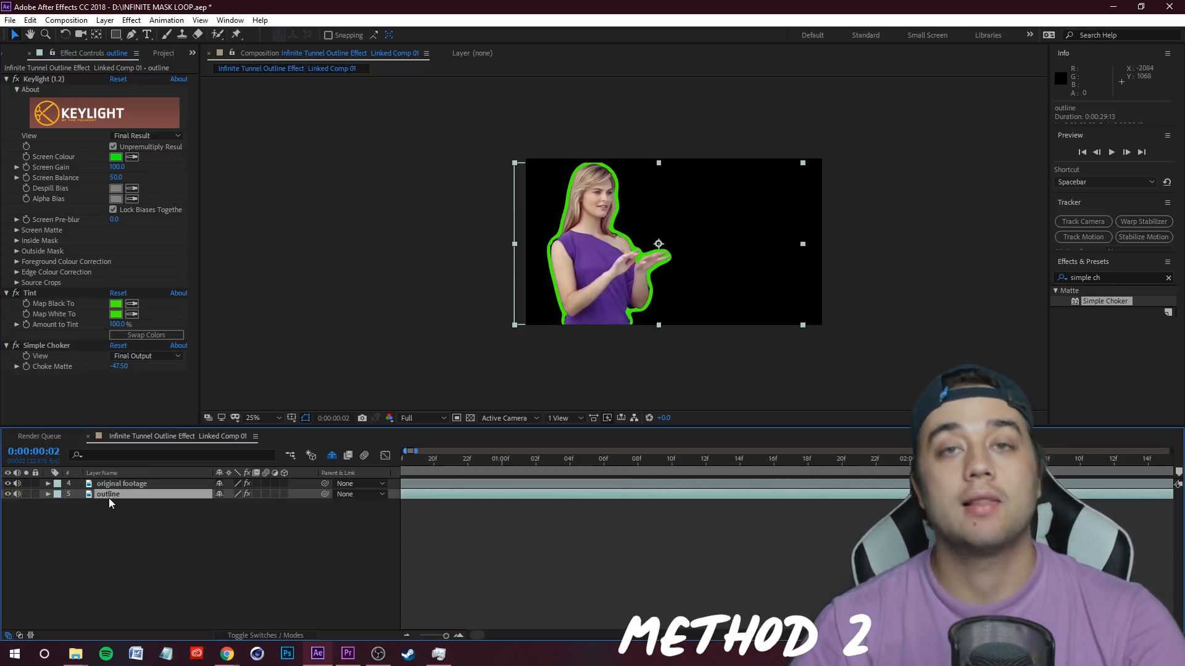
key("ctrl+d")
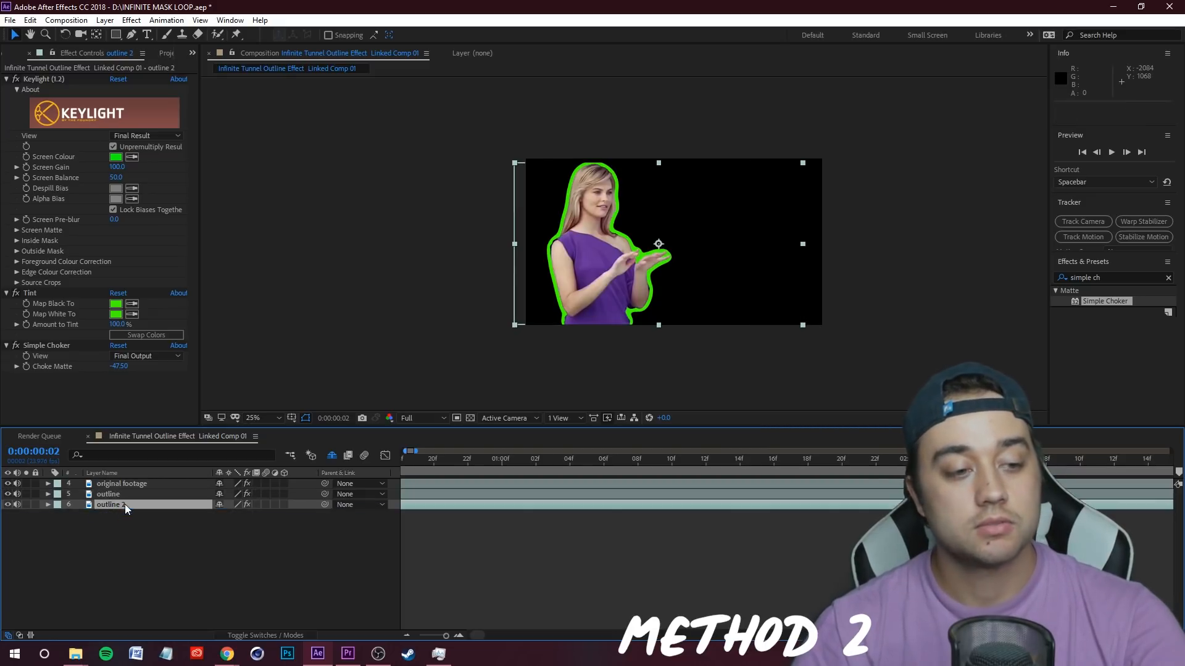
left_click(122, 507)
Step: Set both Tint colours of the outline 2 layer to cyan (00FCFF) and duplicate its Simple Choker effect
left_click(115, 304)
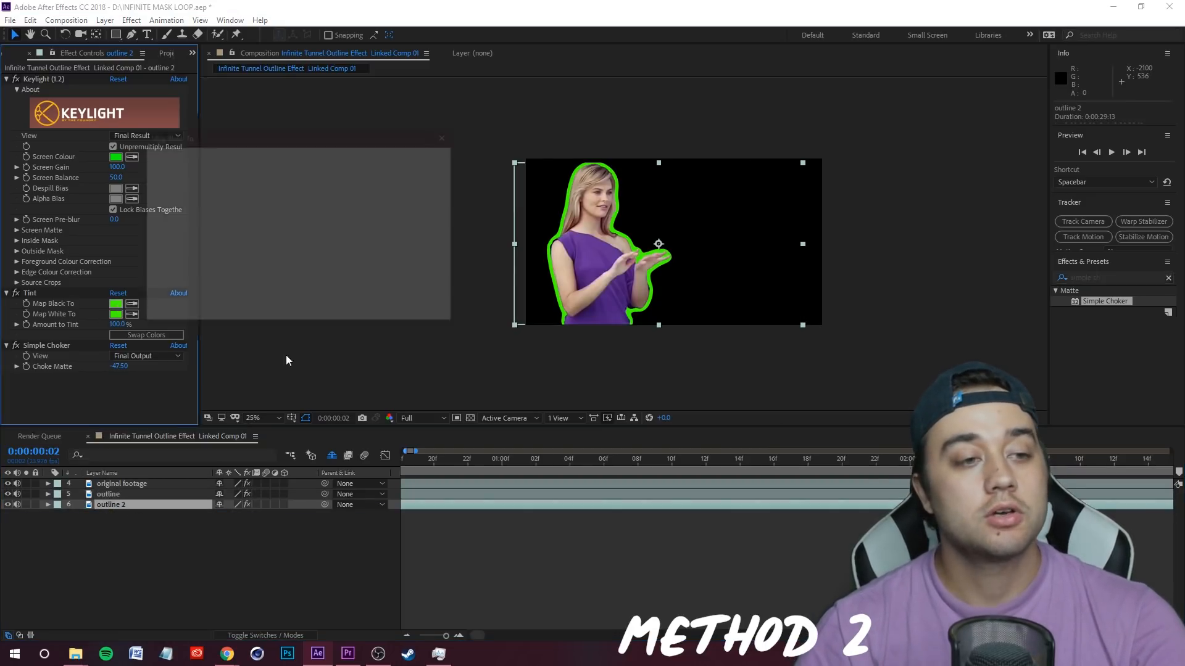
left_click(329, 236)
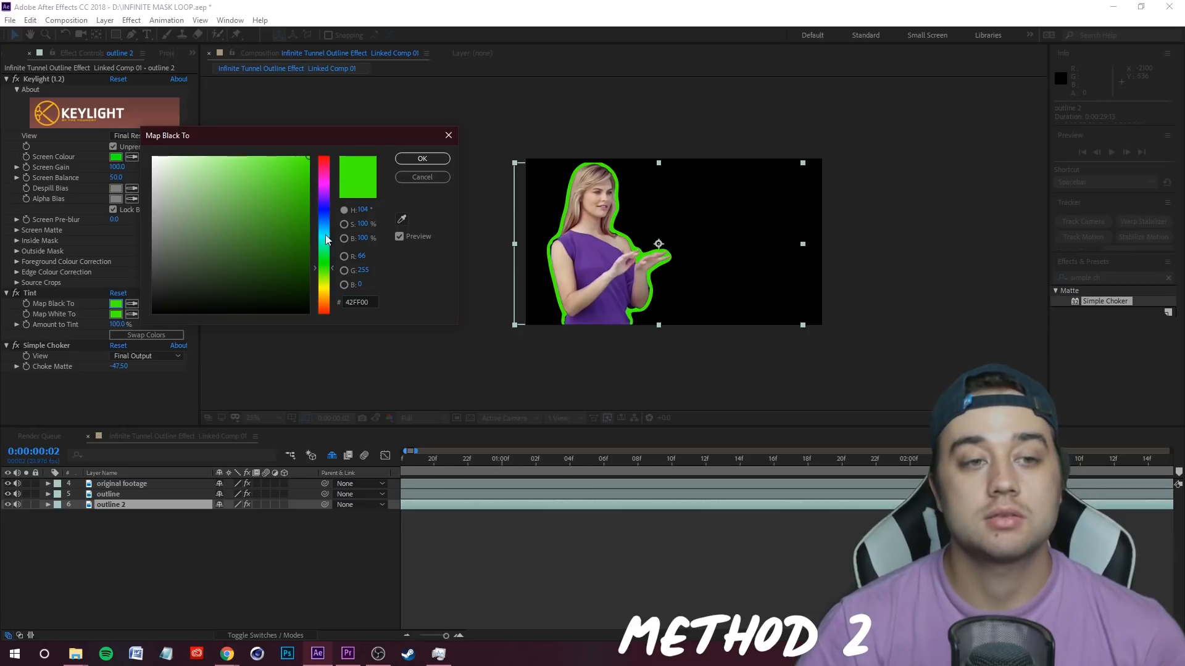
left_click(422, 159)
left_click(132, 314)
left_click(116, 304)
left_click(45, 346)
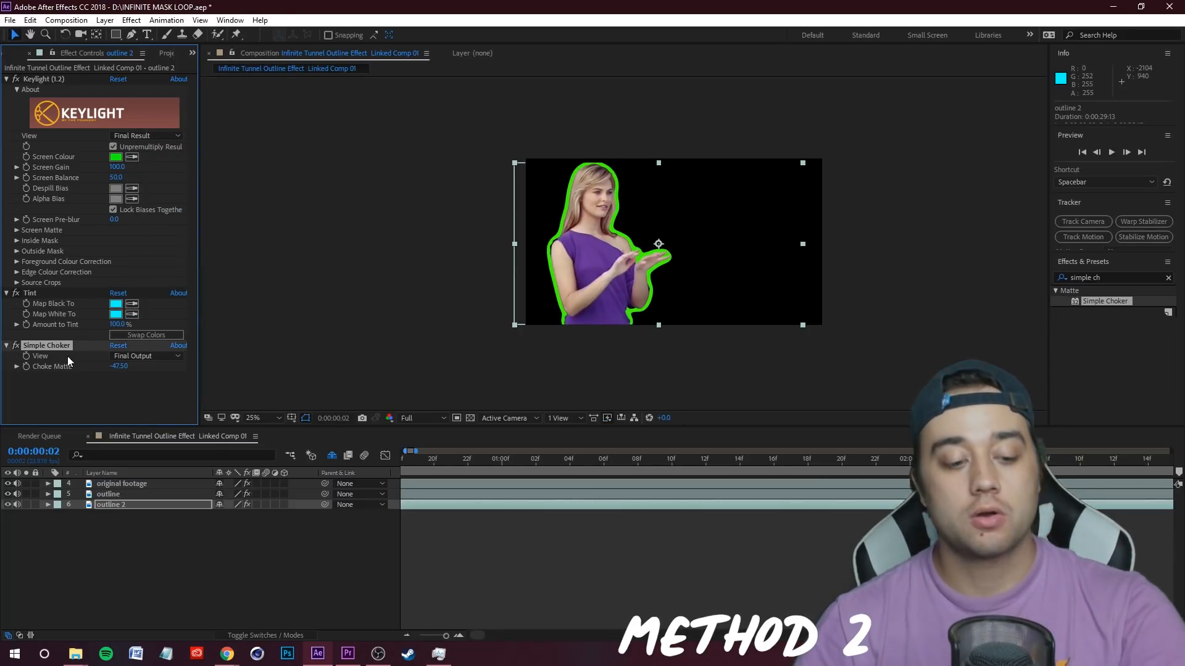
key("ctrl+d")
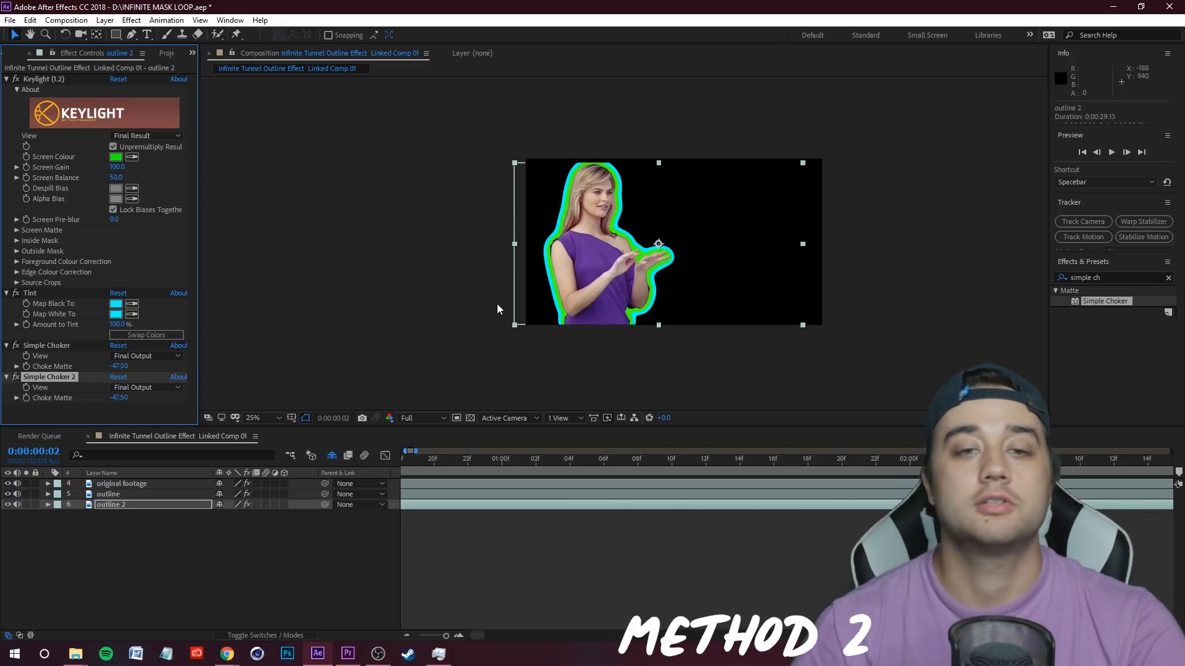
Step: Duplicate the outline 2 layer beneath itself and set both Tint colours of the copy to magenta (FF00F0)
left_click(130, 506)
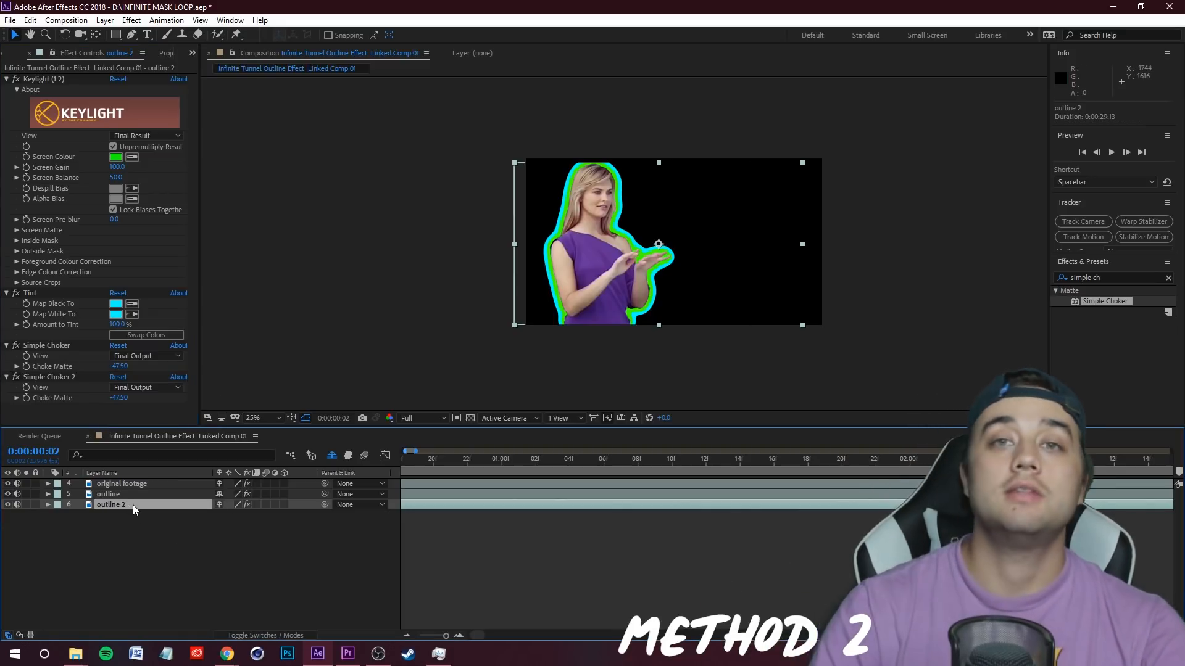
key("ctrl+d")
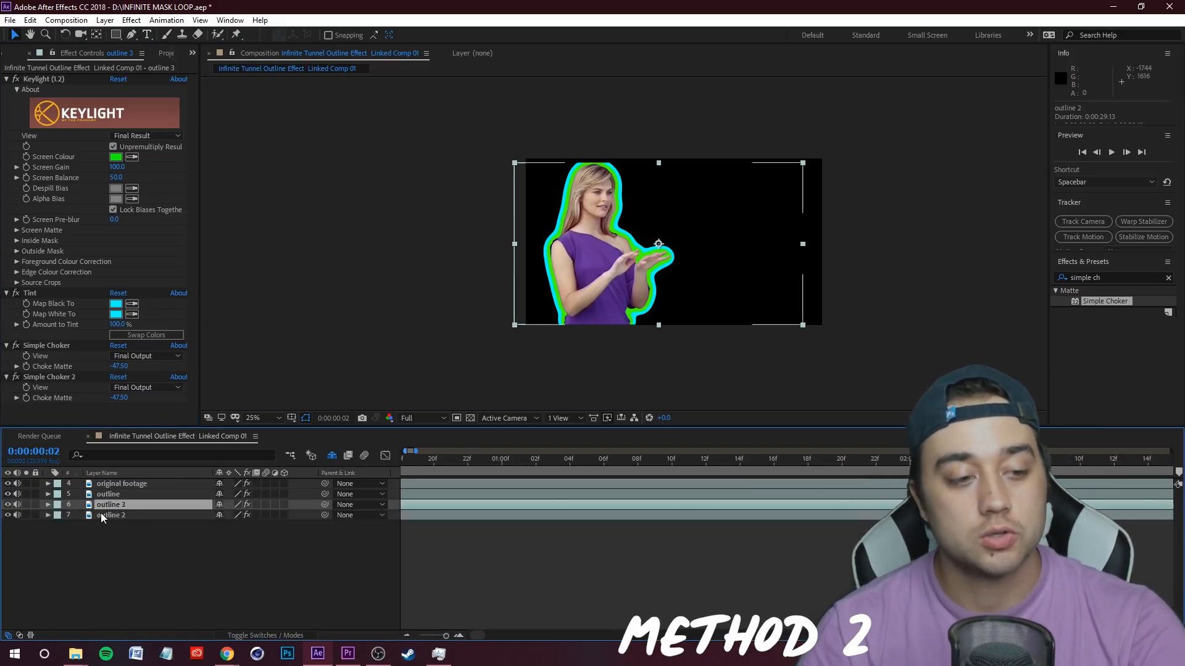
left_click(120, 307)
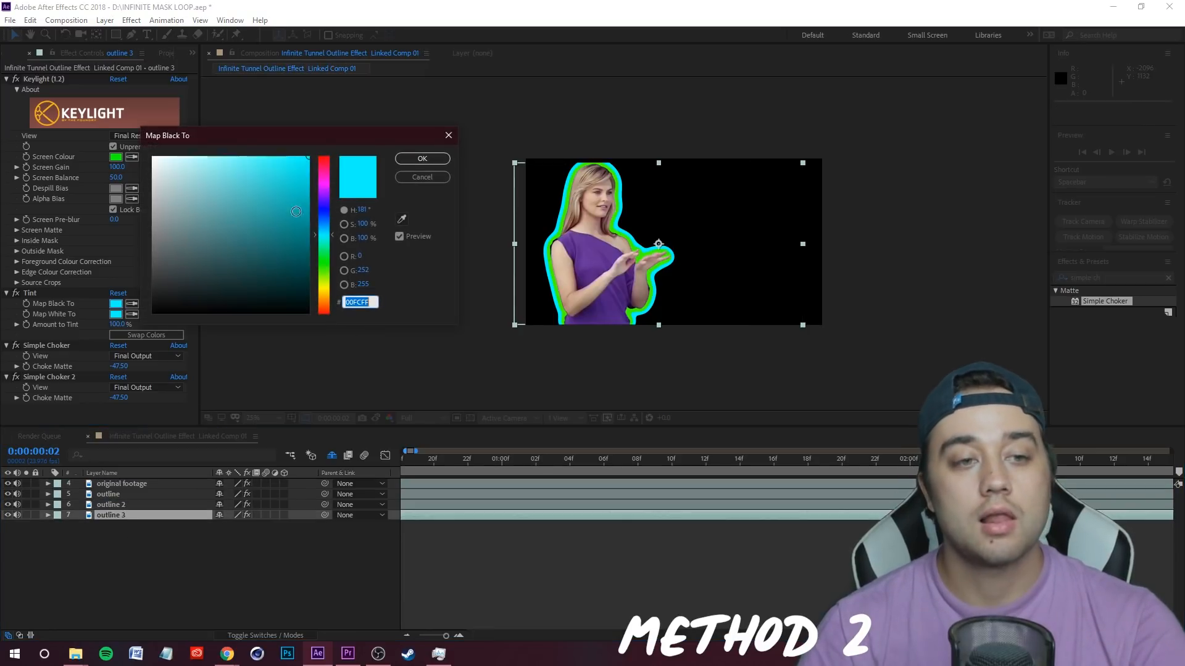
left_click(325, 188)
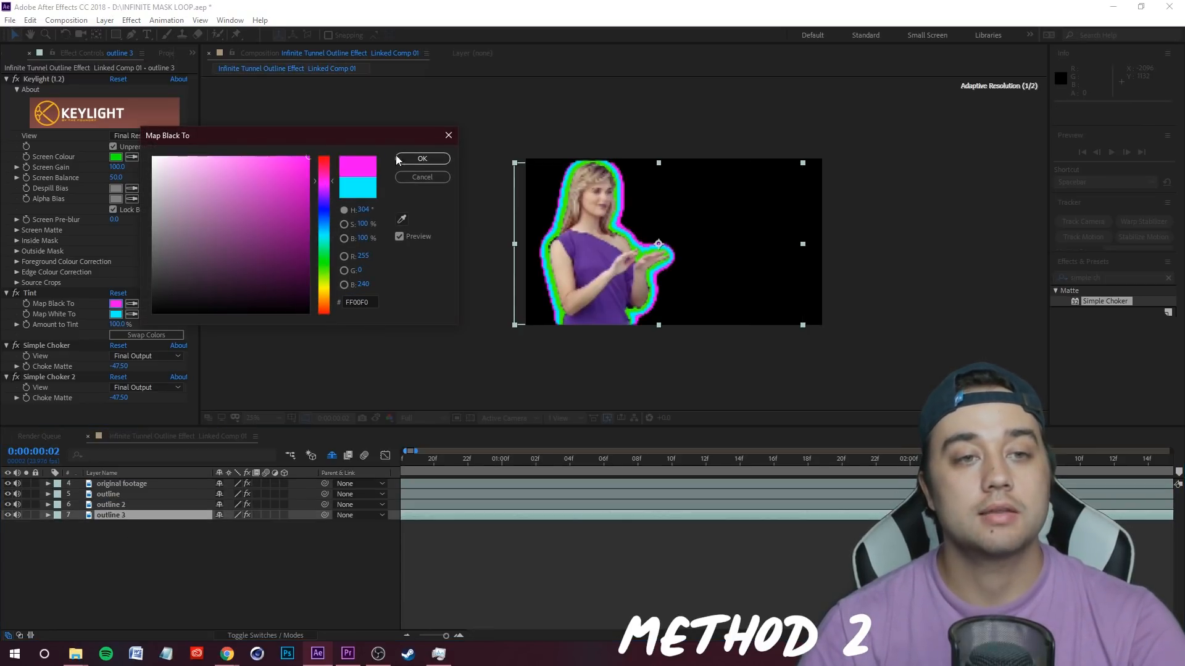
left_click(399, 159)
left_click(133, 314)
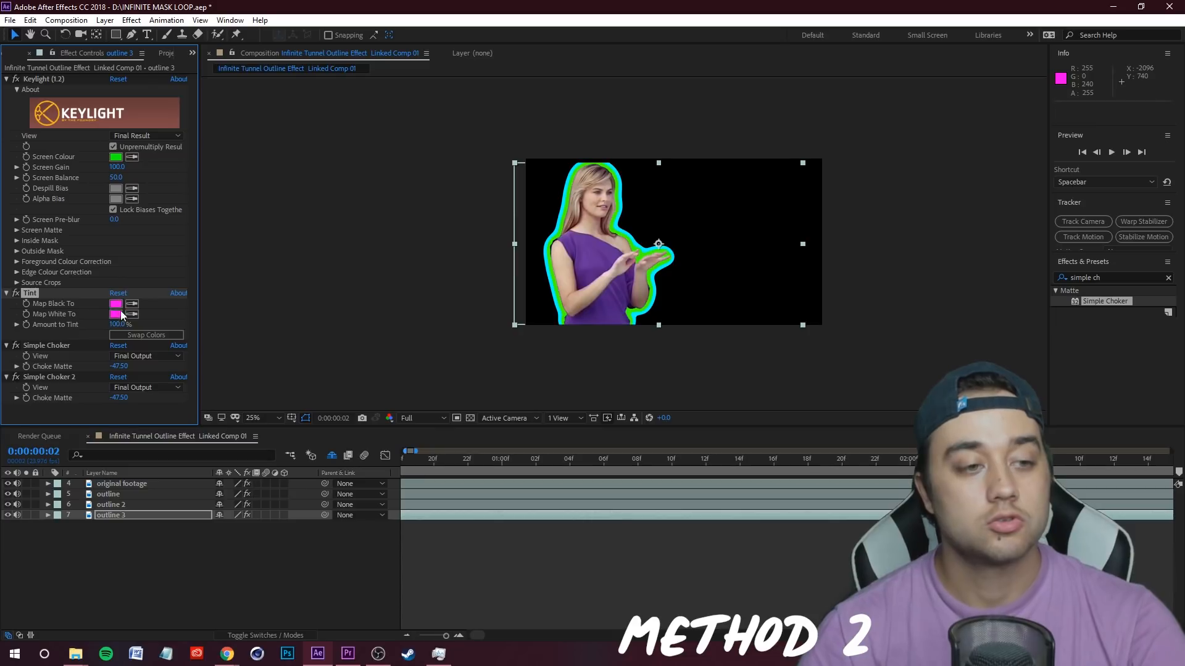
Step: Duplicate the Simple Choker effect on the outline 3 layer and set the copy's Choke Matte to -60.10
left_click(123, 345)
key("ctrl+d")
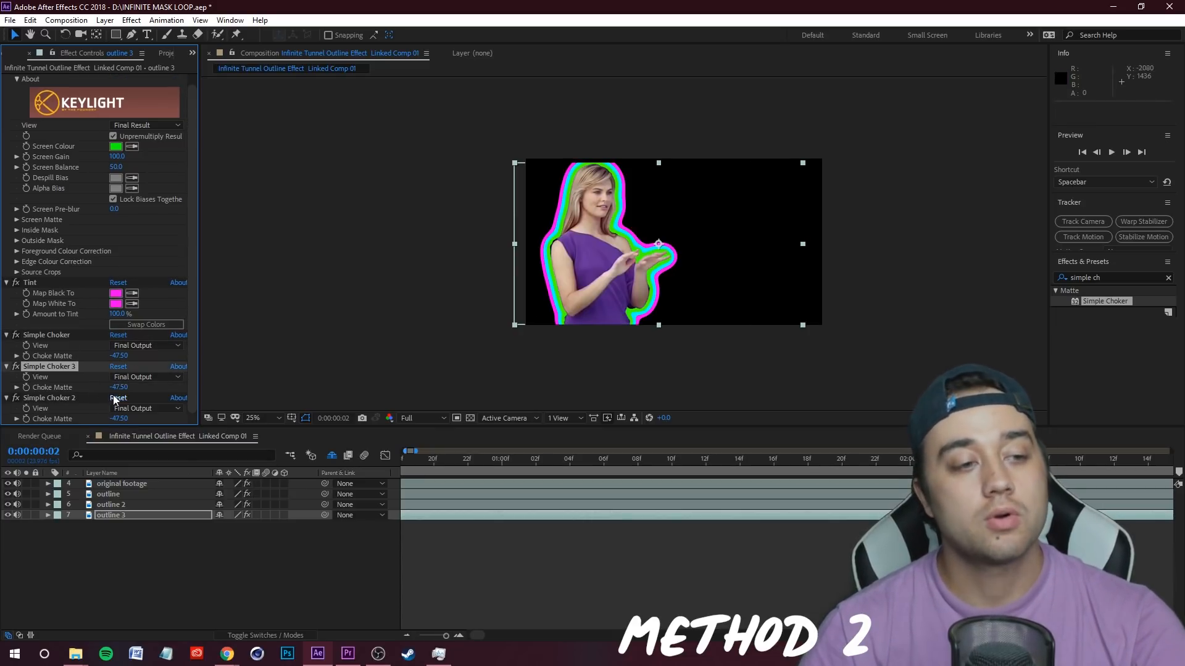
left_click_drag(117, 390, 60, 396)
Step: Play back the composition to check the green, cyan and magenta outlines in motion, and return to the start
key("space")
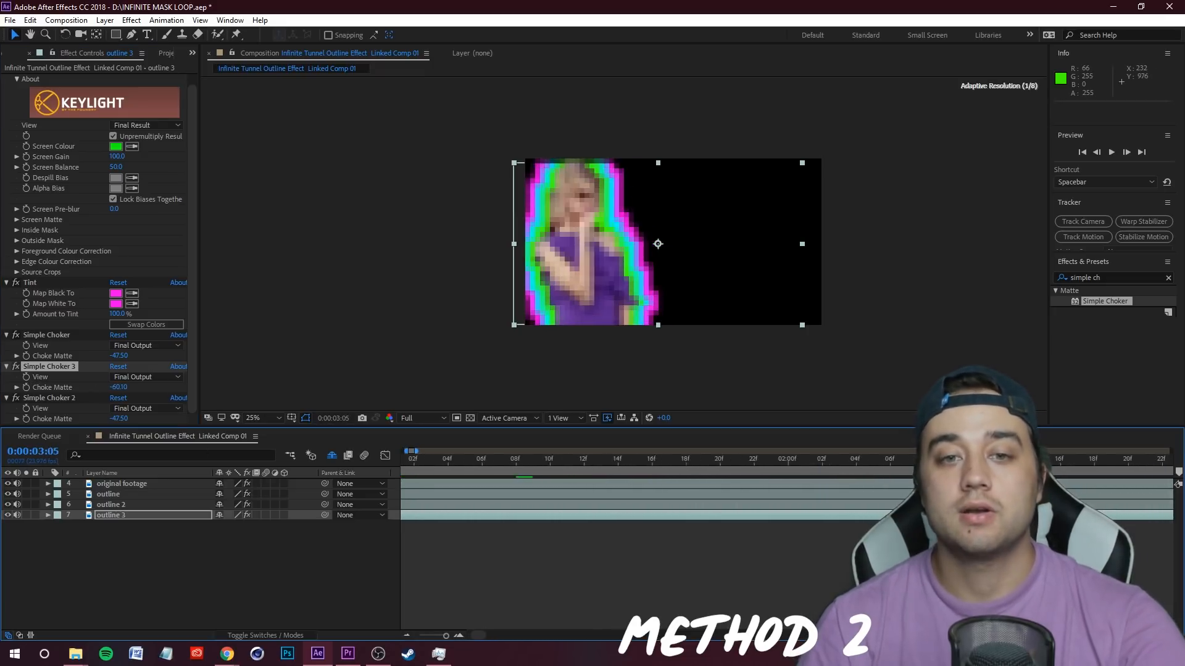
key("comma")
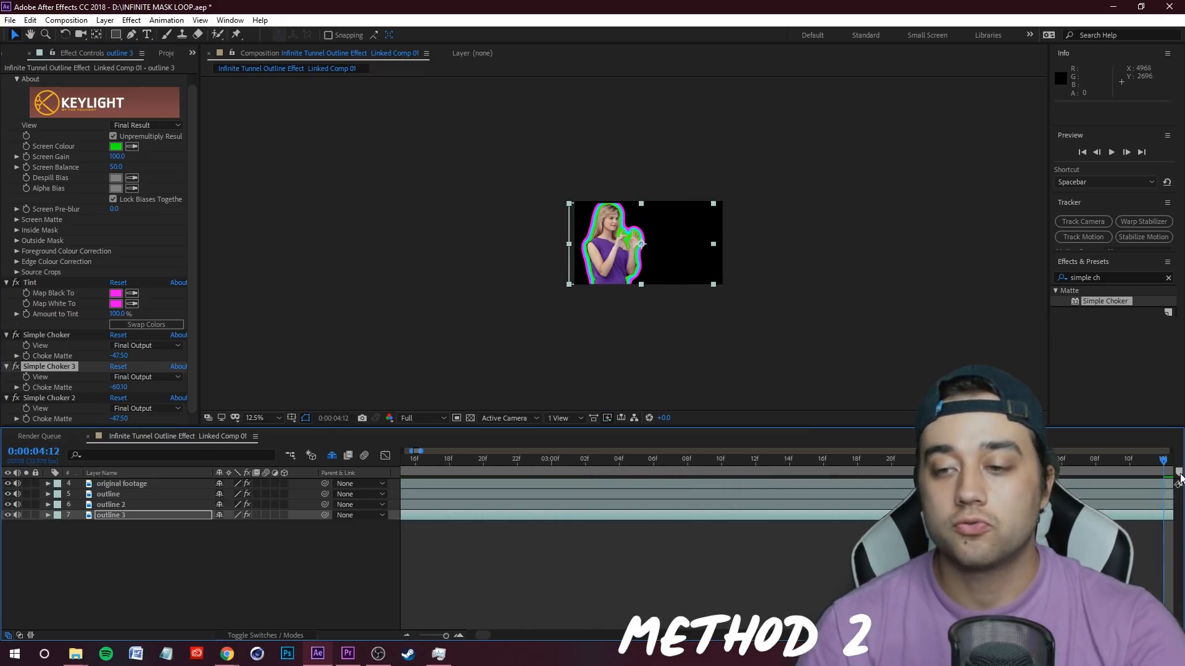
key("space")
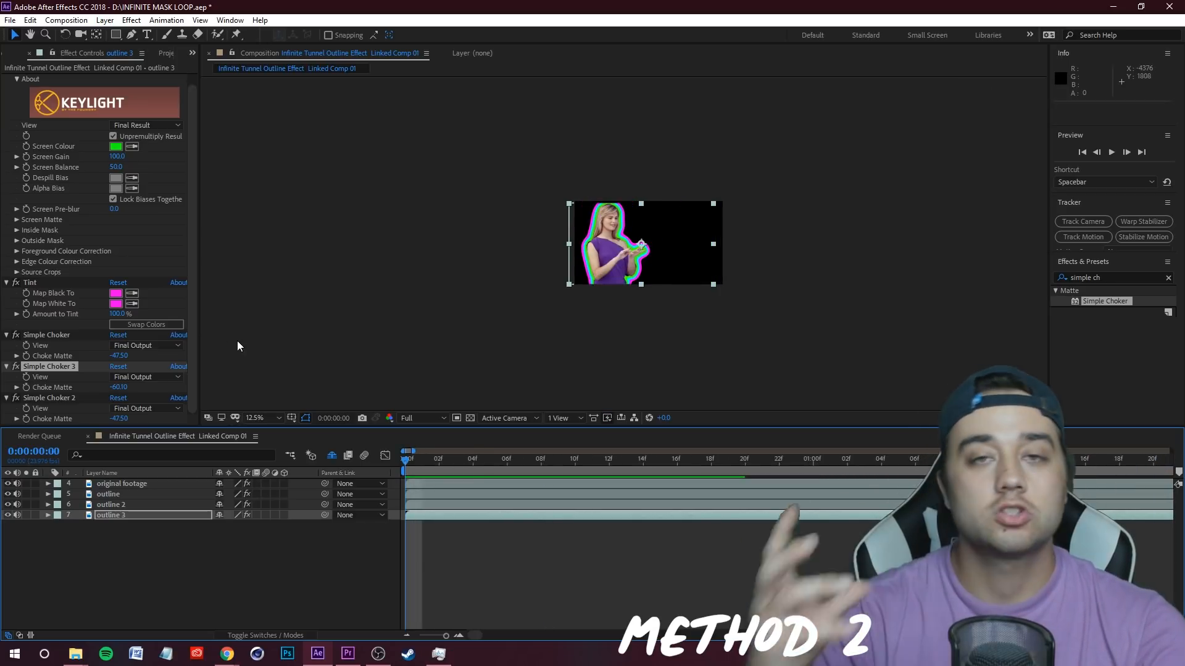
key("space")
key("period")
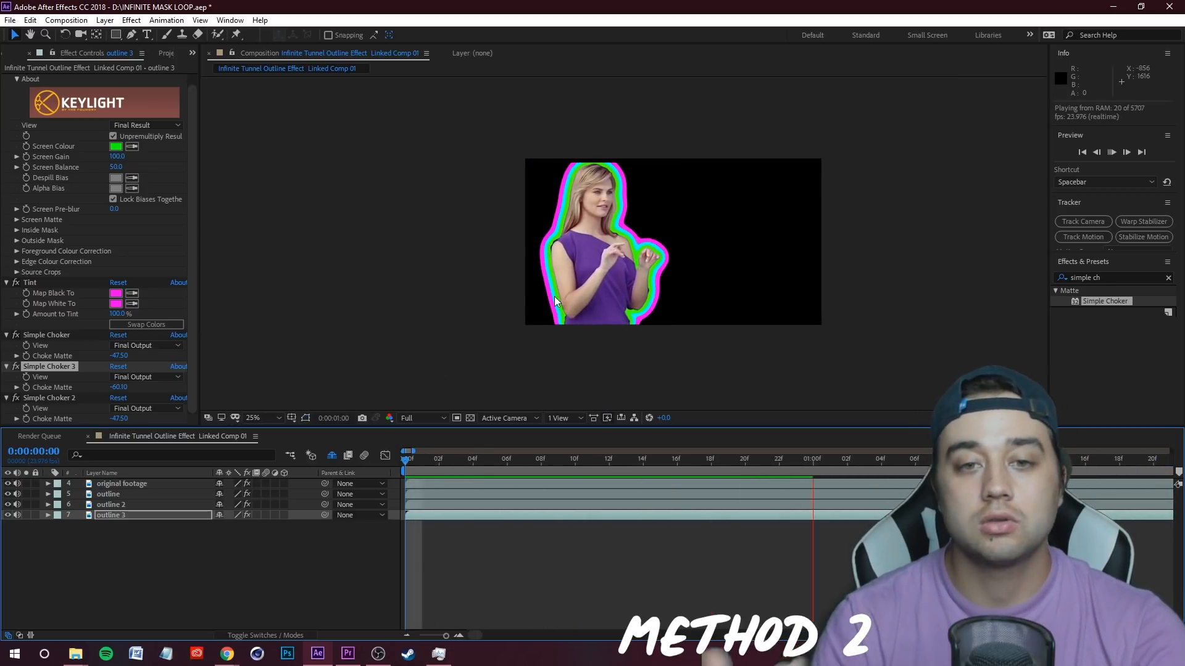
key("space")
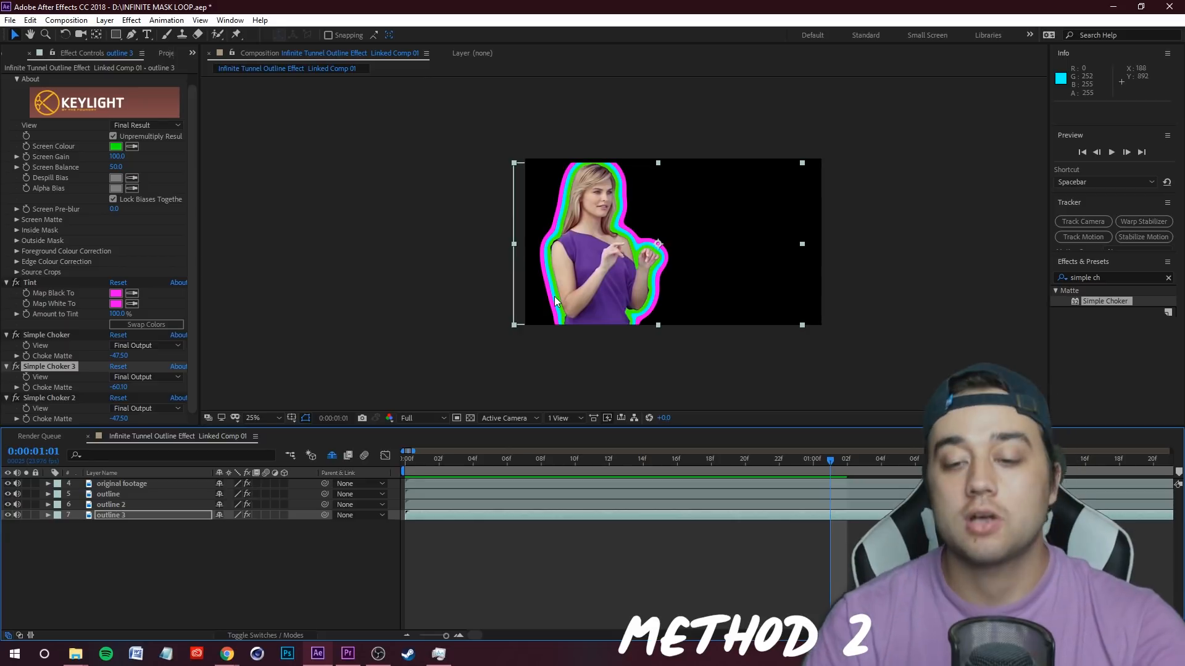
key("Home")
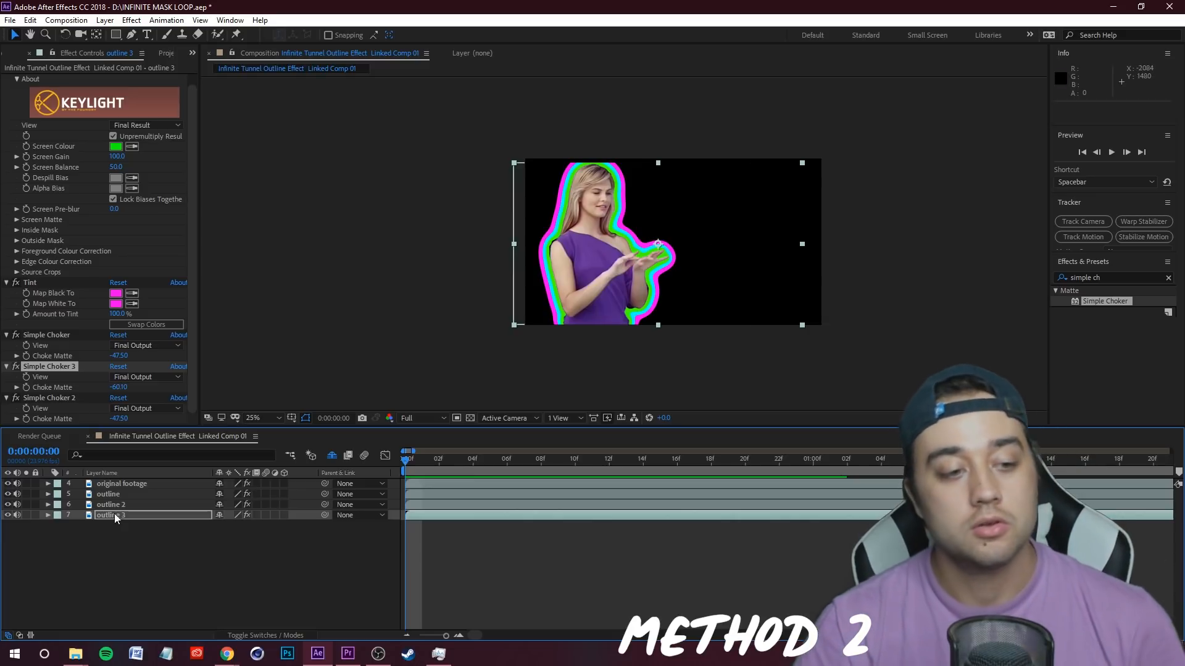
Step: Duplicate the outline 3 layer and turn the copy beneath it into a wider green outline
key("Return")
key("ctrl+d")
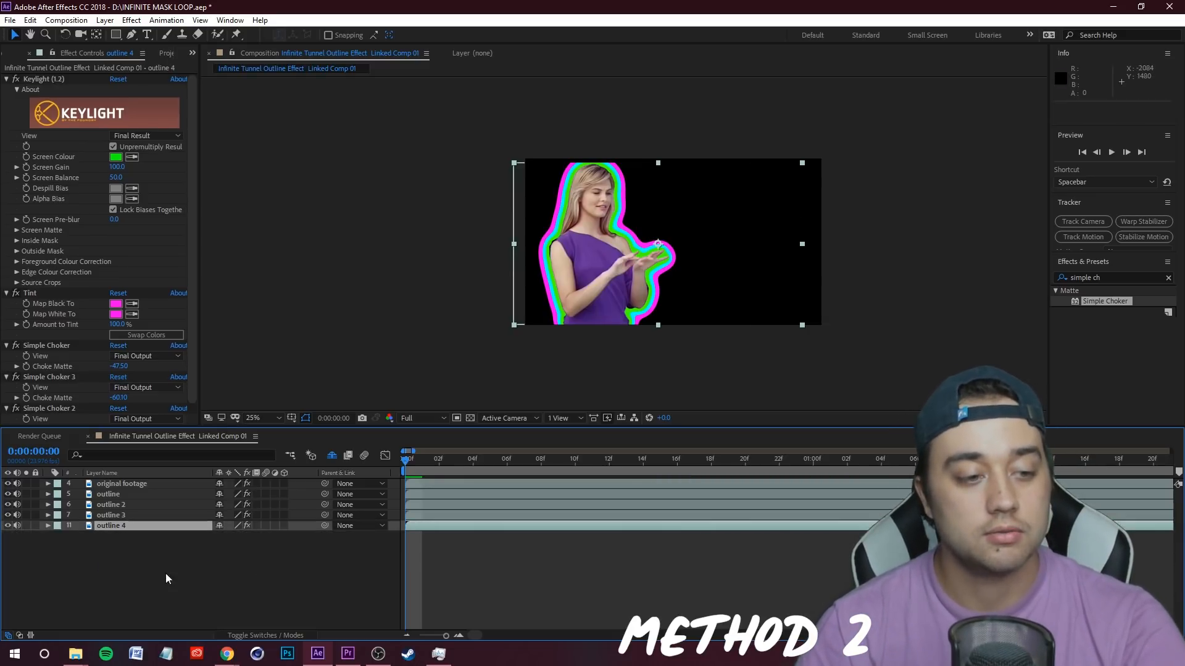
key("ctrl+z")
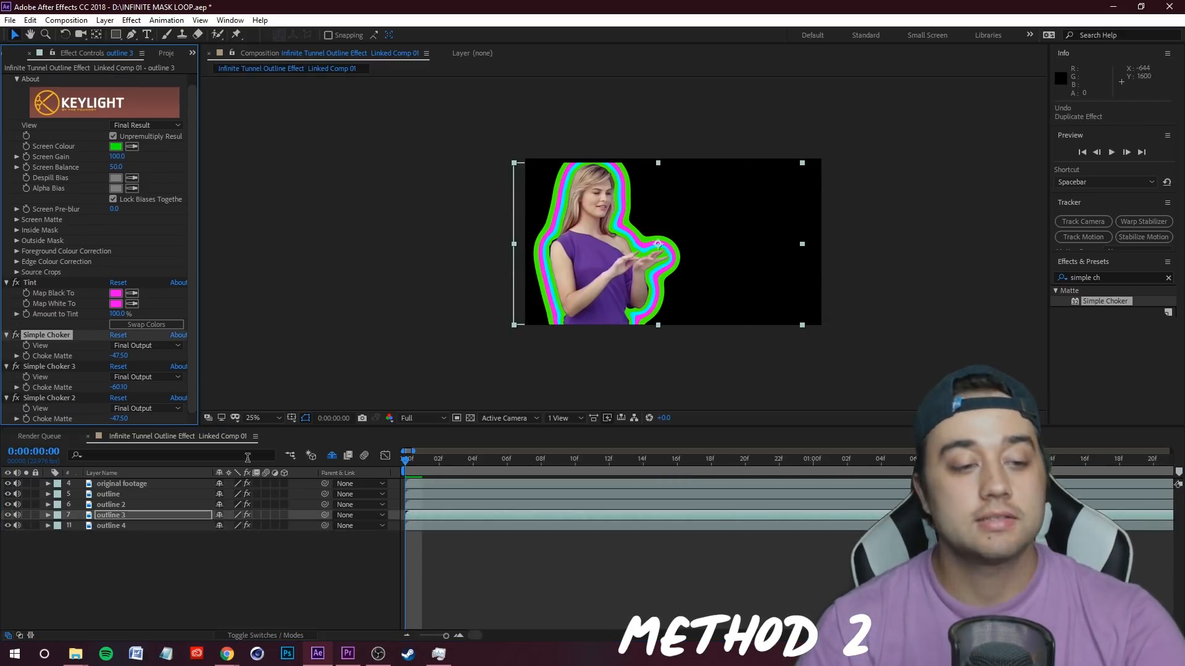
Step: Duplicate the first Simple Choker effect on the outline 3 layer to widen the magenta outline
left_click(113, 518)
left_click(56, 338)
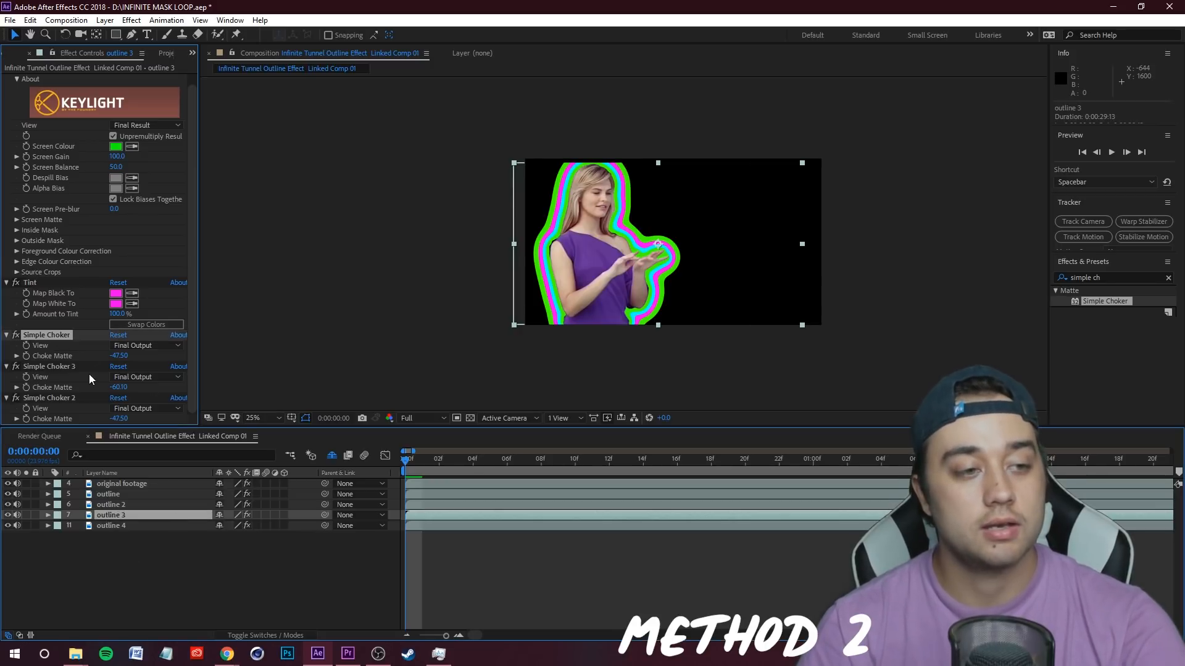
key("ctrl+d")
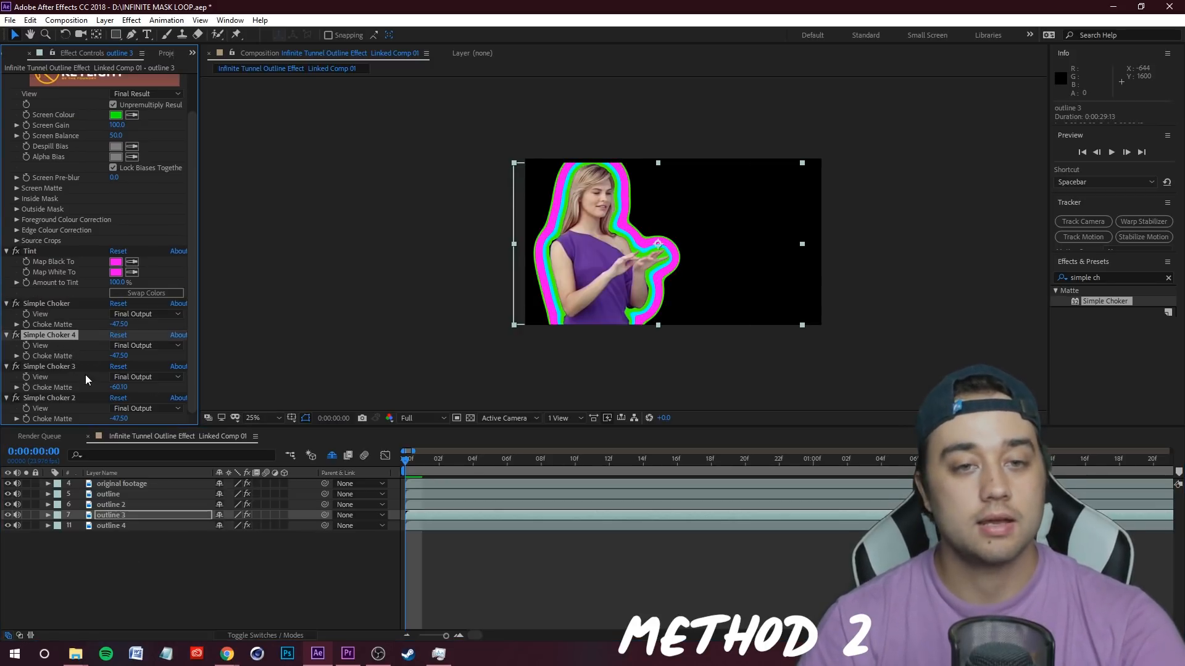
Step: Duplicate the first Simple Choker effect on the outline 2 layer to widen the cyan outline
left_click(115, 505)
left_click(44, 345)
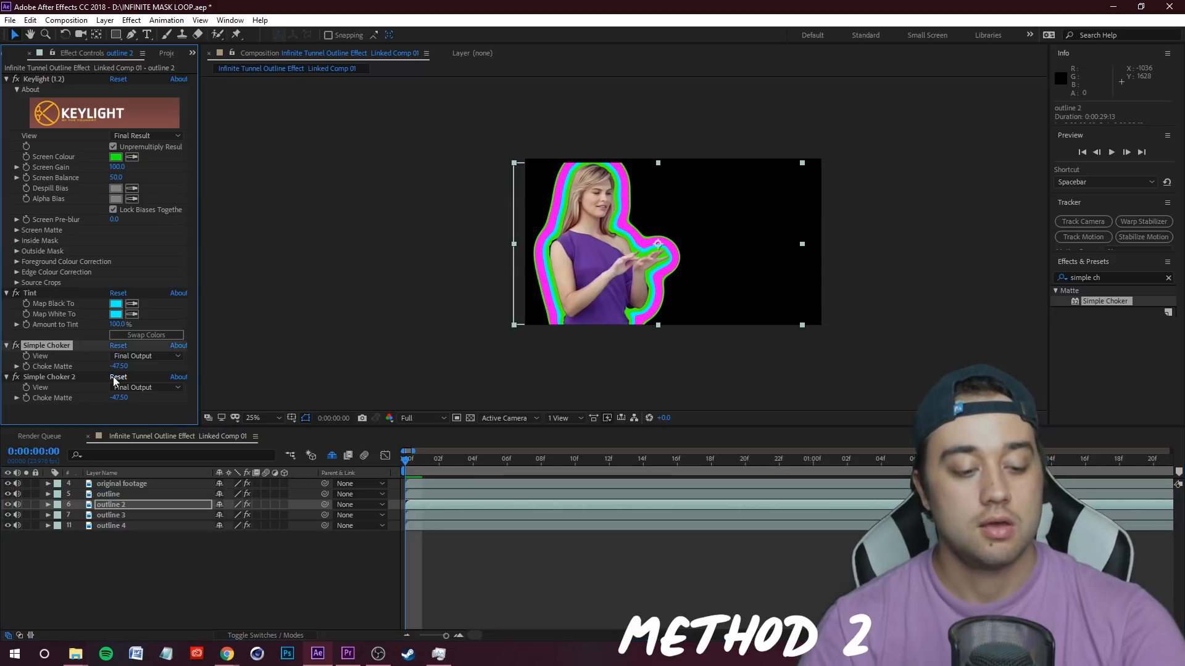
key("ctrl+d")
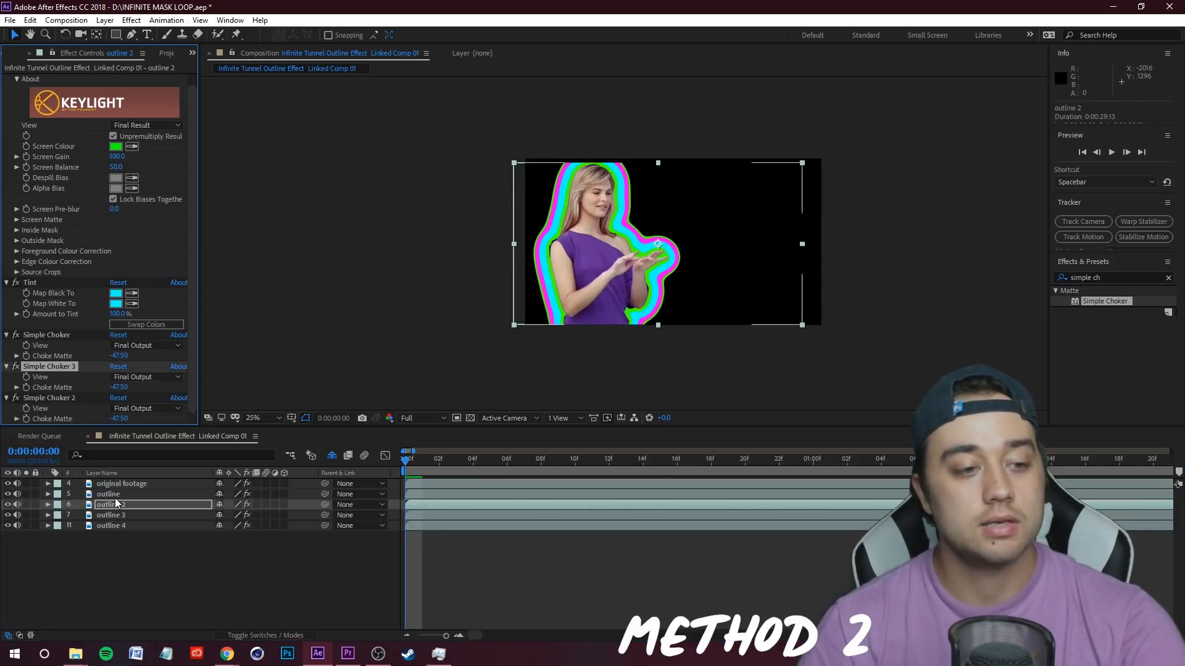
left_click(108, 494)
left_click(47, 346)
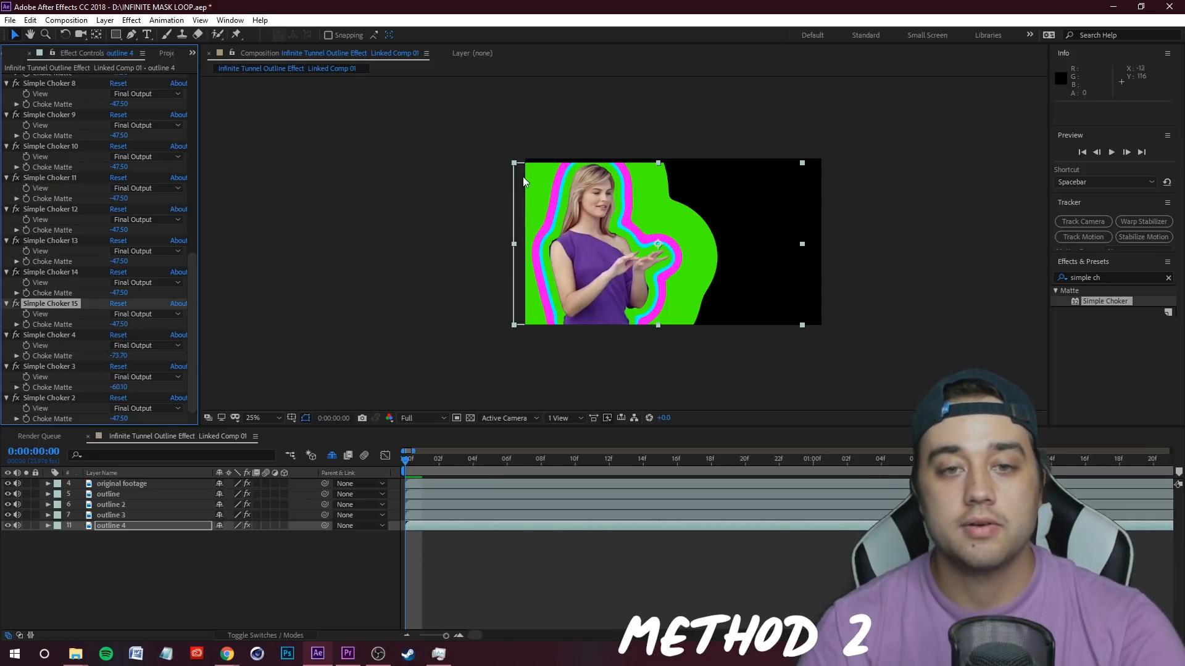
Step: Duplicate the Simple Choker effect on the outline 3 layer repeatedly to widen the magenta outline much further
left_click(118, 515)
left_click(55, 347)
key("ctrl+d")
key("ctrl+d")
key("ctrl+d")
key("ctrl+d")
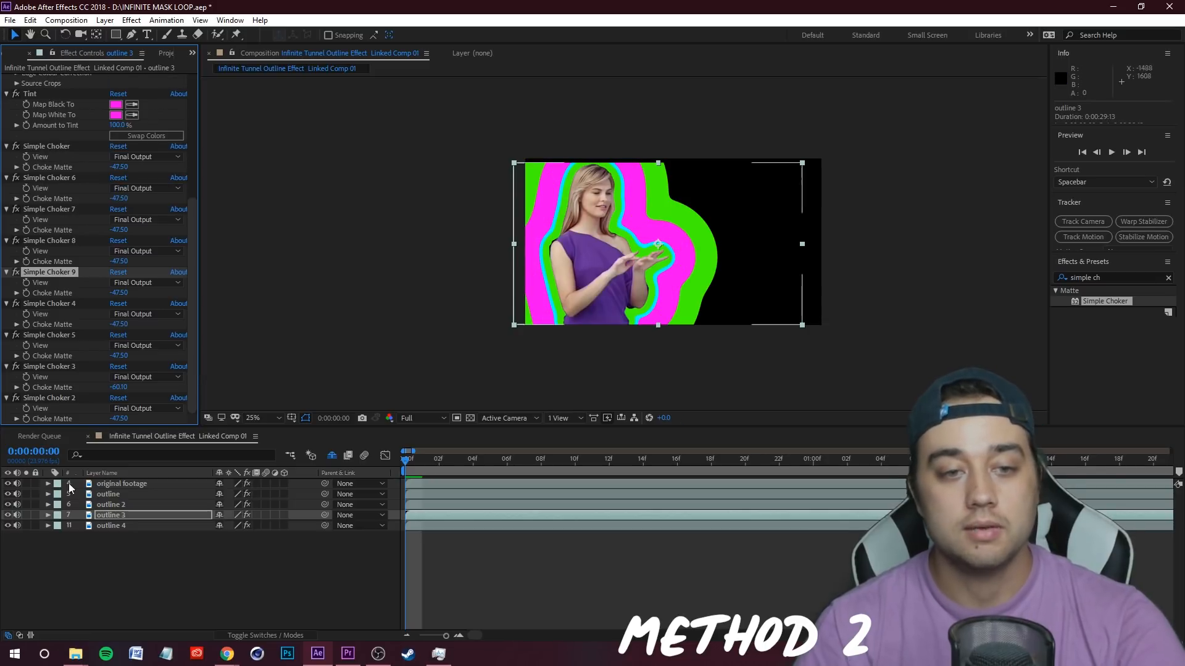
Step: Add three more copies of the Simple Choker effect to the outline 2 layer to expand the cyan outline
left_click(114, 505)
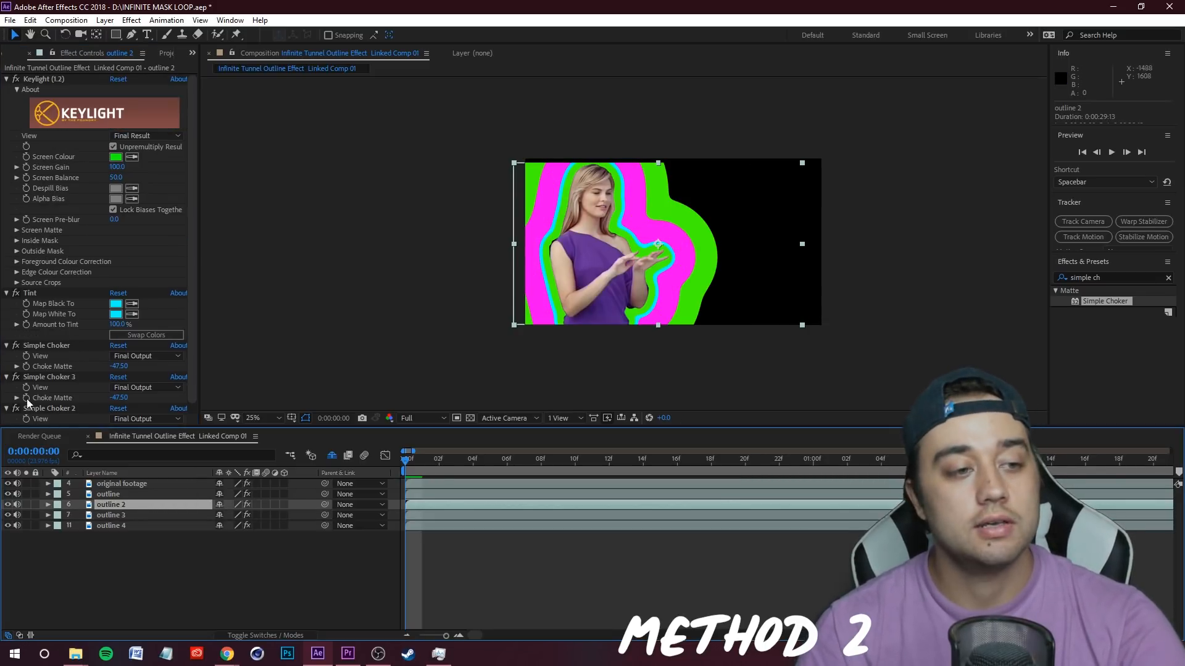
left_click(49, 345)
key("ctrl+d")
key("ctrl+d")
key("ctrl+d")
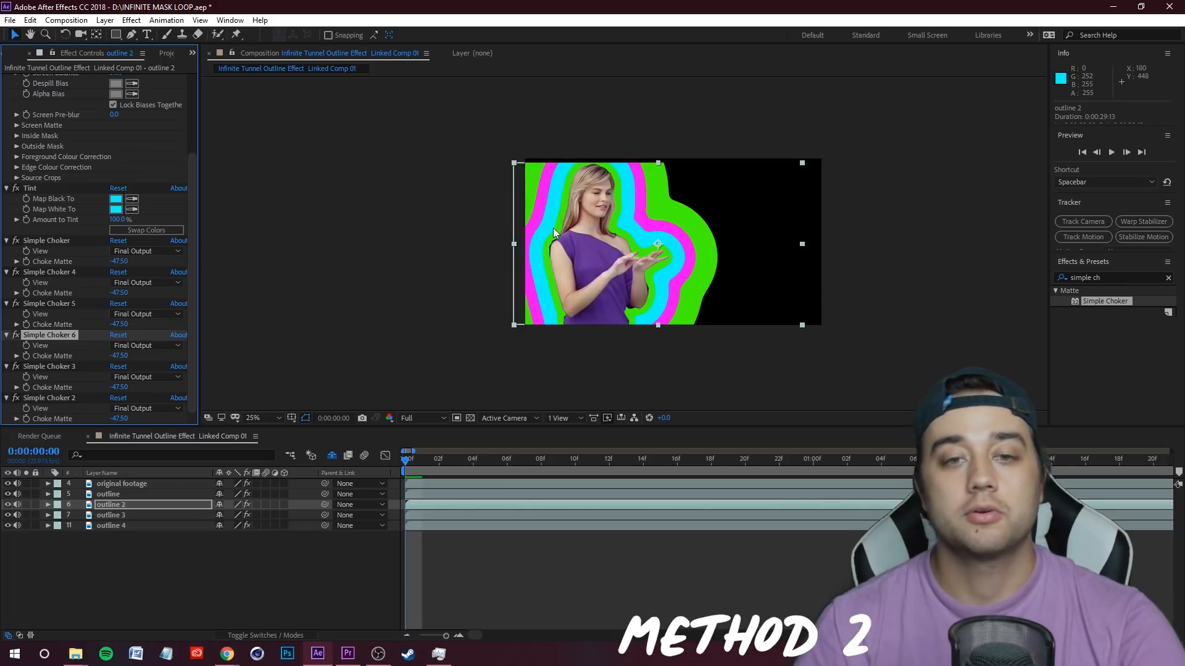
left_click(110, 496)
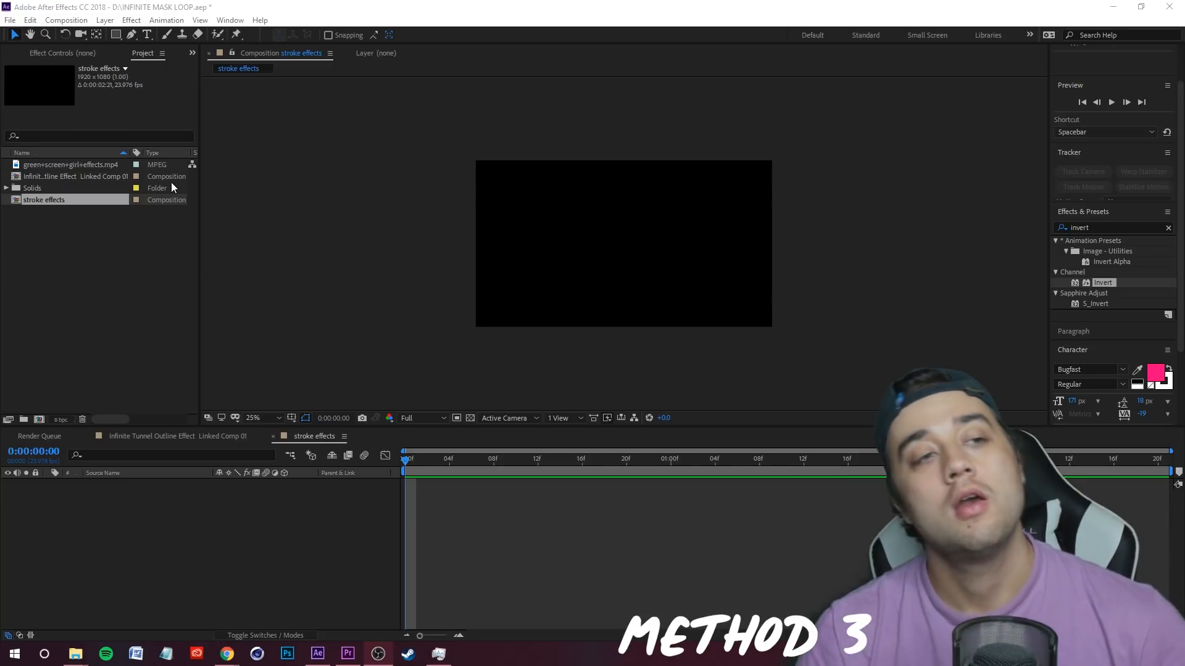
Step: Create a 1920 x 1080 px solid in the stroke effects composition with the pale orange colour FCD8C7
right_click(163, 534)
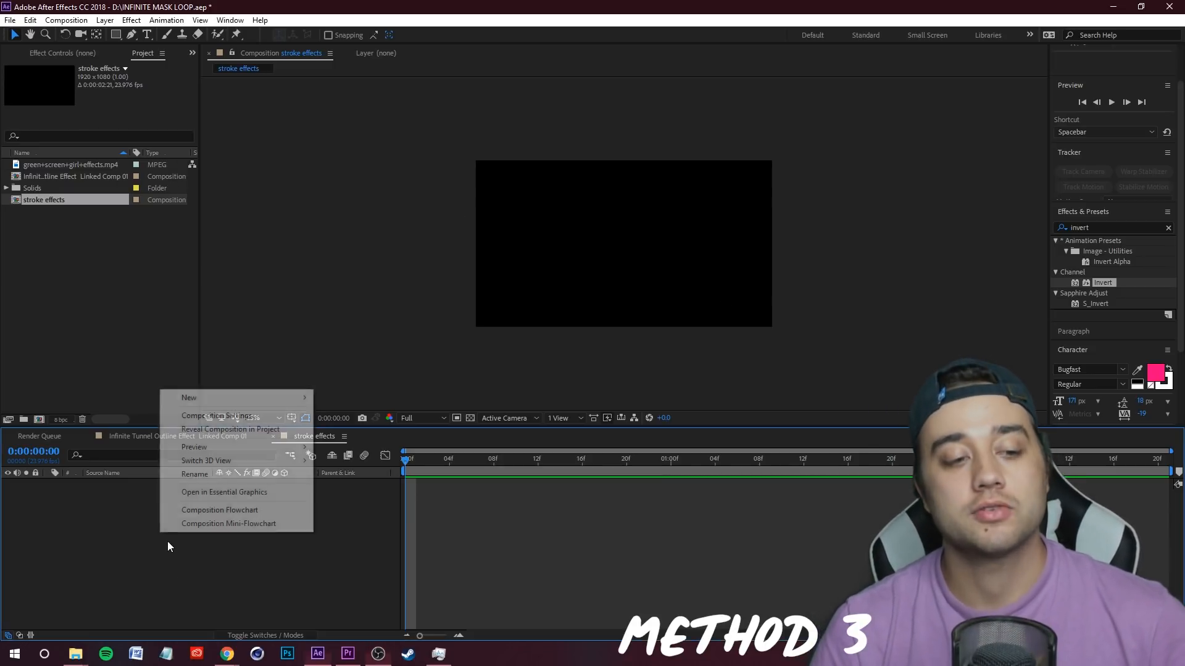
mouse_move(187, 399)
left_click(379, 431)
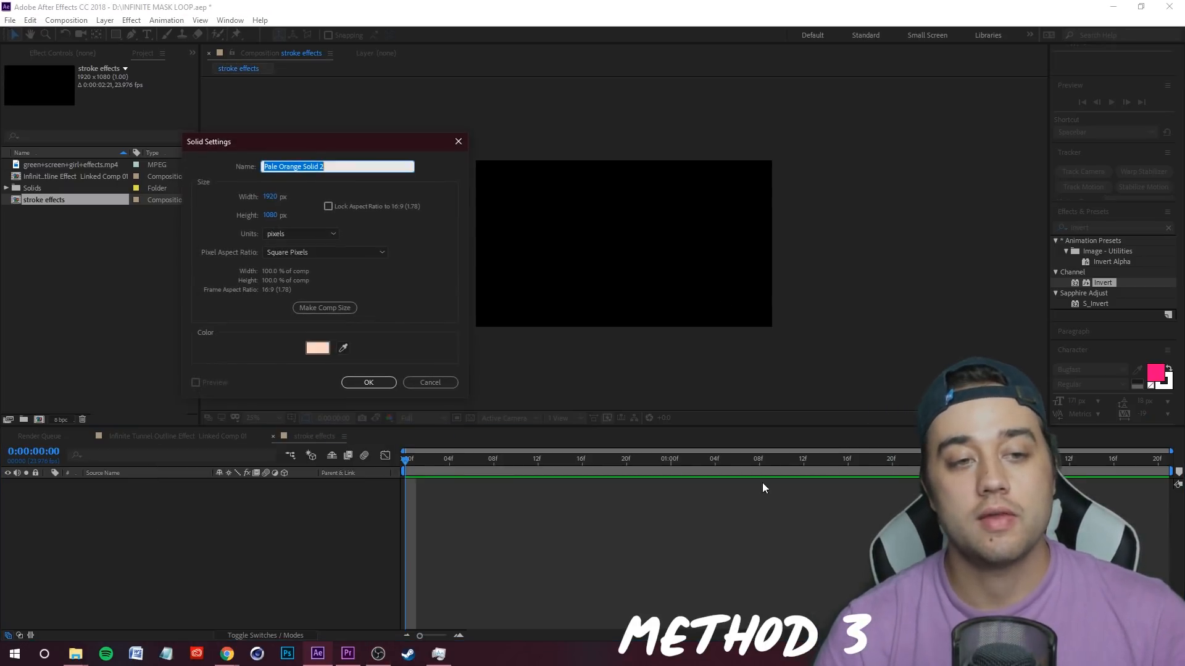
left_click(318, 348)
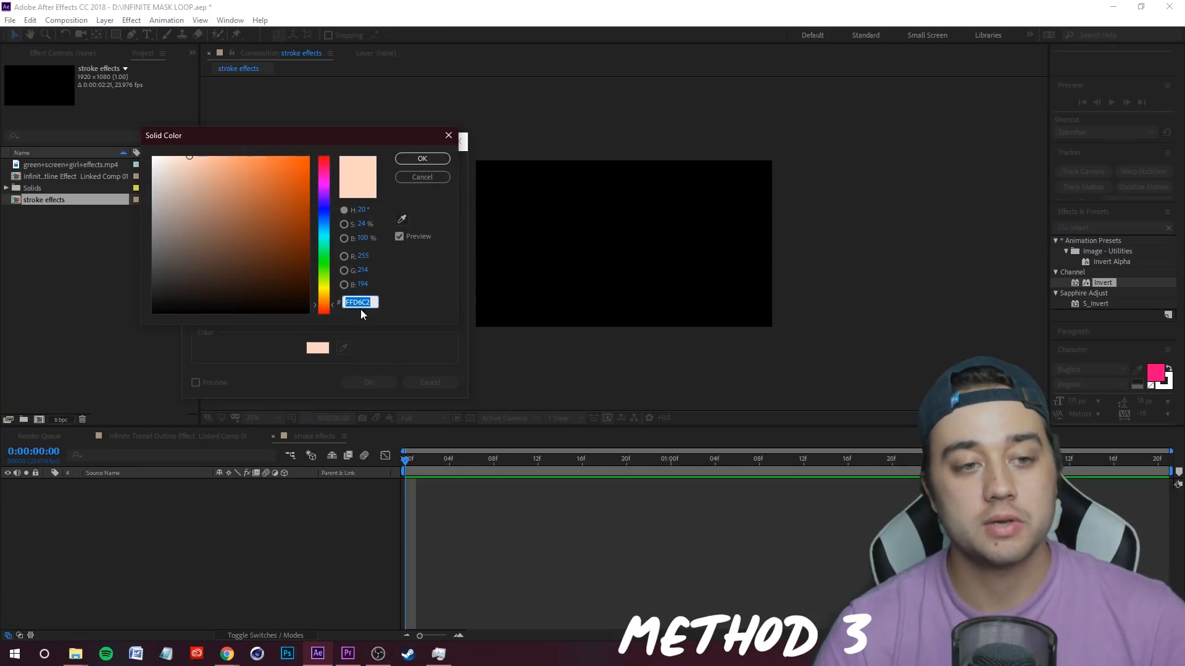
left_click(161, 160)
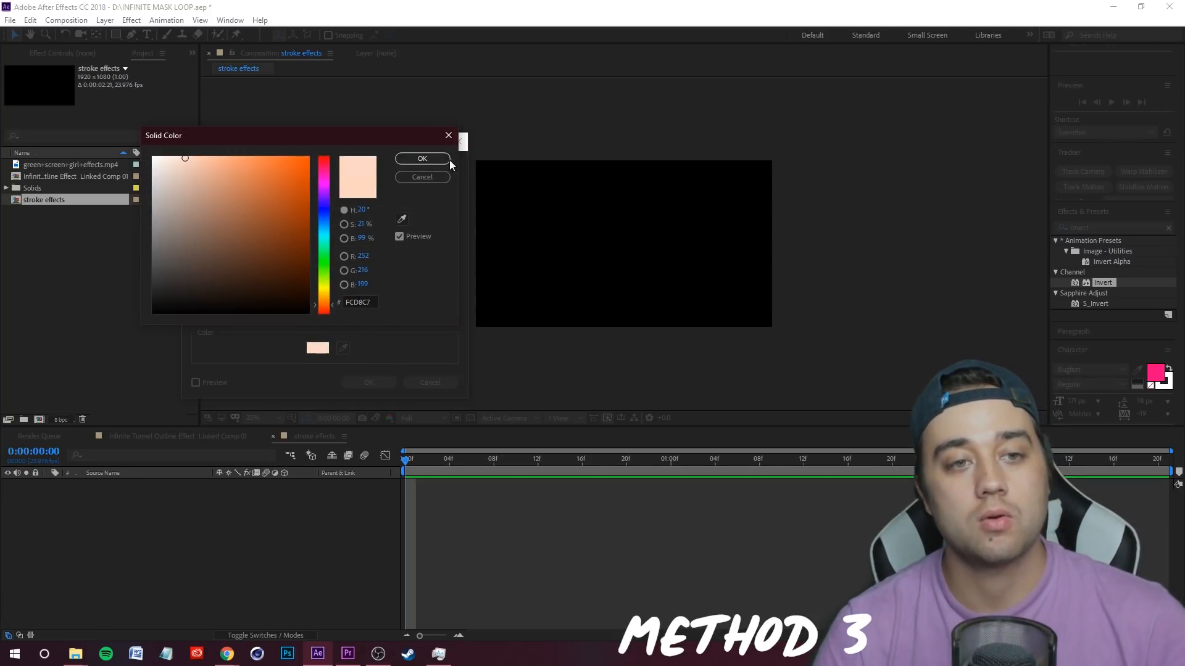
left_click(426, 159)
left_click(370, 383)
left_click(632, 552)
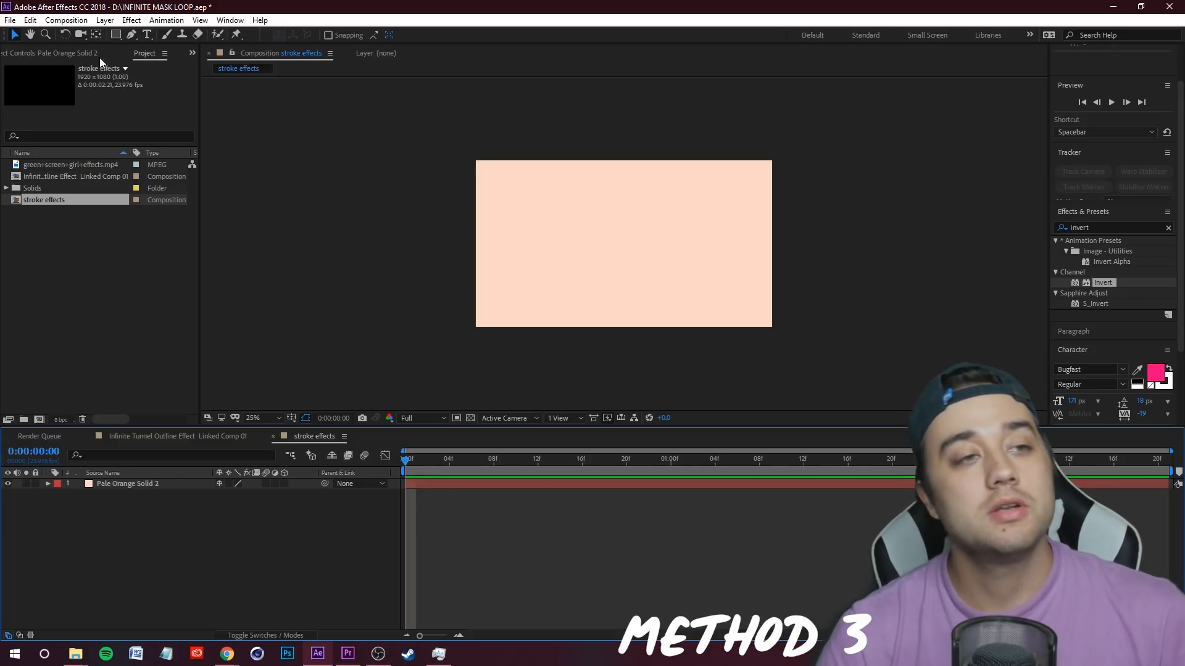
Step: Draw a wide paragraph text box across the middle of the composition and enter the first name in it
key("ctrl+t")
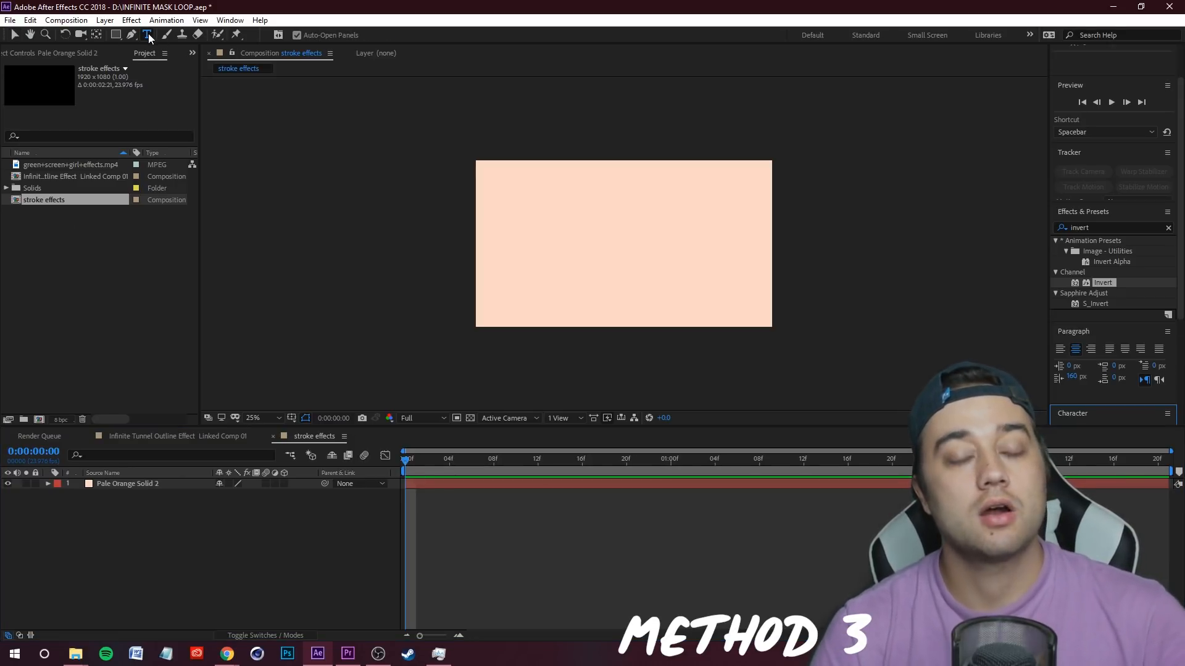
left_click_drag(477, 192, 790, 299)
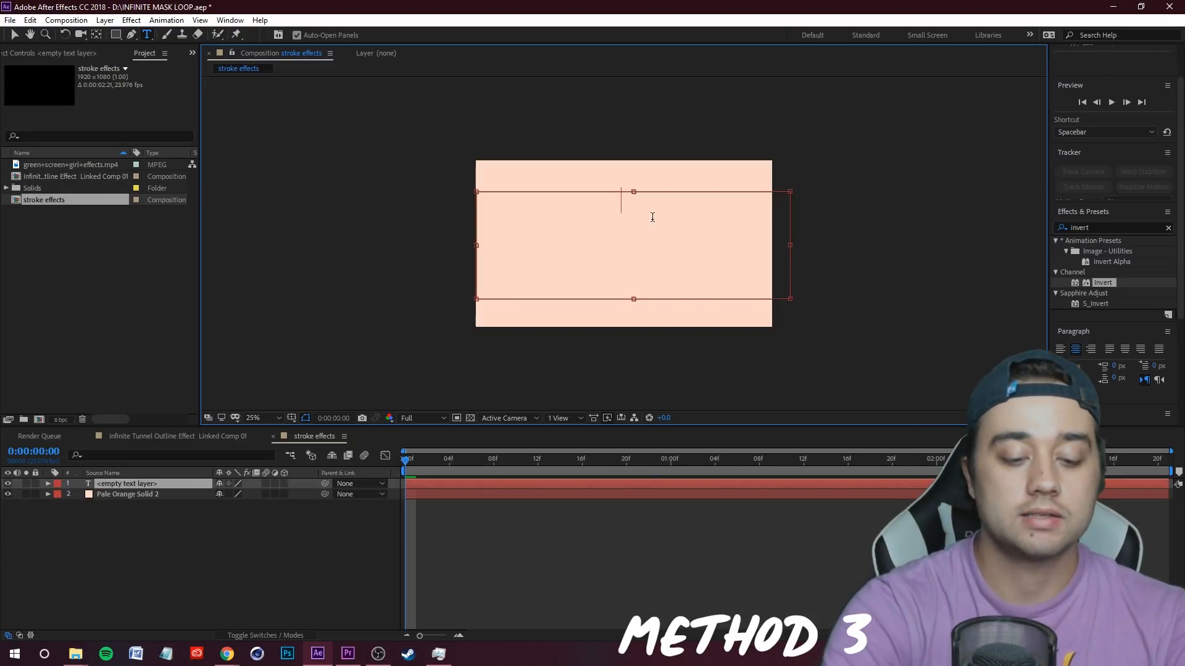
type("Mas")
key("BackSpace")
type("x")
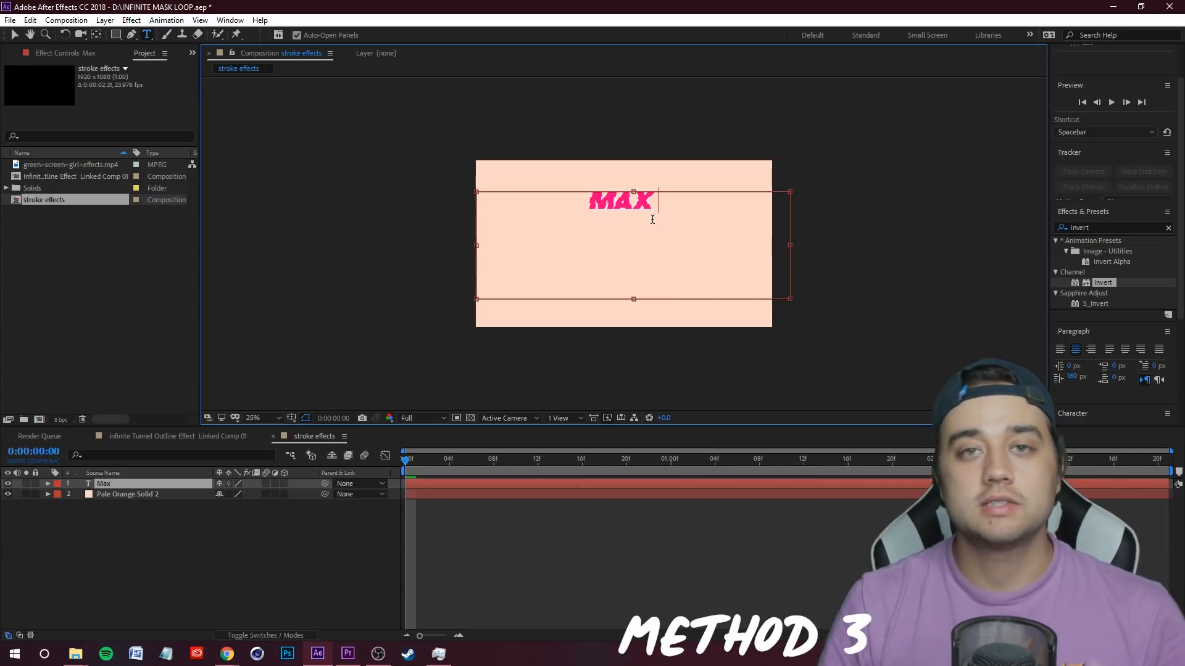
Step: Select all the letters in the text box and display the Character settings with the fill and stroke options
scroll(626, 202, "up", 4)
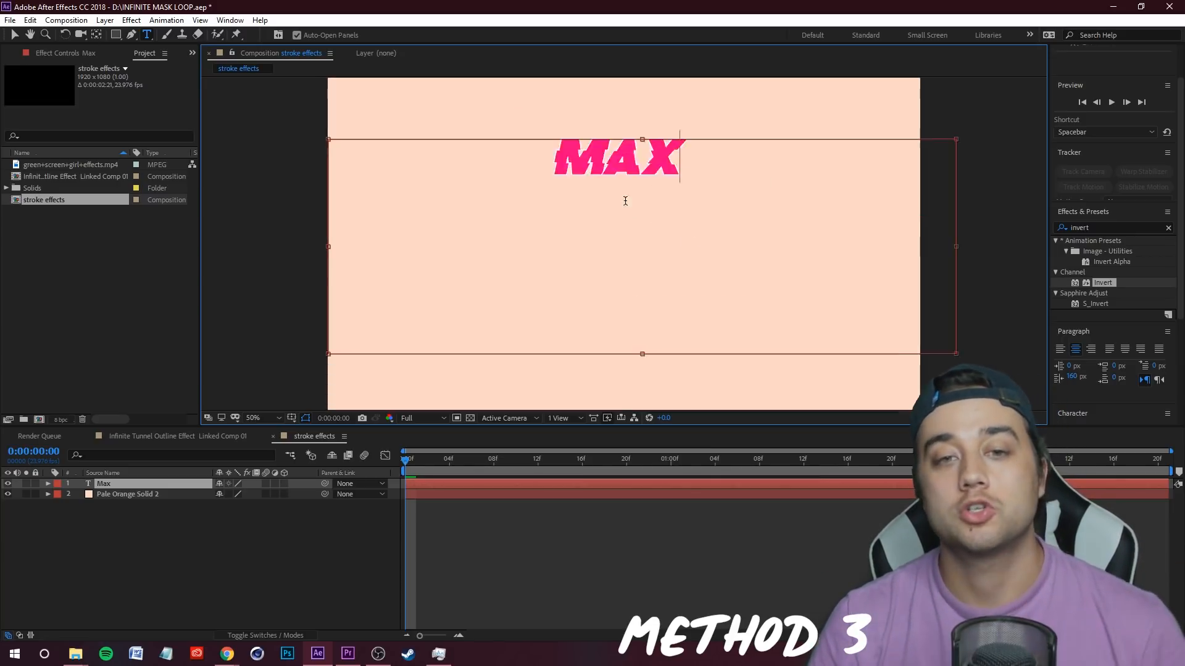
scroll(619, 188, "down", 2)
left_click_drag(686, 162, 405, 186)
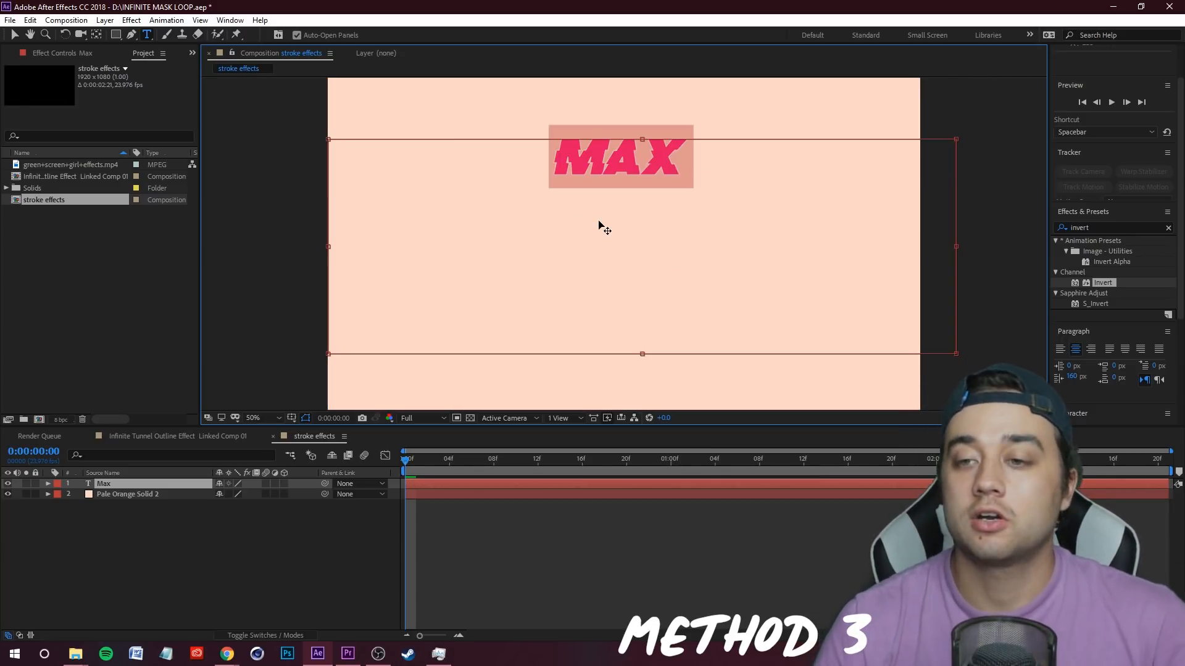
left_click(1085, 333)
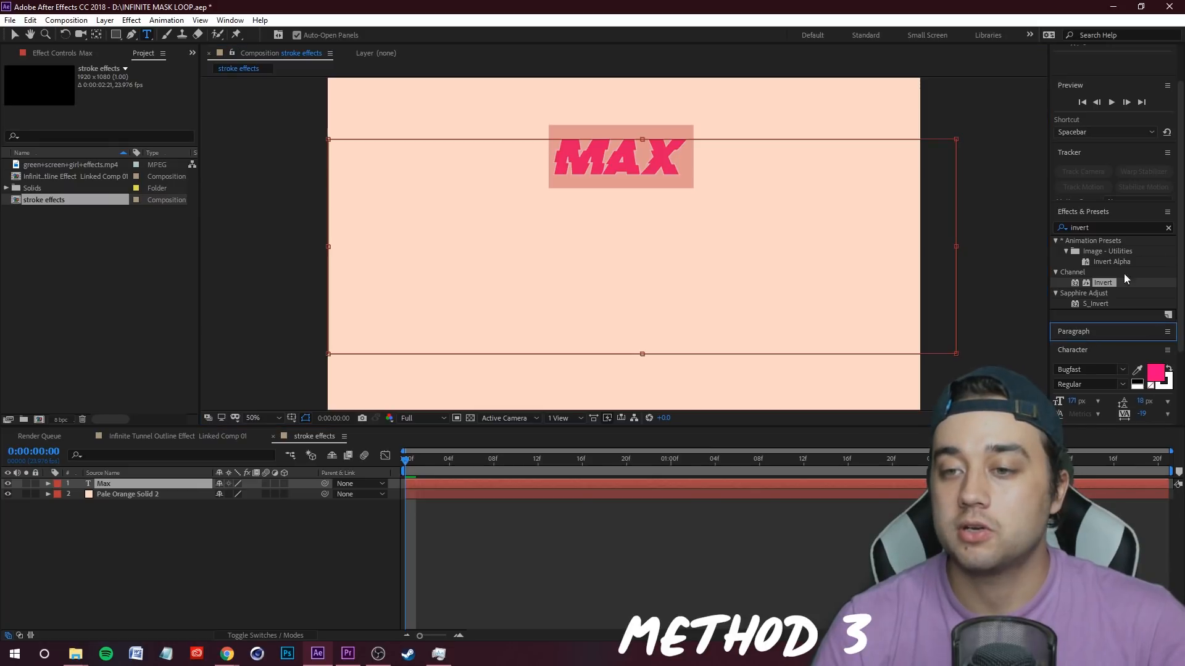
left_click(1079, 216)
left_click(1093, 127)
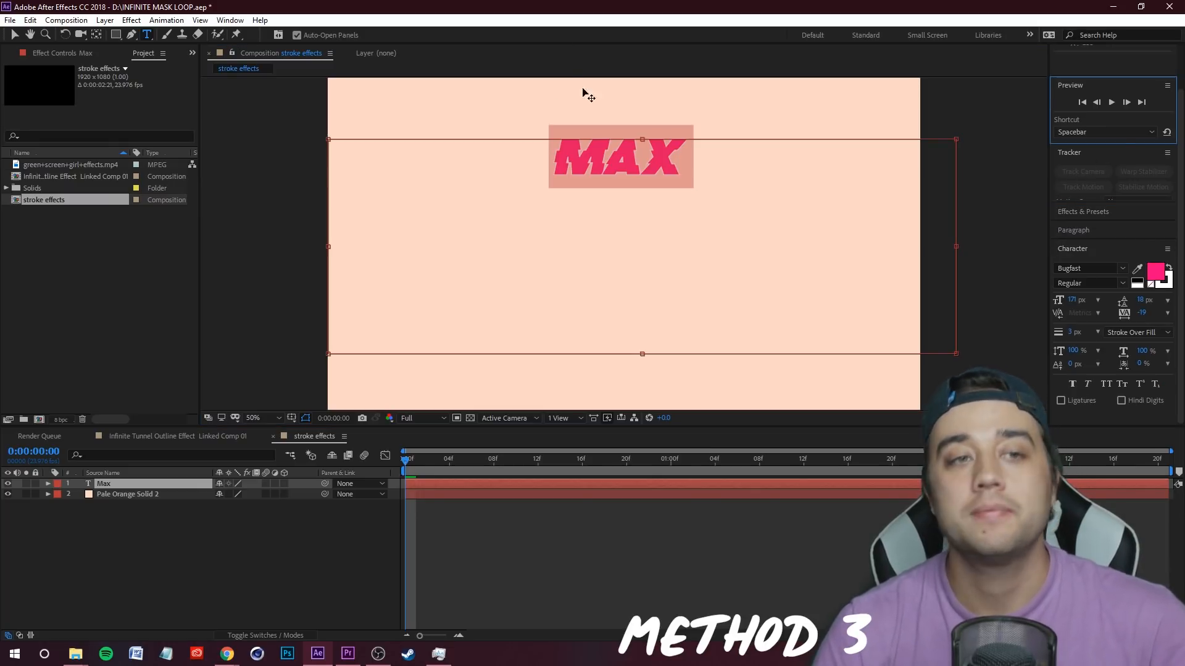
left_click(200, 20)
mouse_move(230, 20)
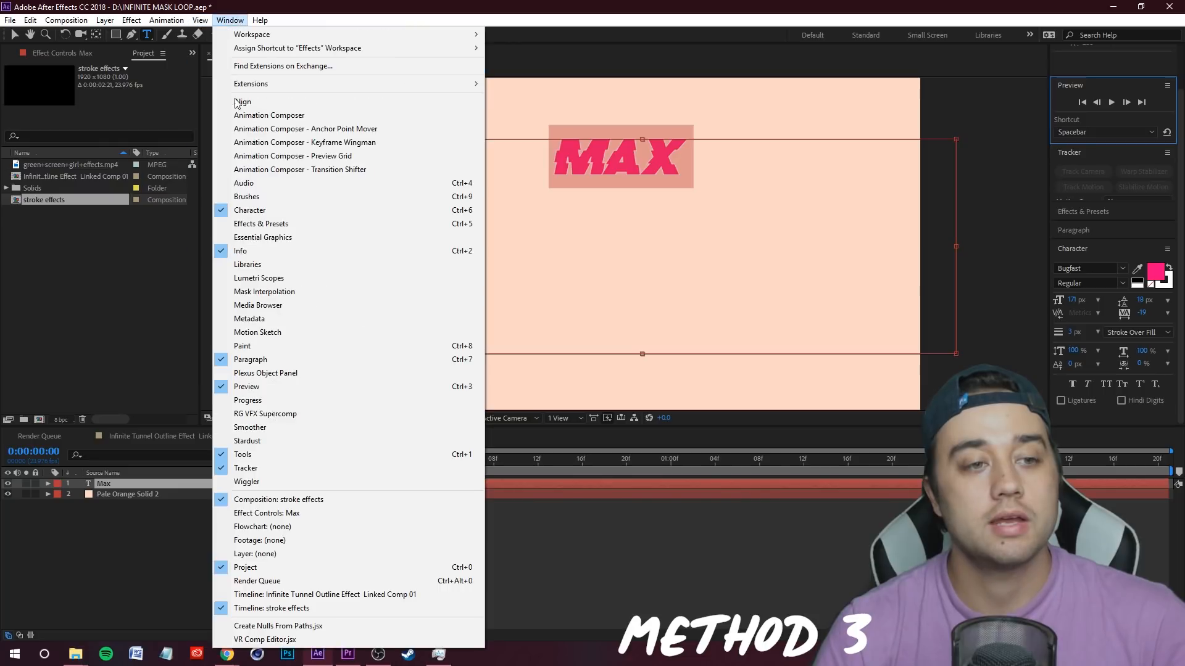
left_click(671, 31)
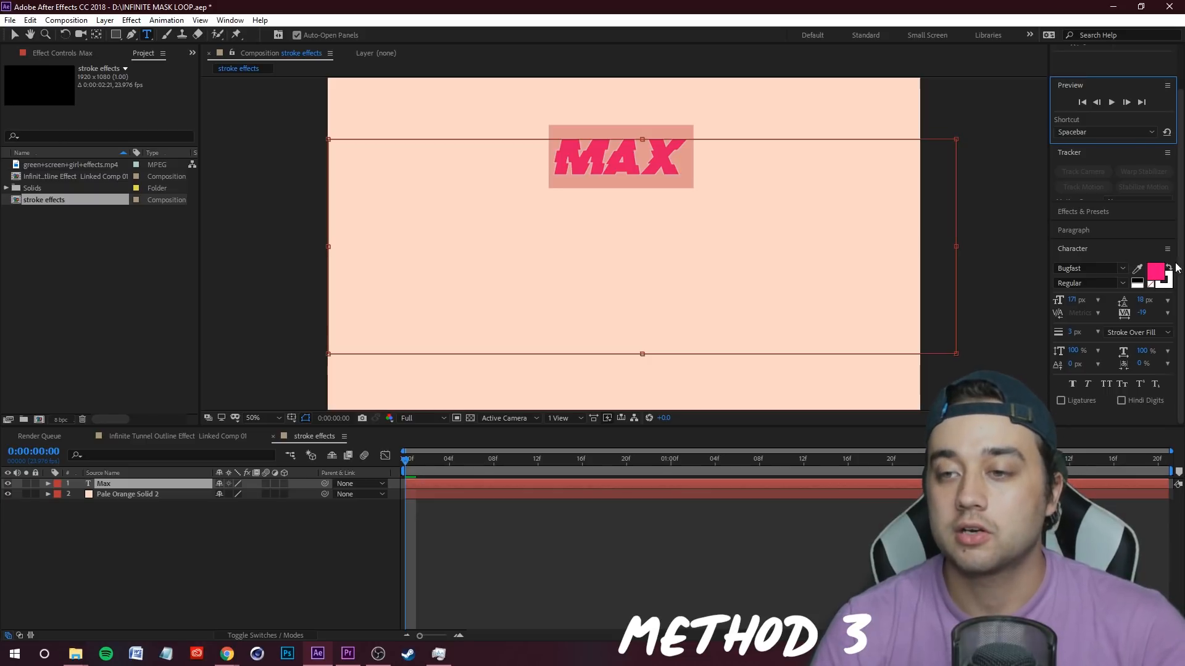
Step: Try swapping the text's fill and stroke colours, and set the stroke order to Fill Over Stroke
left_click(1169, 267)
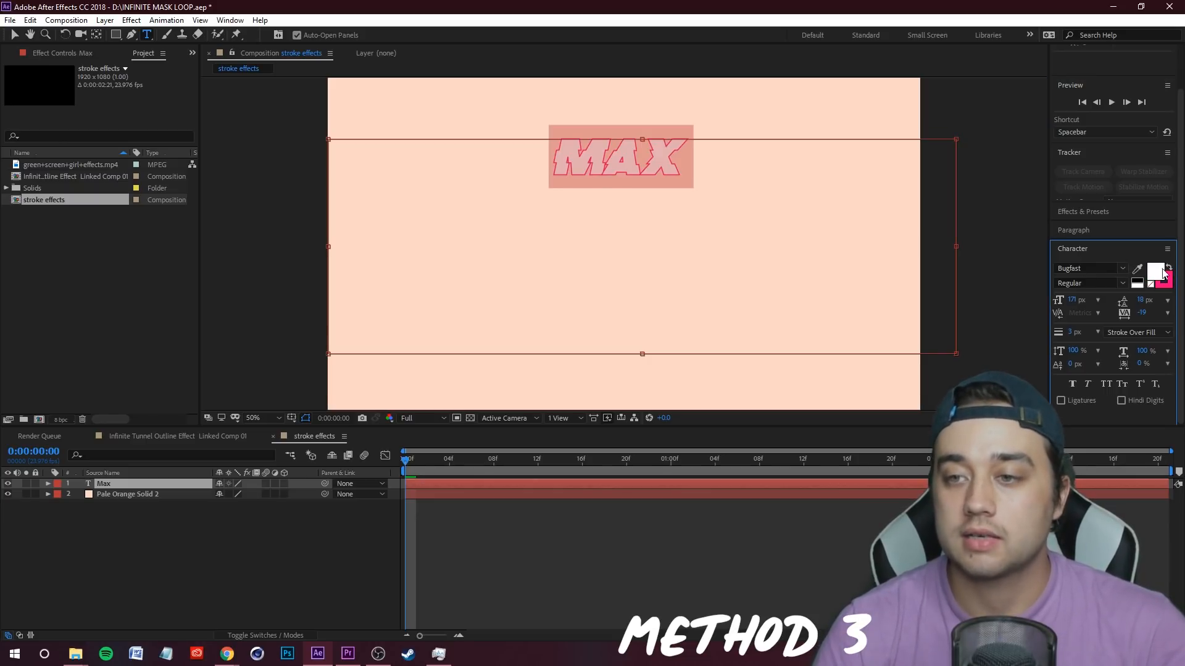
left_click(1171, 268)
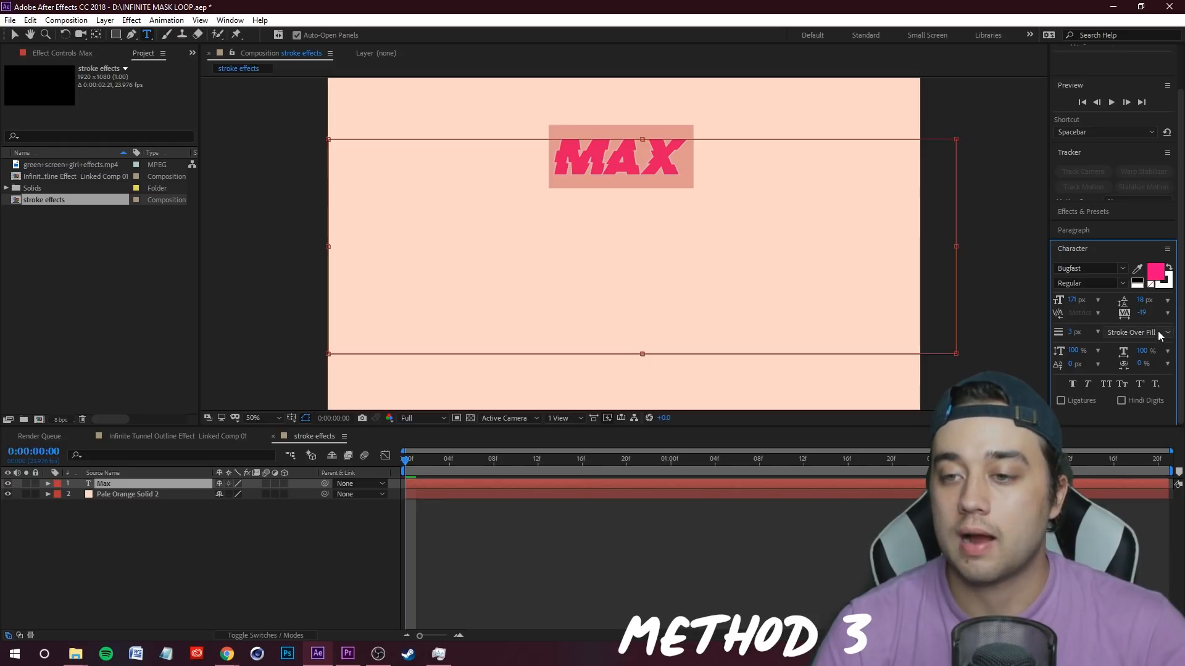
mouse_move(1113, 426)
left_mouse_down()
mouse_move(1114, 377)
mouse_move(1117, 426)
left_mouse_up()
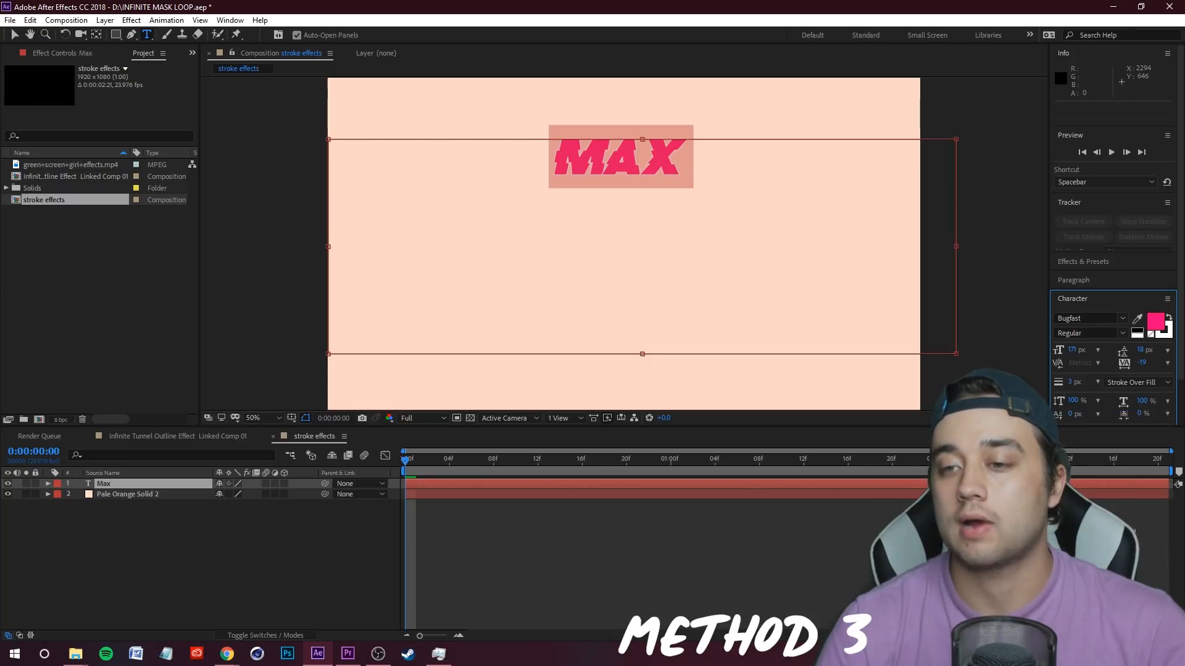
left_click(1136, 383)
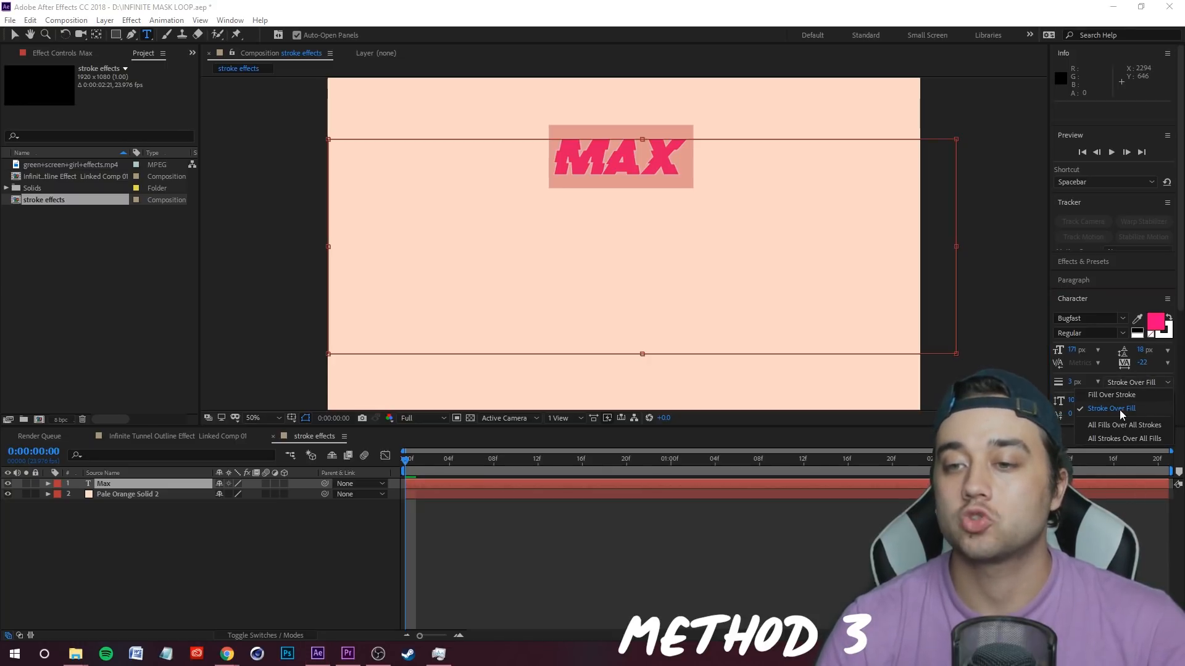
left_click(1113, 395)
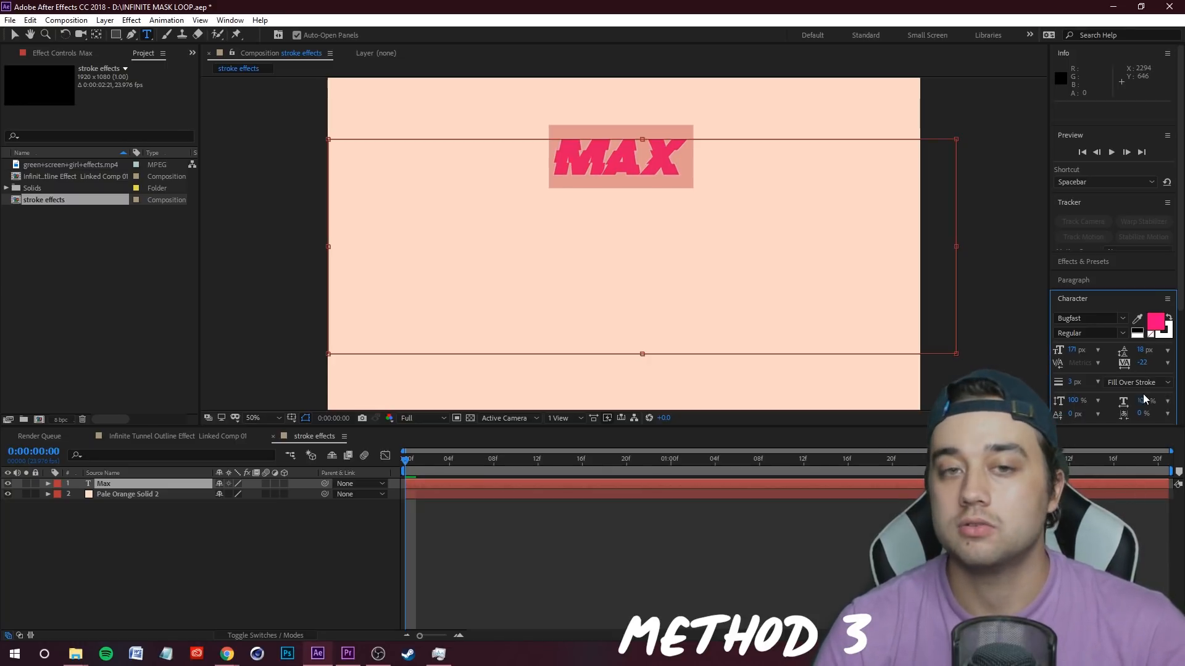
Step: Set the text's font to Aachen Bold and its size to 259 px
scroll(1133, 395, "down", 2)
left_click_drag(1060, 354, 1092, 354)
key("ctrl+z")
left_click_drag(1077, 302, 1124, 300)
left_click(1122, 271)
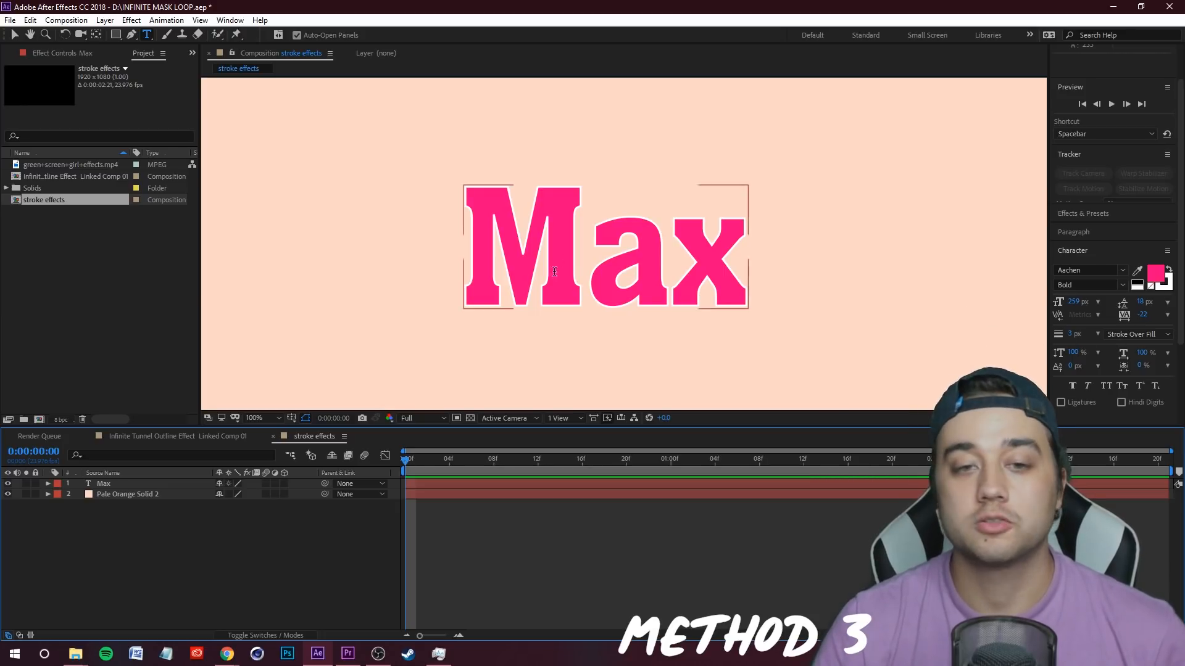
Step: Try a 12 px stroke width on the whole text
left_click_drag(459, 259, 795, 270)
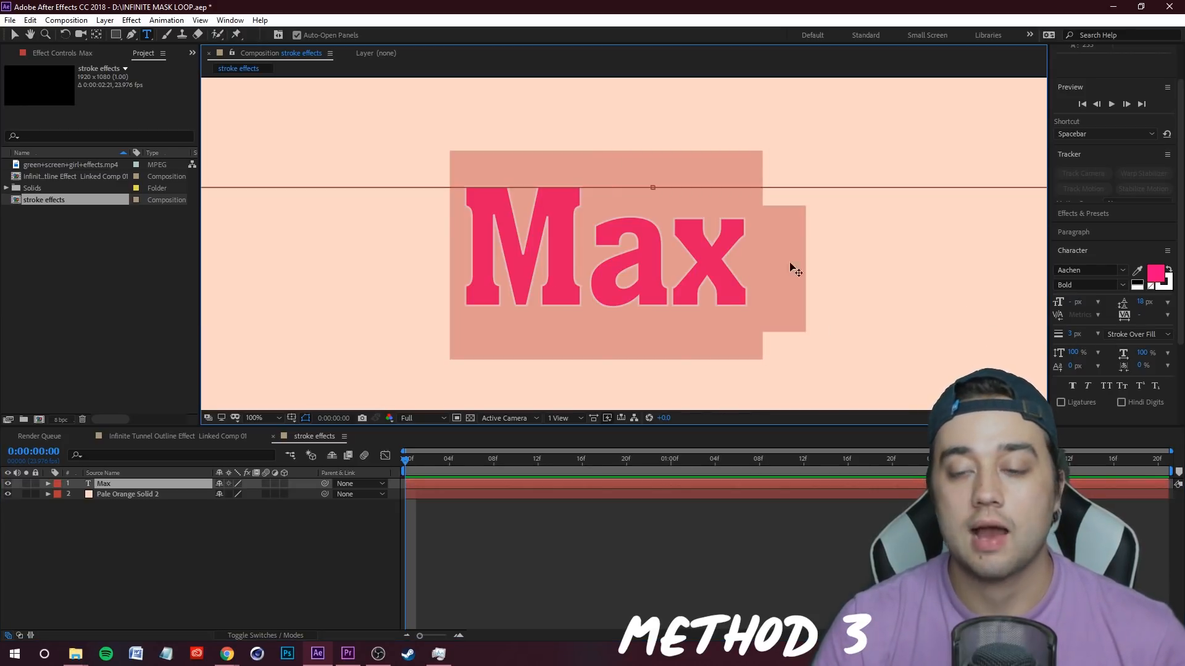
left_click(1072, 335)
type("12")
key("Return")
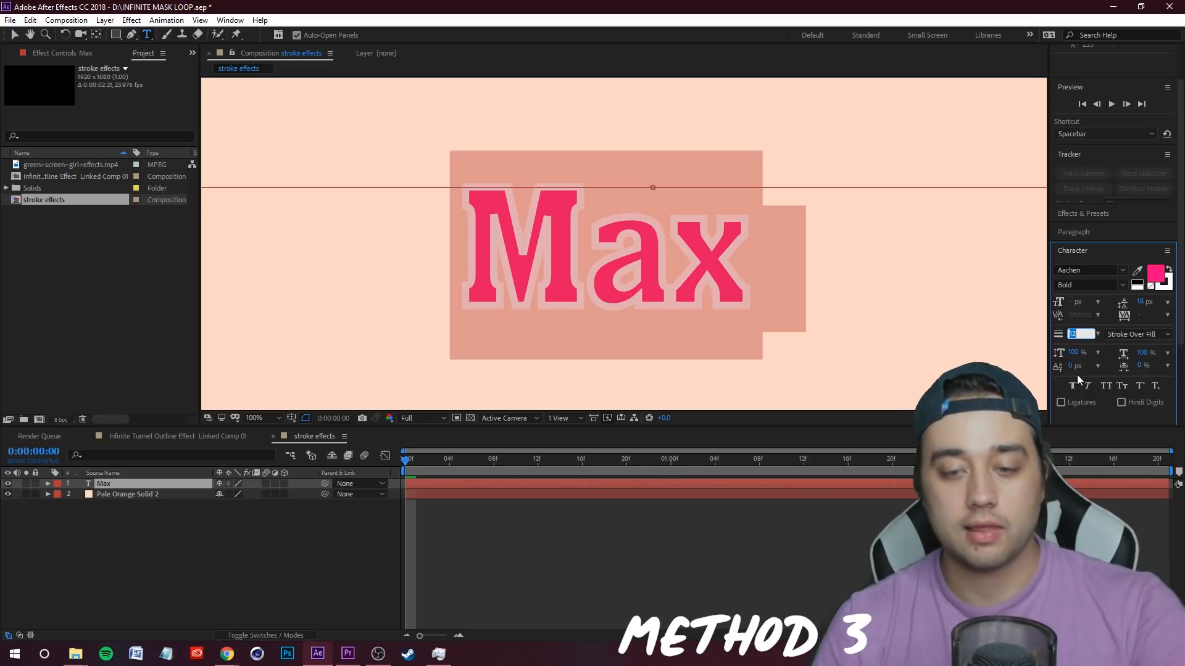
key("Return")
scroll(661, 324, "down", 1)
left_click(253, 596)
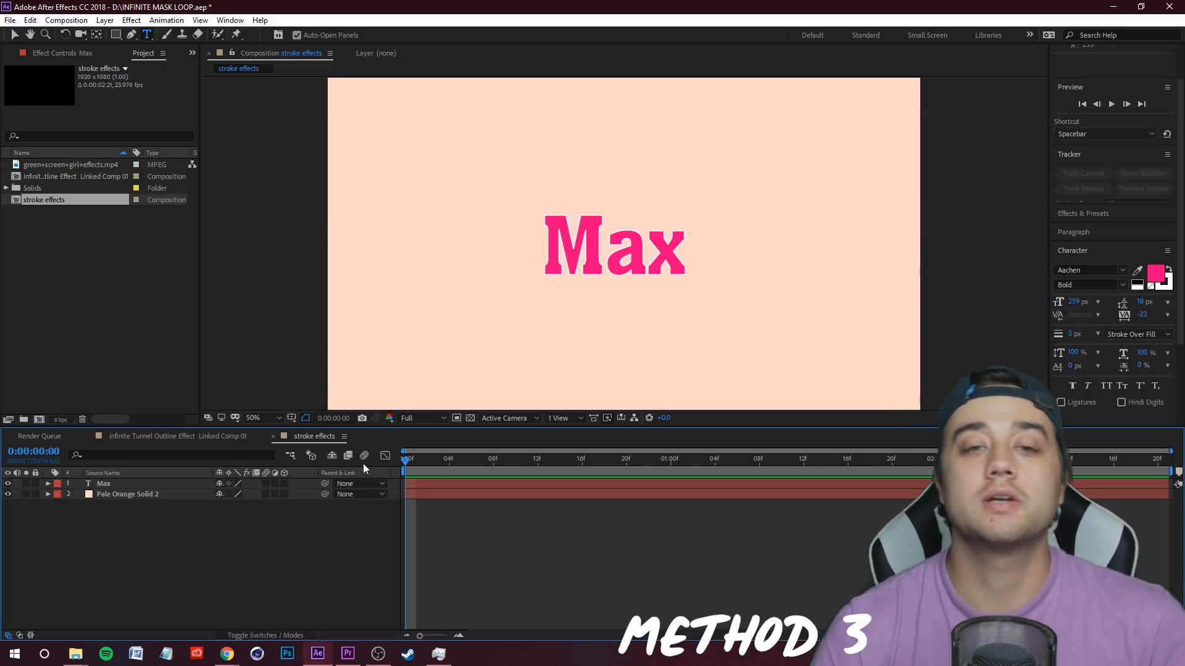
Step: Convert the whole text into a shape layer with Create Shapes from Text
double_click(636, 250)
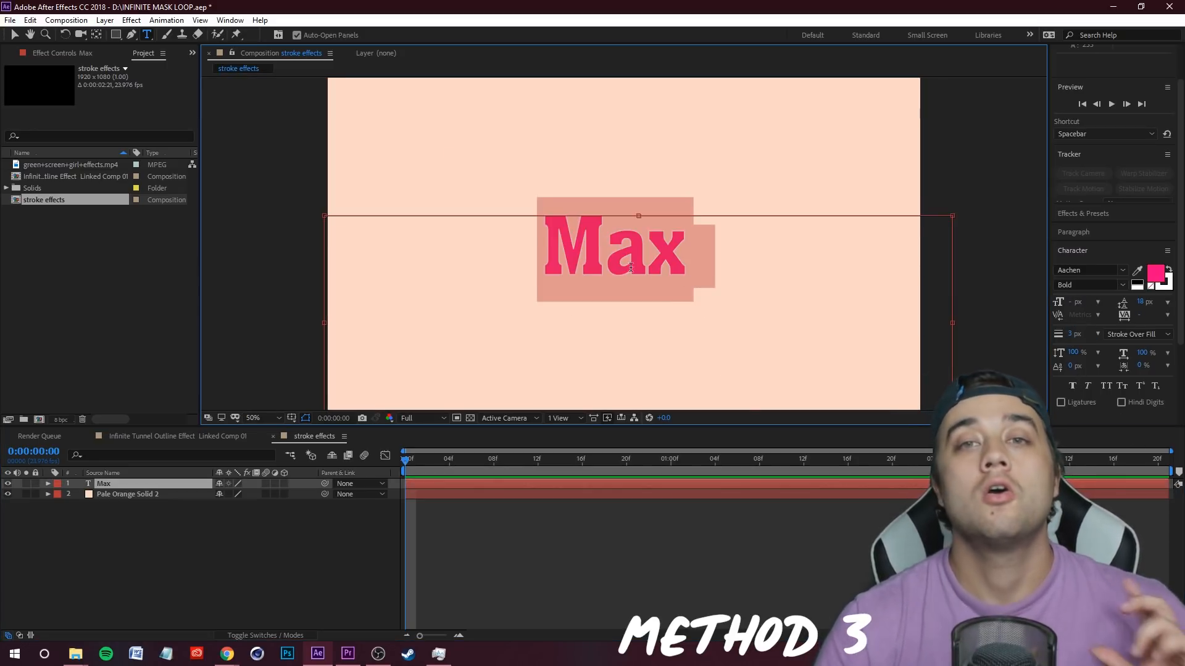
right_click(603, 266)
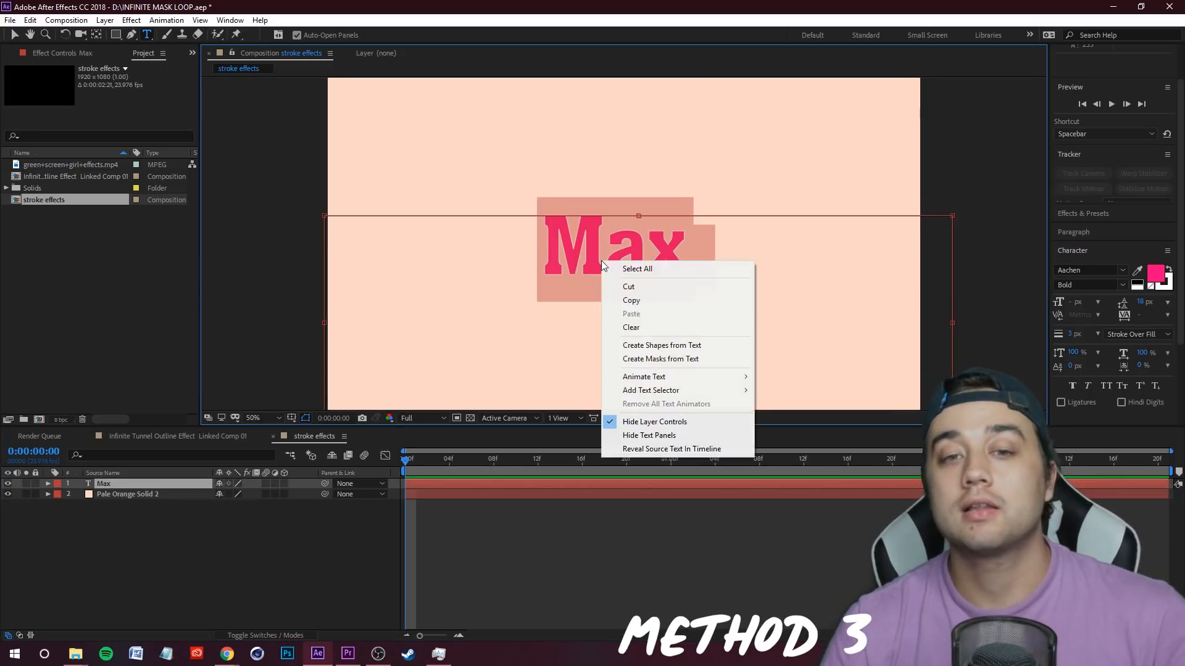
left_click(644, 347)
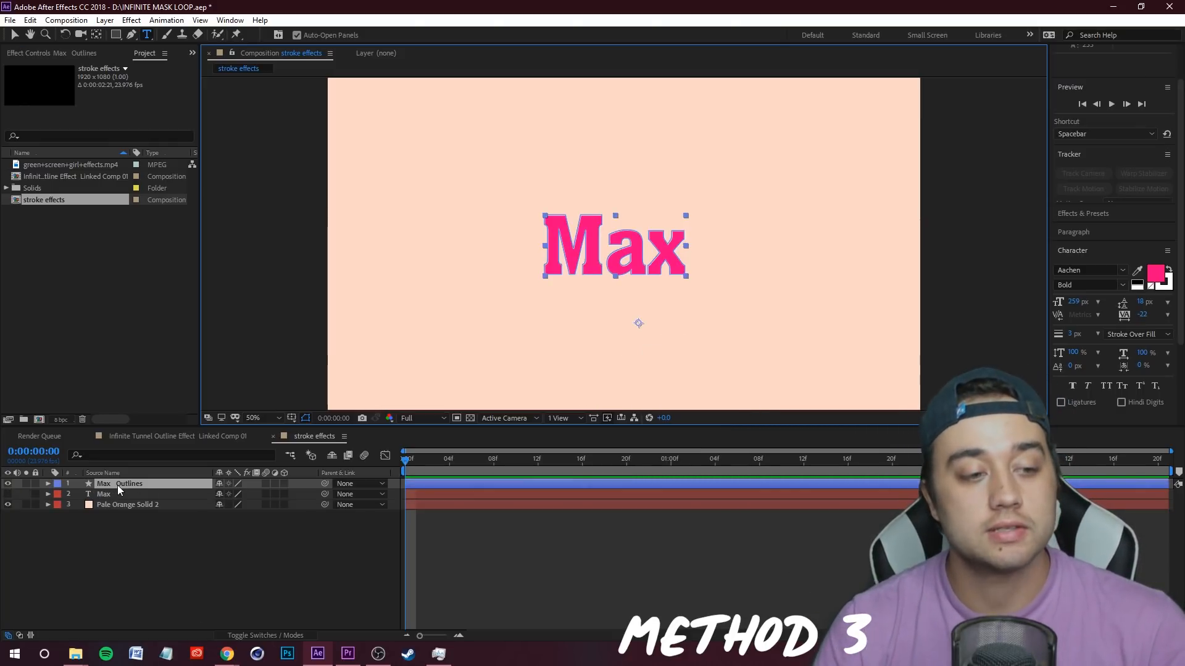
Step: Add a Repeater to the contents of the text's outline shape layer
left_click(49, 483)
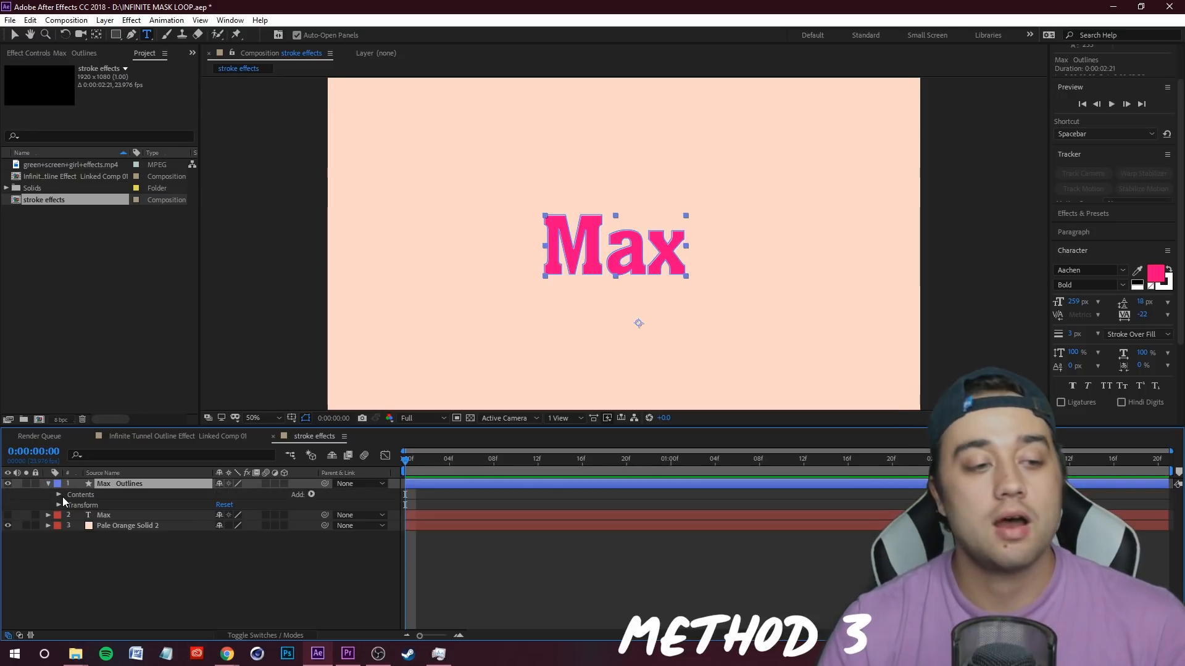
left_click(65, 499)
left_click(59, 494)
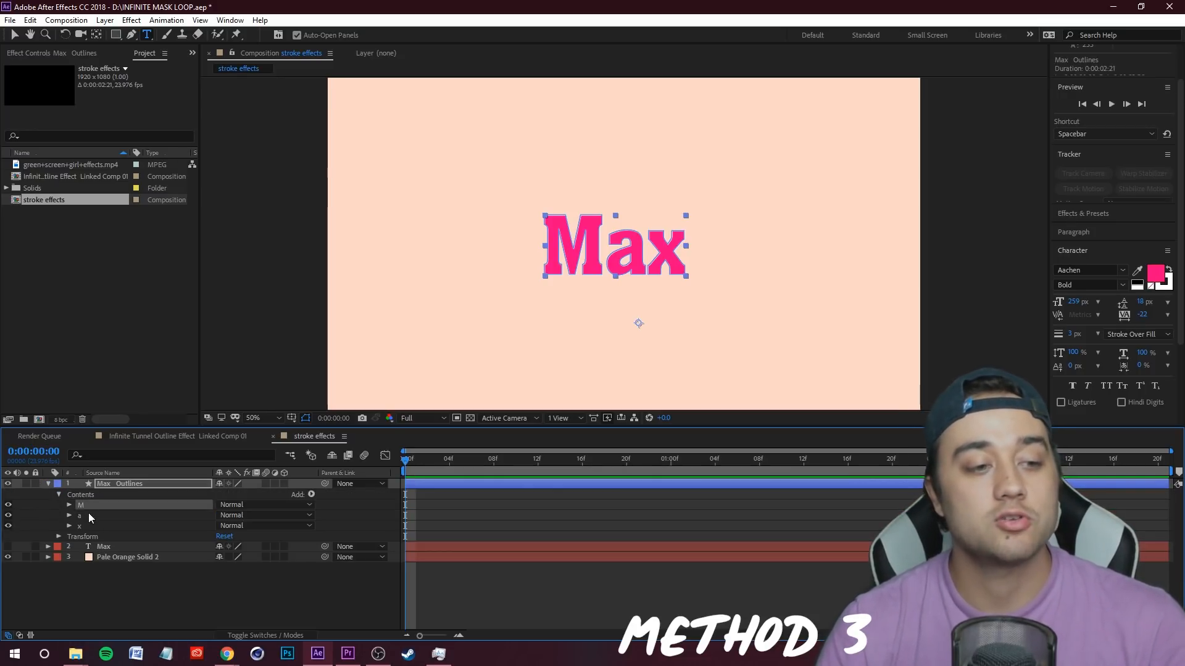
left_click(86, 526)
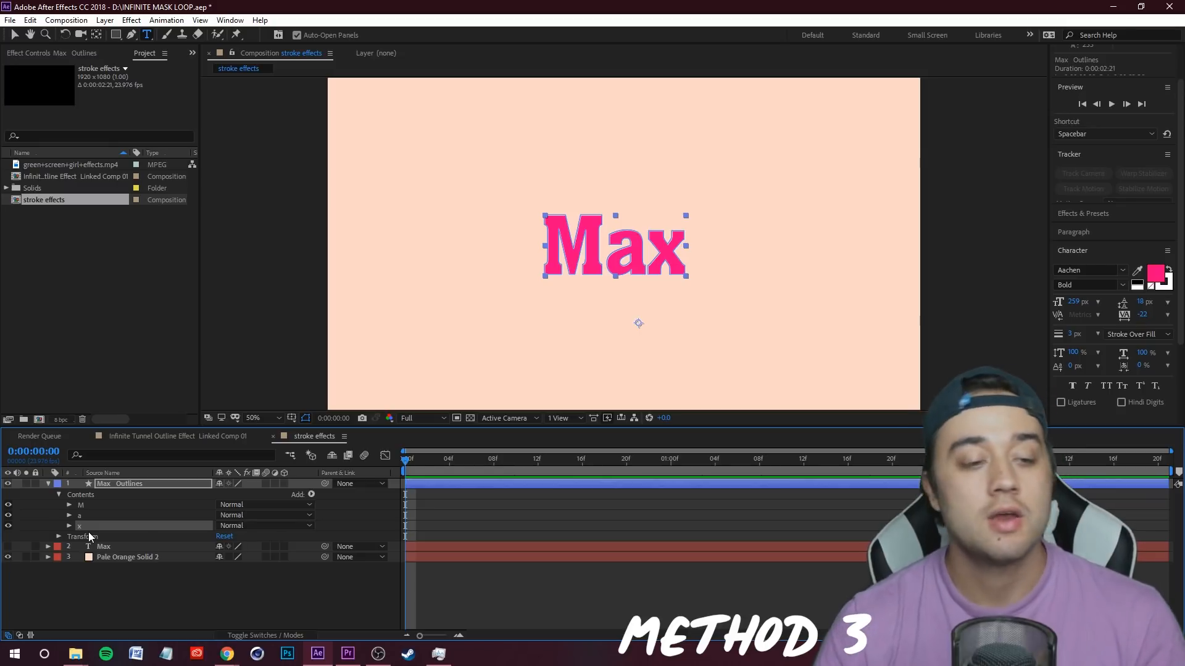
left_click(311, 496)
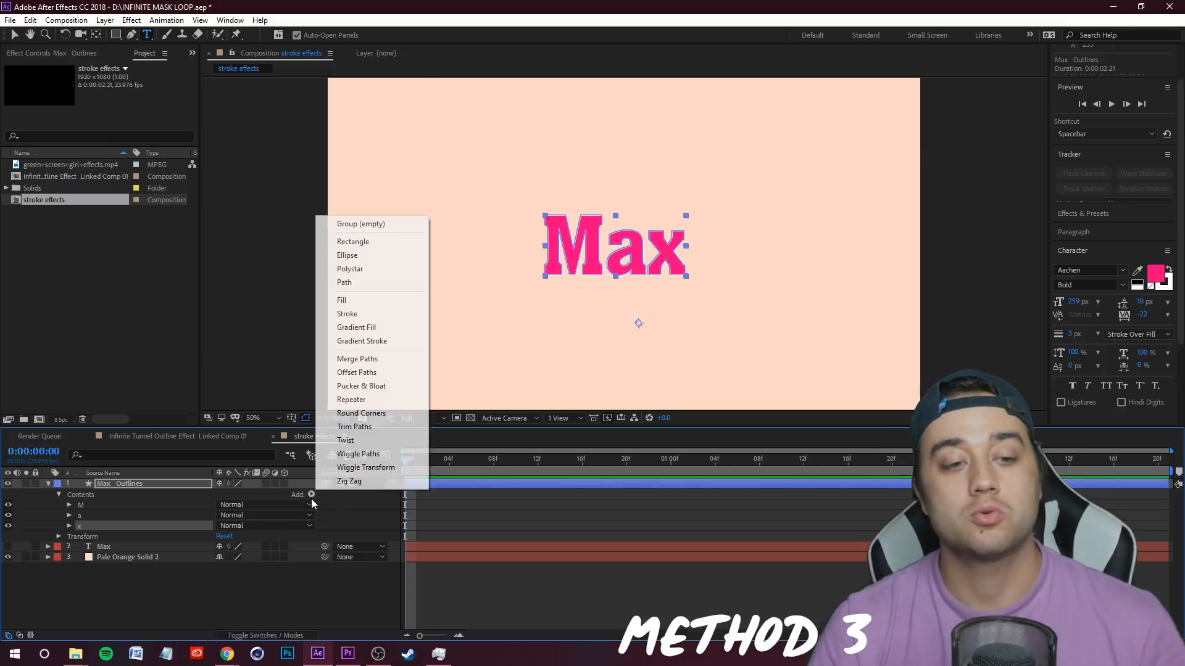
left_click(322, 619)
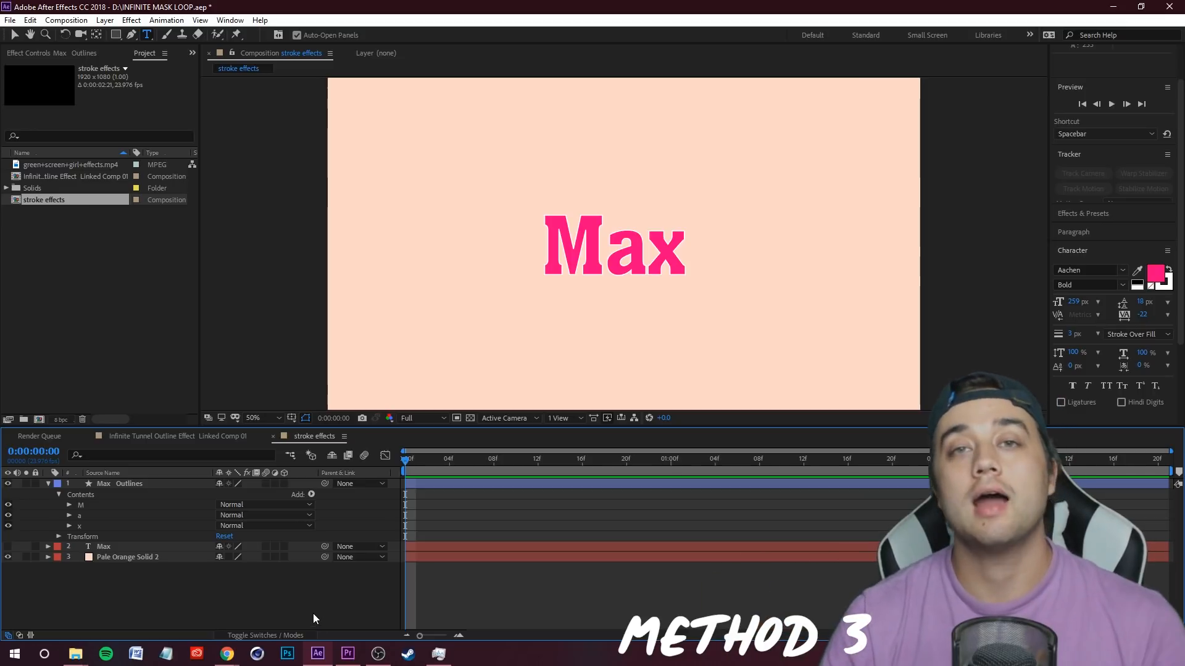
left_click(312, 496)
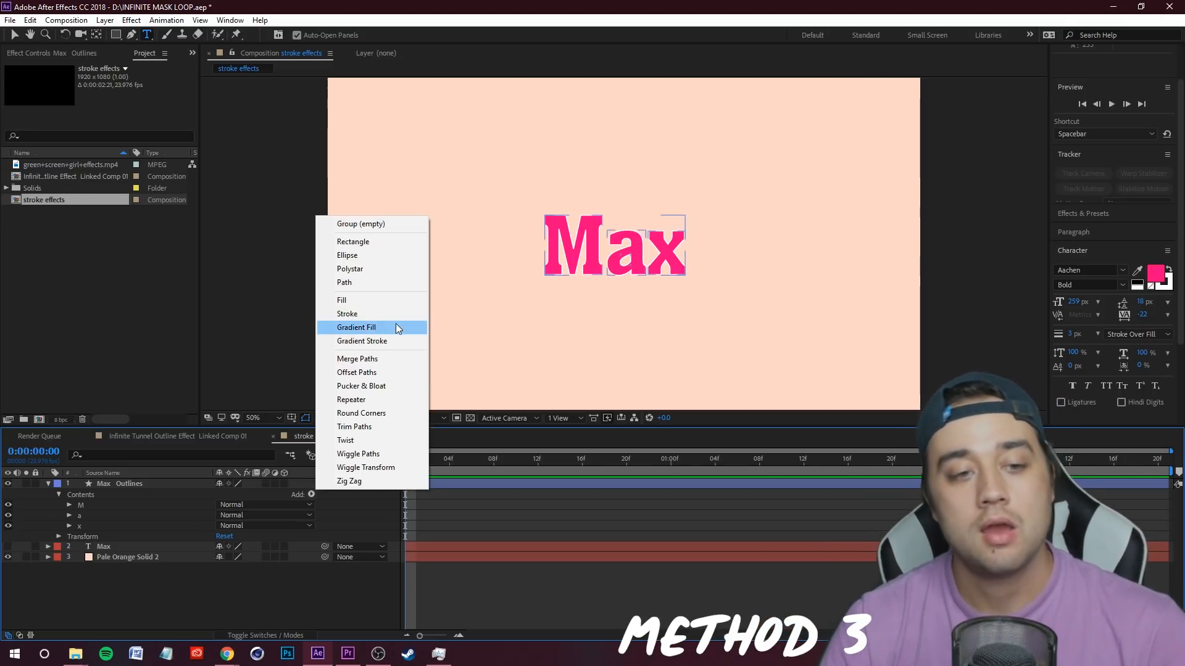
left_click(371, 400)
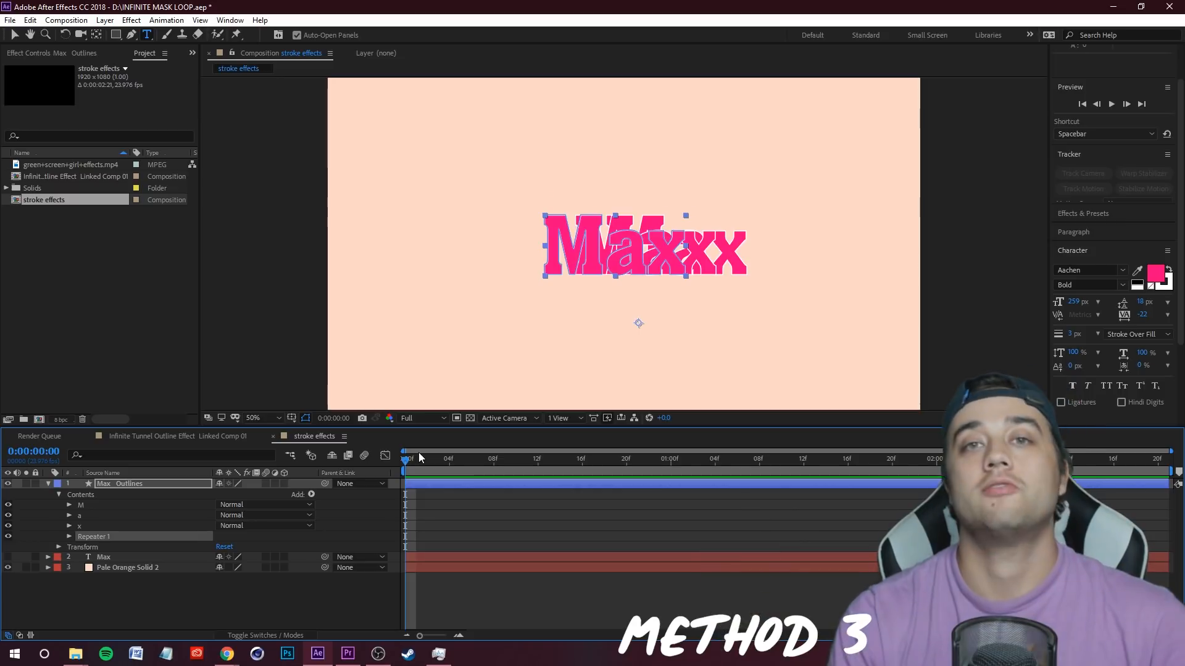
Step: Set the Repeater's transform position to 0 horizontally and 109 vertically so the copies stack downward
left_click(69, 537)
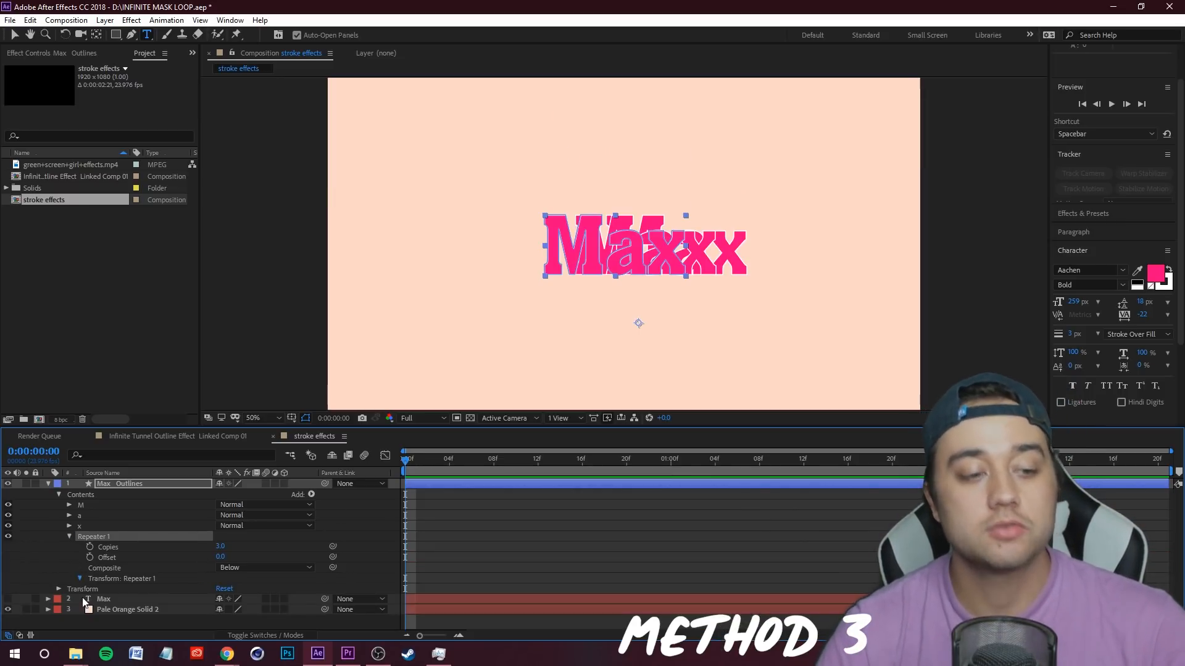
left_click(78, 579)
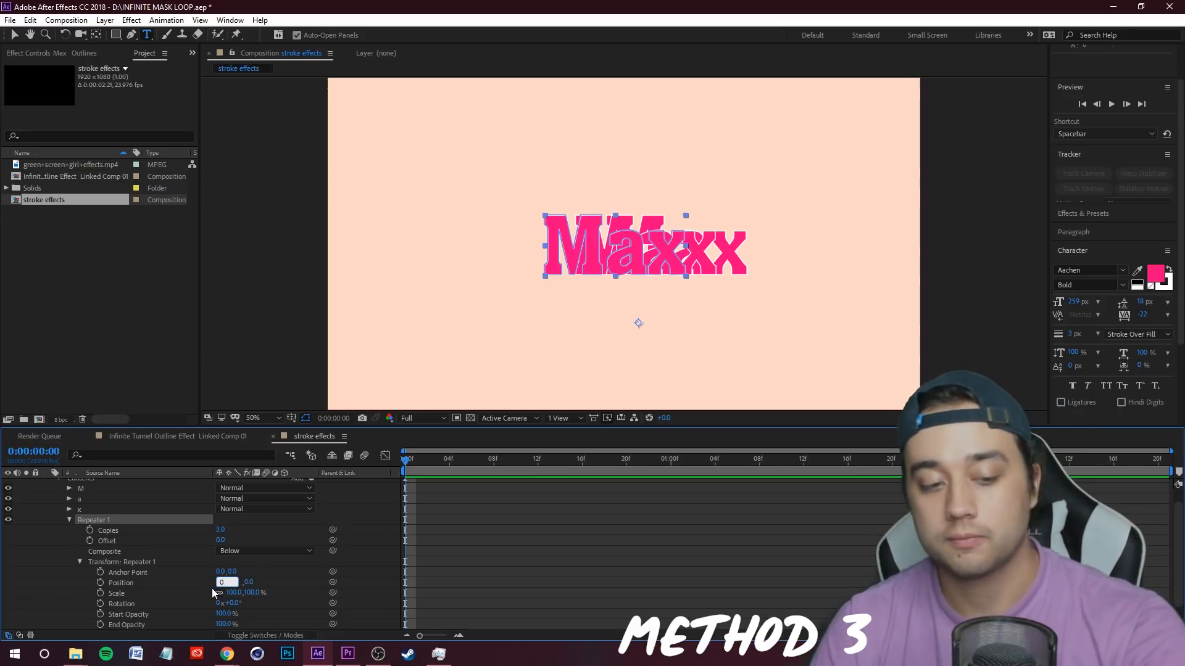
key("Return")
left_click_drag(234, 583, 301, 584)
scroll(706, 290, "down", 6)
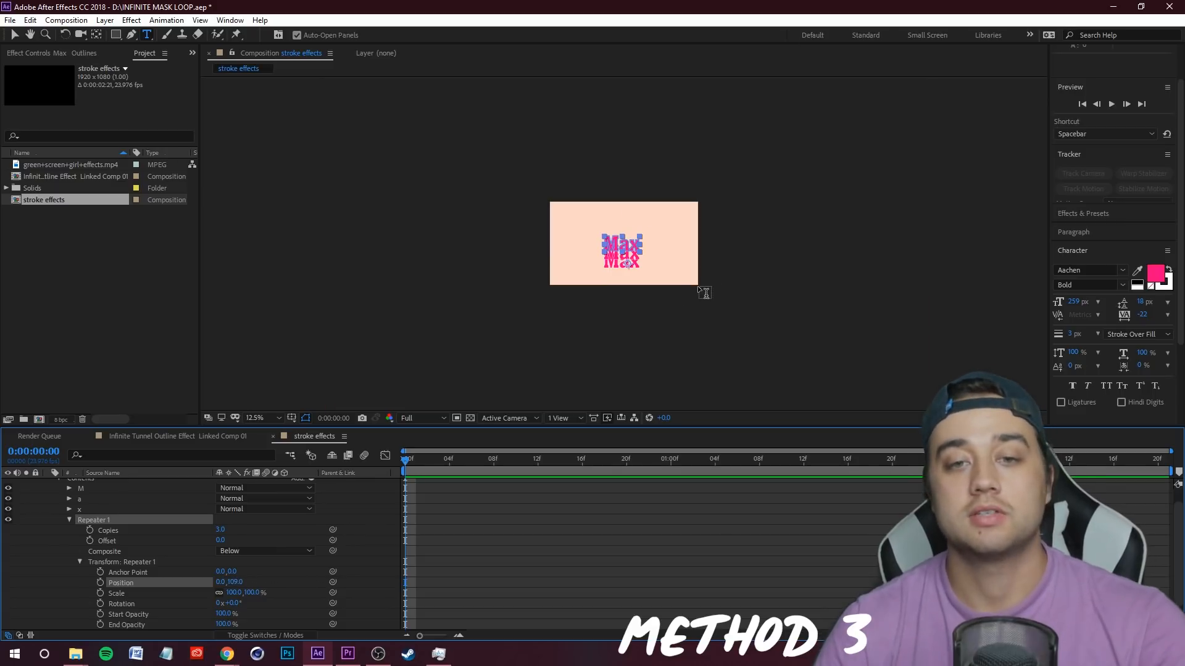
scroll(636, 293, "up", 4)
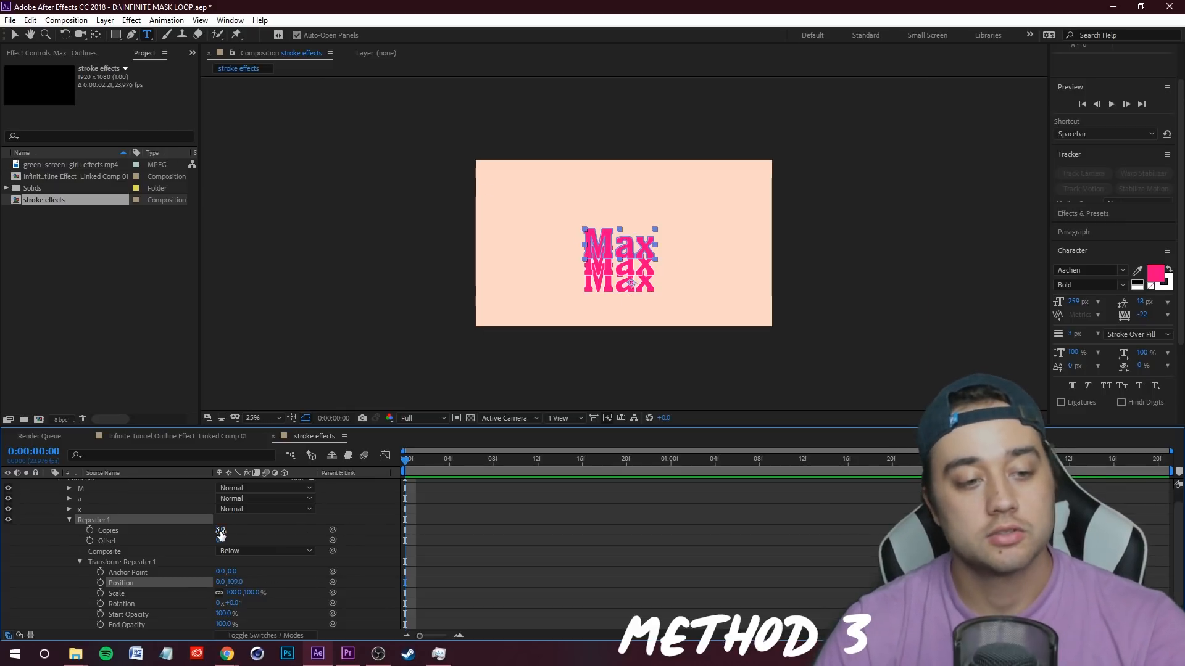
Step: Increase the Repeater's copies to 15
left_click_drag(220, 530, 227, 529)
left_click_drag(208, 535, 235, 532)
left_click(221, 530)
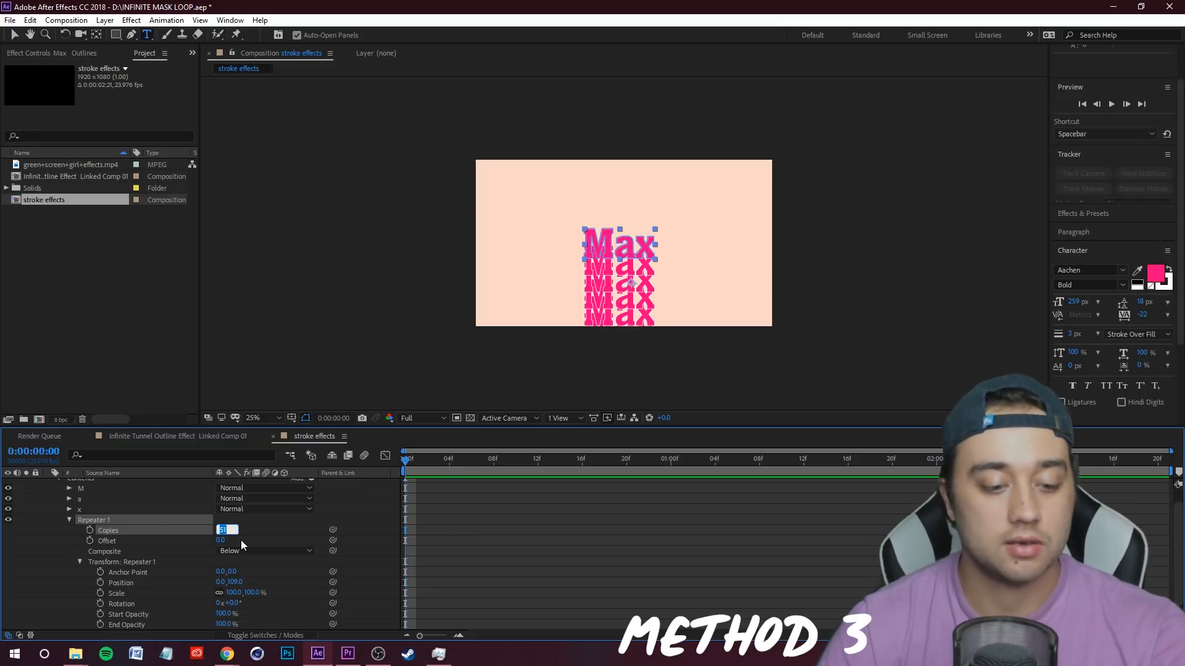
left_click(285, 582)
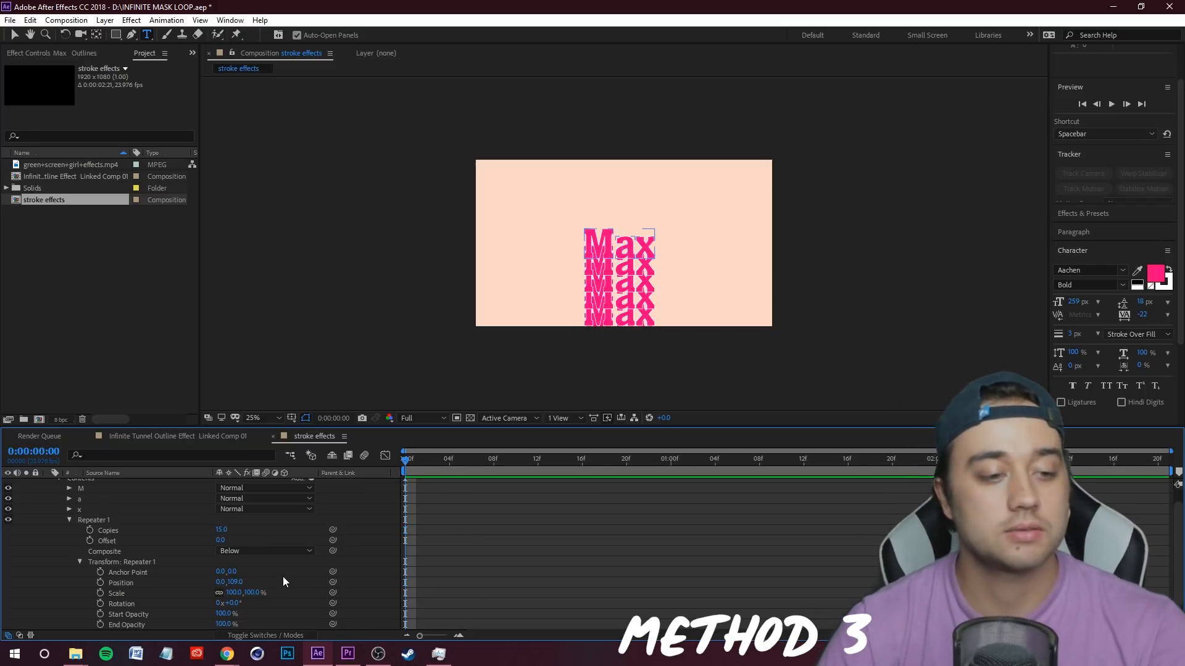
Step: Reduce the Repeater's vertical position offset to 16 and inspect the tightly stacked copies up close
left_click_drag(237, 583, 172, 587)
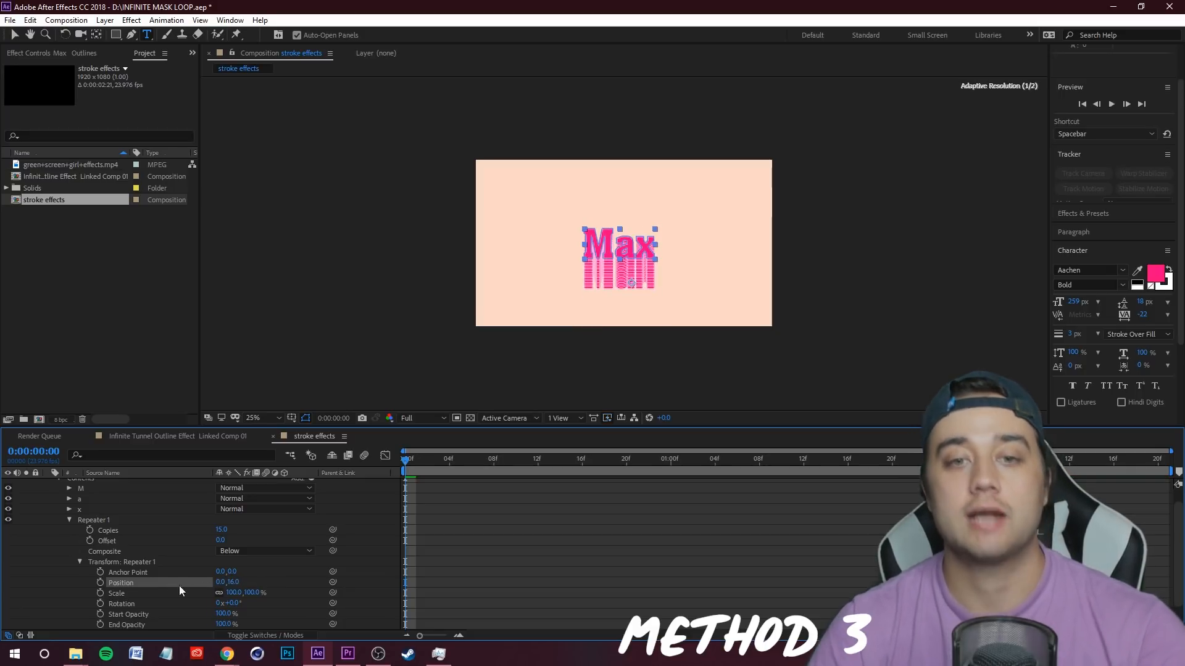
left_click(601, 522)
scroll(627, 284, "down", 1)
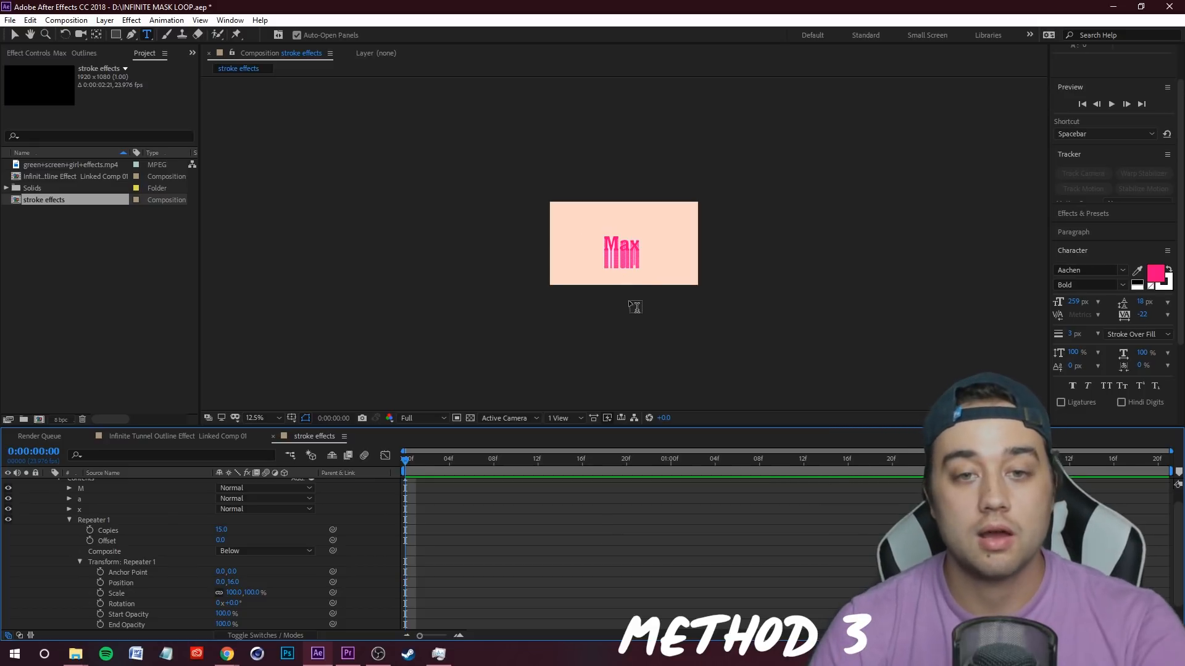
scroll(635, 288, "up", 4)
scroll(619, 293, "down", 1)
scroll(617, 290, "down", 1)
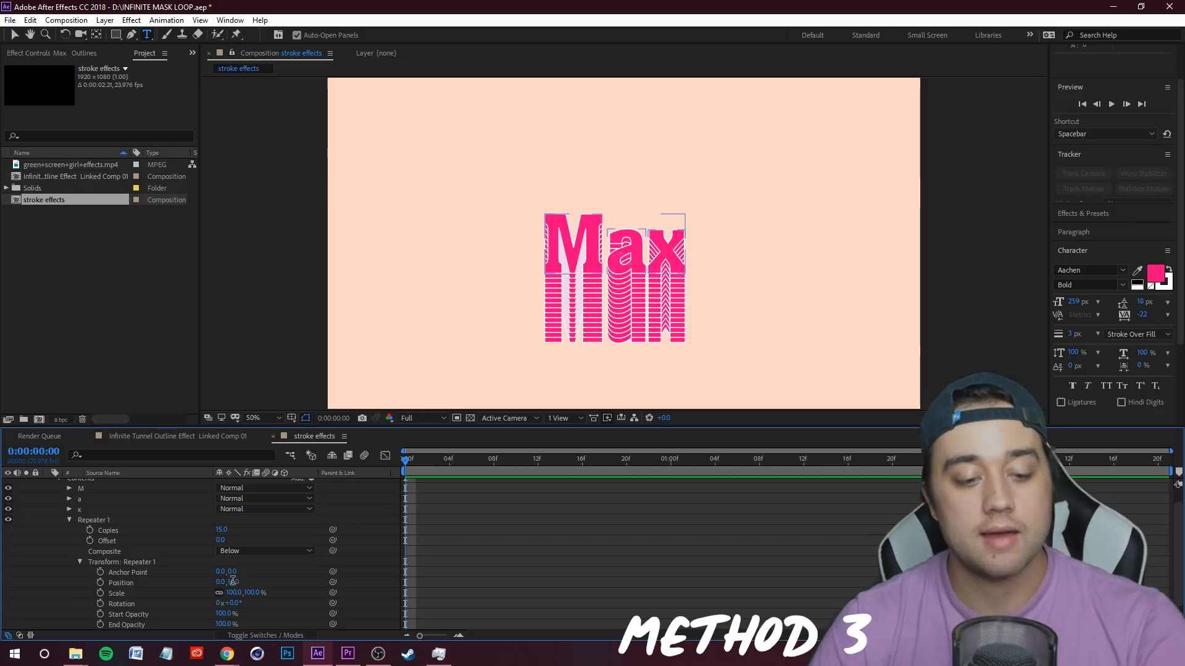
Step: Try animating the Repeater's vertical position from 0 at the first frame to an offset at frame 16, preview it, and undo the animation
key("Return")
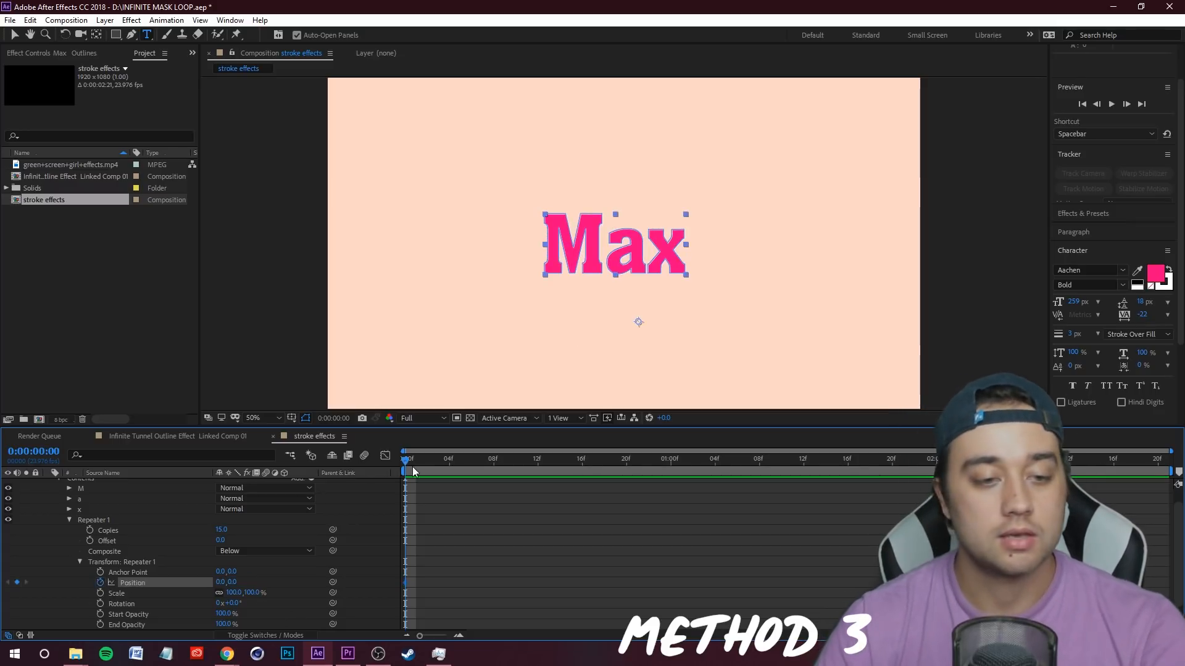
left_click_drag(409, 461, 582, 487)
left_click_drag(232, 582, 241, 585)
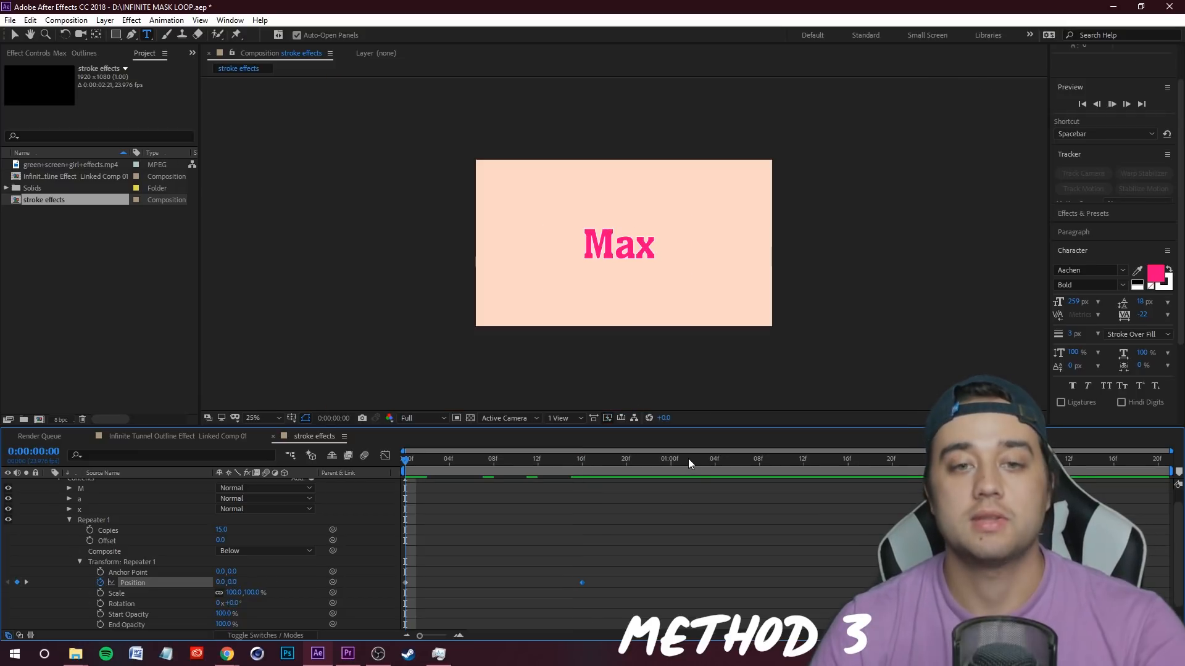
key("space")
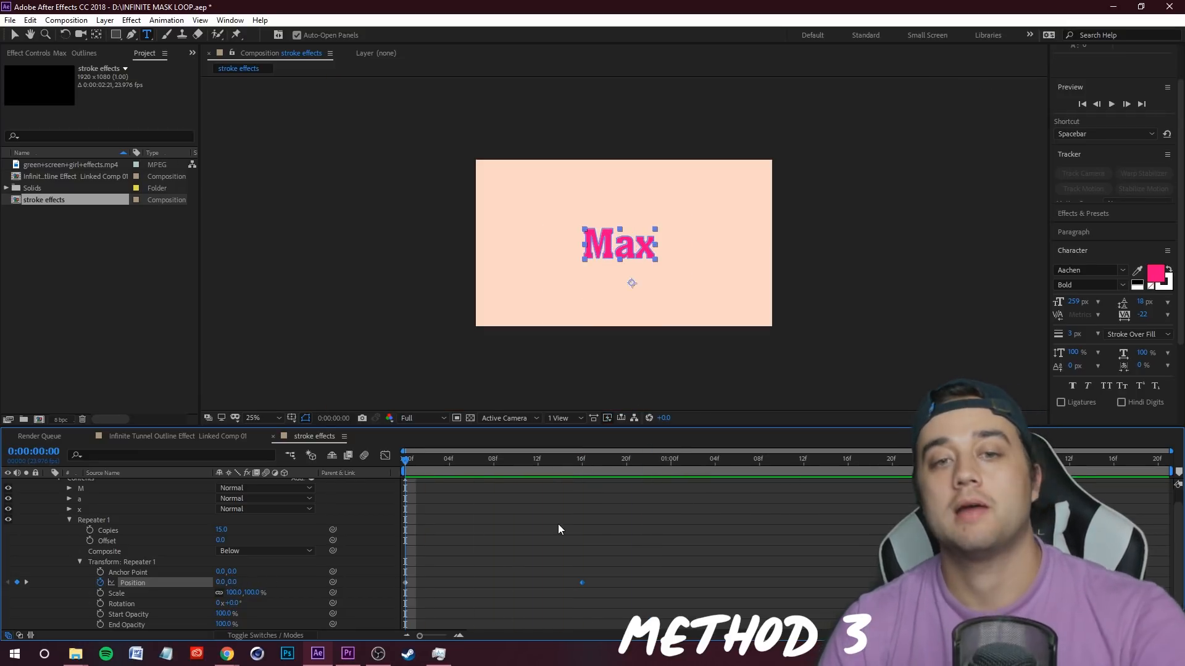
key("ctrl+z")
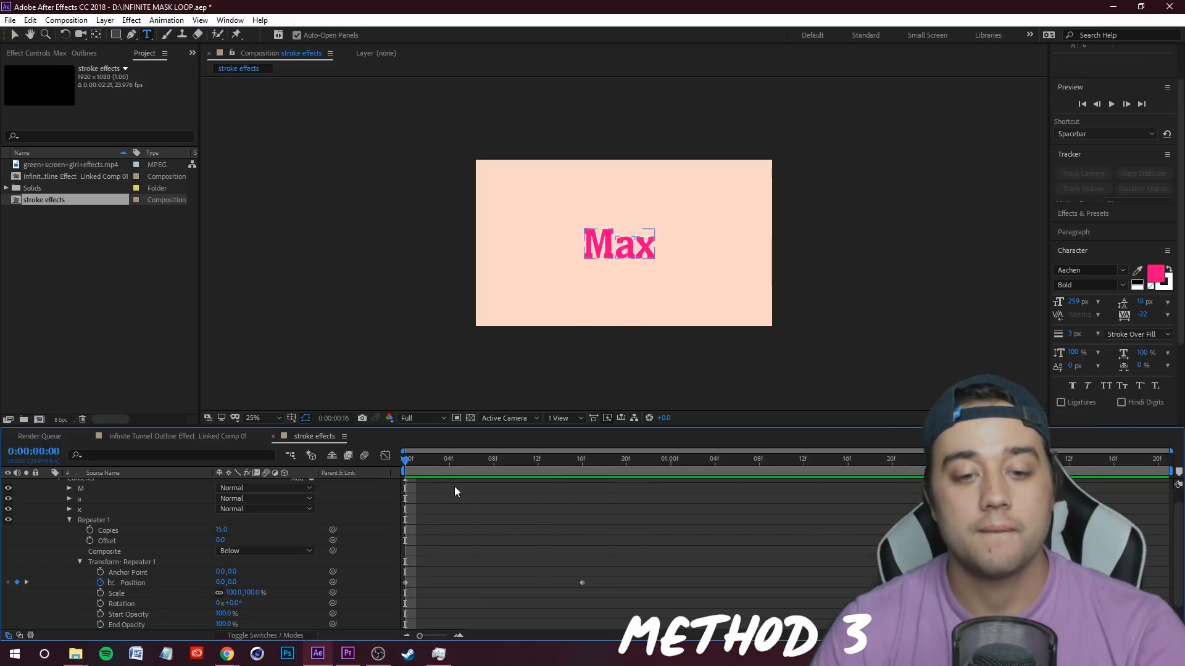
left_click_drag(233, 583, 209, 583)
key("space")
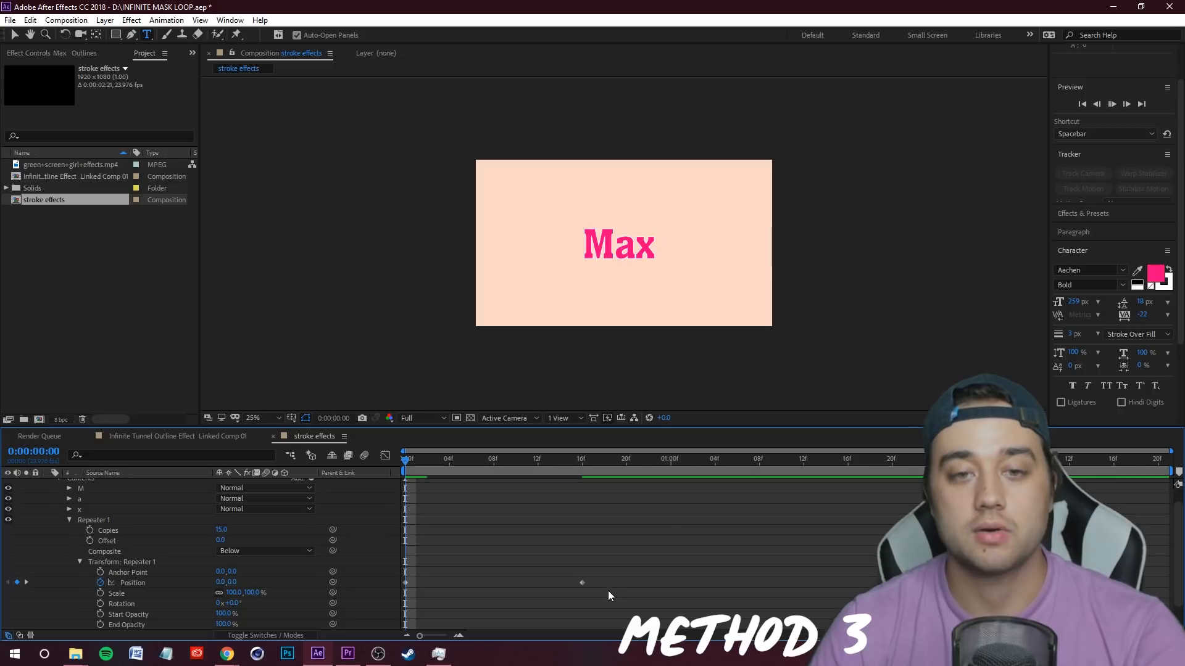
key("ctrl+z")
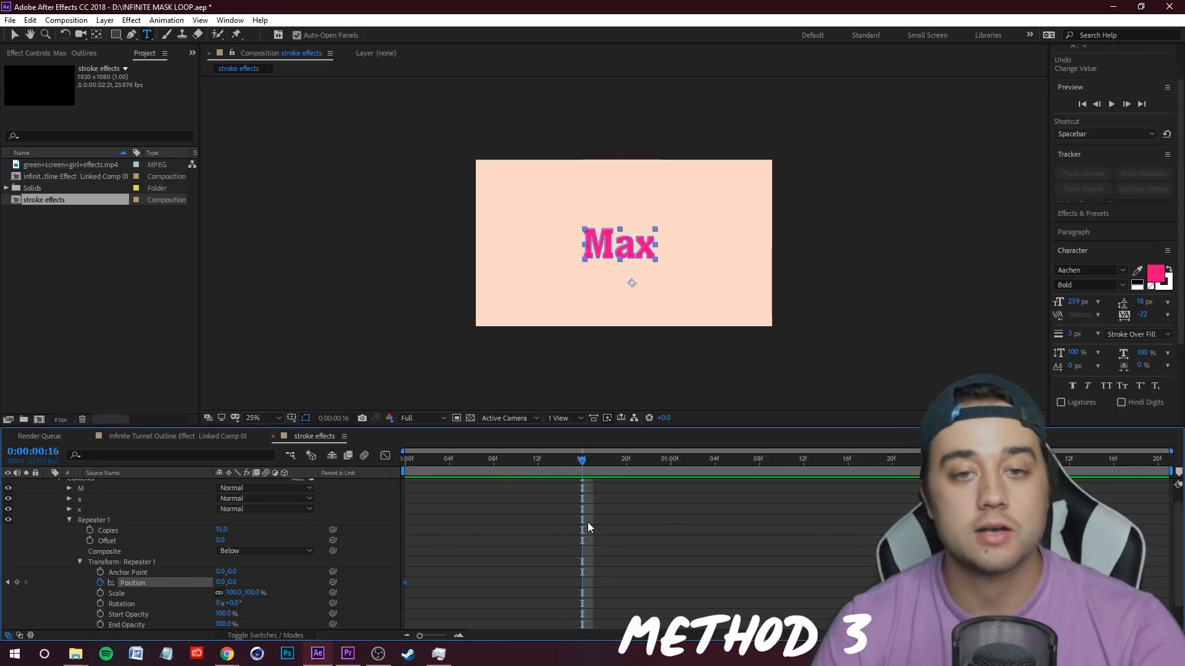
key("Home")
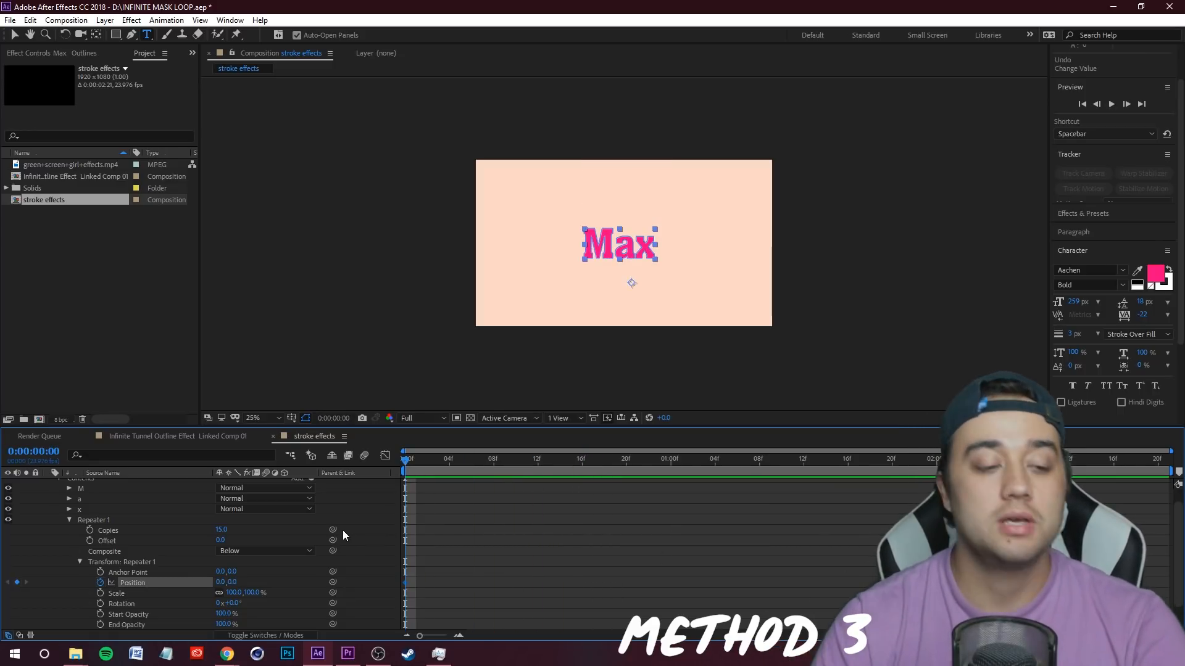
Step: Set the Repeater's vertical position offset to 25
left_click(235, 582)
type("25")
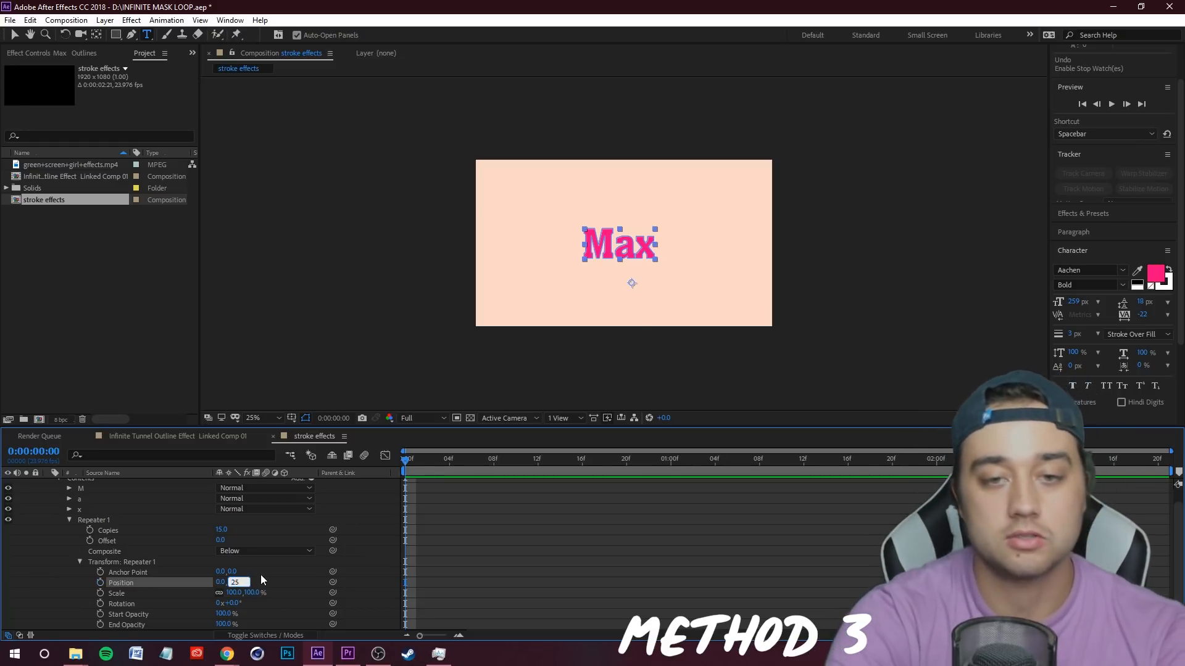
key("Return")
left_click(619, 547)
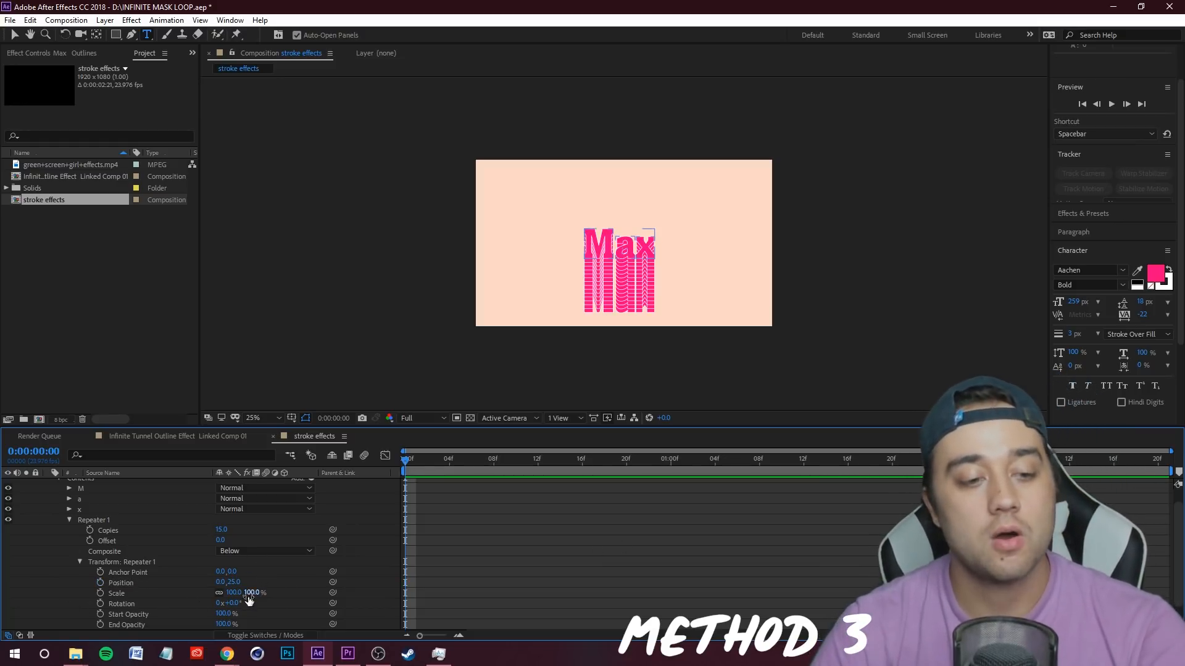
Step: Try animating the Repeater's scale from 95% at the first frame to a larger size at frame 18, preview it, and undo the animation
left_click_drag(233, 593, 229, 593)
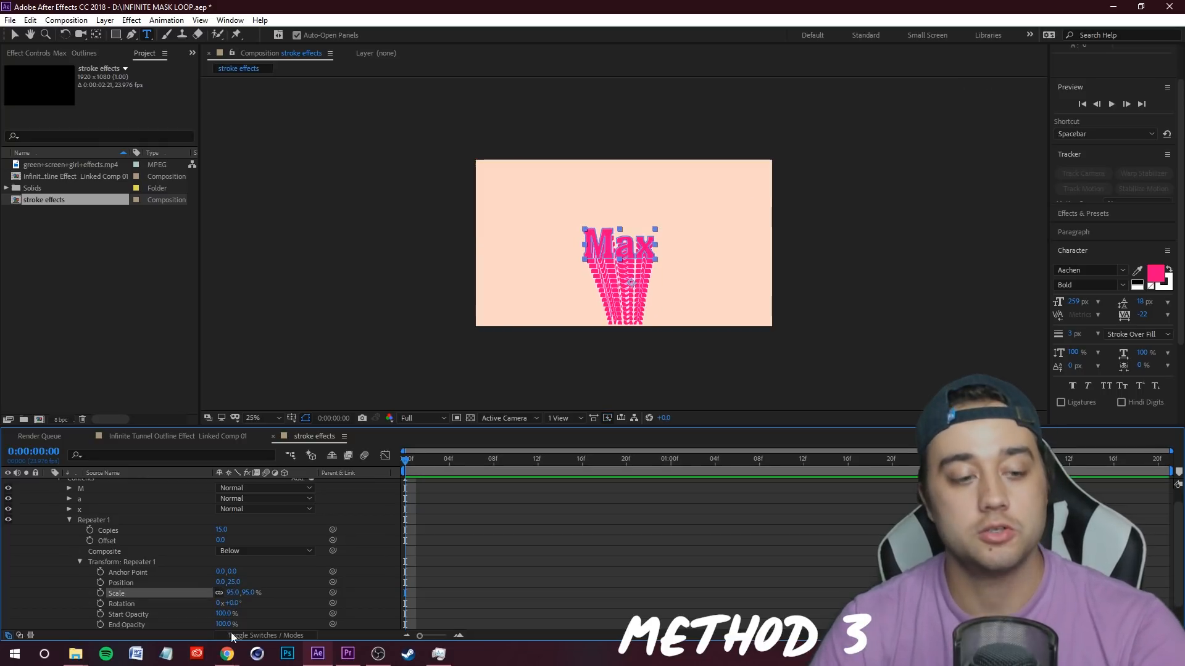
left_click(604, 461)
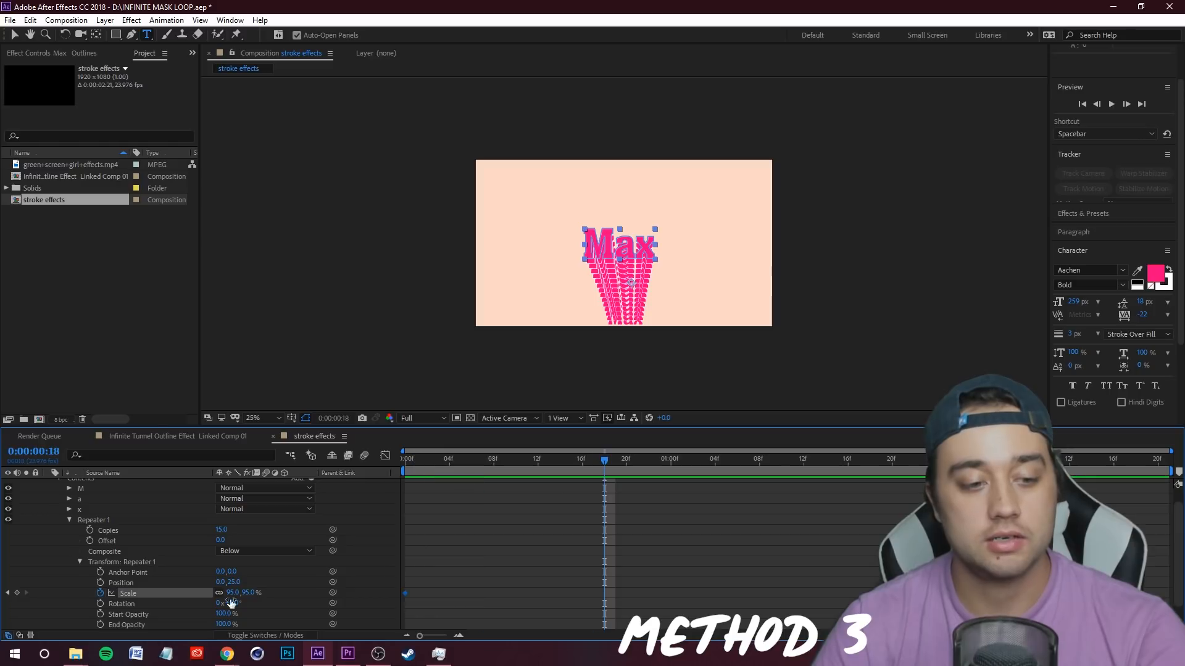
left_click_drag(232, 593, 249, 593)
left_click_drag(604, 462, 398, 493)
key("space")
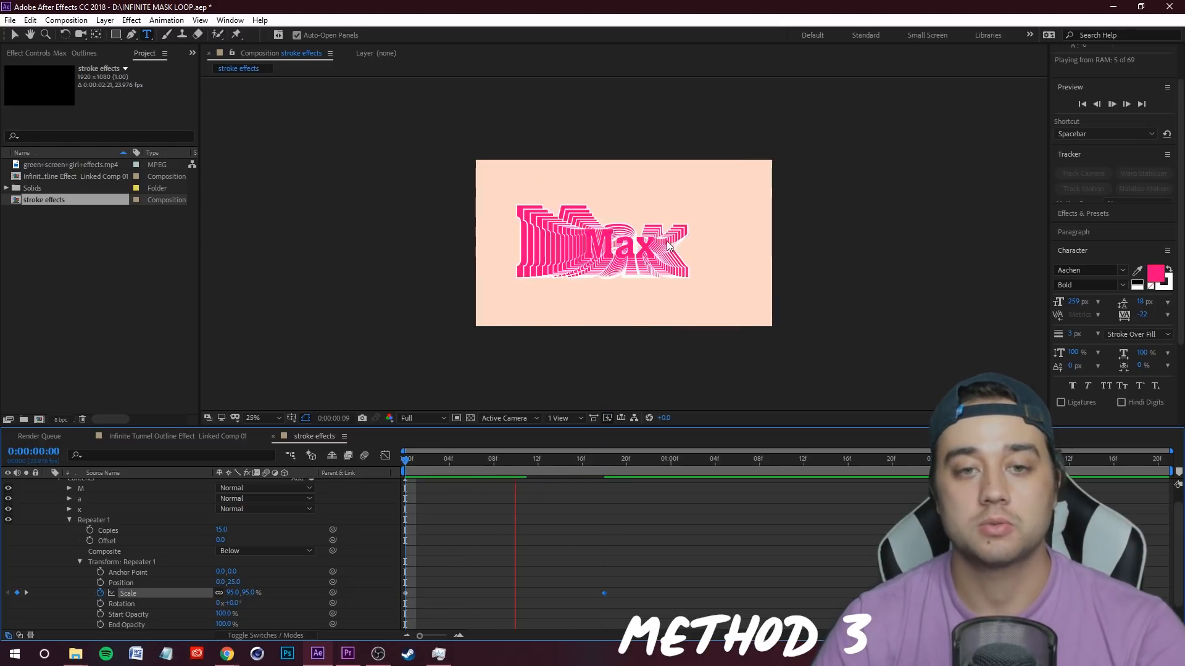
key("space")
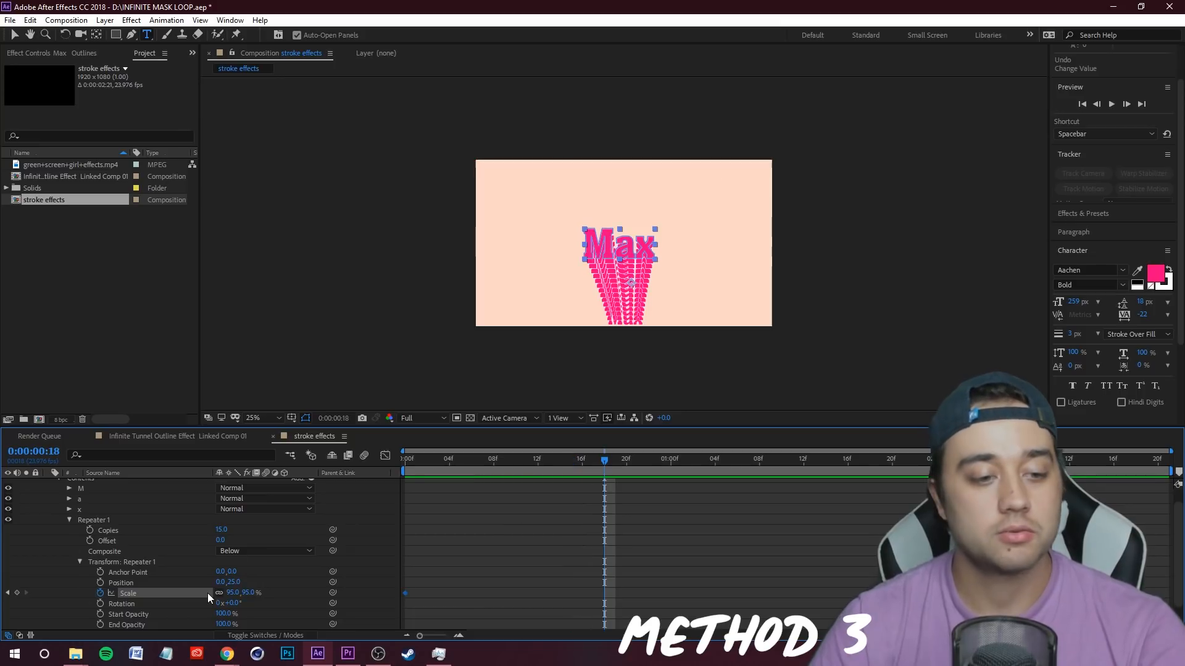
key("ctrl+z")
Step: Enlarge the Repeater's scale to 118% and shift its anchor point to -61, -167 to form a tunnel around the text
mouse_move(408, 464)
left_mouse_down()
mouse_move(571, 469)
mouse_move(405, 462)
left_mouse_up()
left_click_drag(238, 592, 249, 568)
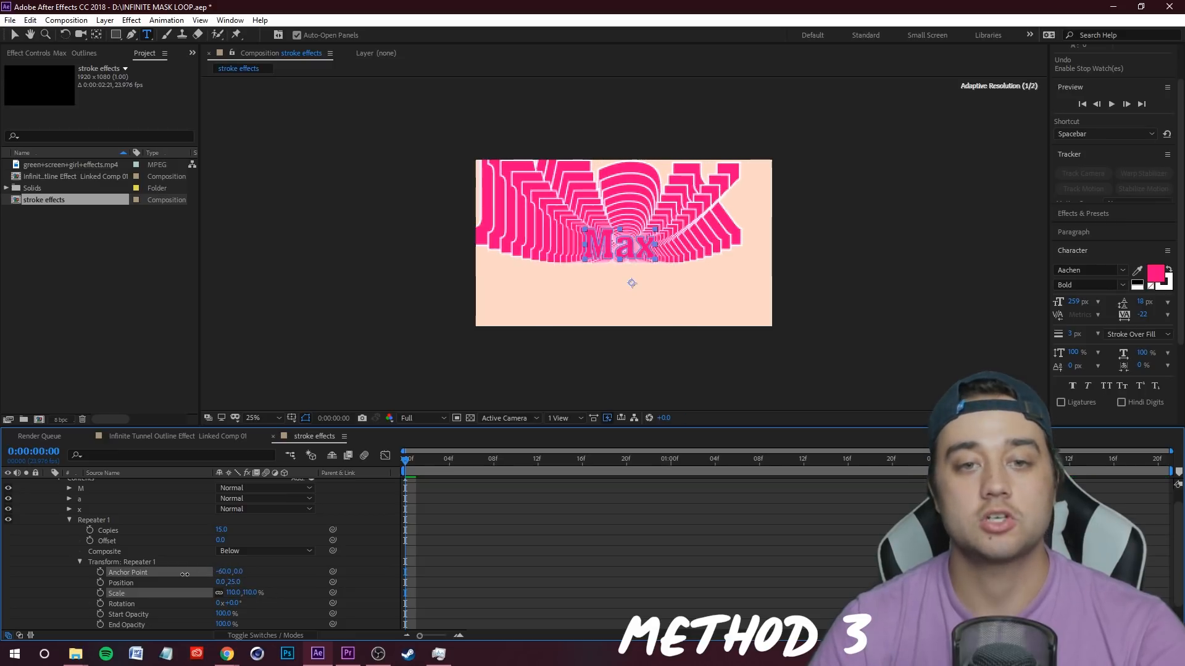
left_click_drag(174, 576, 157, 603)
left_click(466, 575)
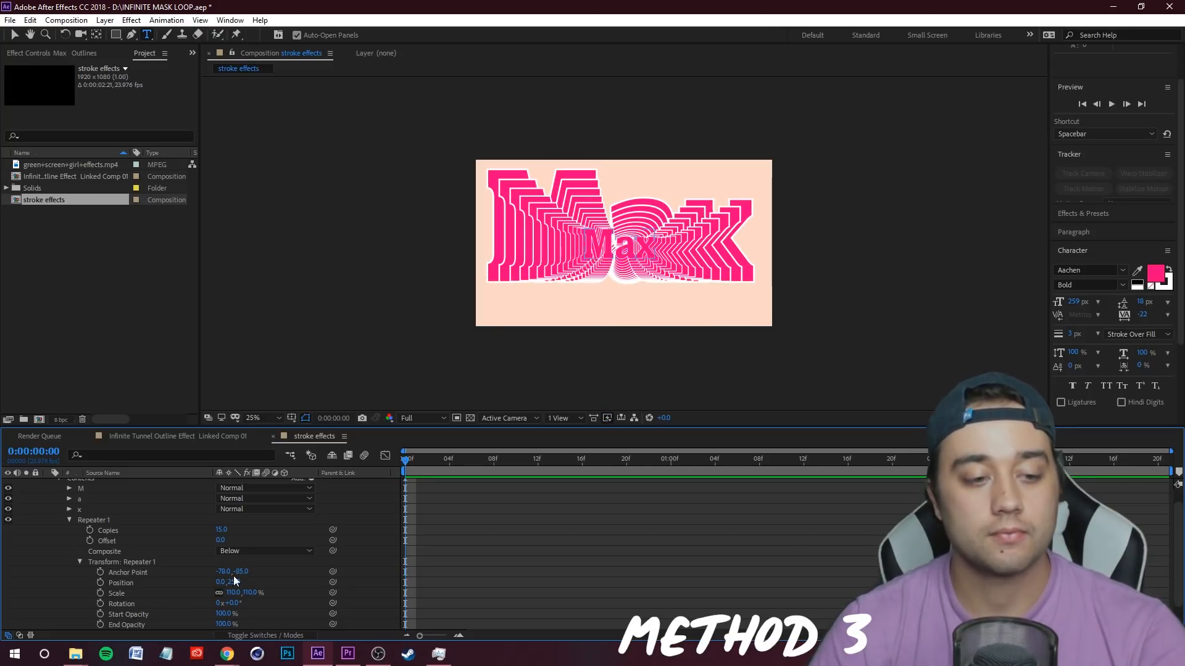
left_click_drag(232, 604, 170, 595)
left_click(463, 611)
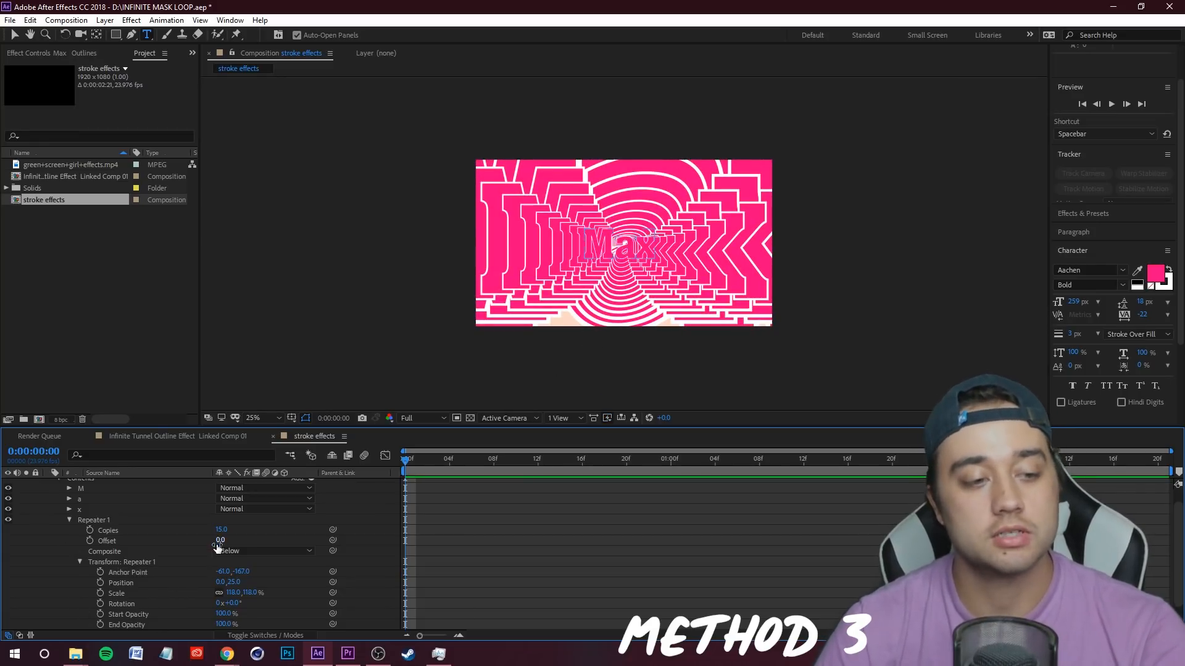
Step: Raise the Repeater's copies to 35 so the repeated outlines fill the whole frame
left_click_drag(219, 530, 229, 529)
left_click(637, 587)
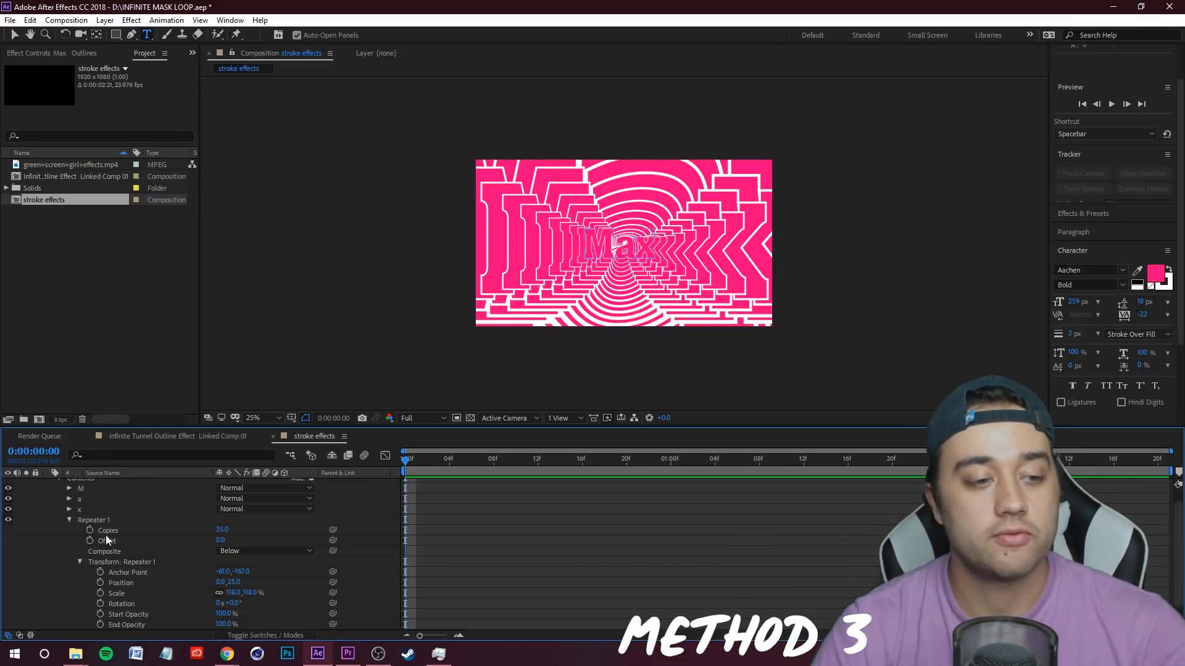
Step: Make the original text layer visible and move it above the outline shape layer
scroll(62, 505, "up", 1)
left_click(48, 484)
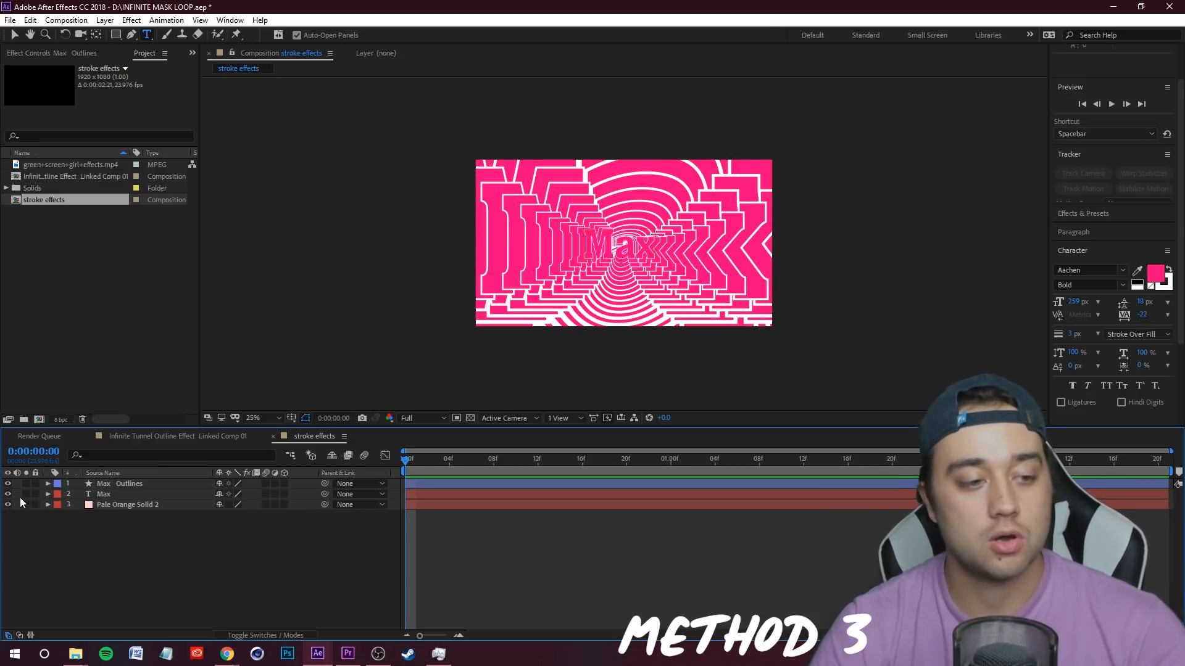
left_click_drag(108, 497, 111, 481)
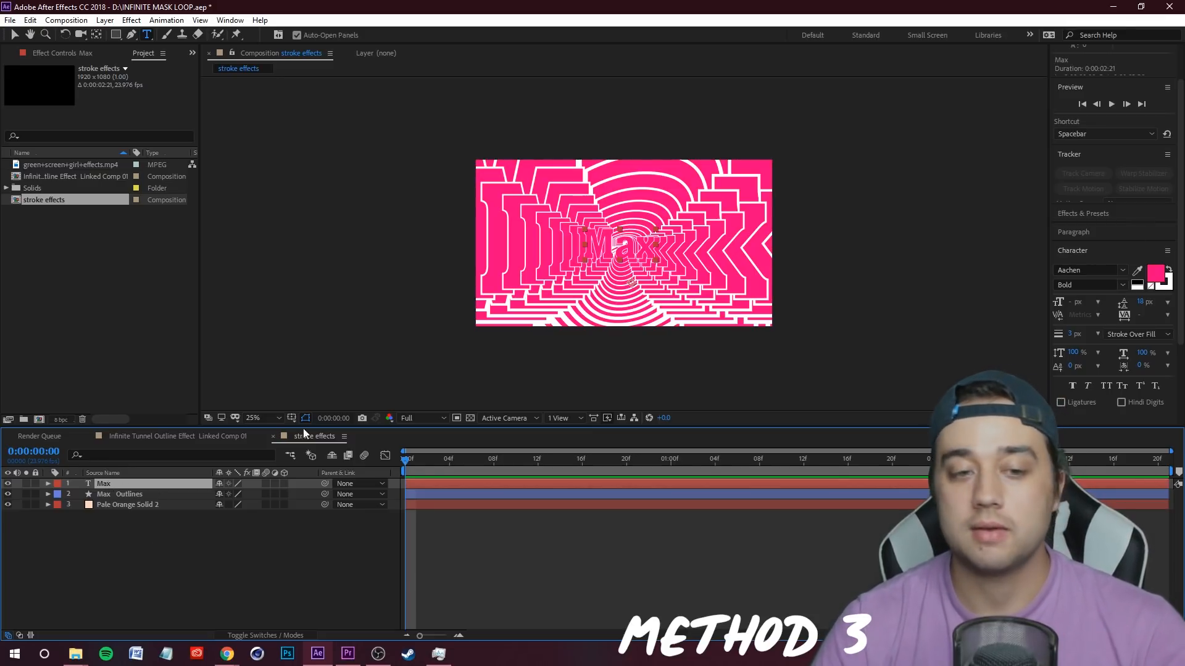
Step: Apply the Invert effect to the original text layer so its colour contrasts with the pink tunnel
double_click(126, 483)
left_click(1156, 272)
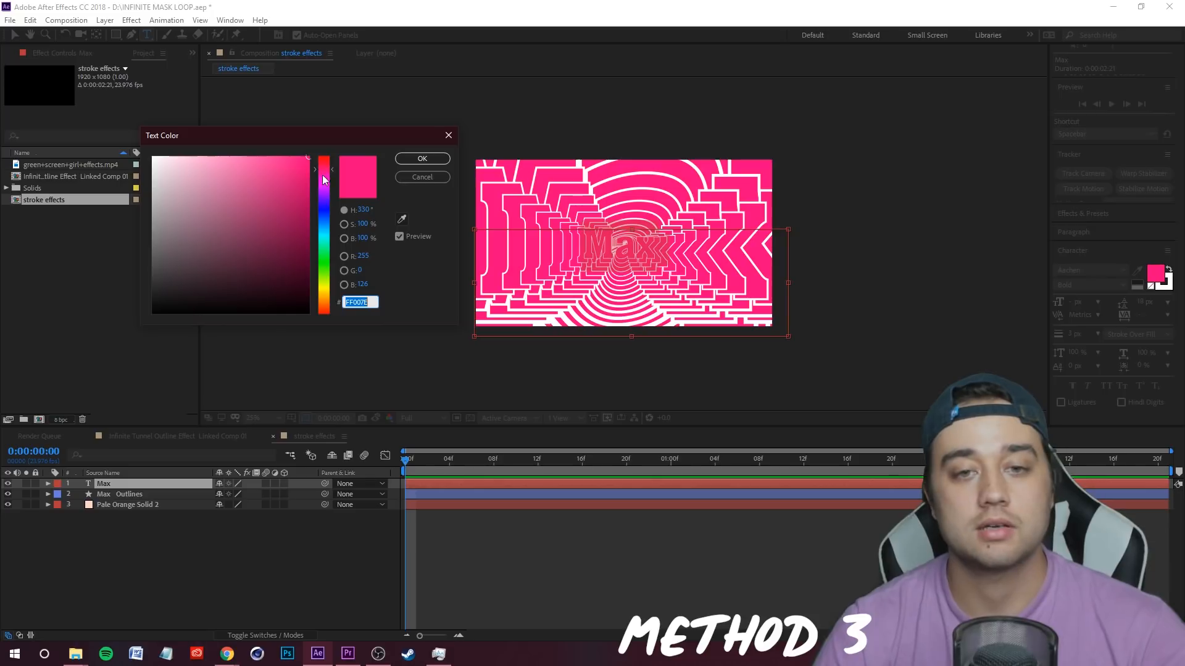
left_click(422, 159)
left_click(1097, 213)
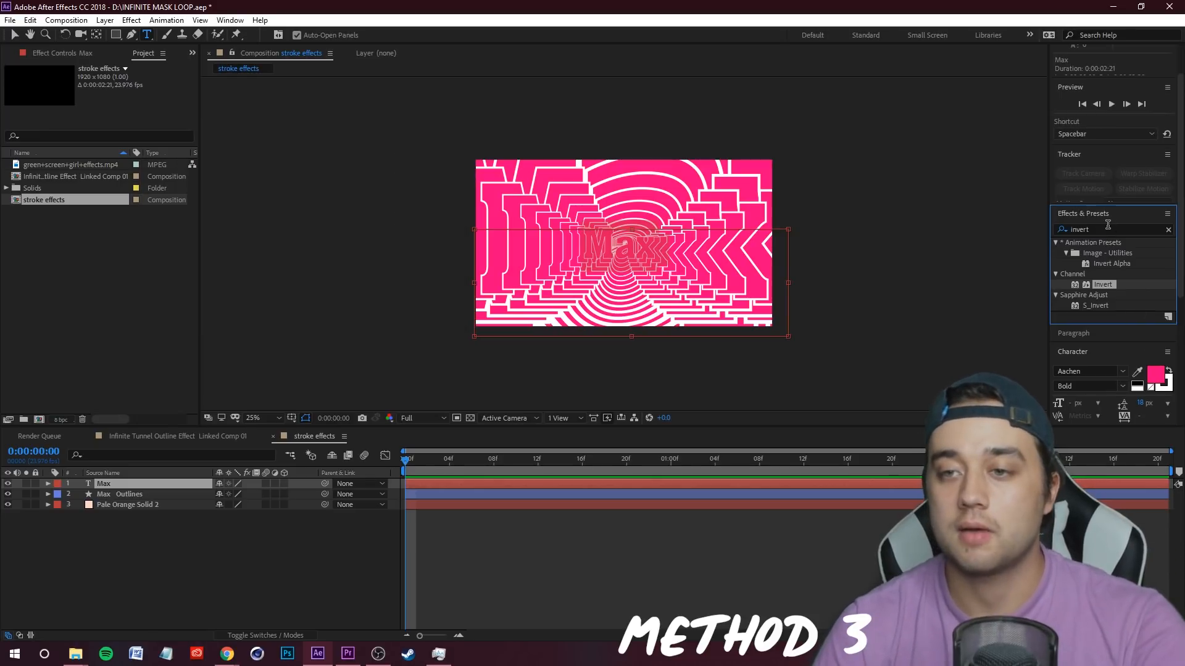
left_click(1107, 229)
left_click_drag(1075, 287, 118, 485)
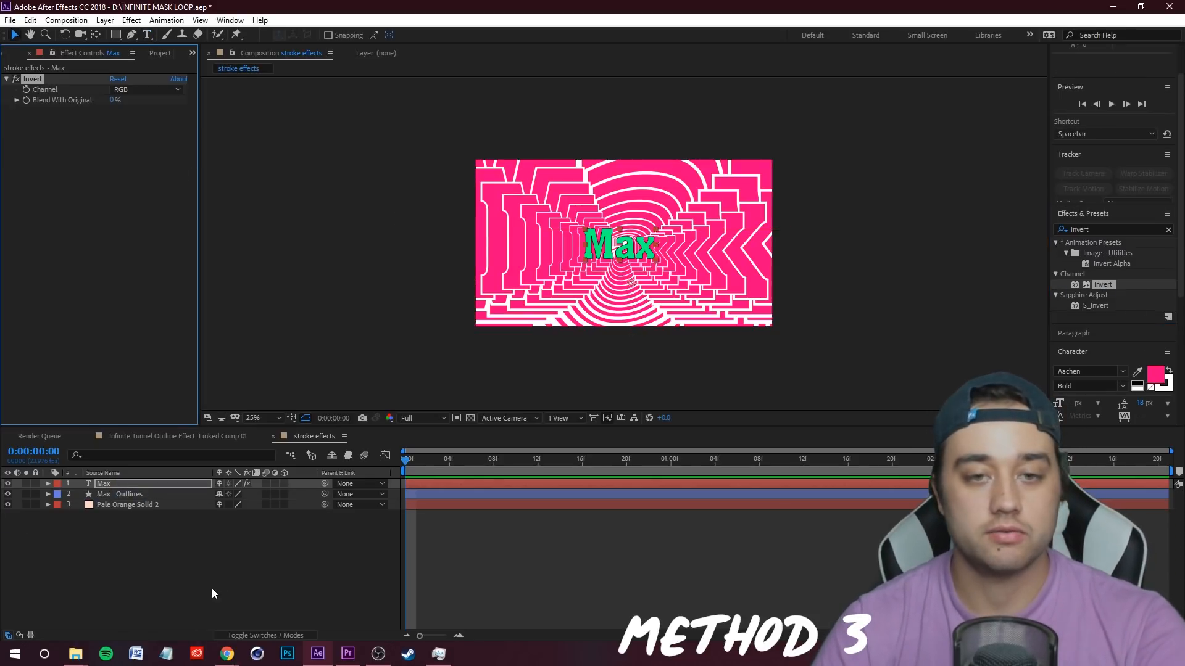
Step: Add Offset Paths above the Repeater on the outline shape layer and set its line join to Round Join
left_click(111, 494)
left_click(48, 494)
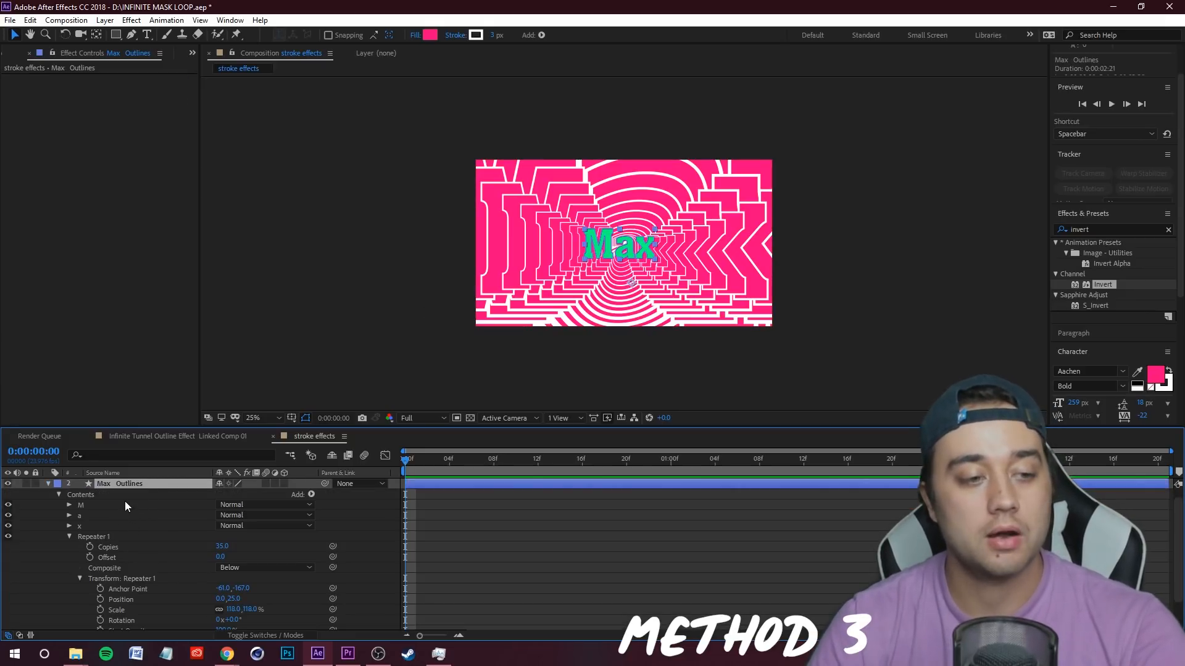
left_click(69, 537)
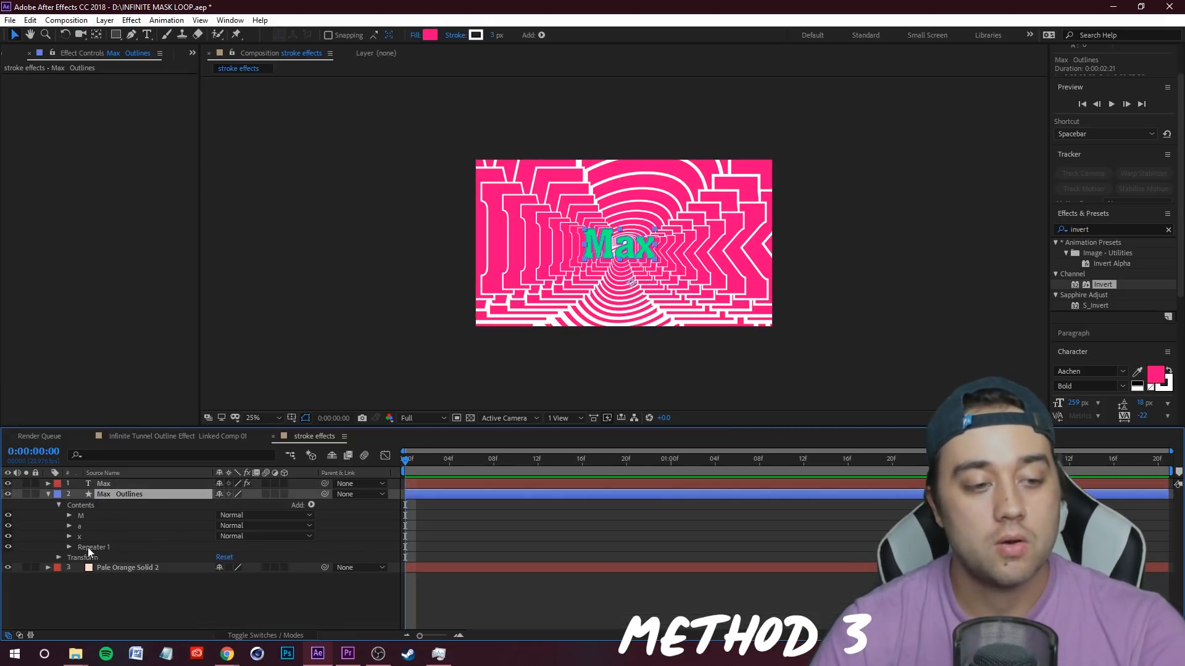
left_click(312, 505)
left_click(346, 392)
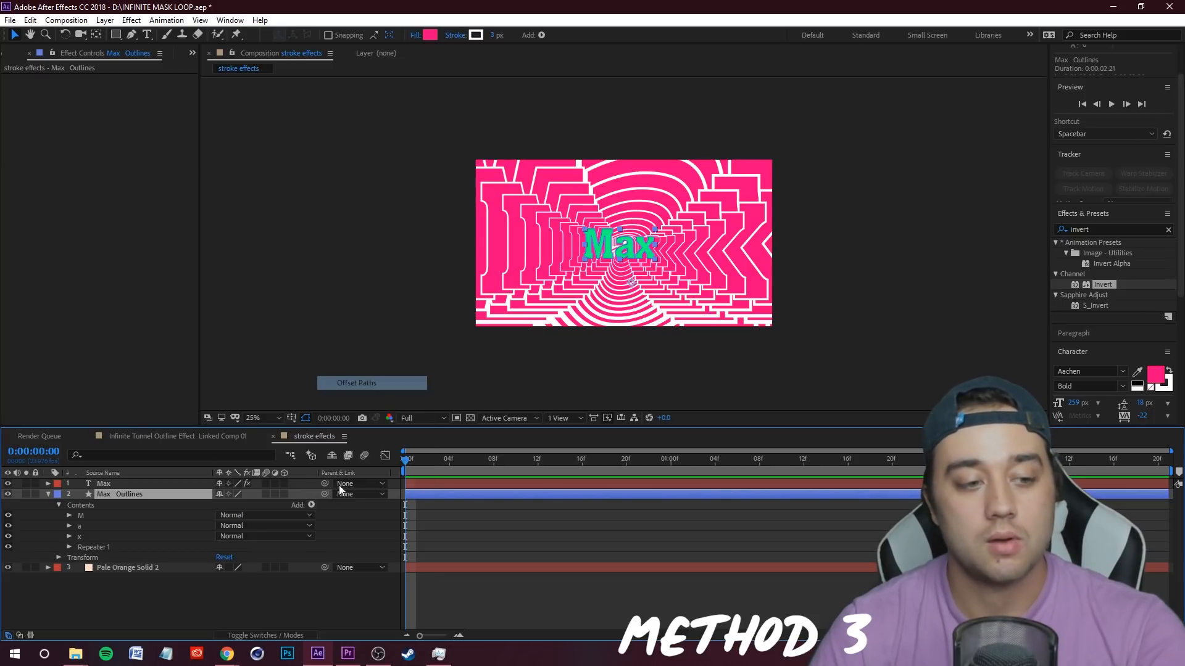
left_click(69, 547)
left_click(265, 568)
left_click(267, 595)
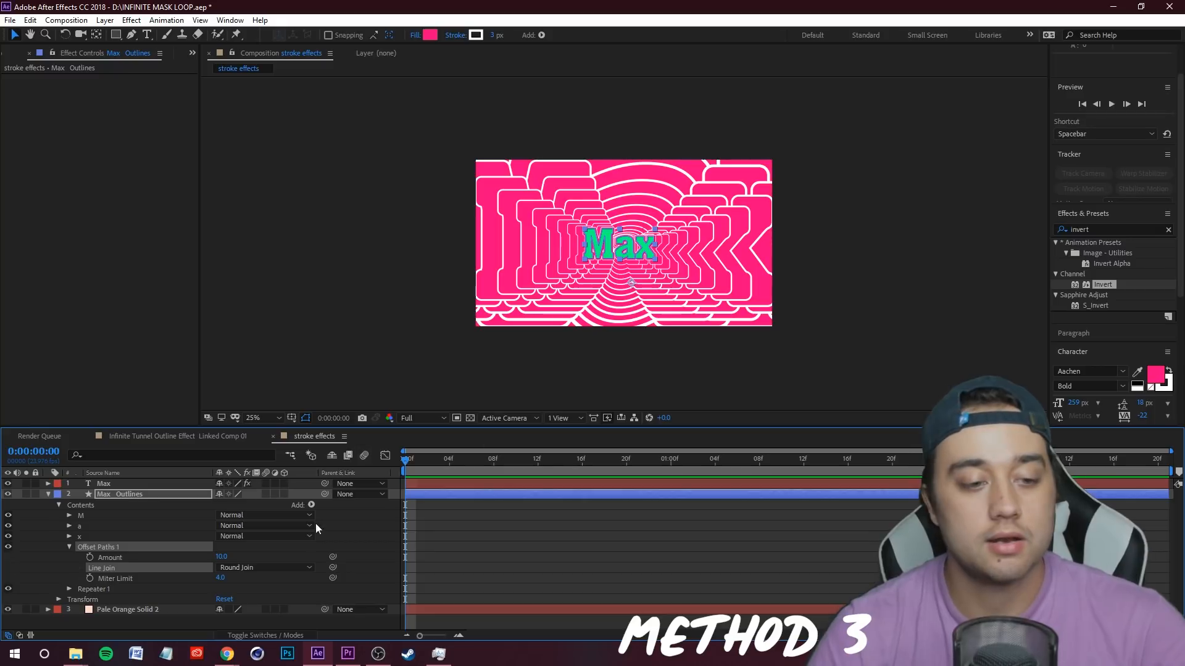
Step: Try Bevel Join for the offset outlines, inspect it up close, and return the line join to Round Join
left_click(263, 568)
left_click(302, 606)
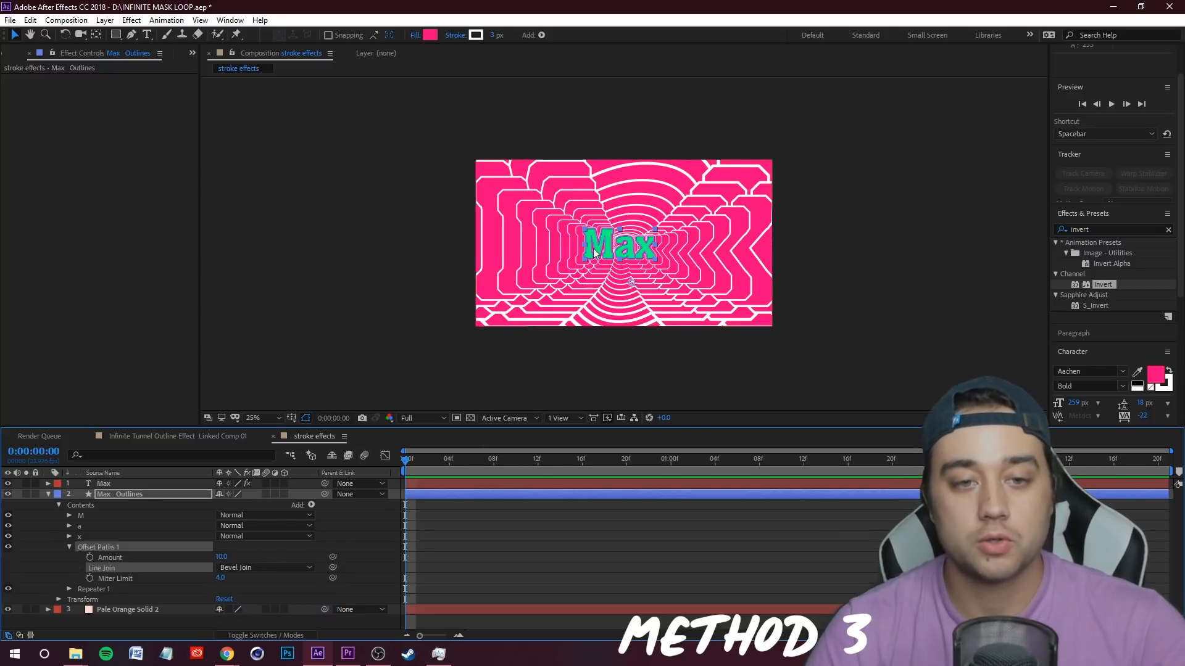
key("slash")
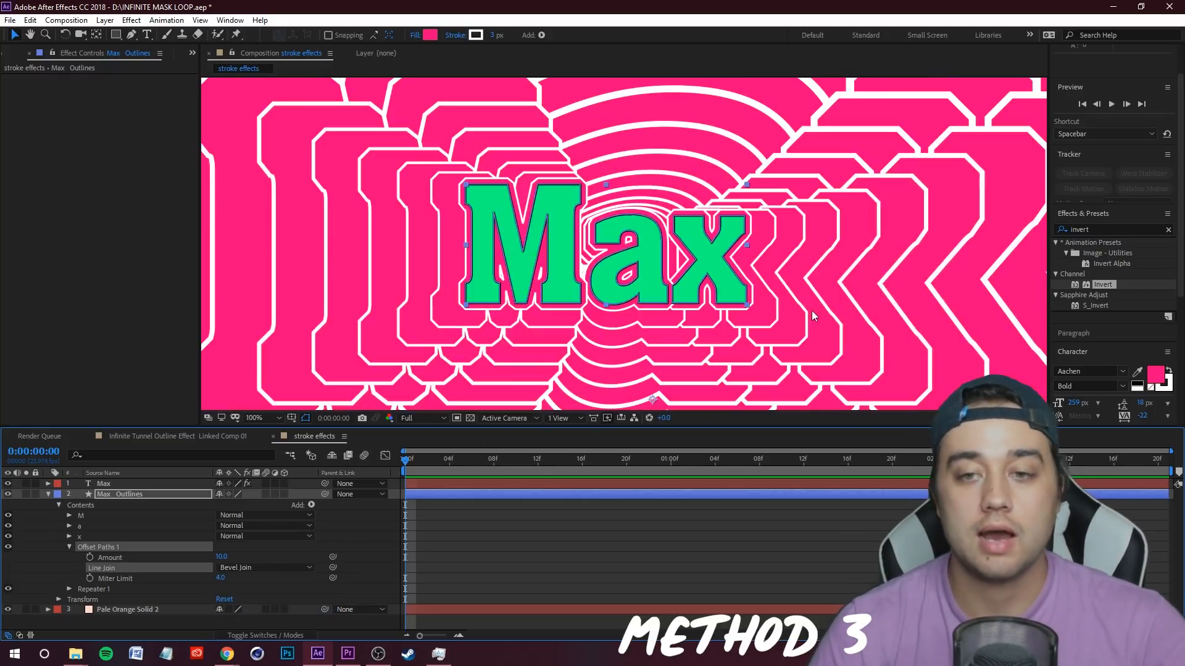
left_click(262, 567)
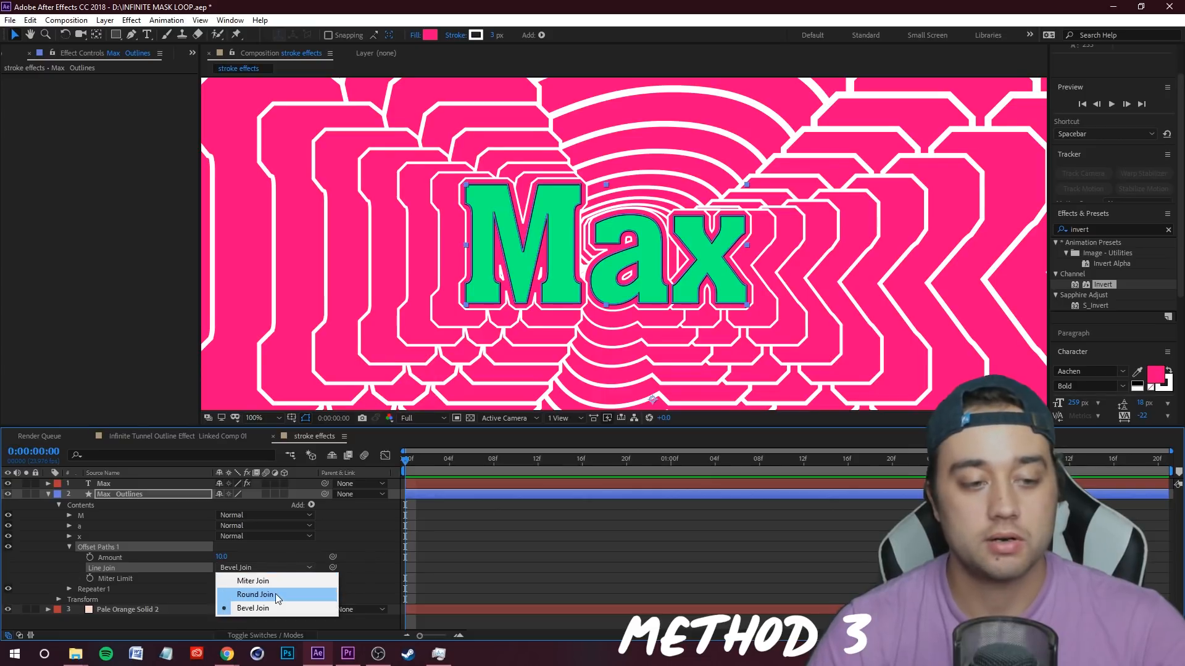
left_click(268, 595)
key("comma")
key("comma")
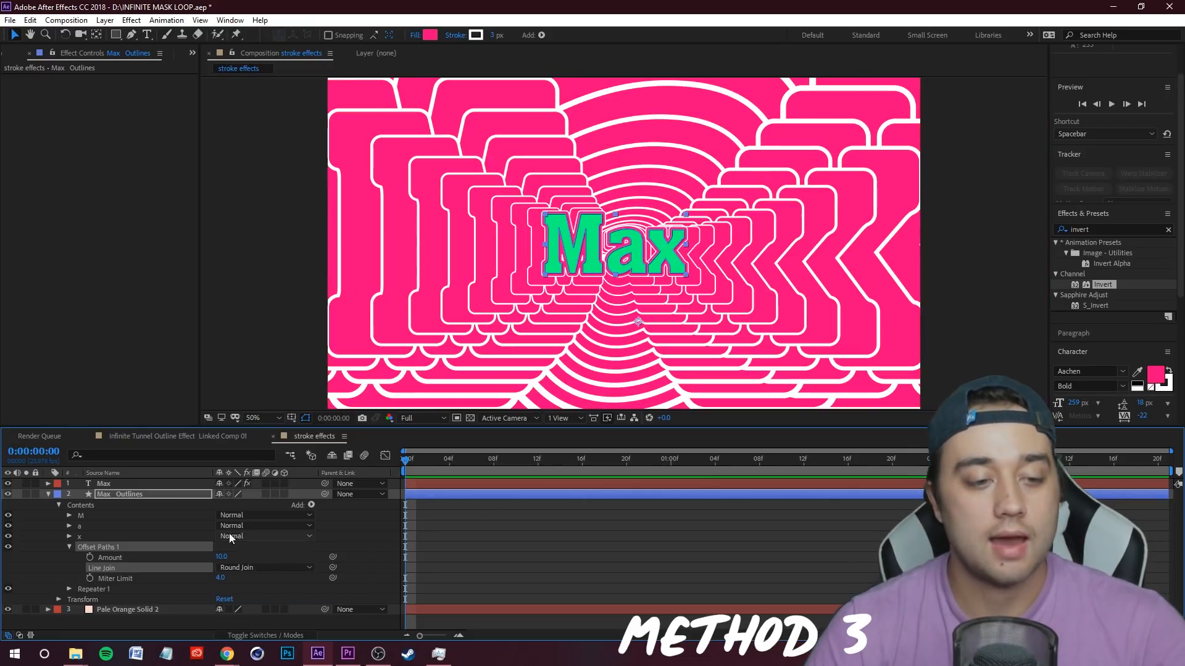
Step: Increase the Offset Paths amount to spread the repeated outlines further around the text
left_click_drag(221, 557, 321, 545)
key("comma")
left_click_drag(224, 558, 232, 559)
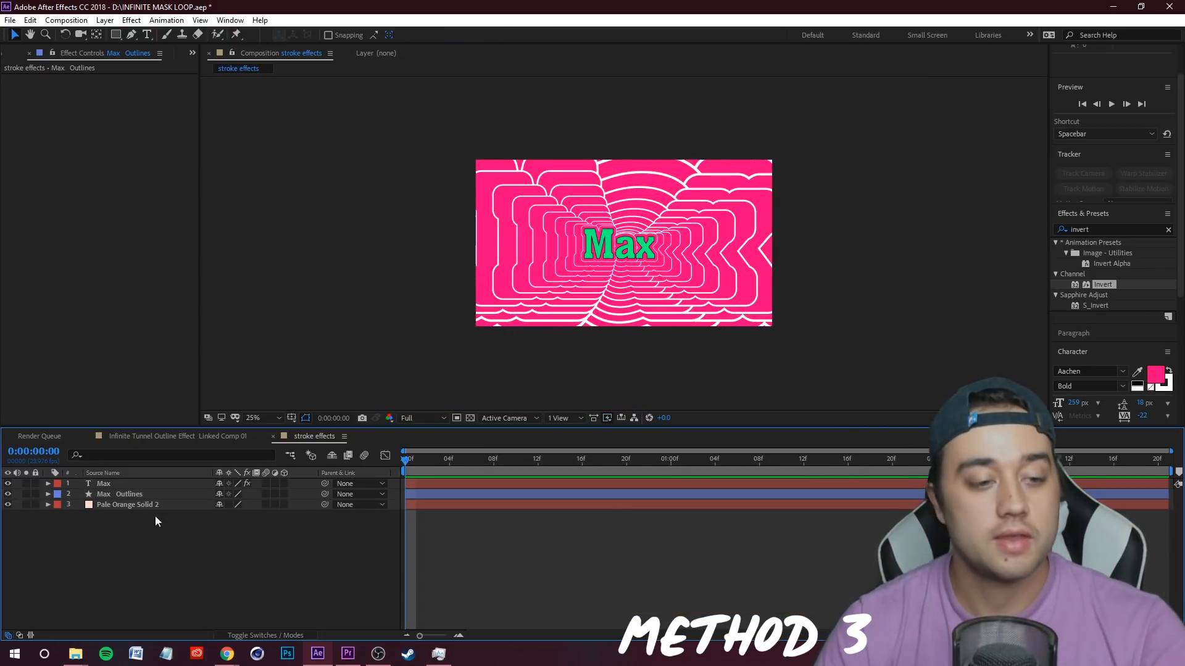
Step: Hide the text and outline layers and create a new text box containing the same name over the pale orange solid
left_click(7, 494)
left_click(7, 484)
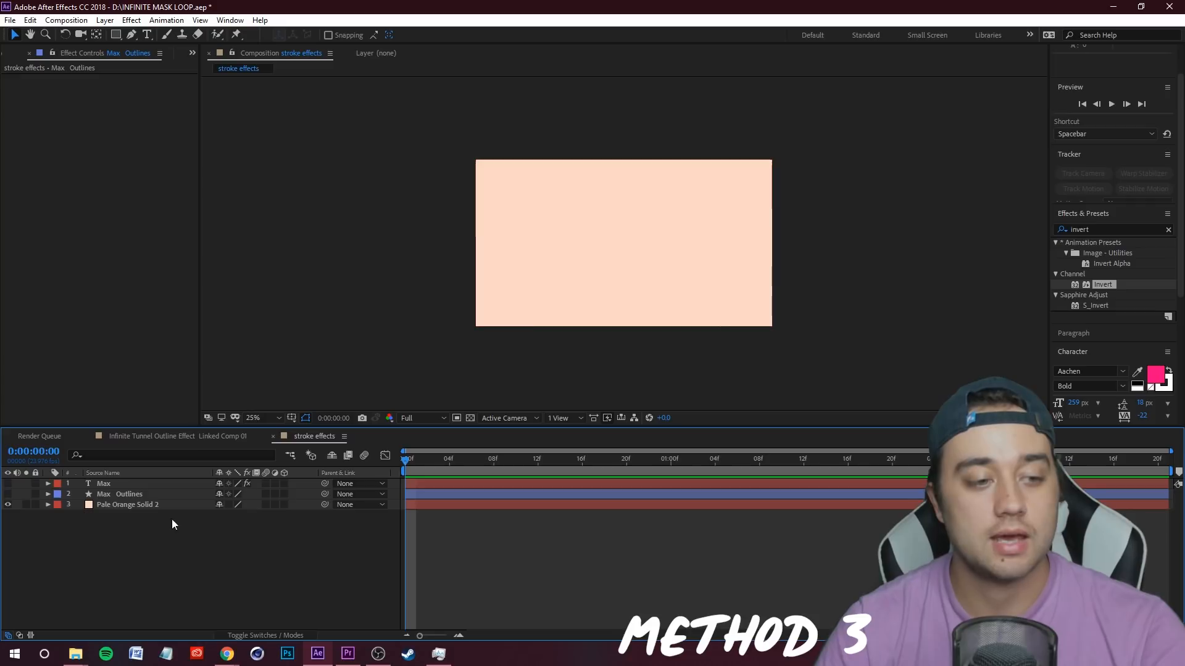
left_click(147, 35)
left_click_drag(531, 212, 737, 275)
type("Max")
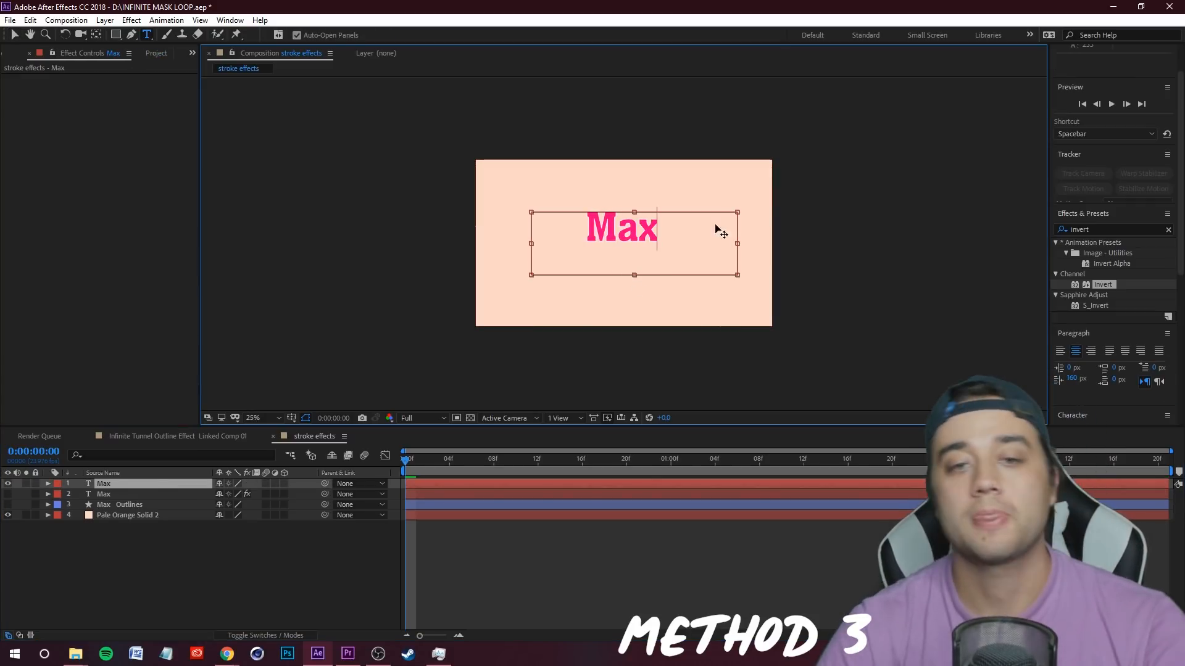
Step: Set the new text's fill colour to black, 000000
key("ctrl+a")
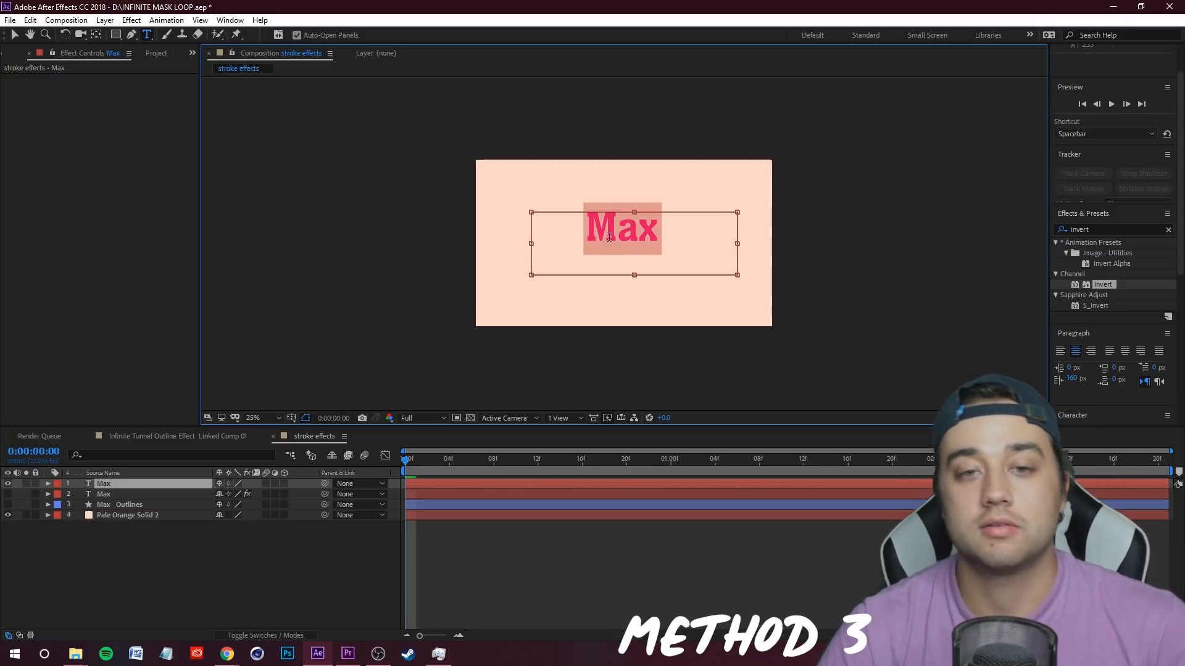
left_click(1086, 215)
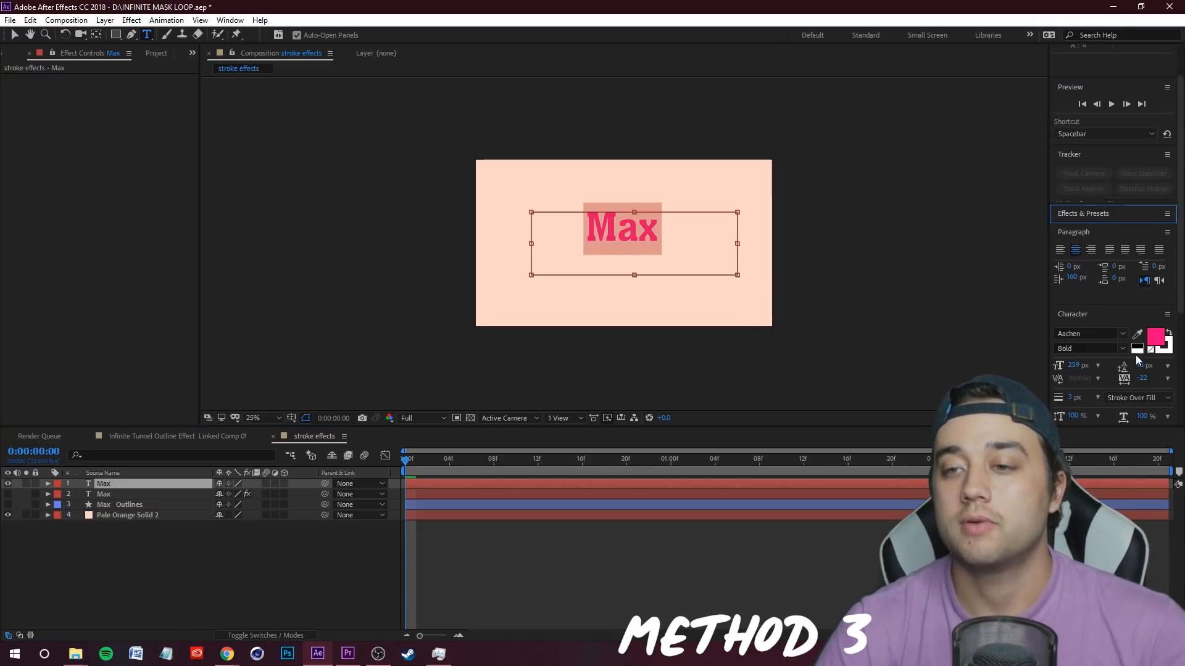
left_click(1156, 338)
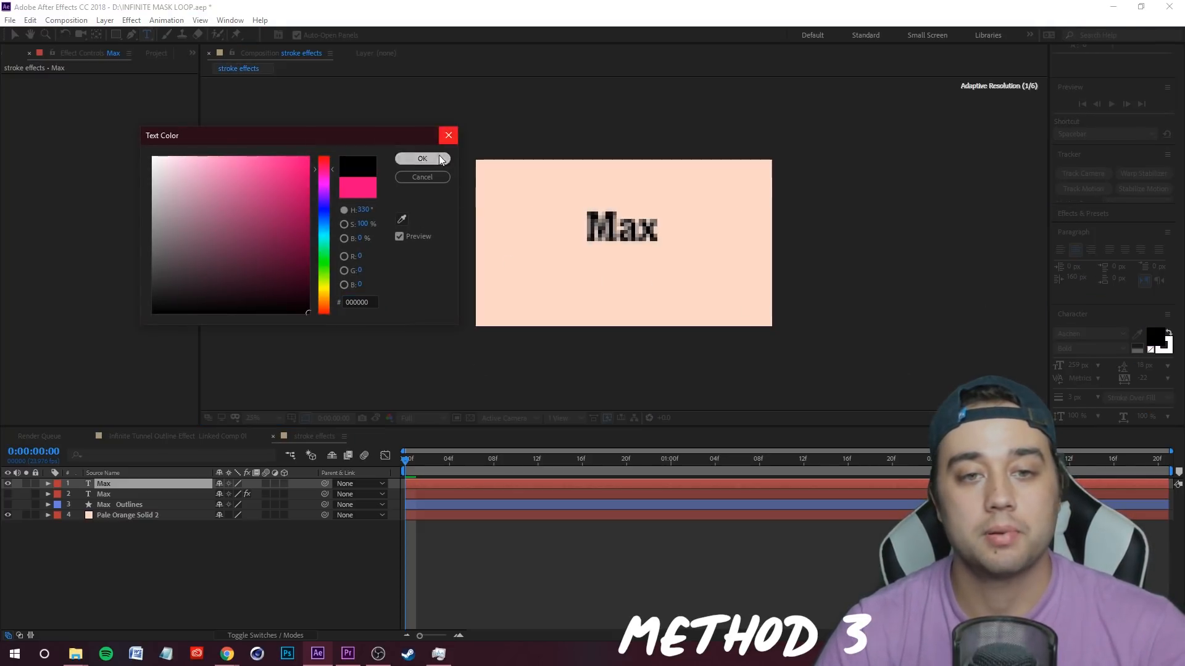
left_click(434, 158)
left_click(543, 568)
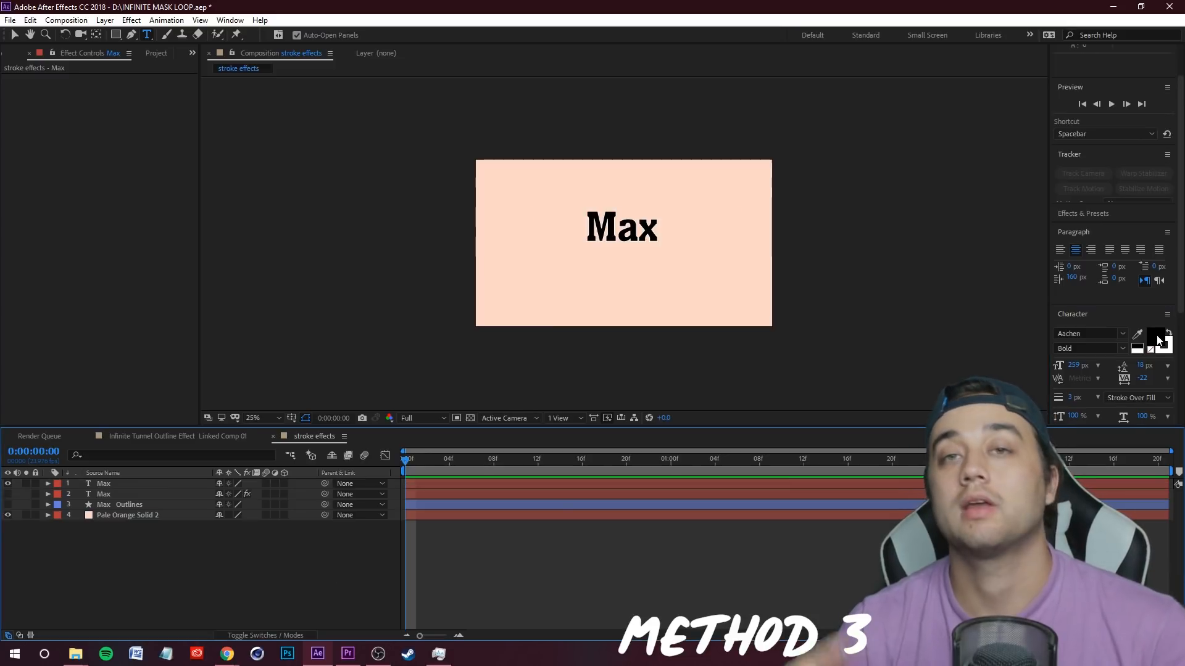
Step: Move the black text to the middle of the frame and create shapes from it
key("ctrl+z")
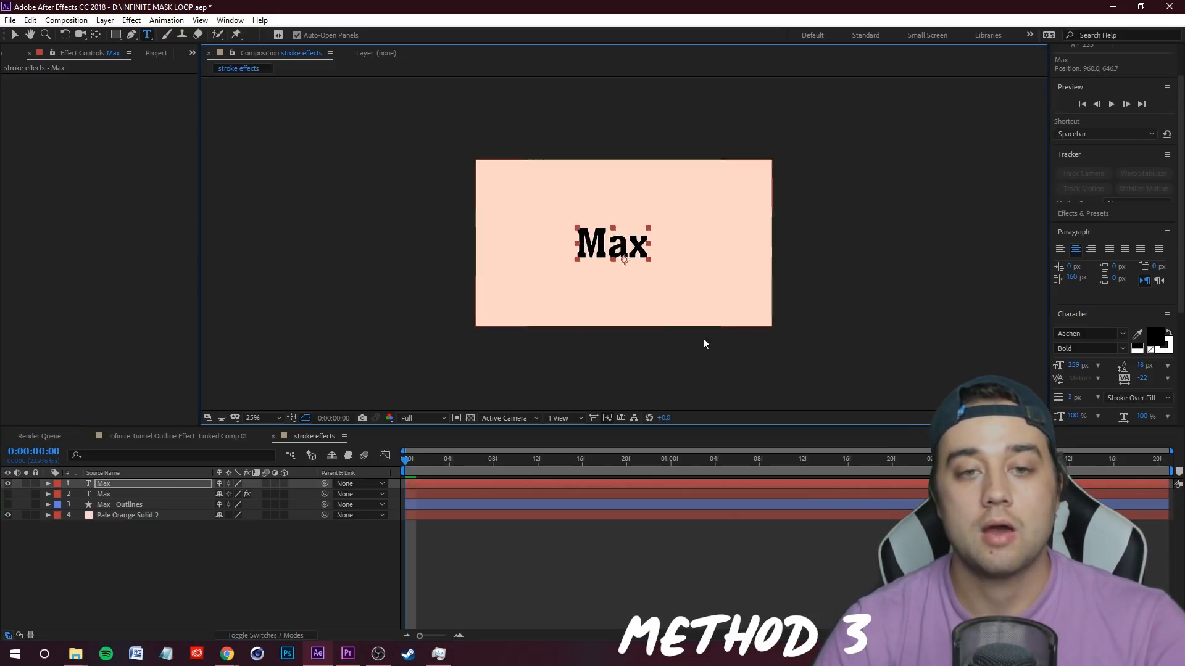
left_click_drag(632, 255, 644, 256)
double_click(628, 250)
right_click(628, 250)
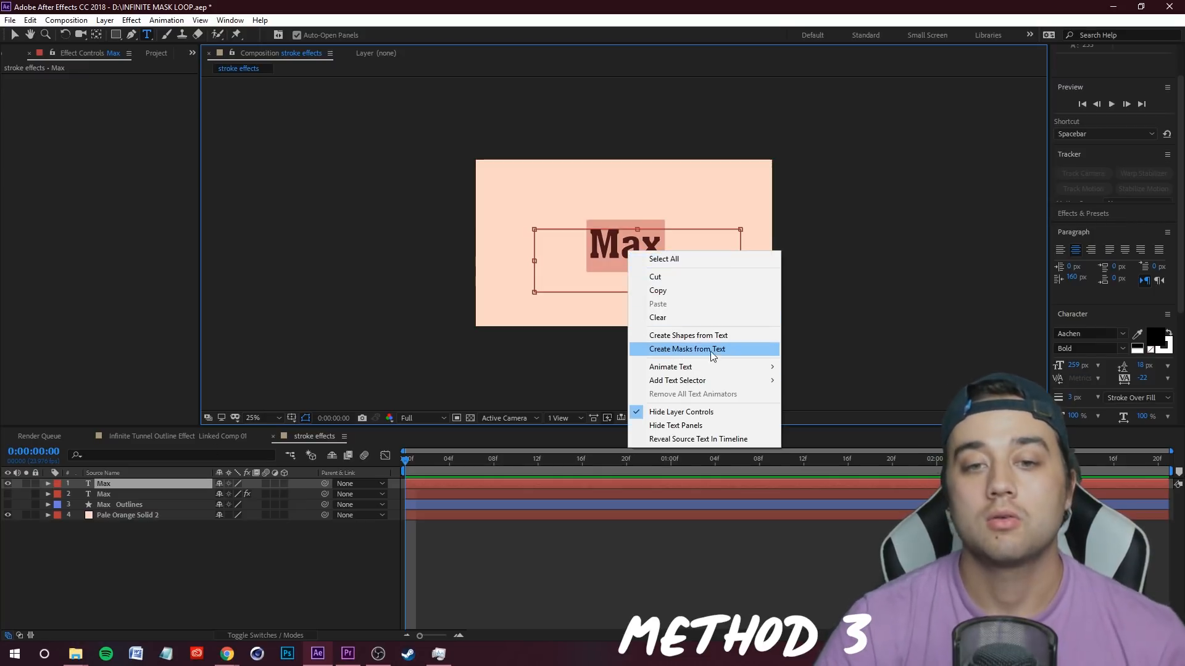
left_click(710, 335)
left_click(85, 487)
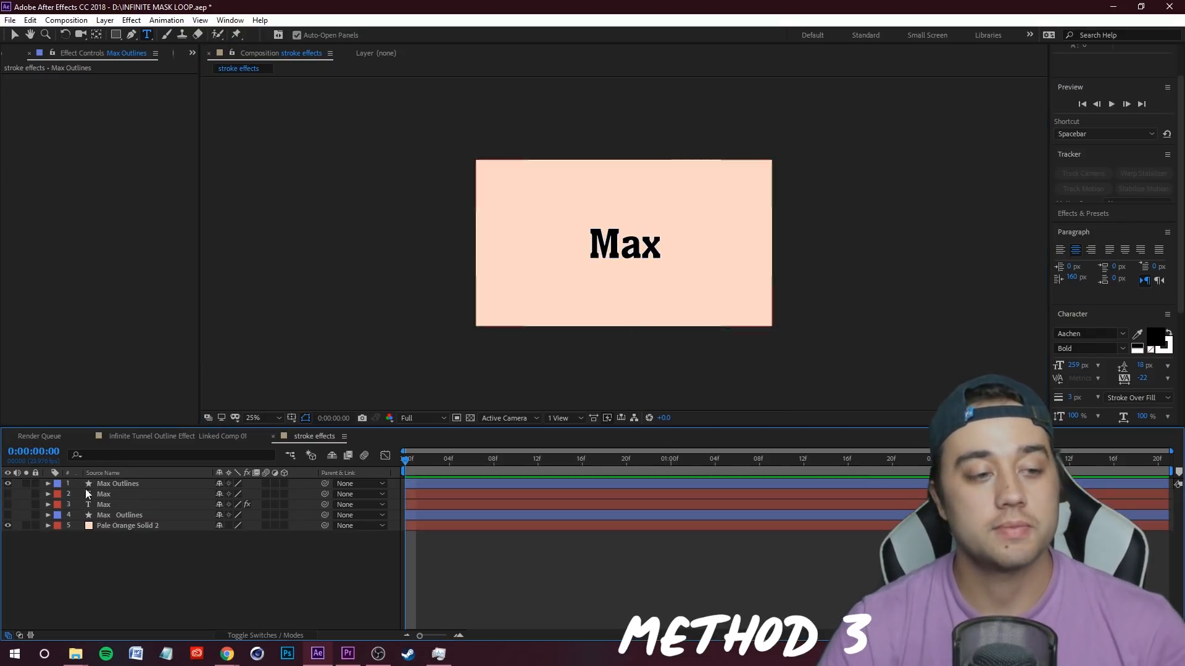
Step: Add a Repeater to the new outline layer and set its transform position to 0, 30
left_click(49, 484)
left_click(311, 494)
left_click(372, 399)
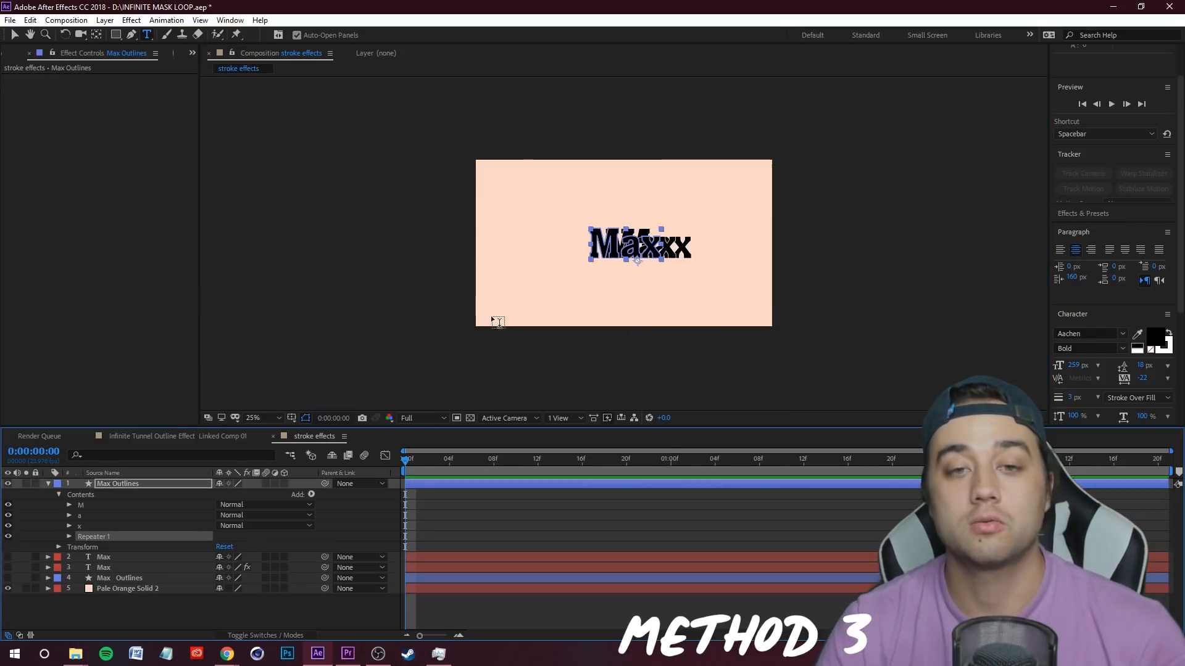
left_click(69, 537)
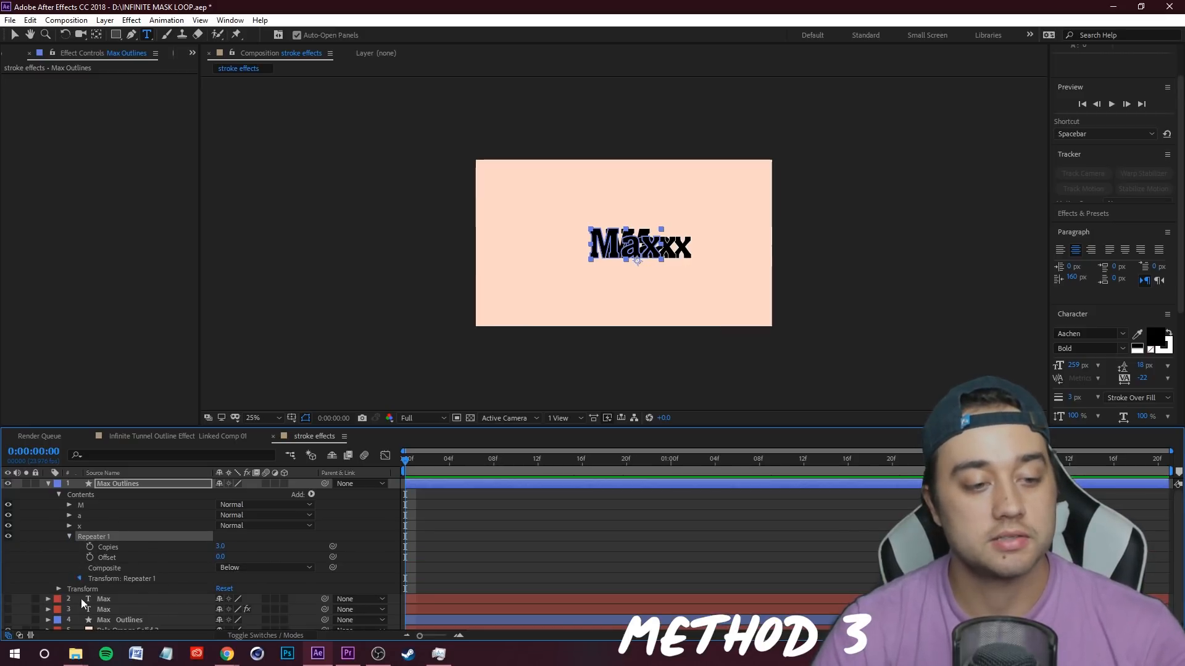
left_click(79, 578)
left_click(224, 582)
type("0")
key("Tab")
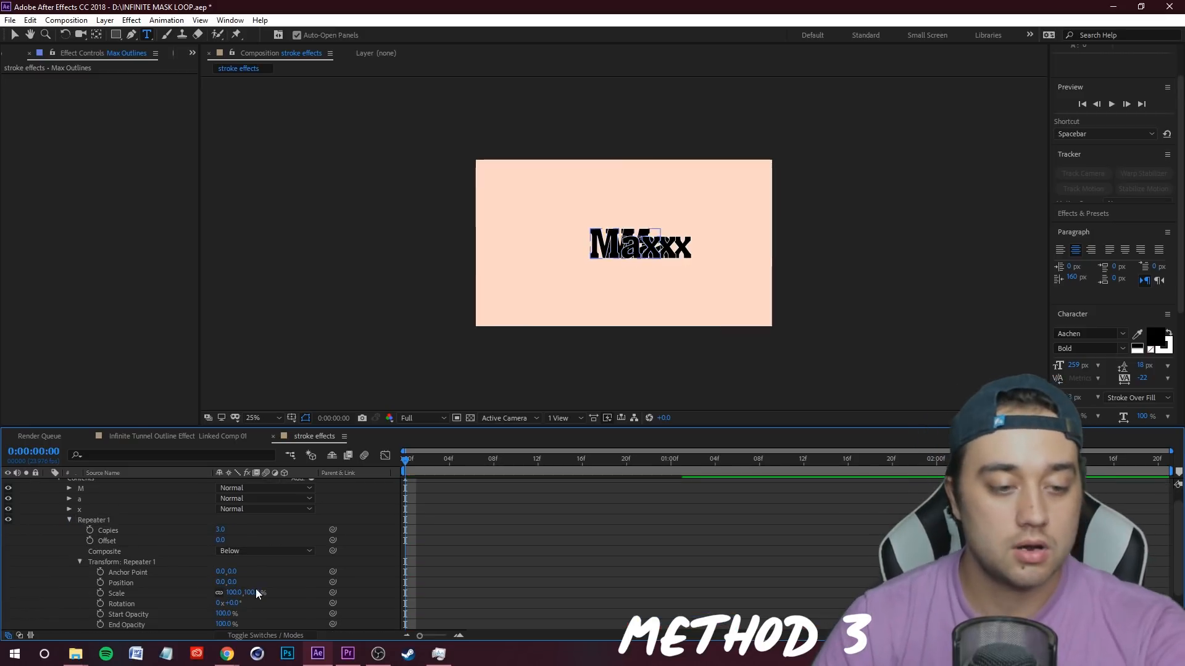
type("30")
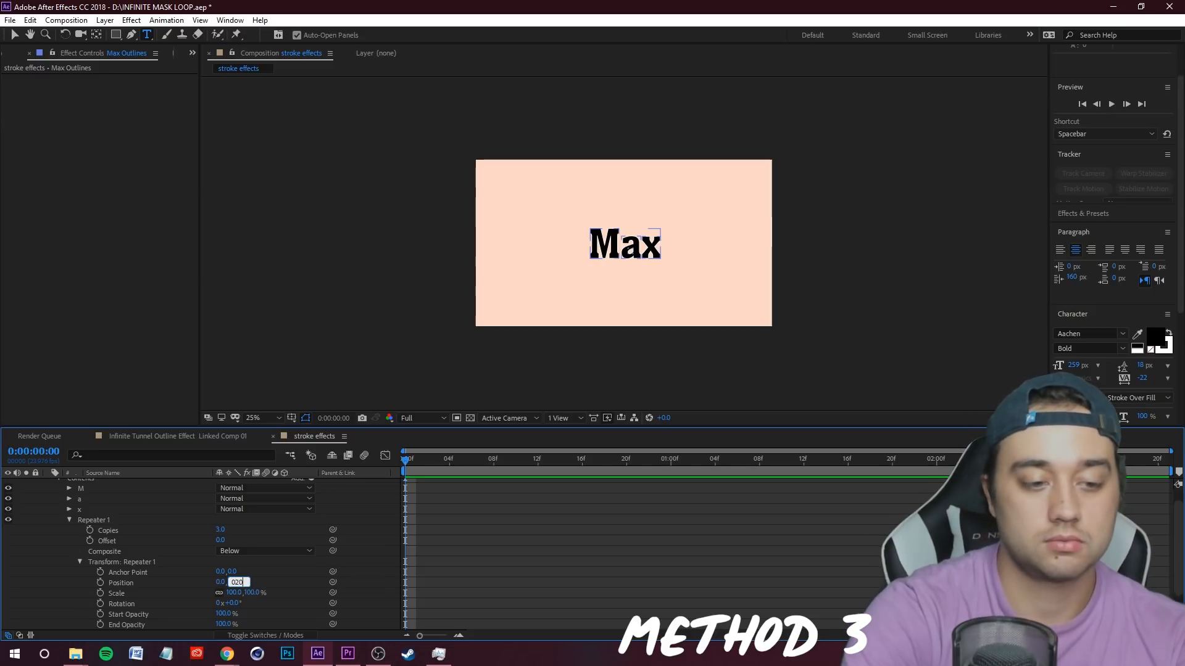
key("Return")
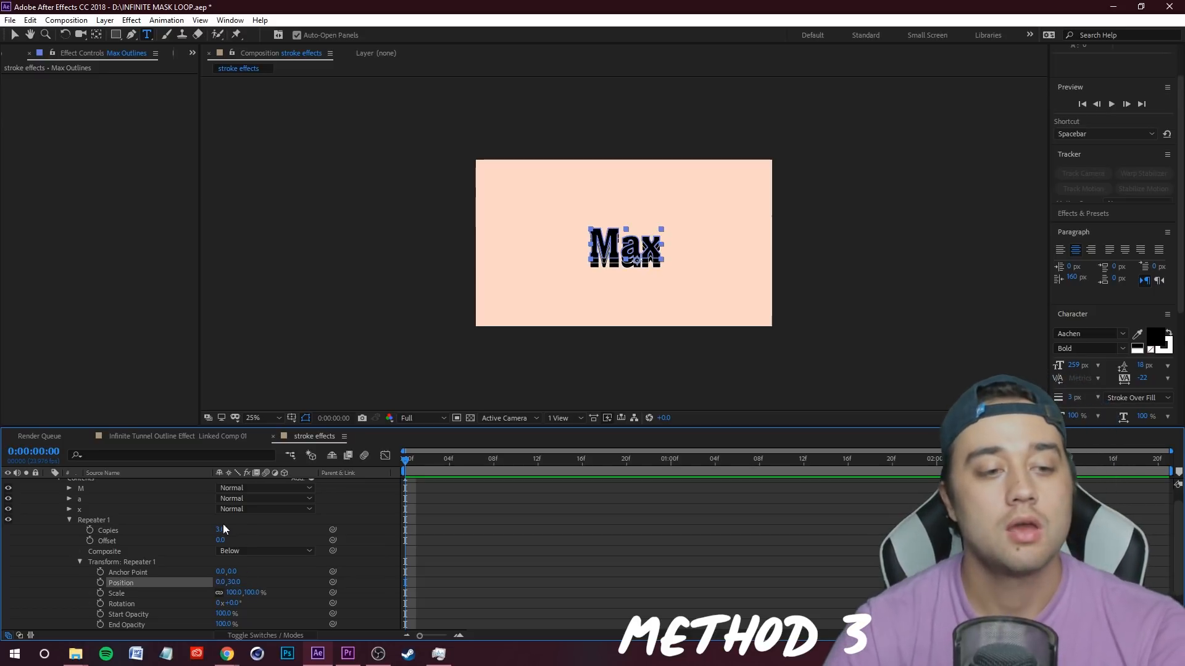
Step: Set the Repeater's scale to 130%, its anchor point to -61, -31, and its copies to 46 to fill the frame
left_click_drag(222, 530, 226, 529)
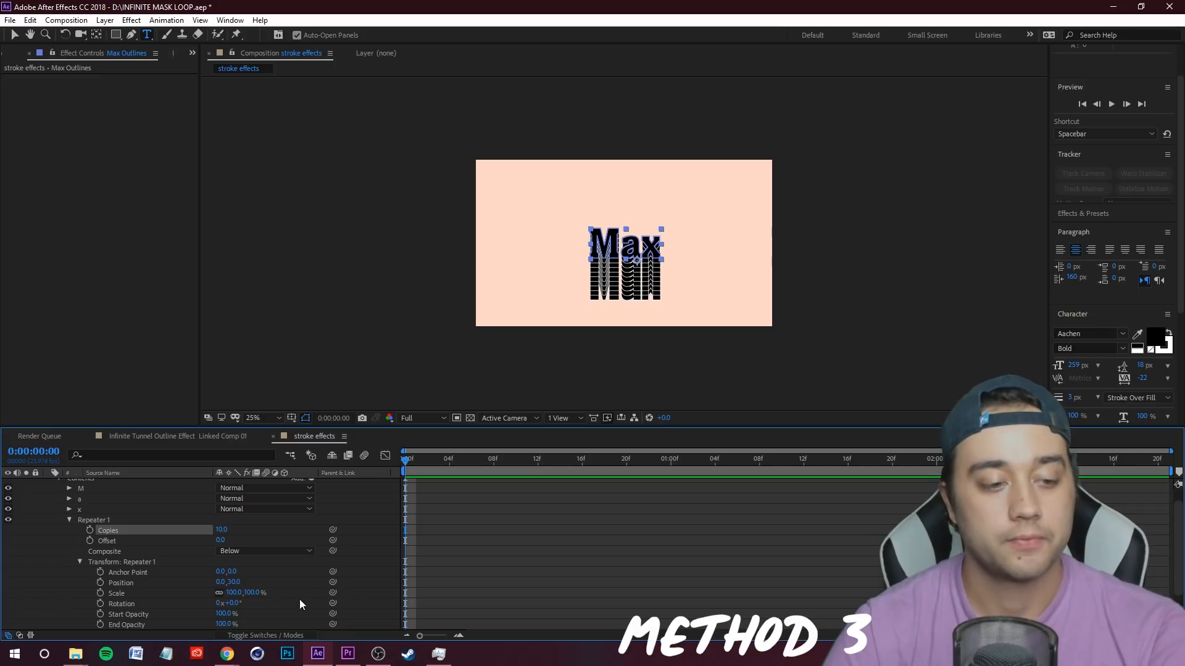
left_click_drag(240, 593, 192, 572)
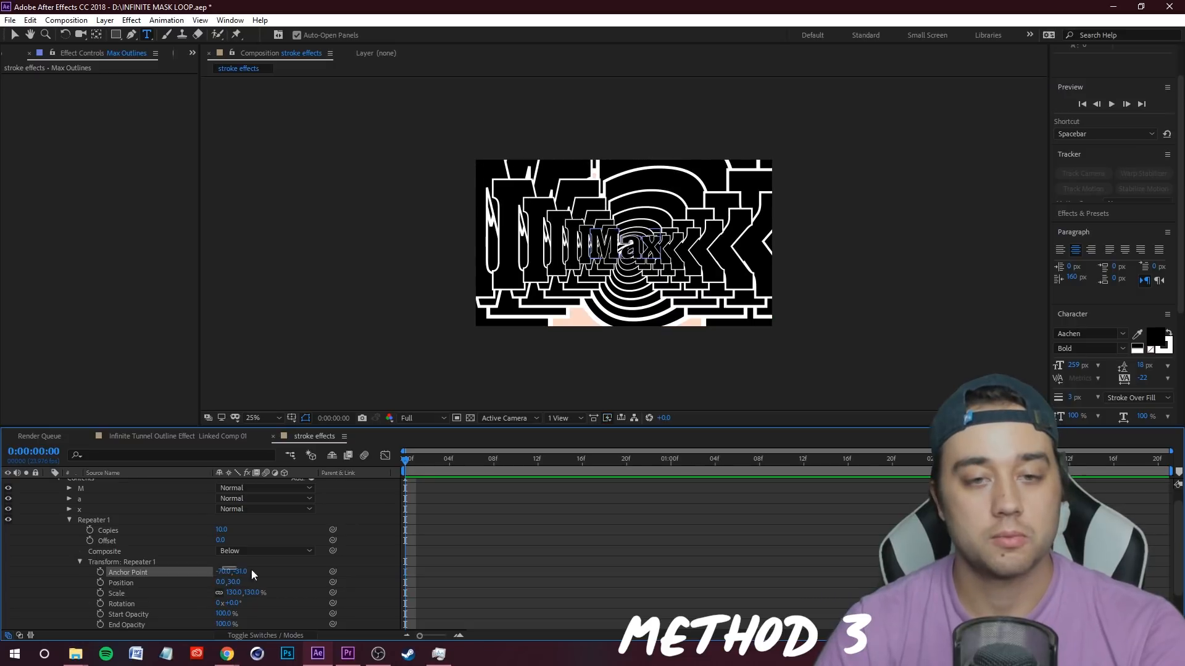
left_click_drag(224, 571, 228, 571)
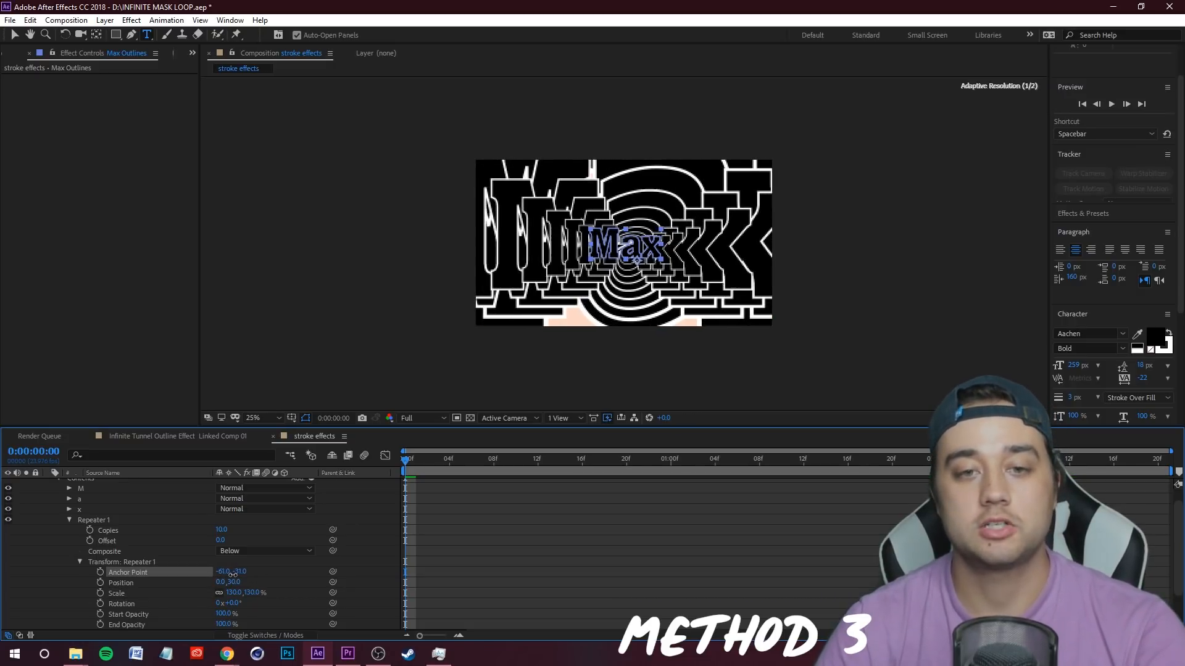
left_click_drag(223, 530, 245, 531)
left_click(511, 516)
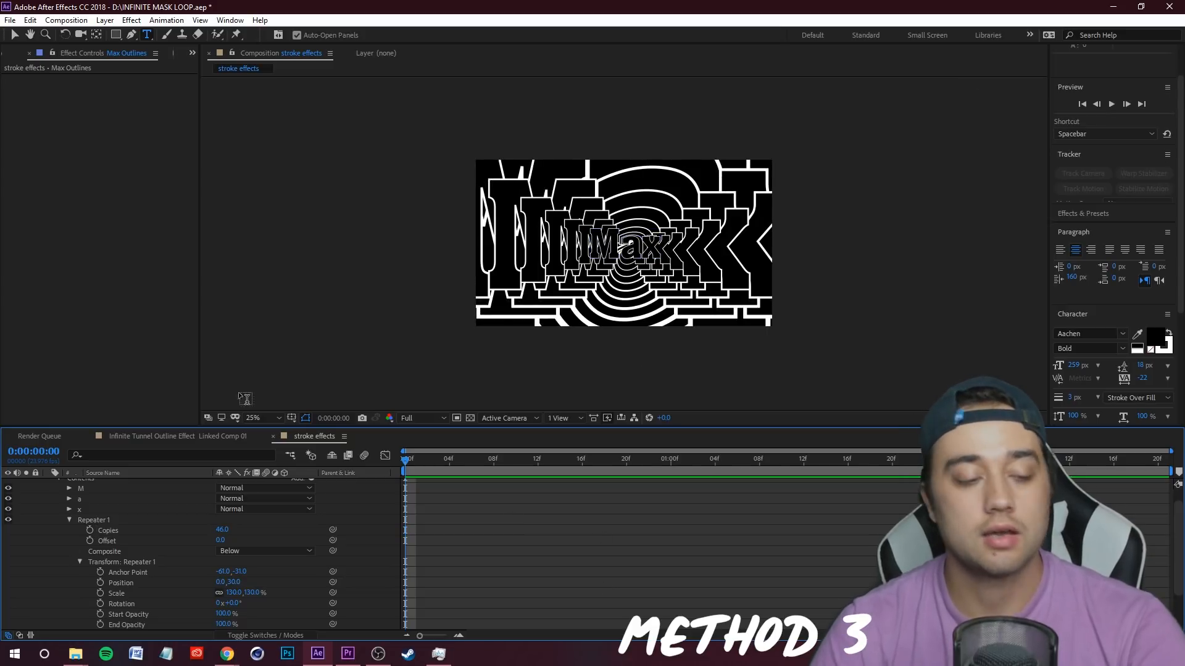
Step: Add Offset Paths above the Repeater with Round Join and an amount of 26
scroll(112, 568, "up", 1)
left_click(310, 496)
left_click(391, 374)
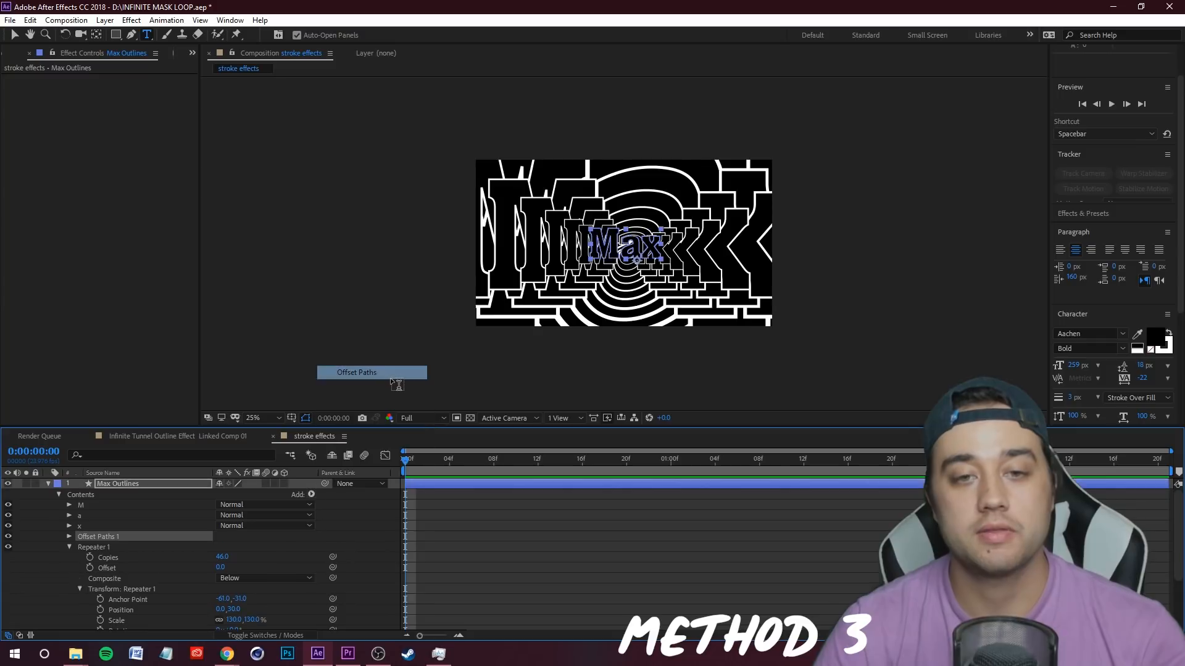
left_click(69, 536)
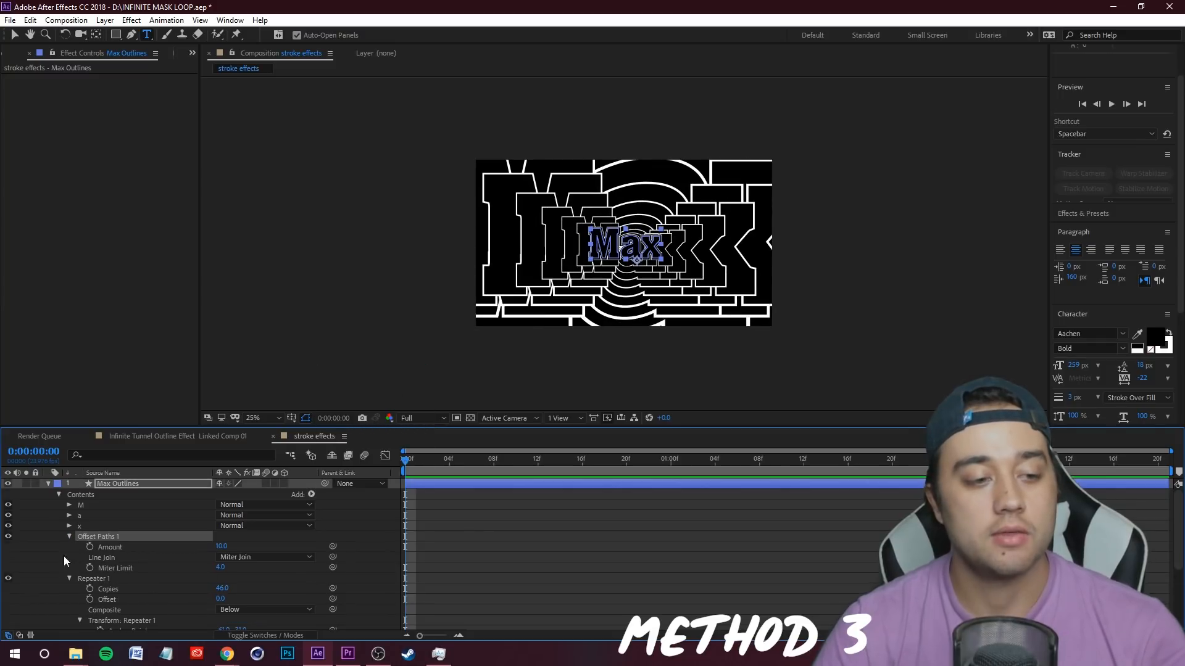
left_click(262, 558)
left_click(312, 582)
left_click(349, 559)
left_click_drag(221, 546, 235, 547)
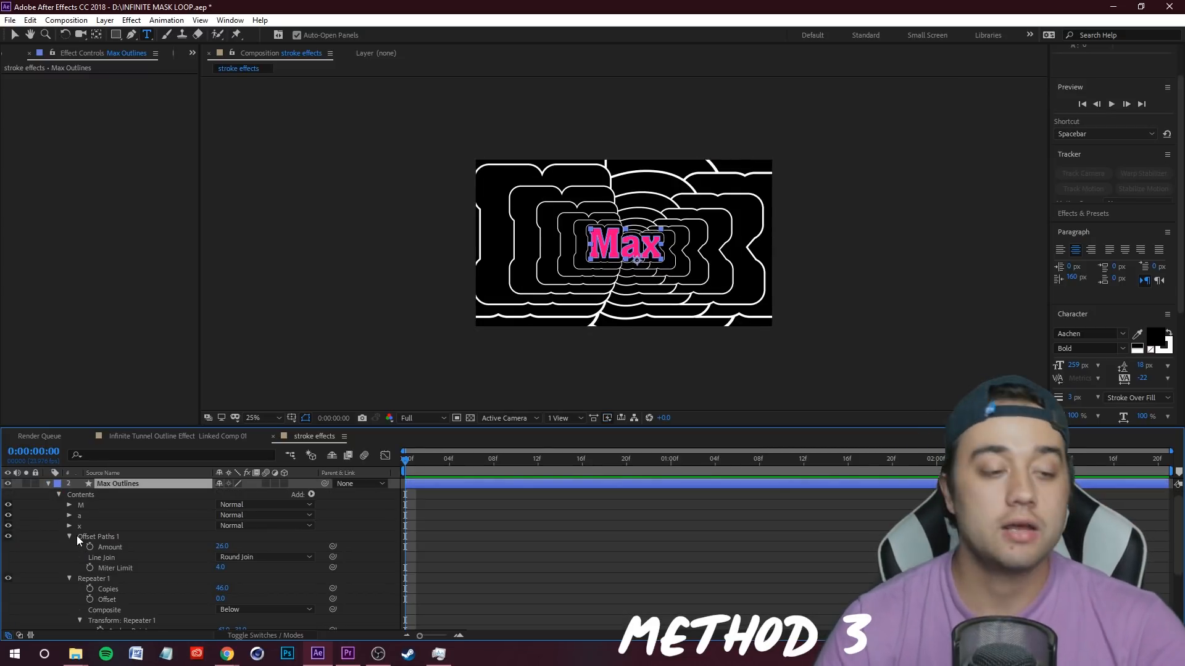
Step: Keyframe the Repeater's anchor point, position and scale at the first frame, and set the scale to 111% at frame 6
left_click(91, 547)
left_click(426, 466)
left_click_drag(520, 473, 653, 469)
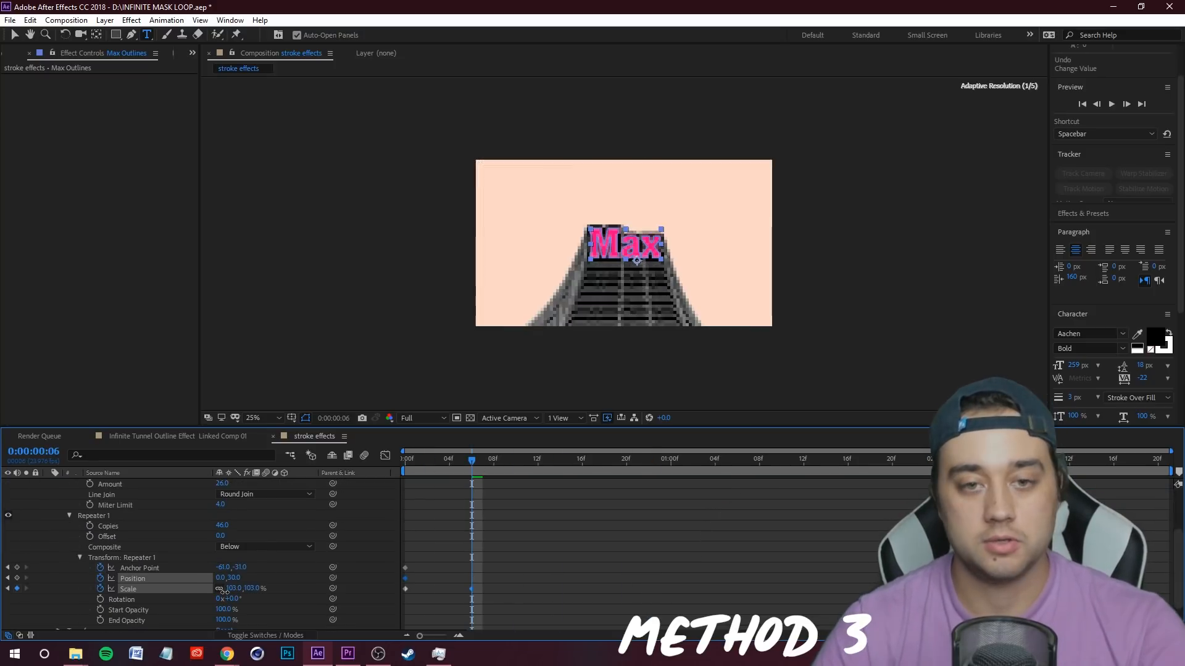
left_click_drag(233, 590, 228, 589)
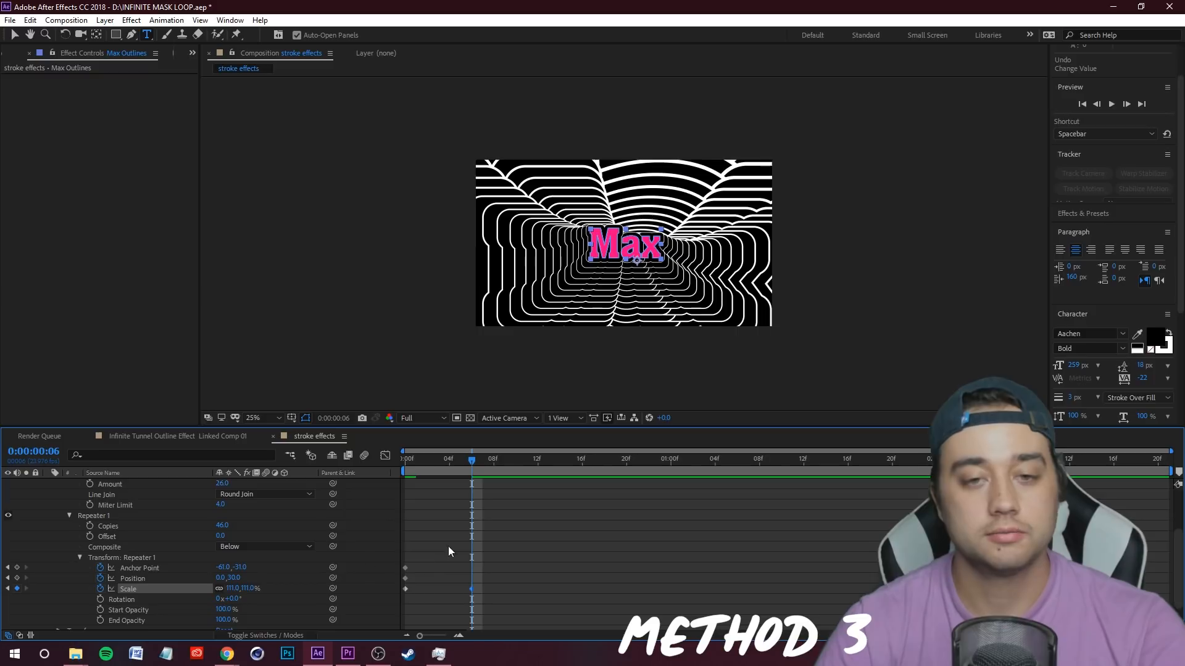
Step: Copy all of the Repeater's transform keyframes and paste them repeatedly along the timeline, starting at frame 13
left_click_drag(513, 611, 370, 544)
key("ctrl+c")
left_click_drag(477, 456, 549, 472)
key("ctrl+v")
key("space")
left_click_drag(687, 480, 1098, 484)
key("ctrl+v")
key("ctrl+v")
left_click_drag(1091, 463, 405, 464)
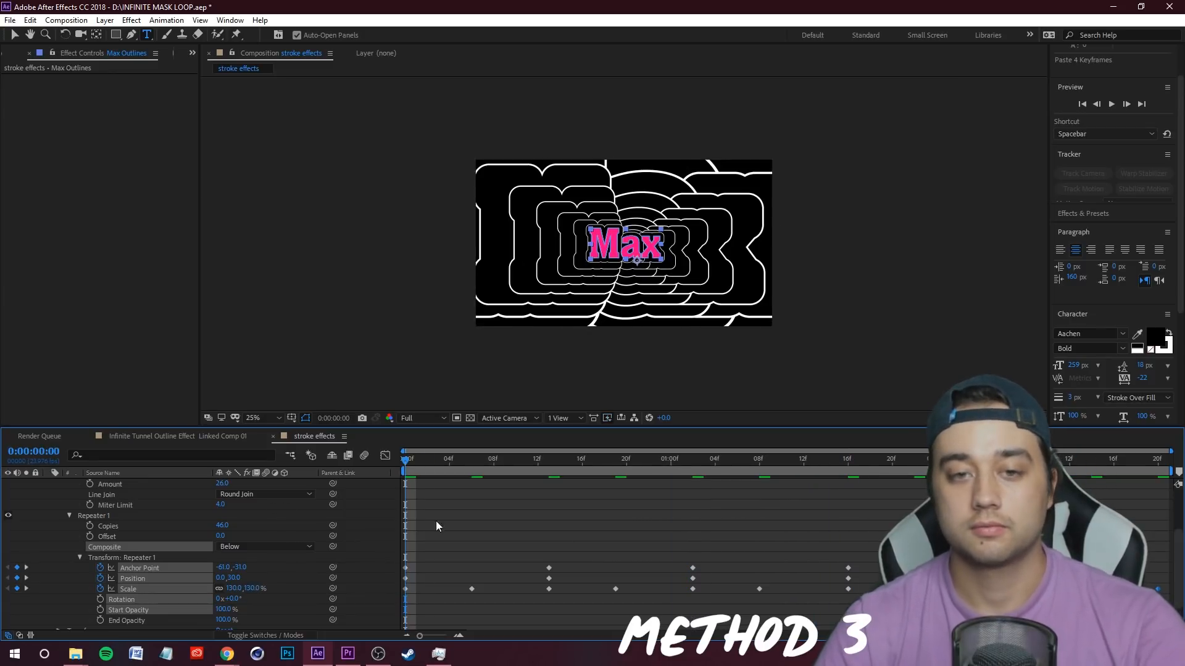
Step: Preview the tunnel animation with the repeated keyframes from the first frame
left_click(435, 521)
key("space")
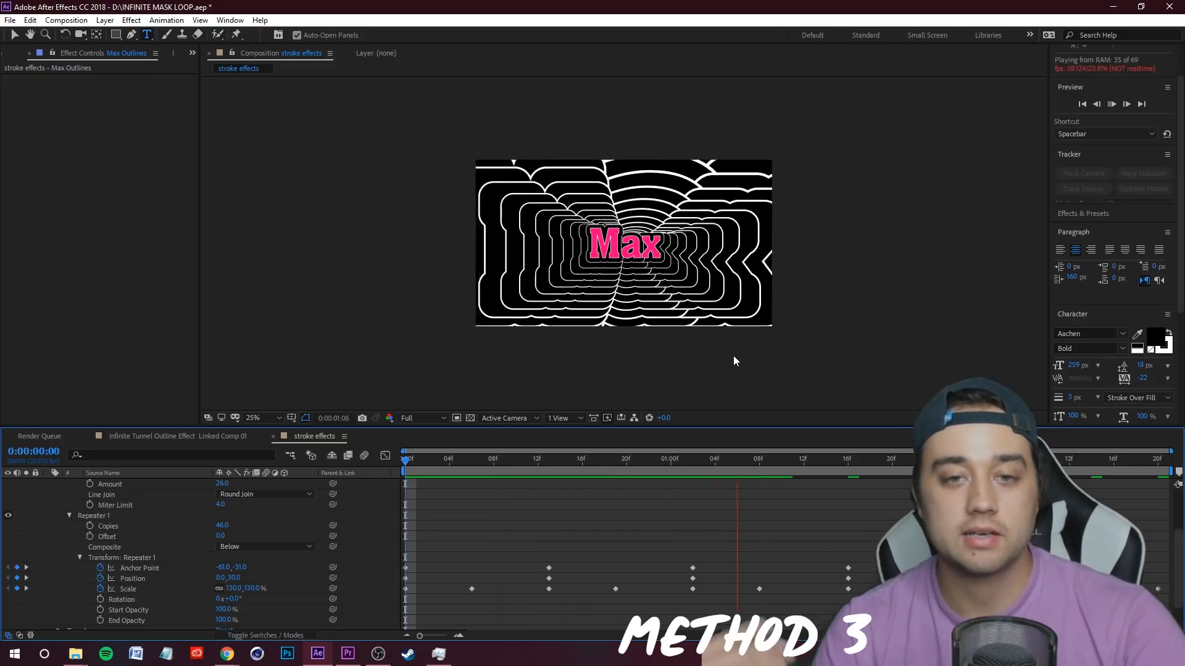
key("space")
Step: Undo all of the pasted Repeater keyframes and preview the original keyframe animation from the first frame
key("ctrl+z")
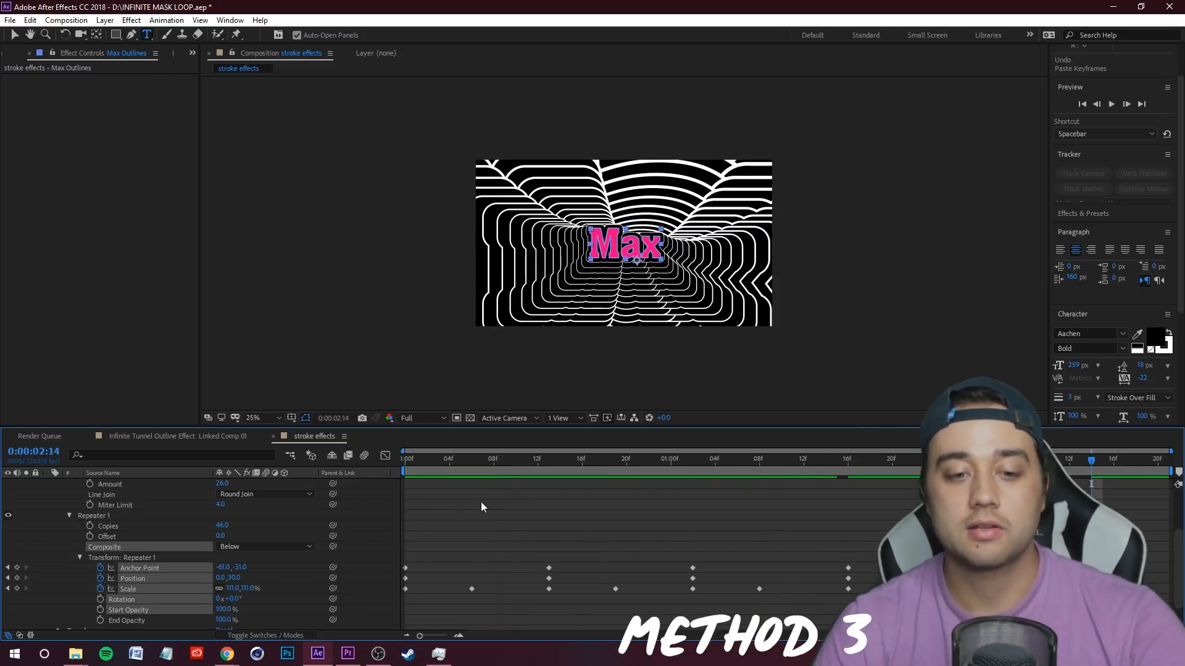
key("ctrl+z")
key("ctrl+z")
key("ctrl+z")
key("ctrl+z")
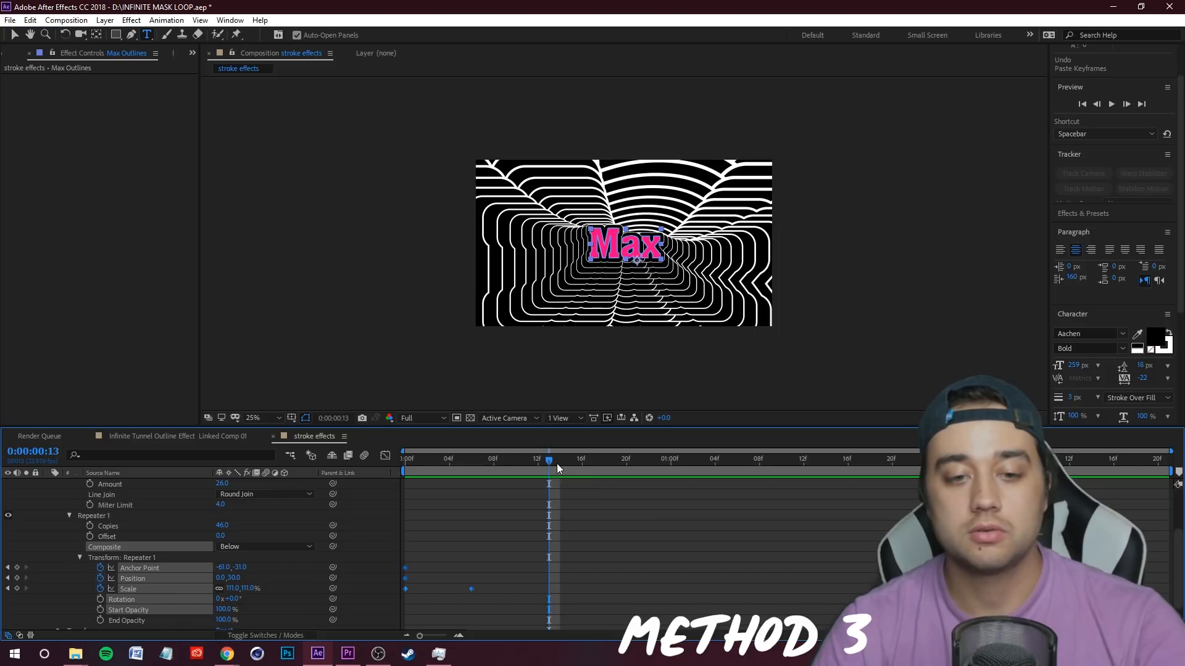
left_click(814, 528)
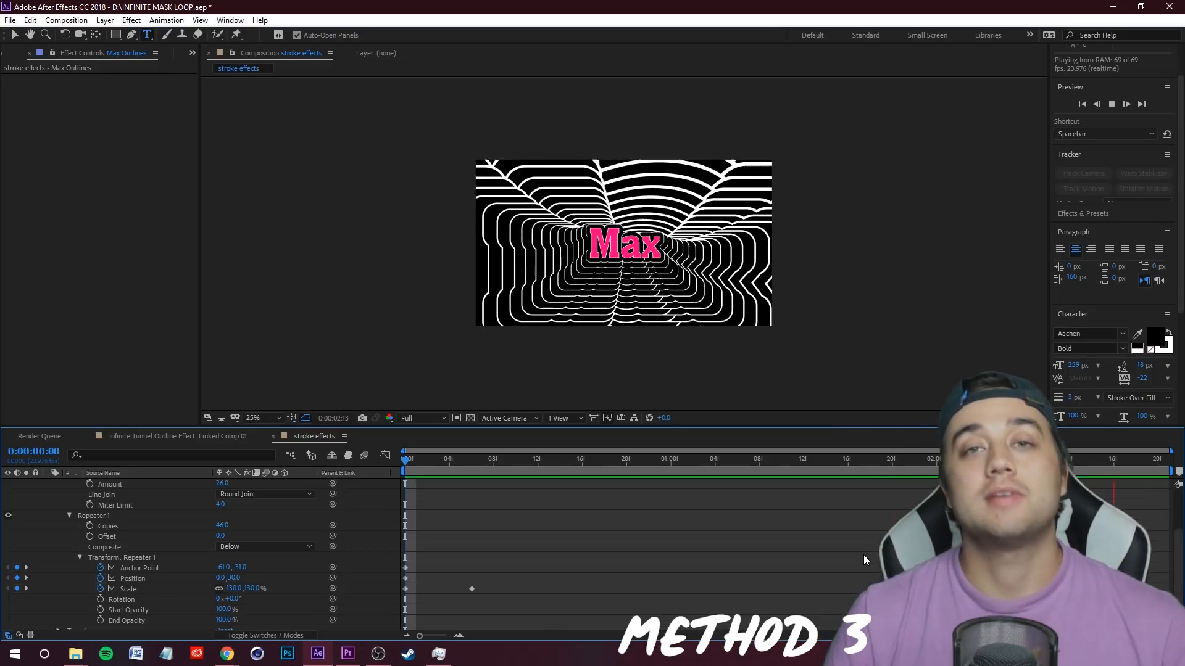
key("space")
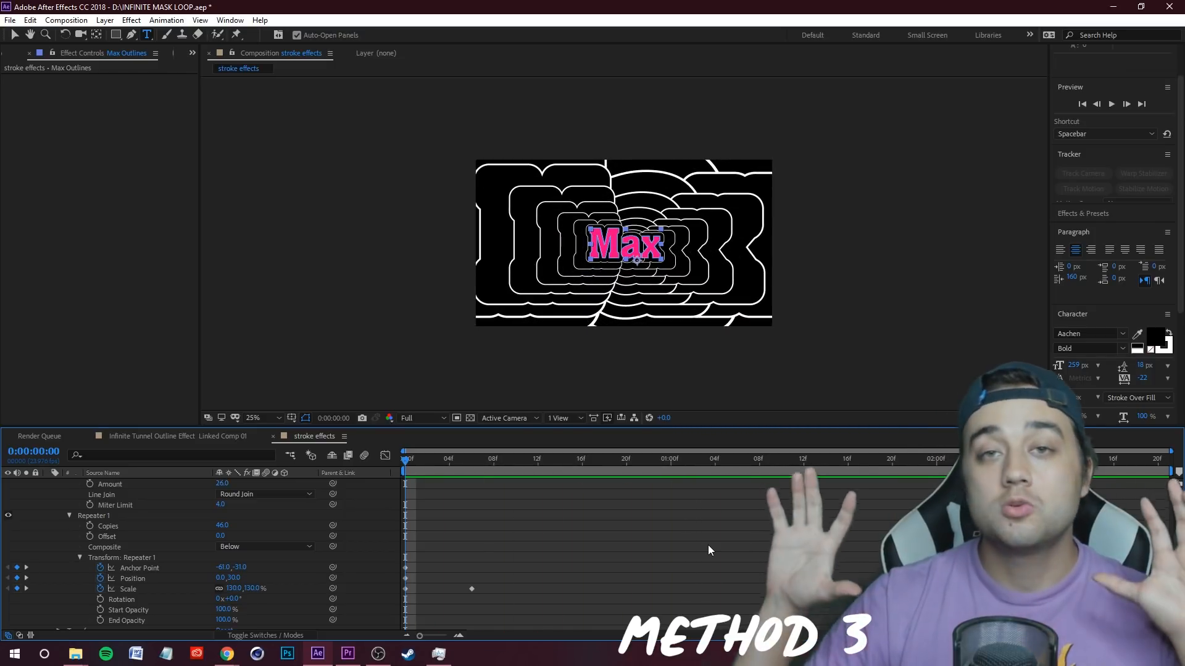